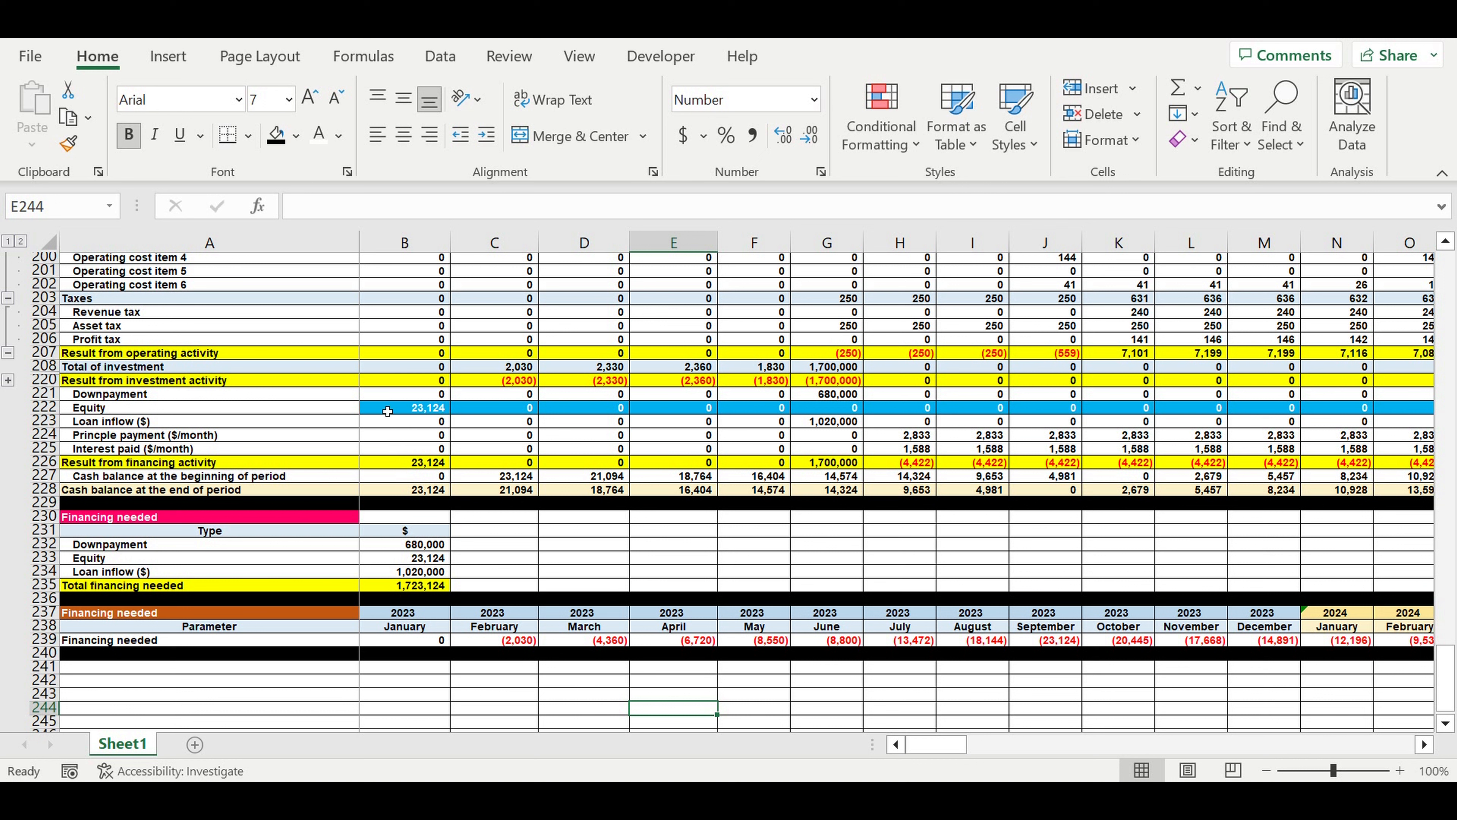
Examine the equity, total investment, house price and downpayment cells, plus the cash-flow statement and financing needed sections
{"action": "left_click", "coordinate": [398, 411]}
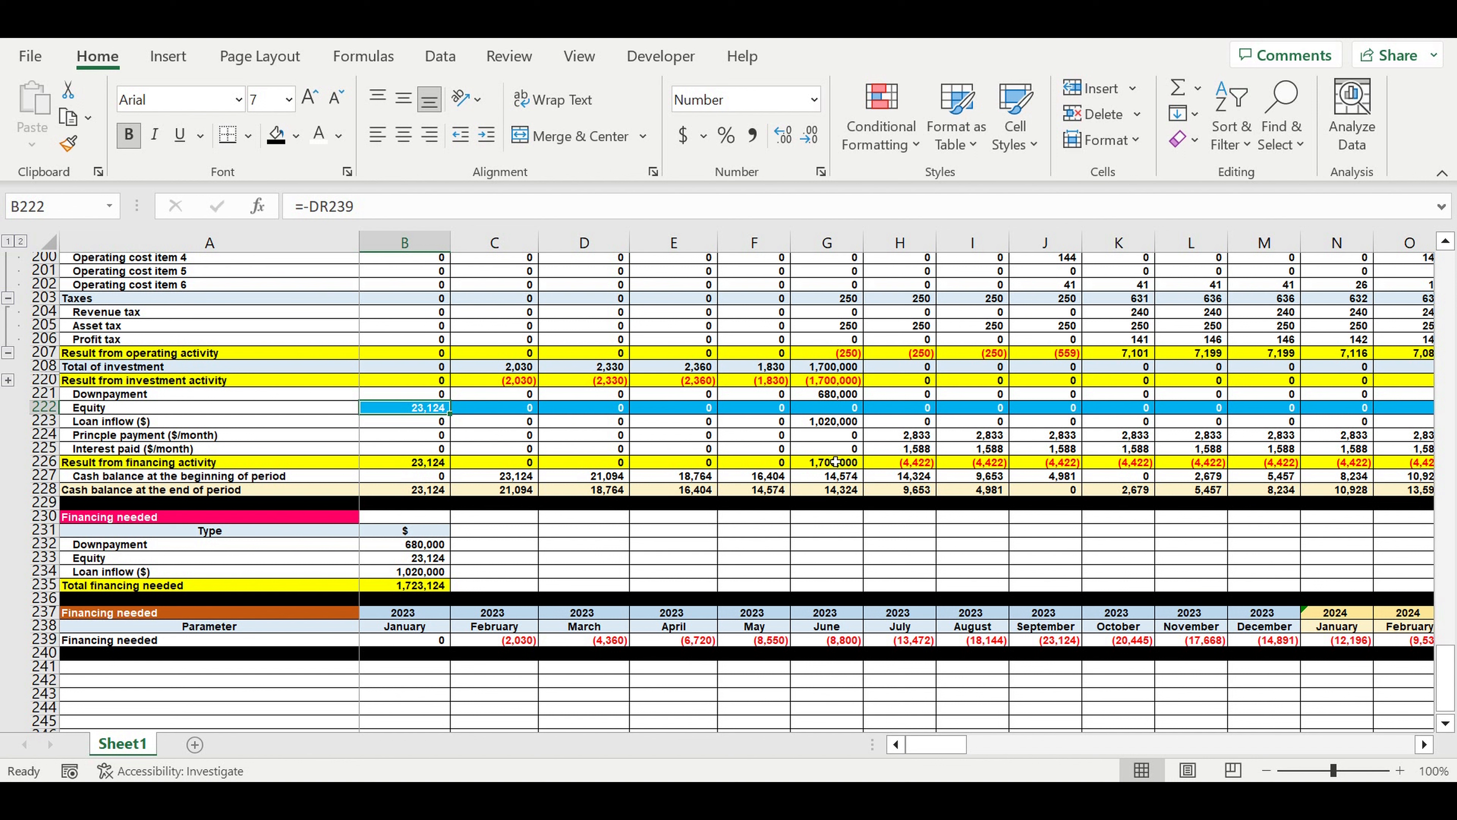
{"action": "left_click", "coordinate": [848, 367]}
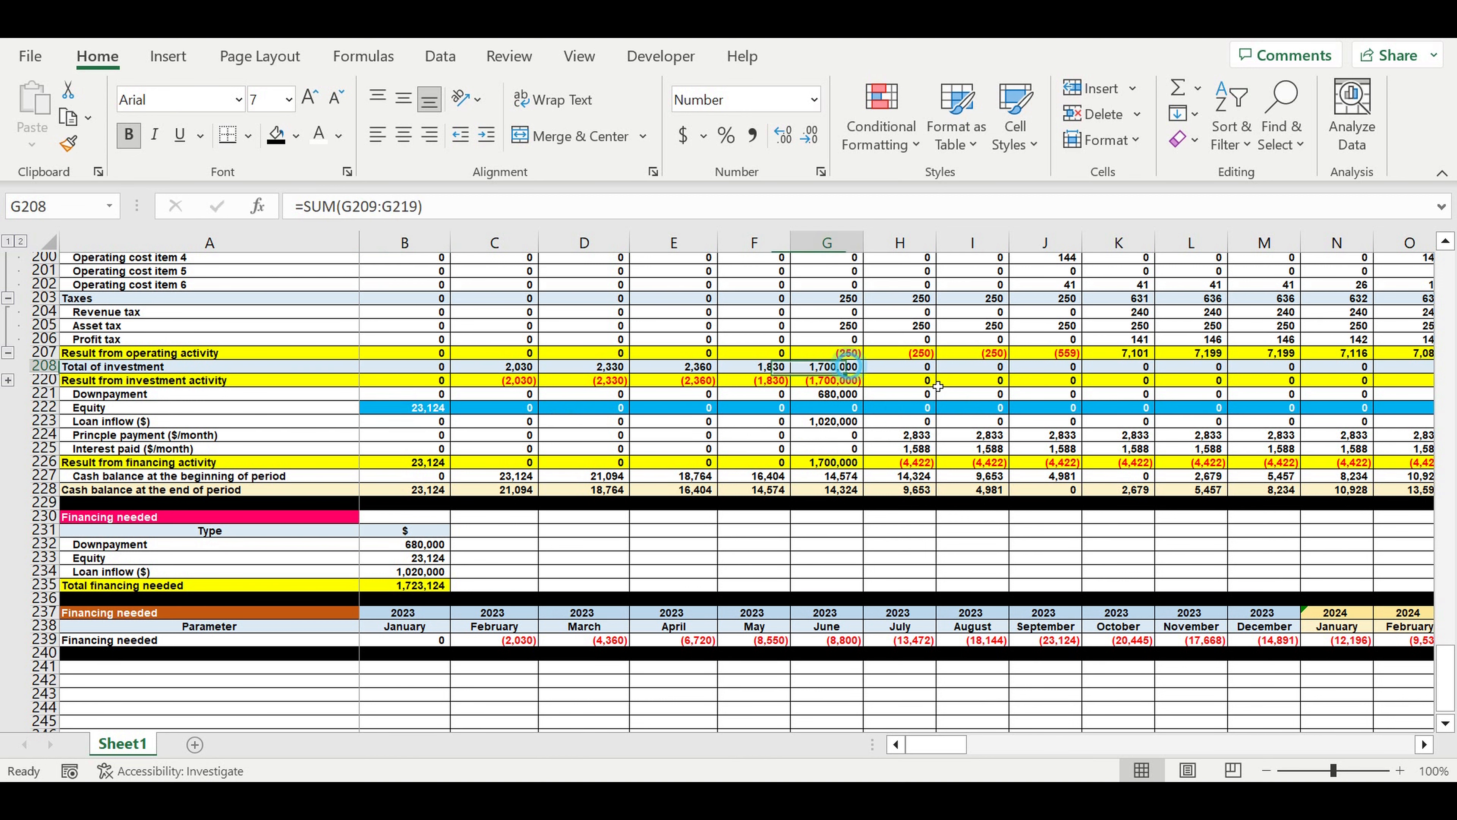
{"action": "left_click_drag", "start_coordinate": [1444, 677], "coordinate": [1445, 285]}
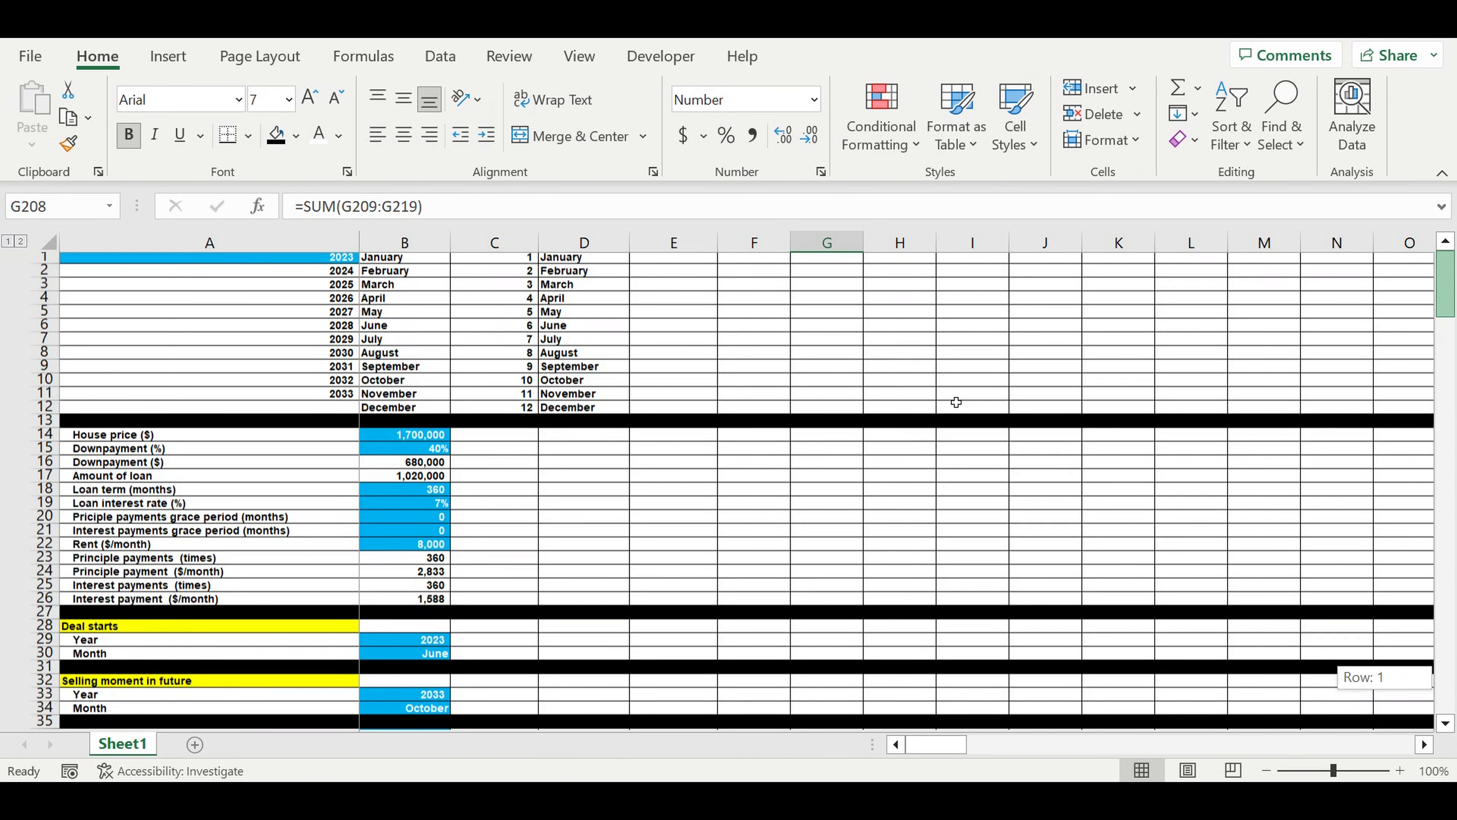
{"action": "left_click", "coordinate": [404, 436]}
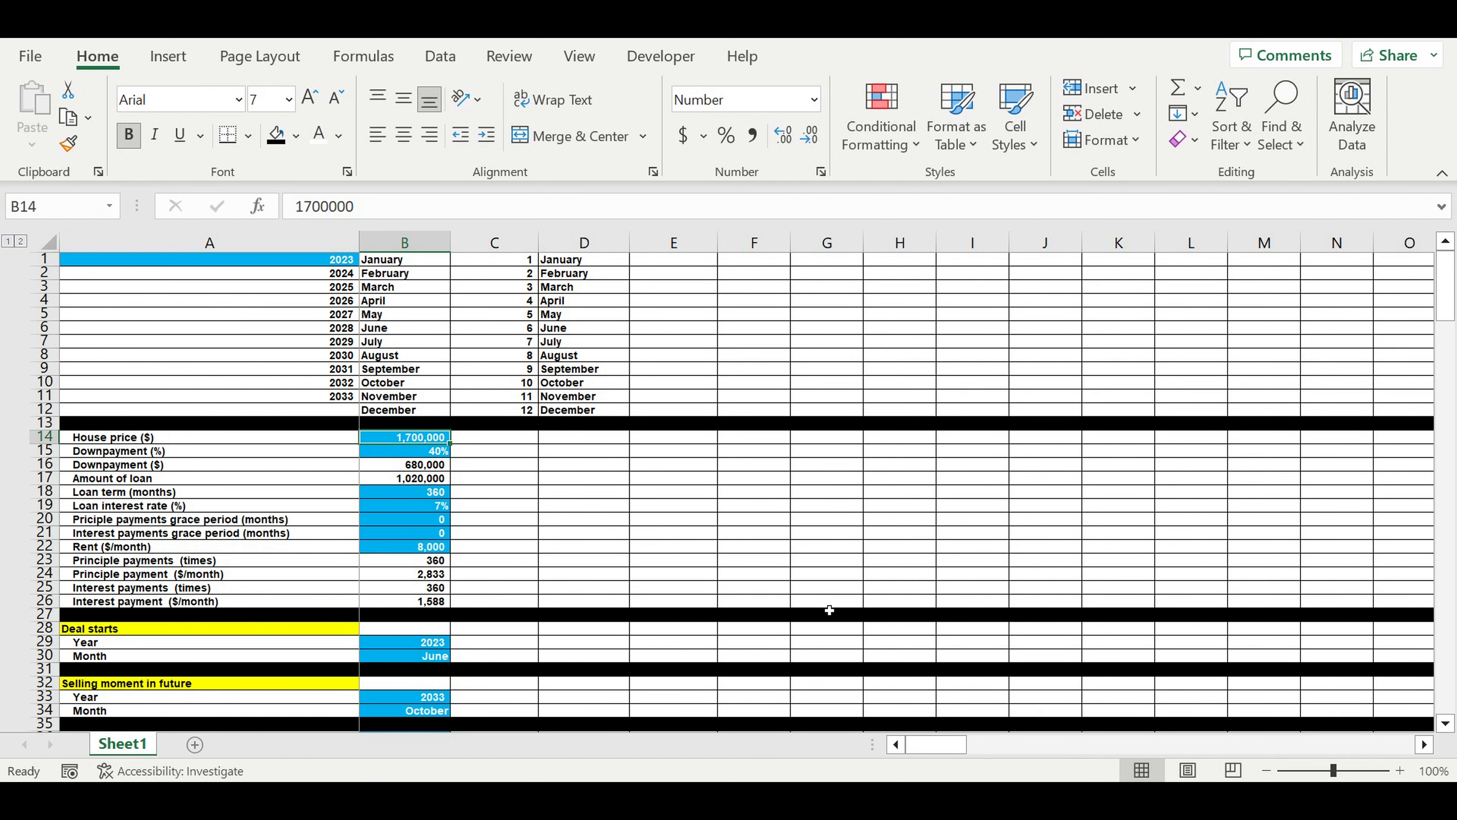
{"action": "scroll", "coordinate": [828, 600], "scroll_direction": "down", "scroll_amount": 17}
{"action": "scroll", "coordinate": [834, 605], "scroll_direction": "down", "scroll_amount": 12}
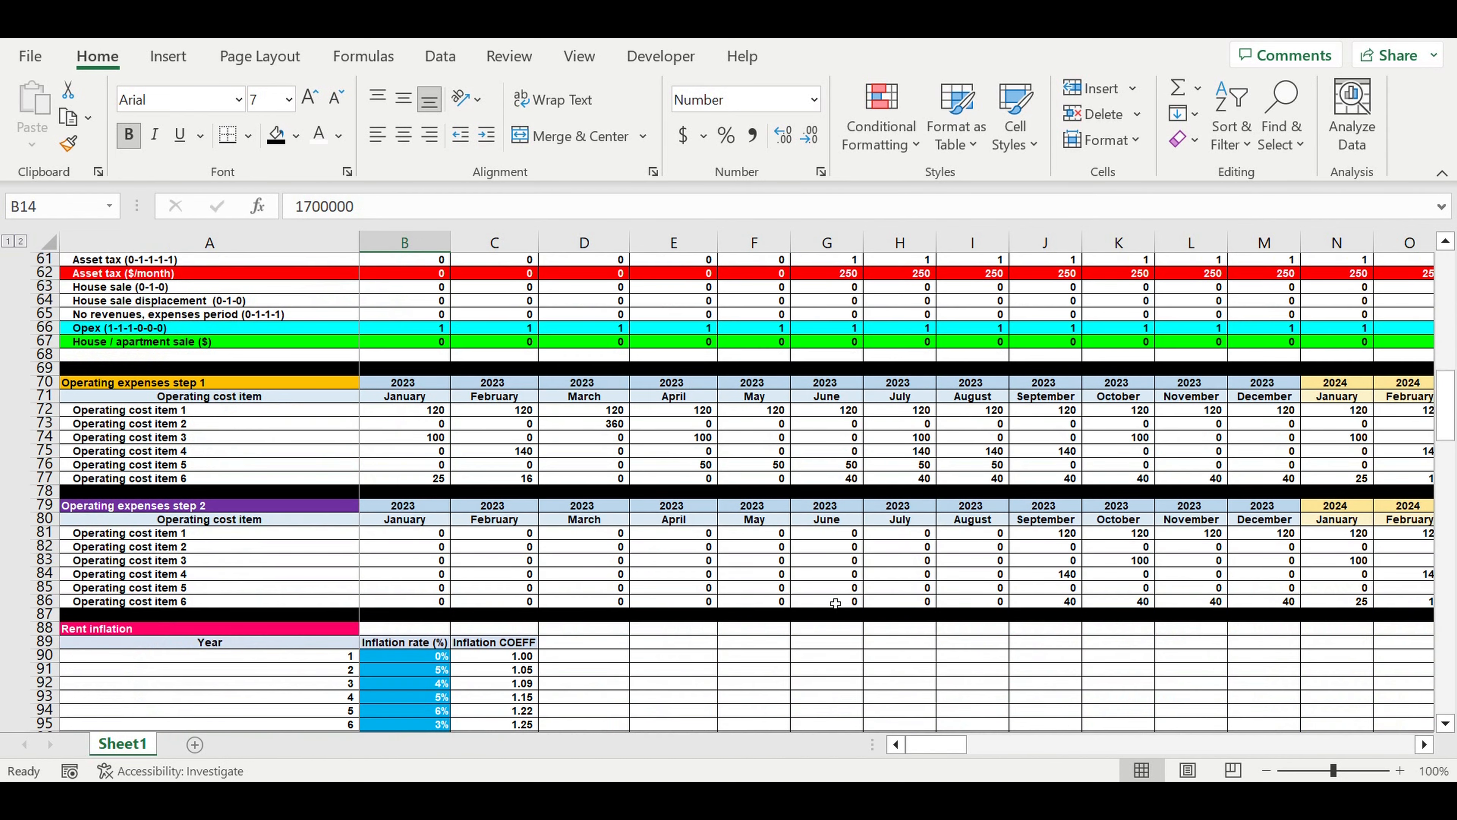
{"action": "scroll", "coordinate": [837, 605], "scroll_direction": "down", "scroll_amount": 20}
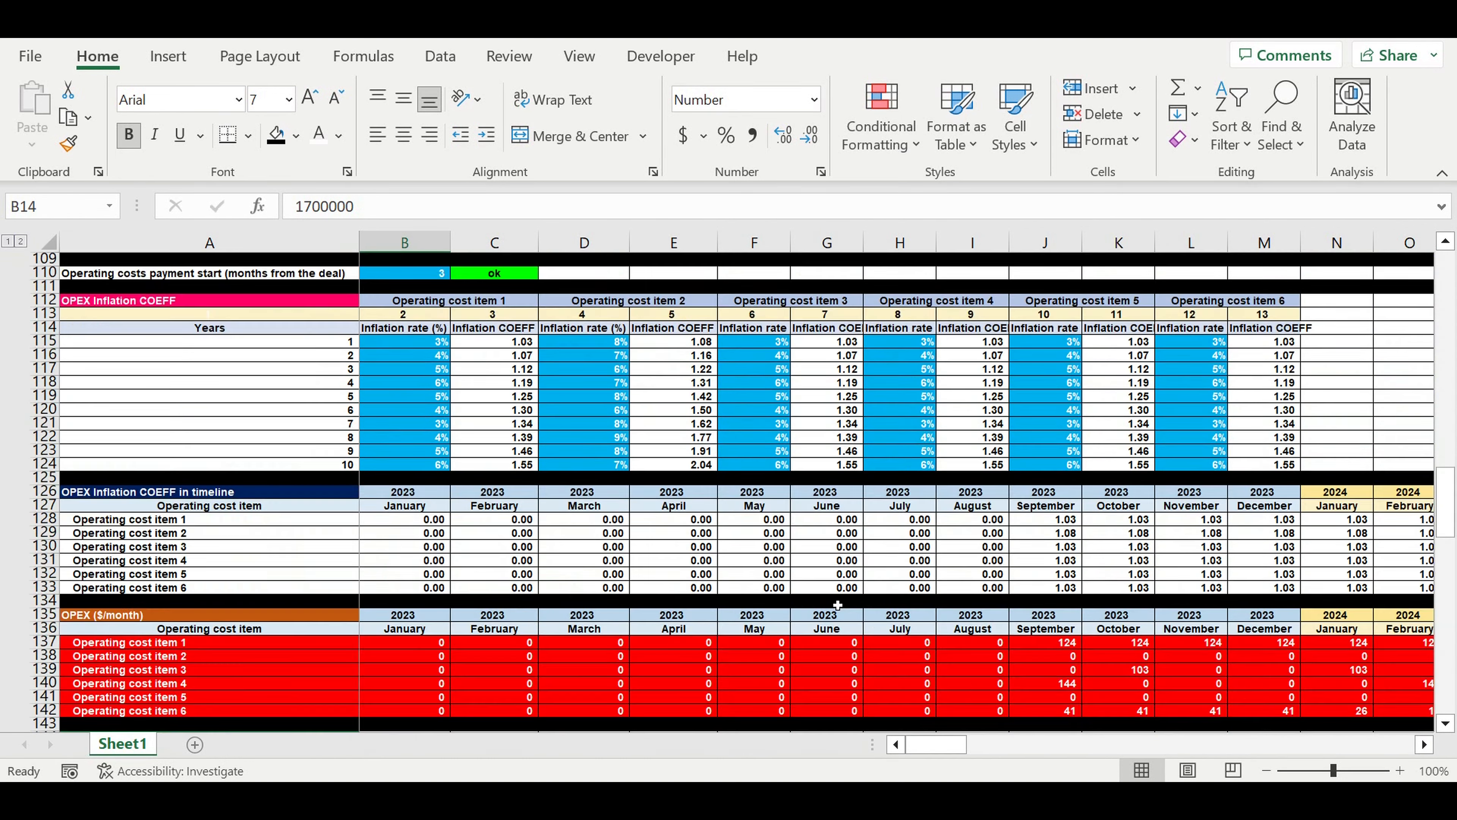
{"action": "scroll", "coordinate": [836, 603], "scroll_direction": "down", "scroll_amount": 13}
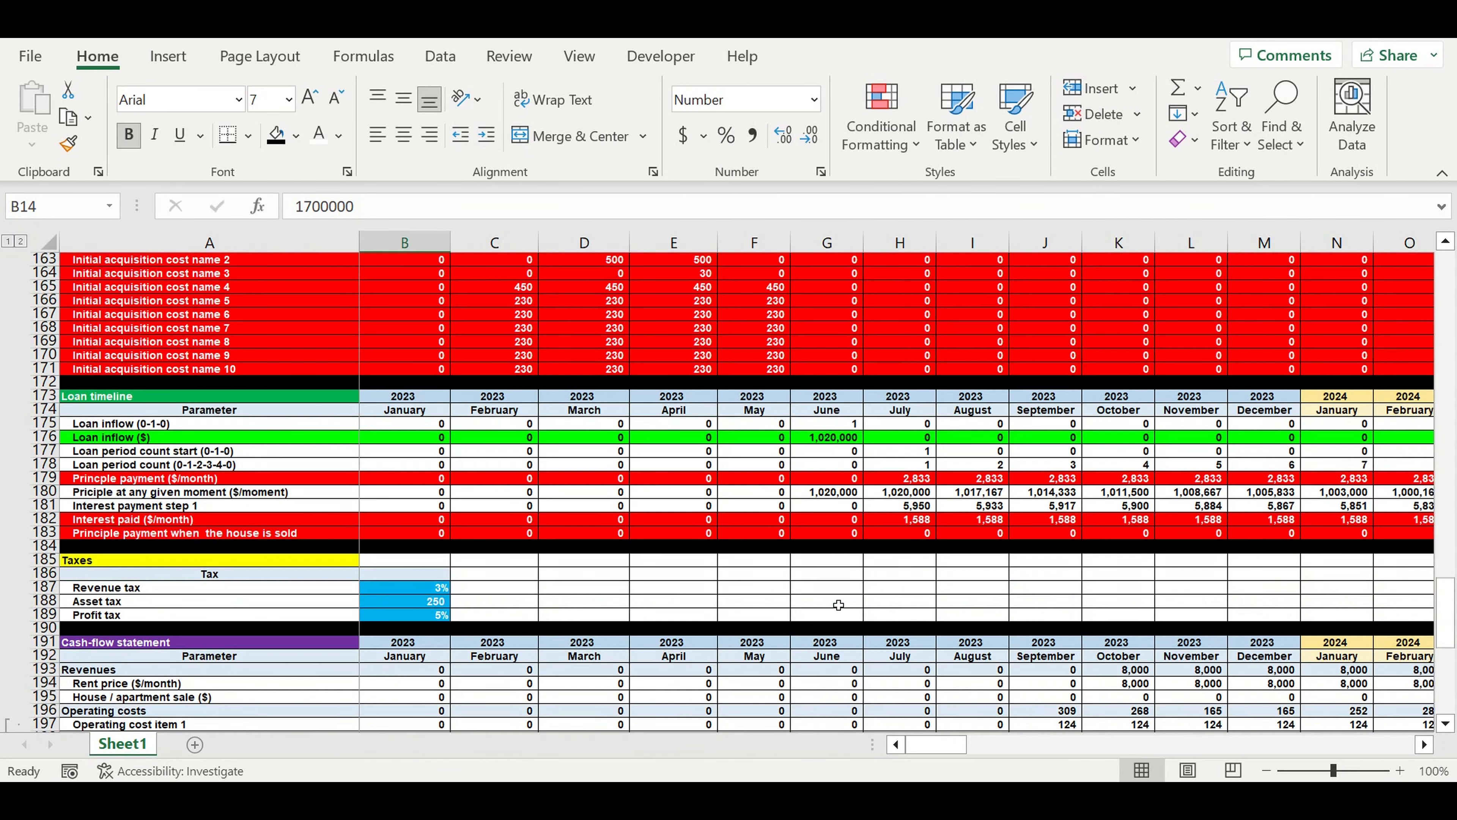
{"action": "scroll", "coordinate": [835, 605], "scroll_direction": "down", "scroll_amount": 1}
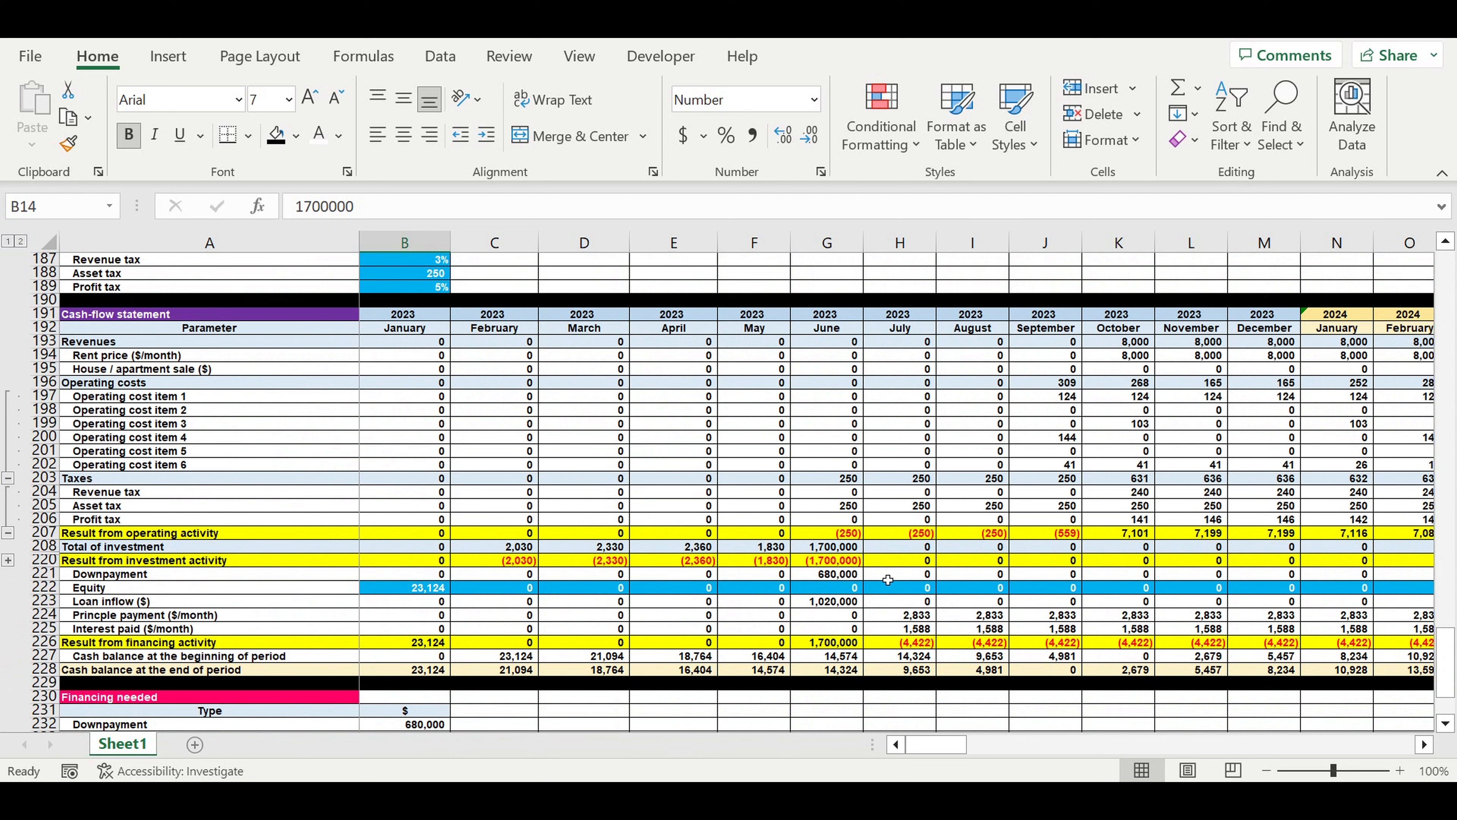
{"action": "left_click", "coordinate": [845, 574]}
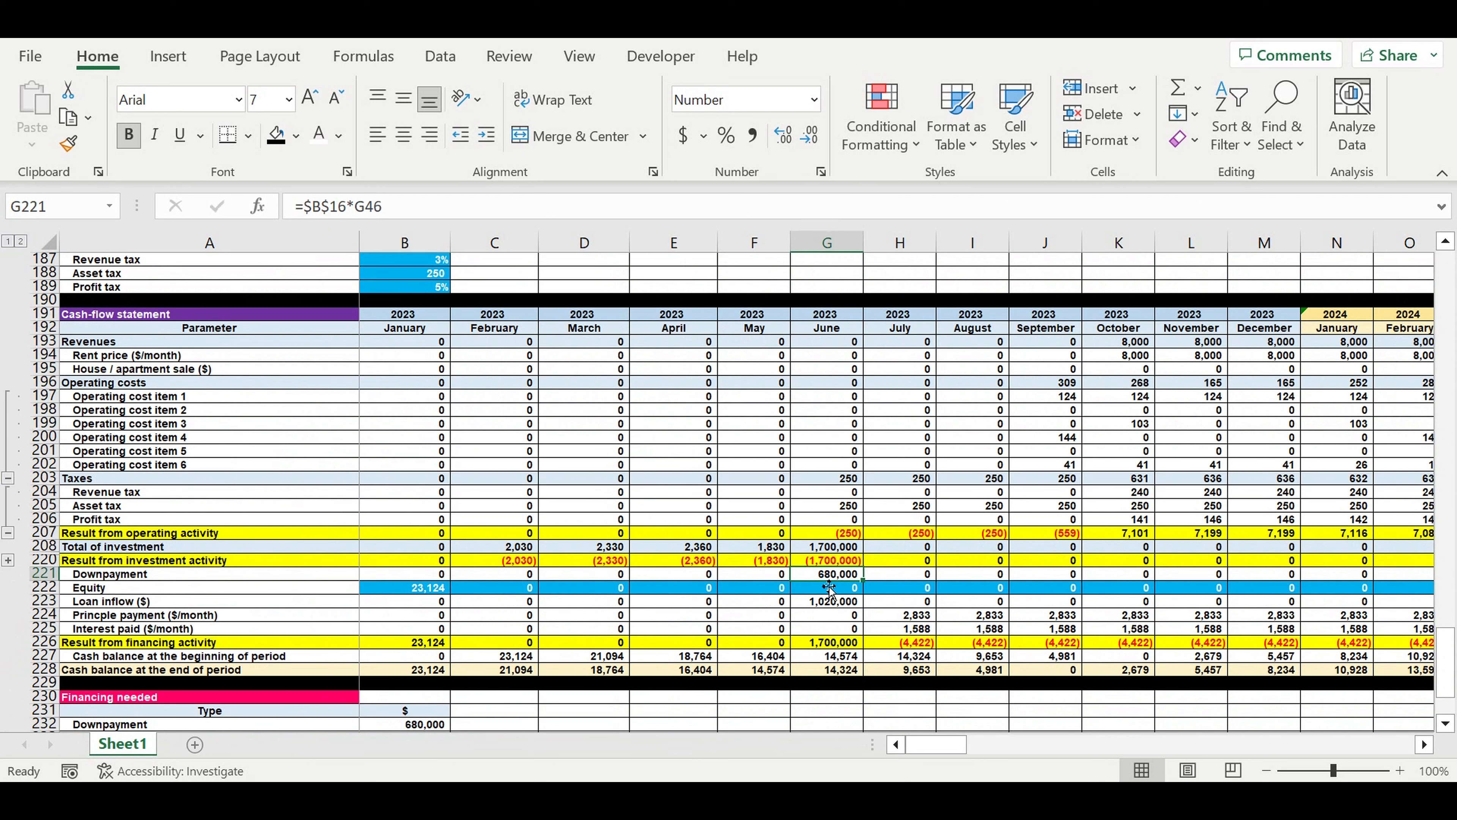
{"action": "left_click", "coordinate": [405, 591], "text": "ctrl"}
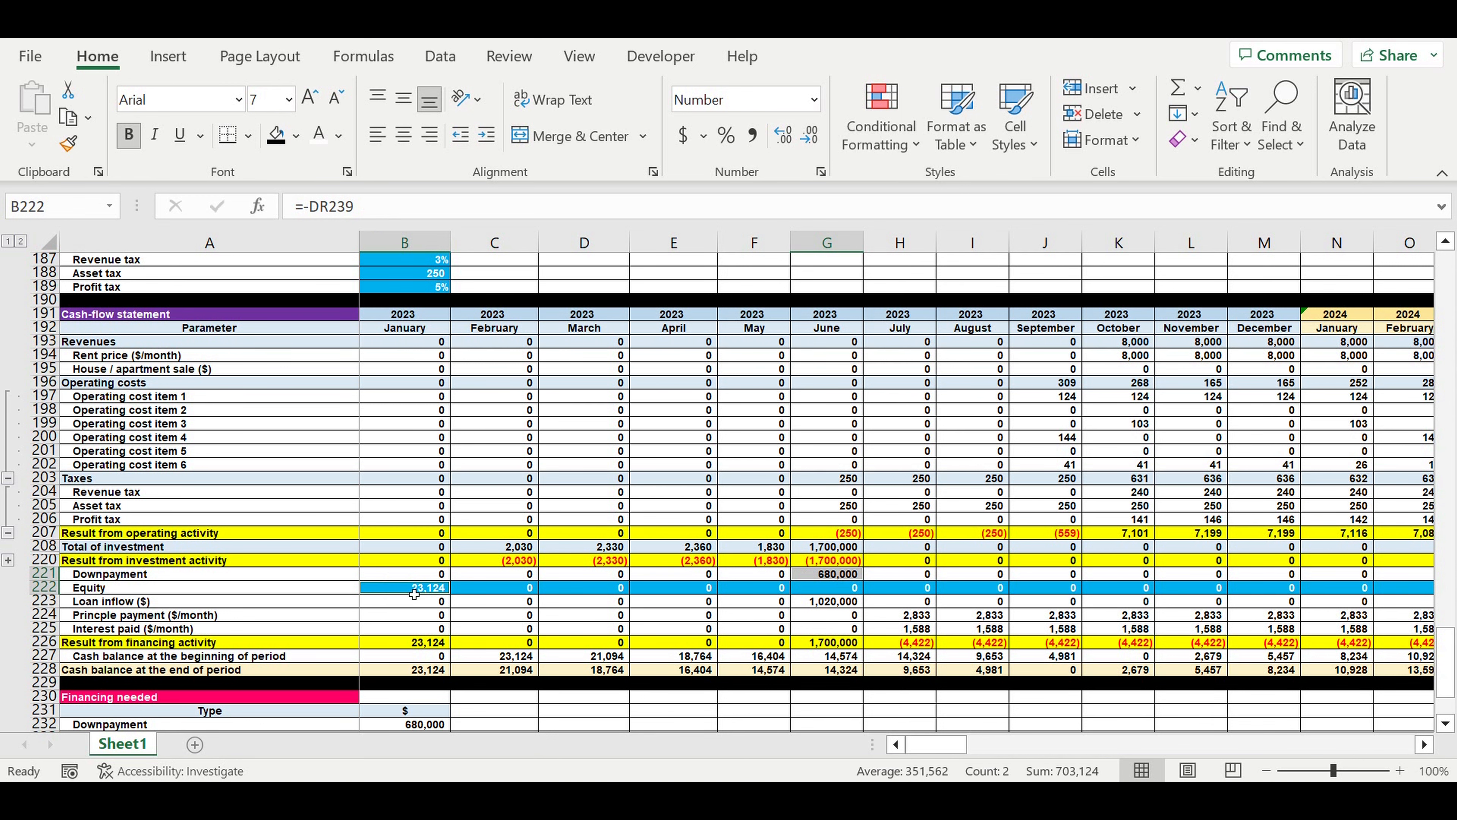
{"action": "scroll", "coordinate": [415, 594], "scroll_direction": "down", "scroll_amount": 2}
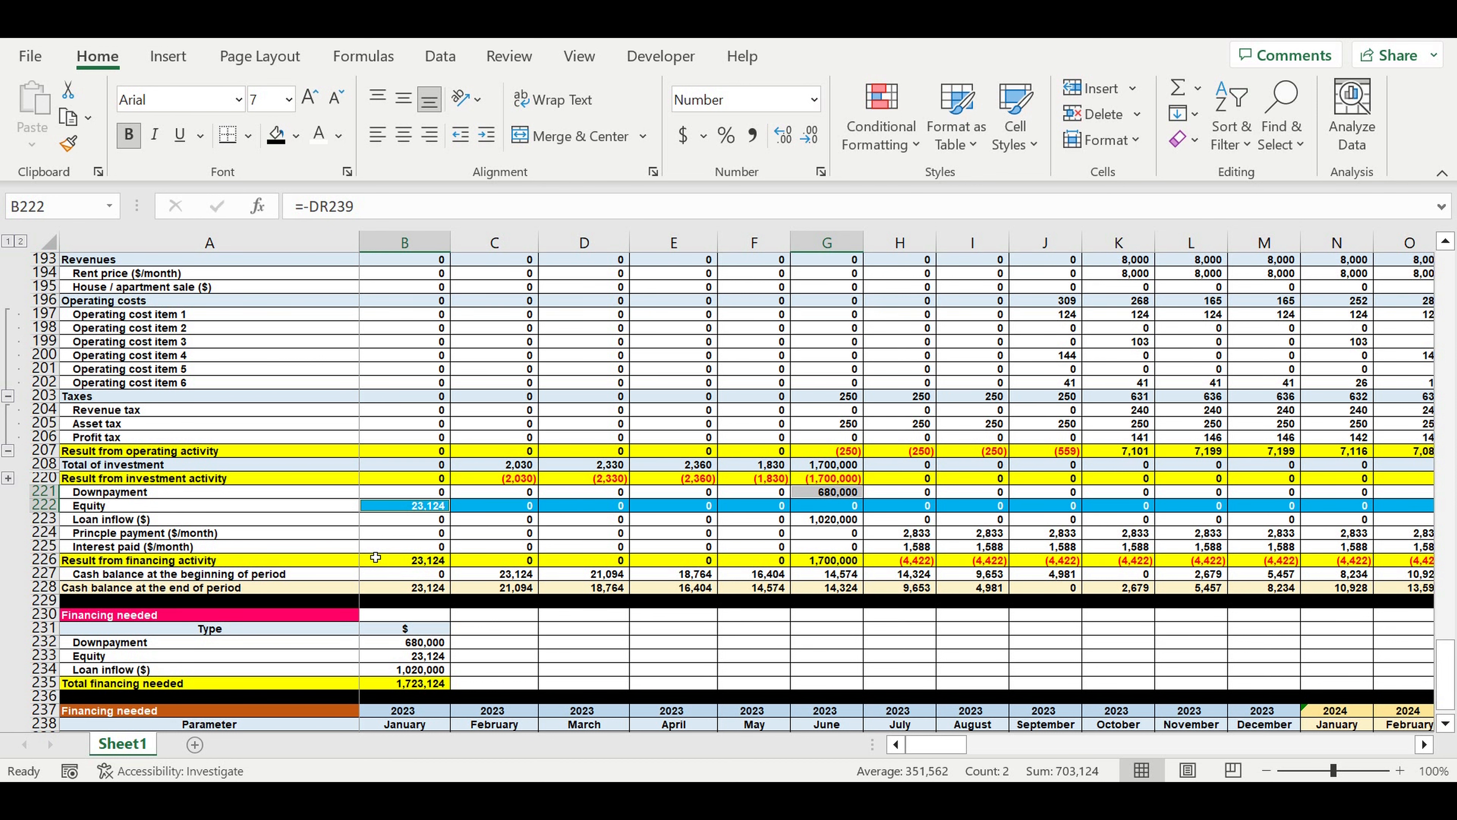
{"action": "scroll", "coordinate": [375, 557], "scroll_direction": "down", "scroll_amount": 5}
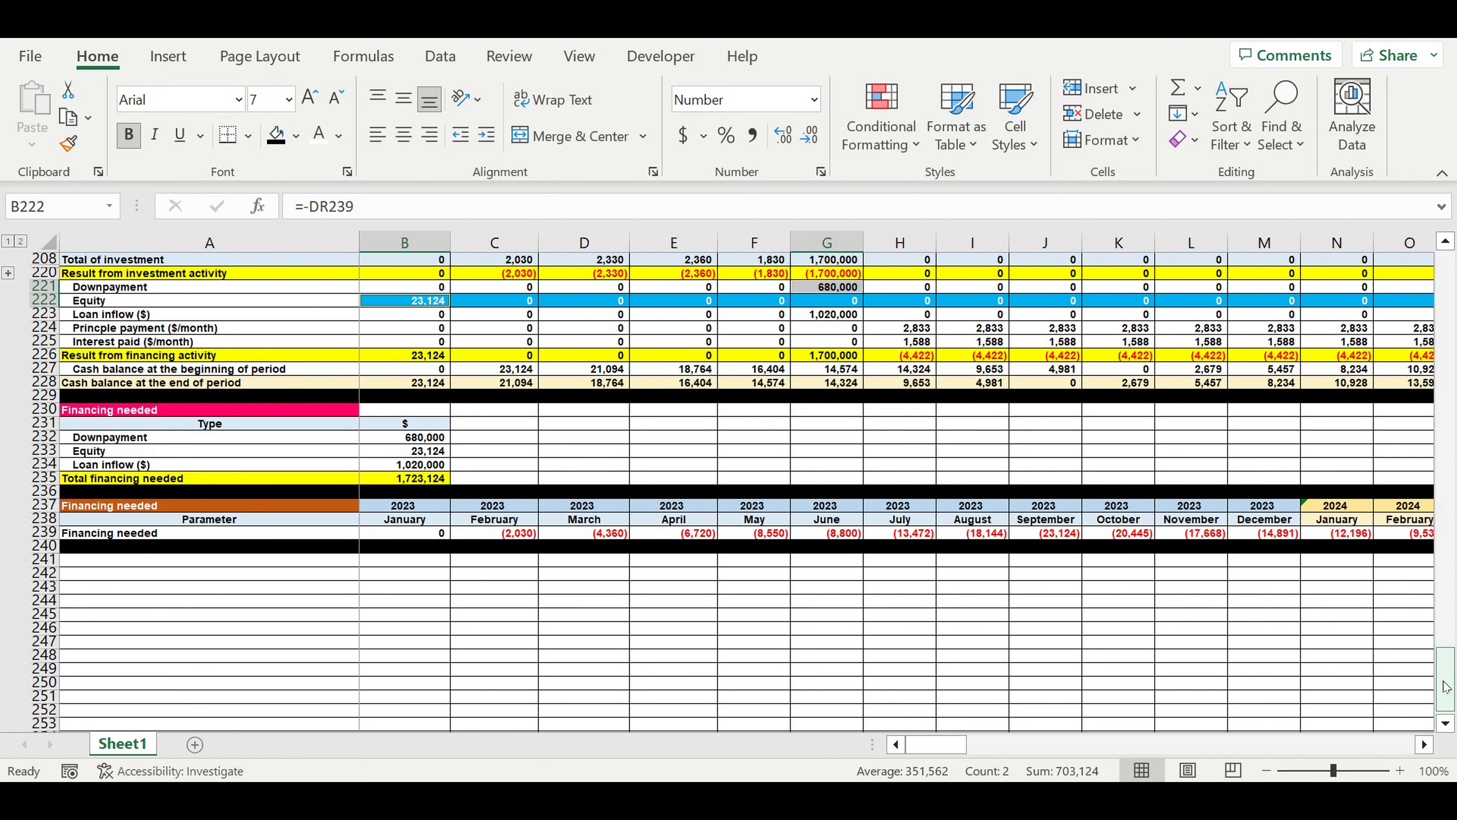
Enter the scenario options "All financing" in E1 and "Only my money" in E2
{"action": "left_click_drag", "start_coordinate": [1448, 686], "coordinate": [1451, 276]}
{"action": "left_click", "coordinate": [667, 260]}
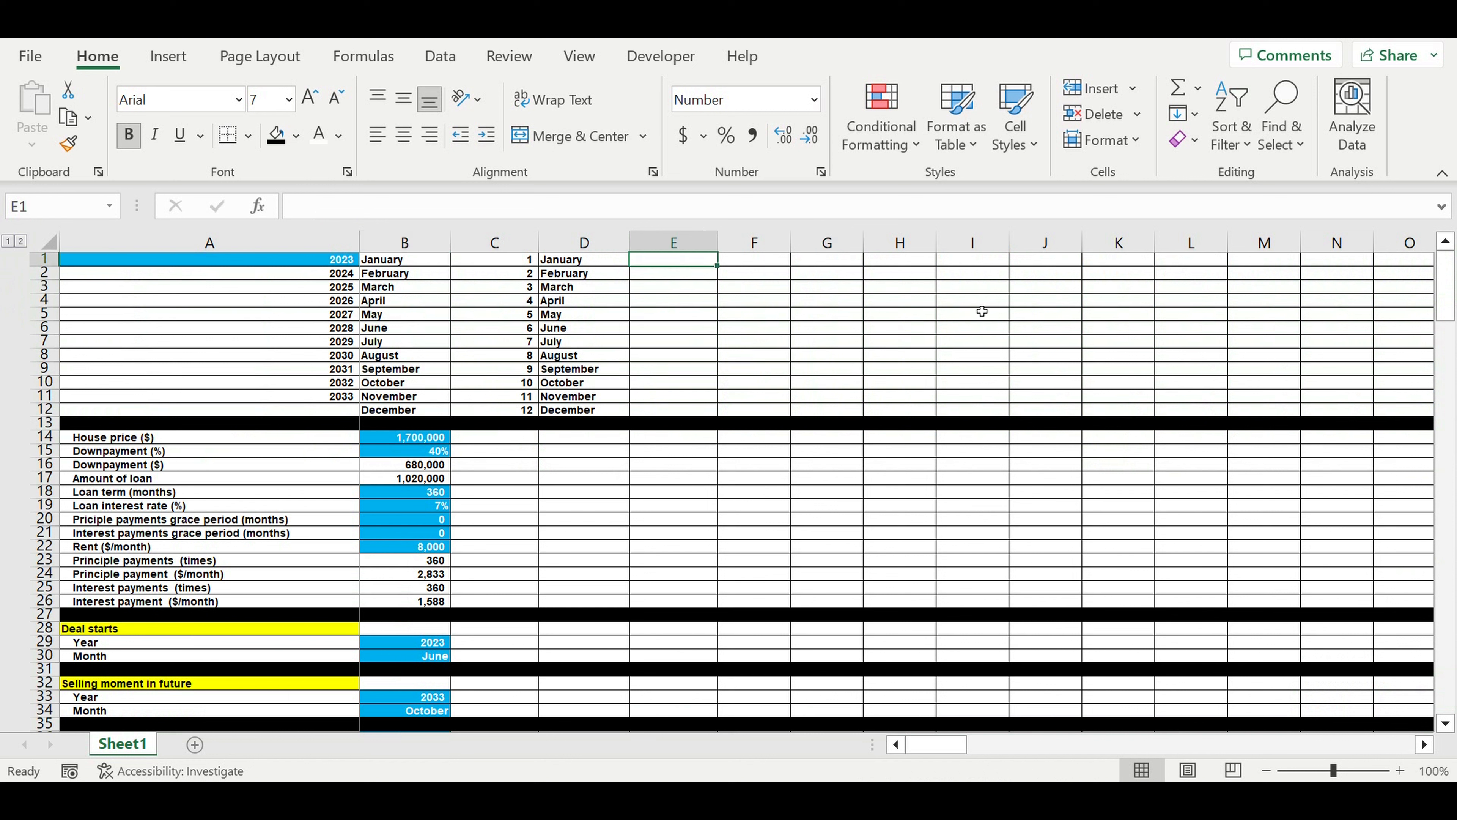
{"action": "type", "text": "A"}
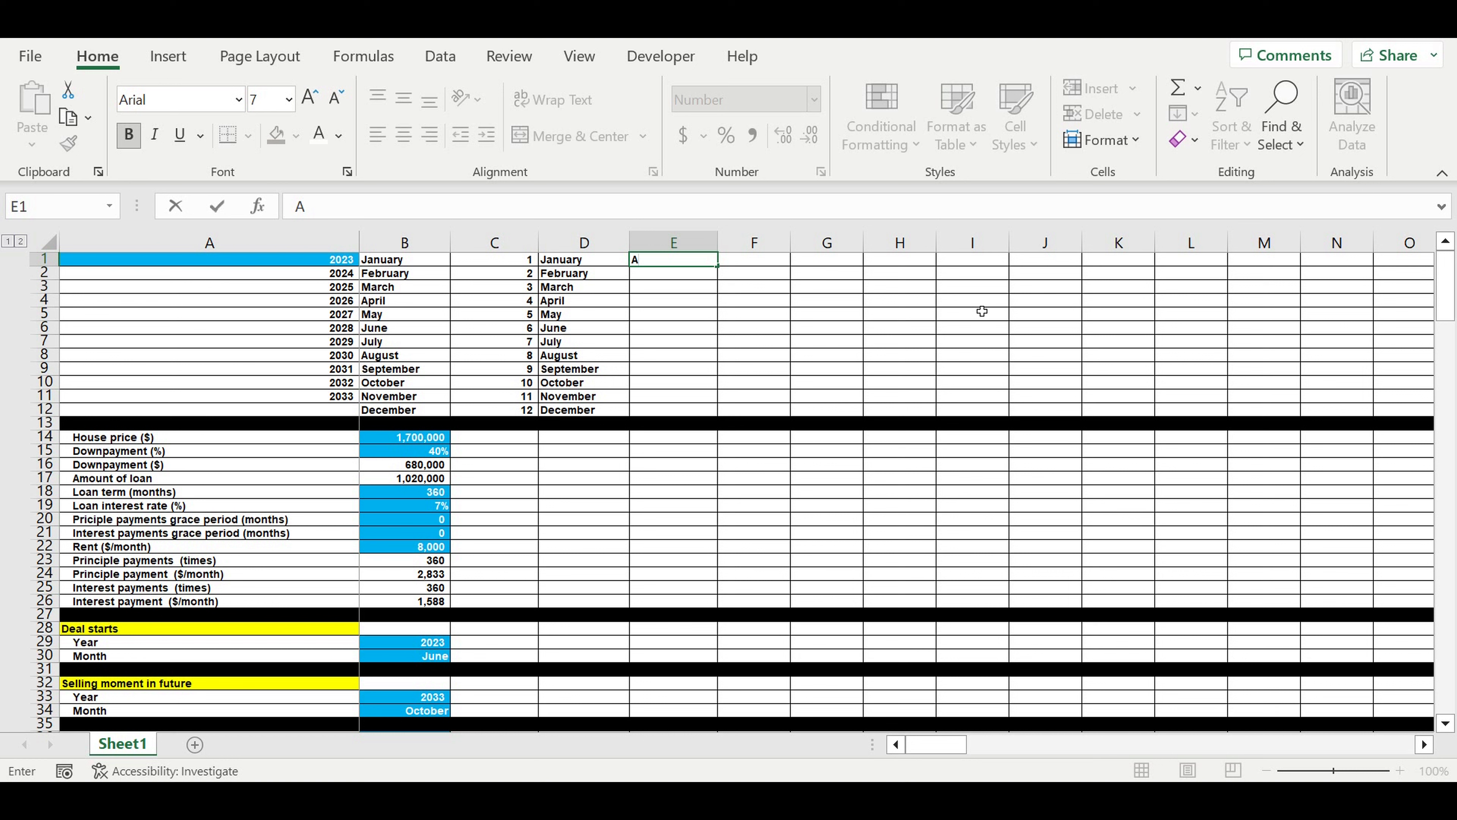
{"action": "type", "text": "ll financing"}
{"action": "key", "text": "Return"}
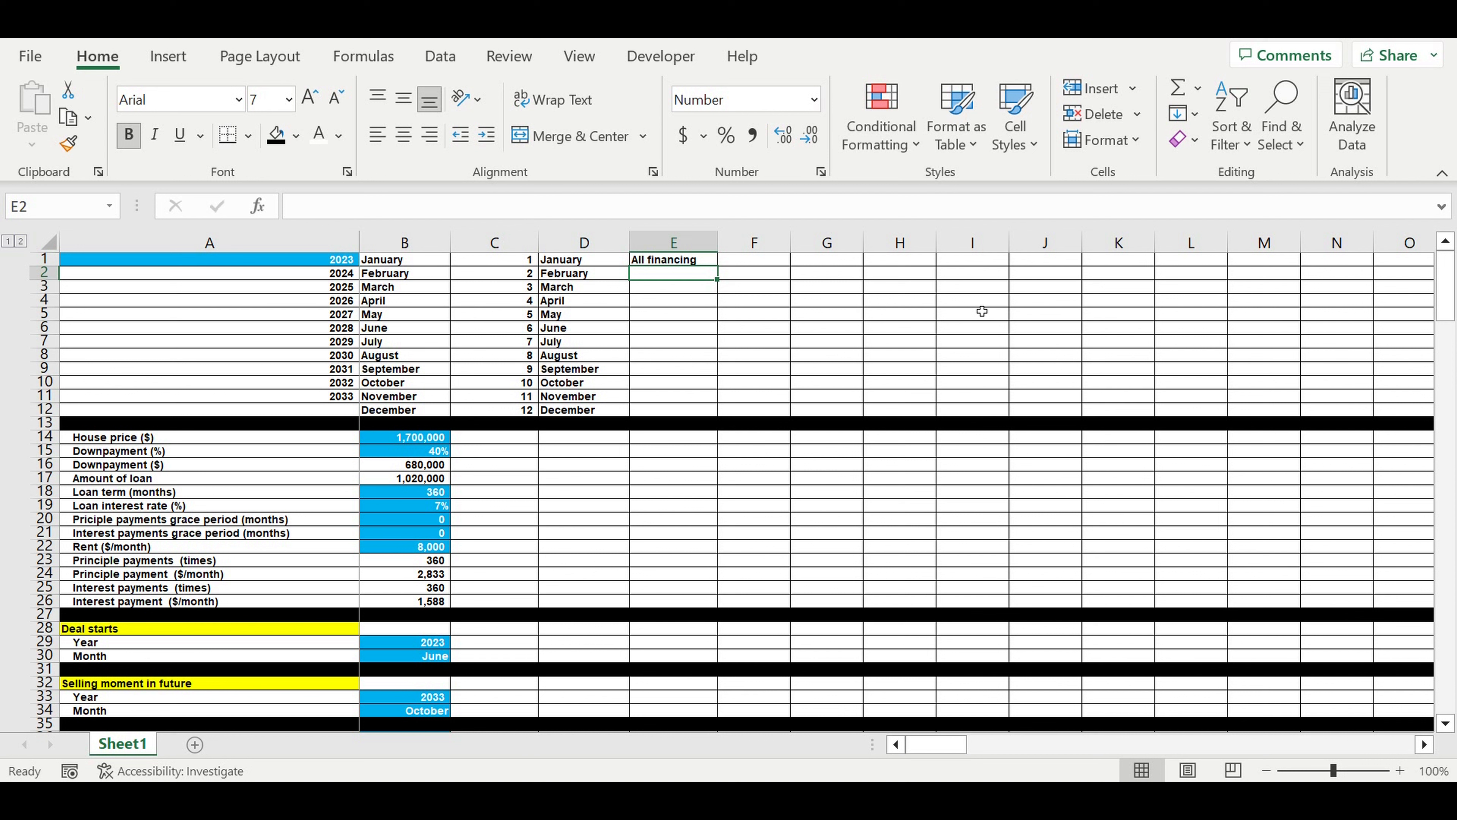
{"action": "type", "text": "Only my money"}
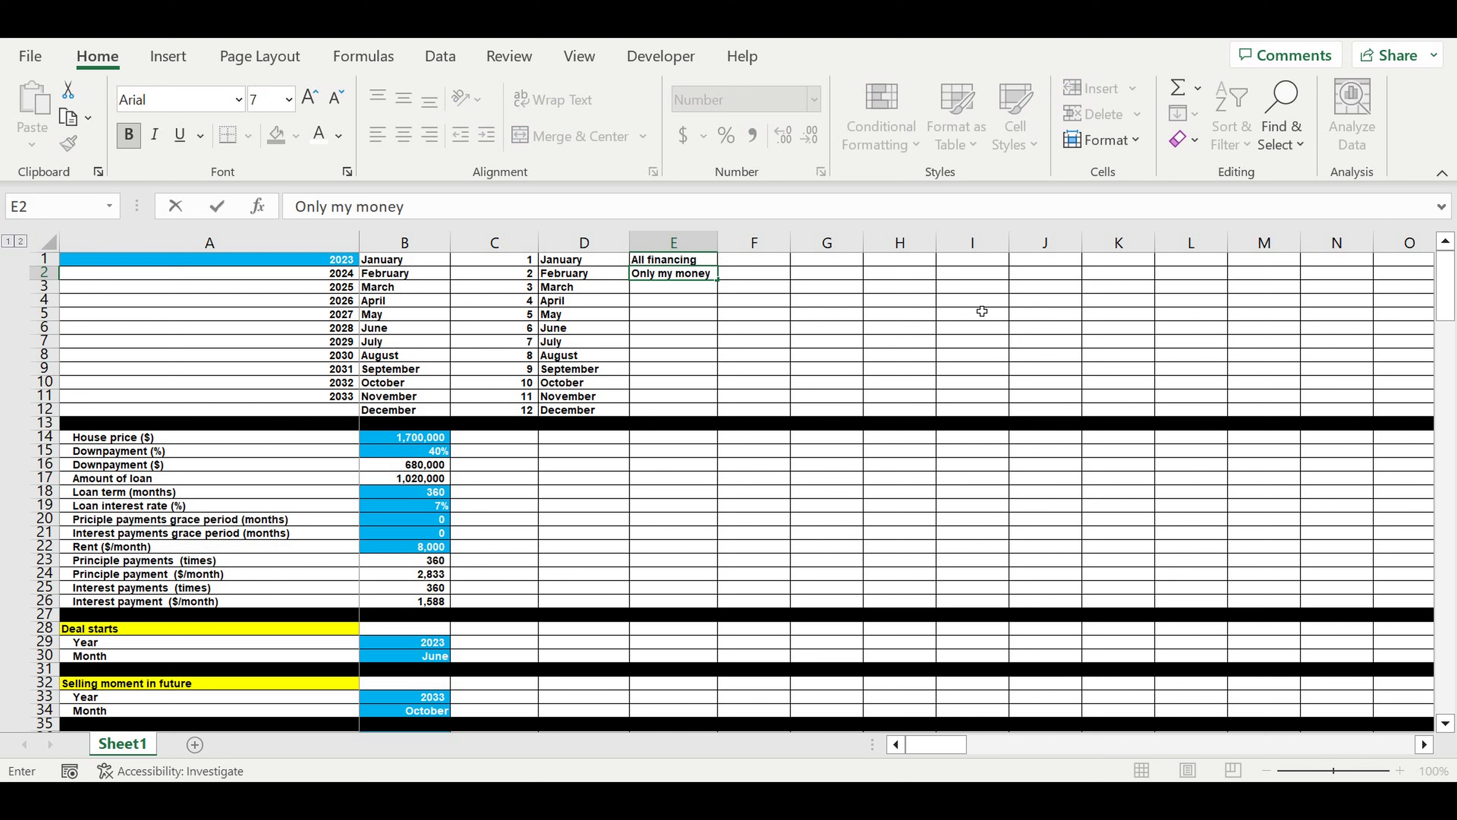
{"action": "key", "text": "Return"}
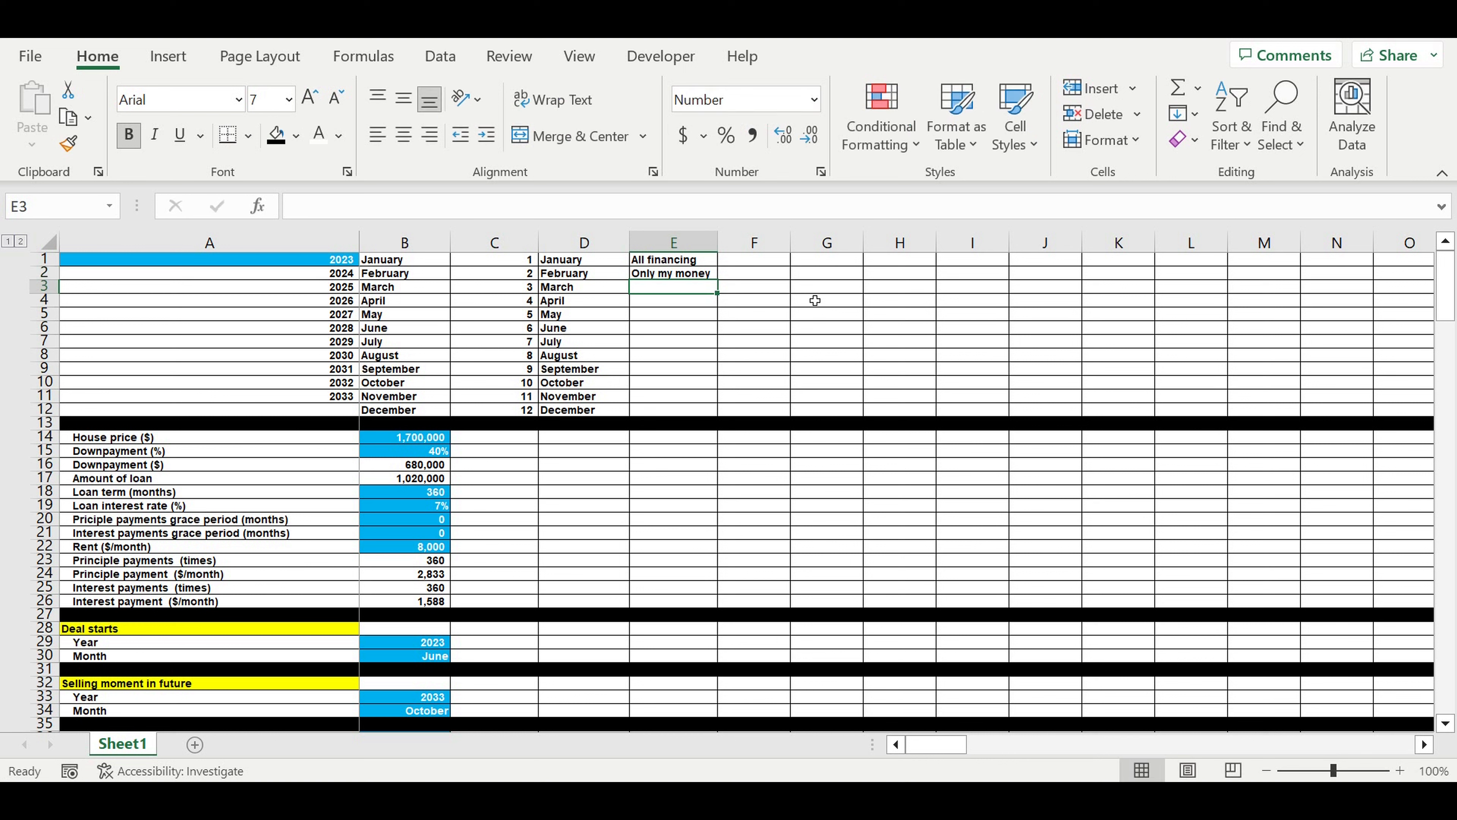
{"action": "left_click_drag", "start_coordinate": [686, 260], "coordinate": [689, 274]}
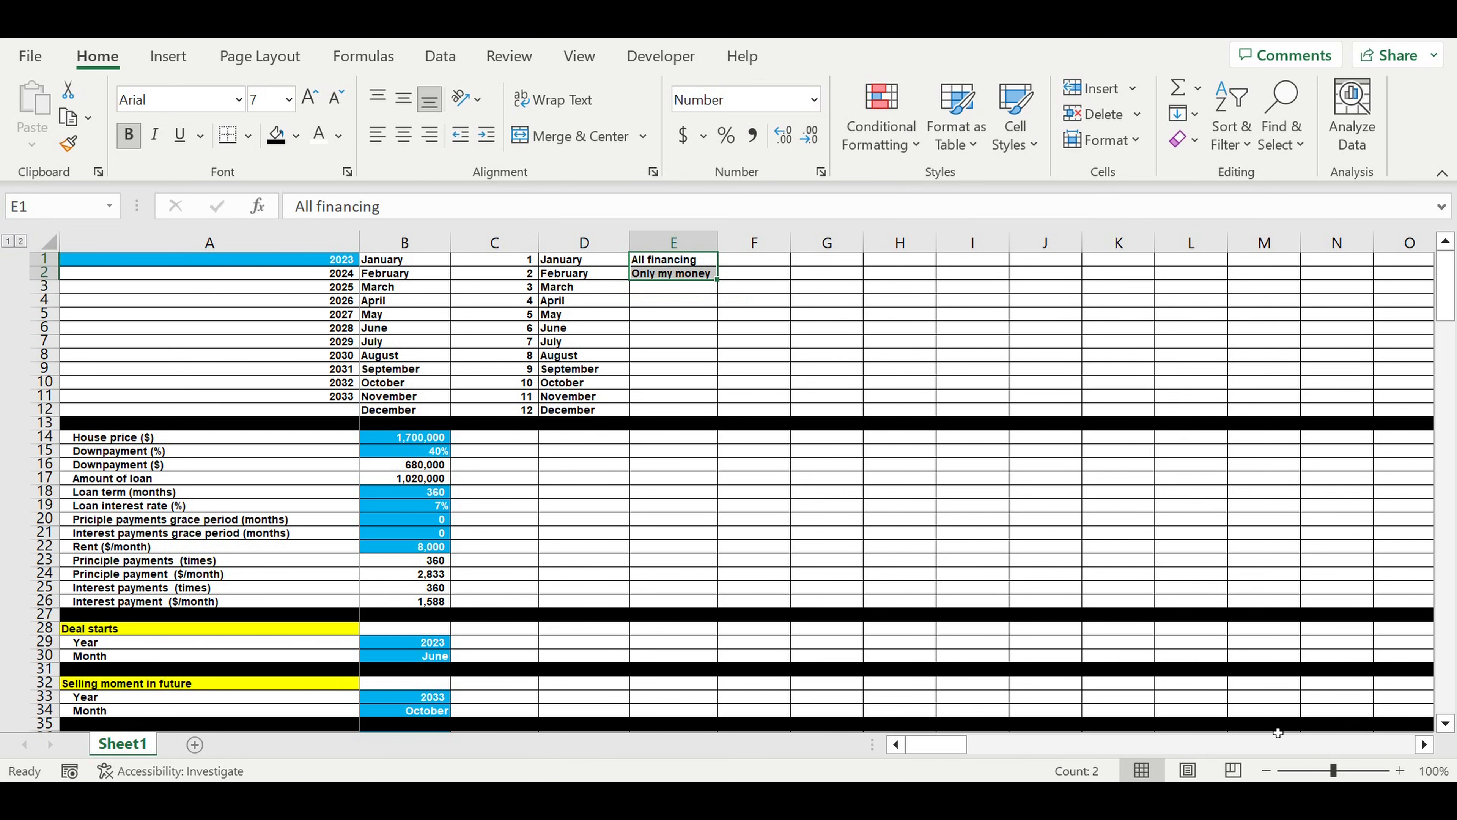
Label cell A241, below the financing needed timeline, as "Payback scenario choosing"
{"action": "scroll", "coordinate": [842, 550], "scroll_direction": "down", "scroll_amount": 3}
{"action": "scroll", "coordinate": [842, 550], "scroll_direction": "down", "scroll_amount": 20}
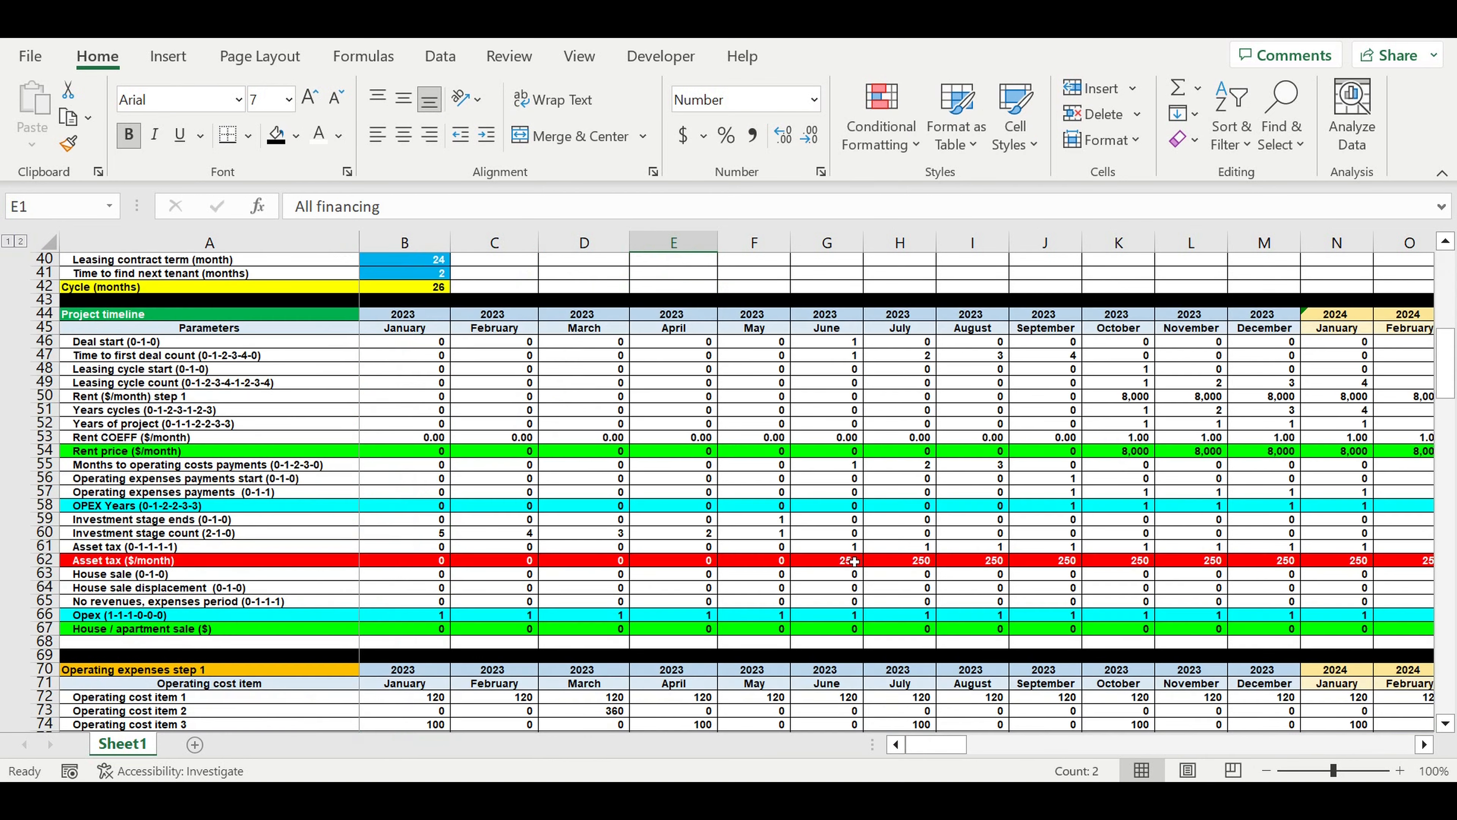
{"action": "scroll", "coordinate": [848, 552], "scroll_direction": "down", "scroll_amount": 20}
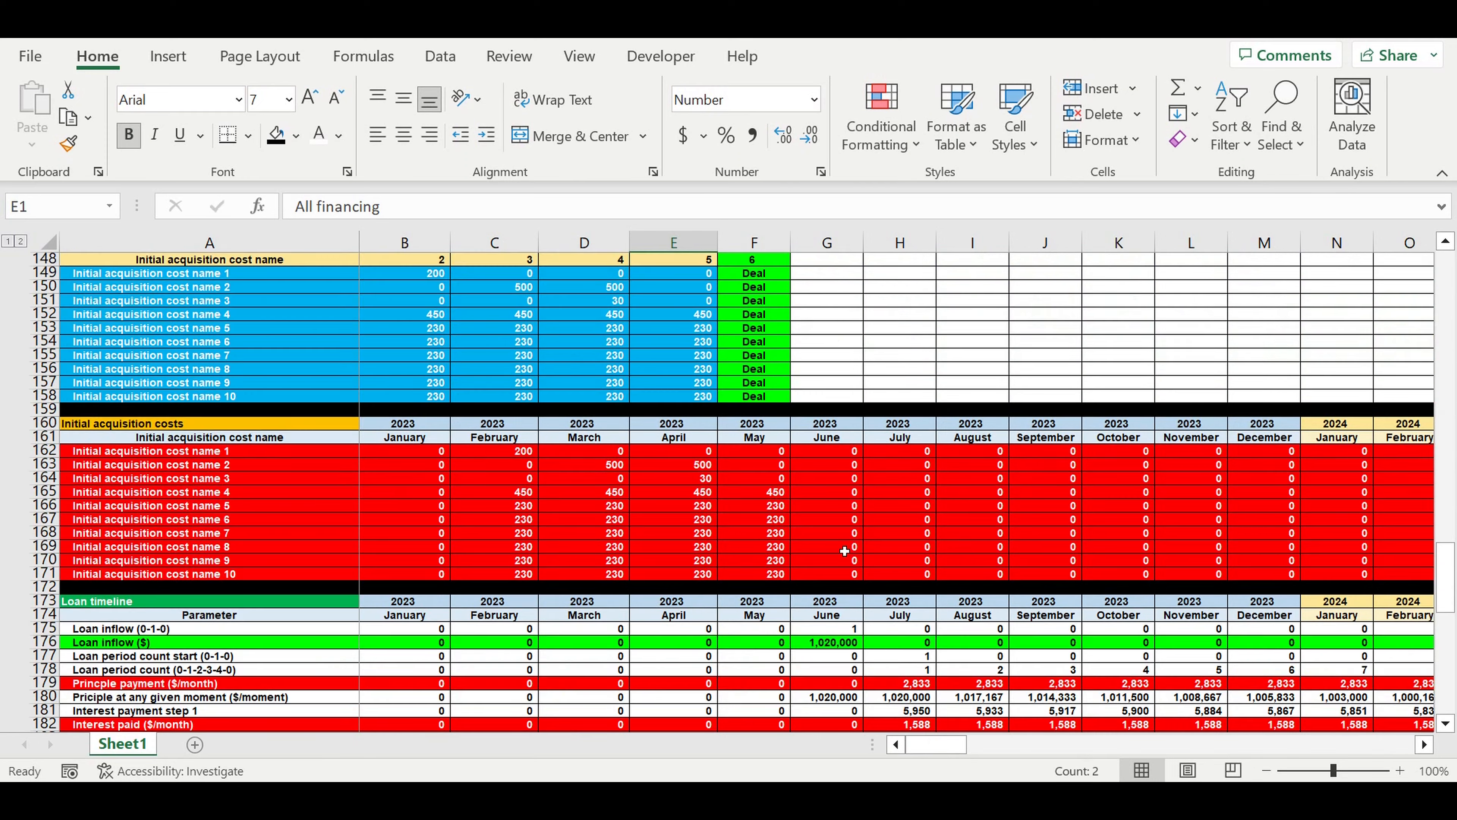
{"action": "scroll", "coordinate": [842, 548], "scroll_direction": "down", "scroll_amount": 2}
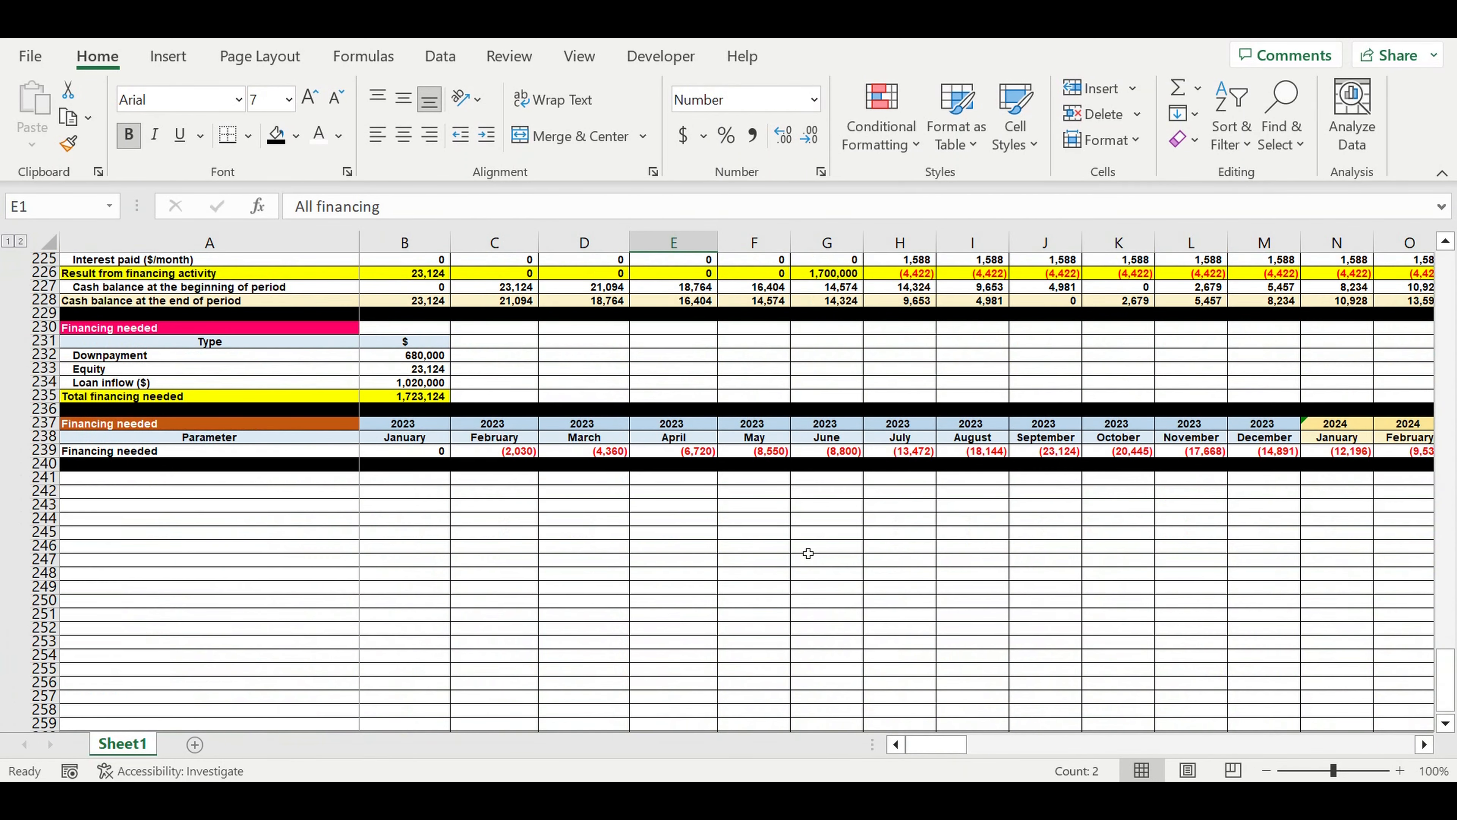
{"action": "left_click", "coordinate": [322, 481]}
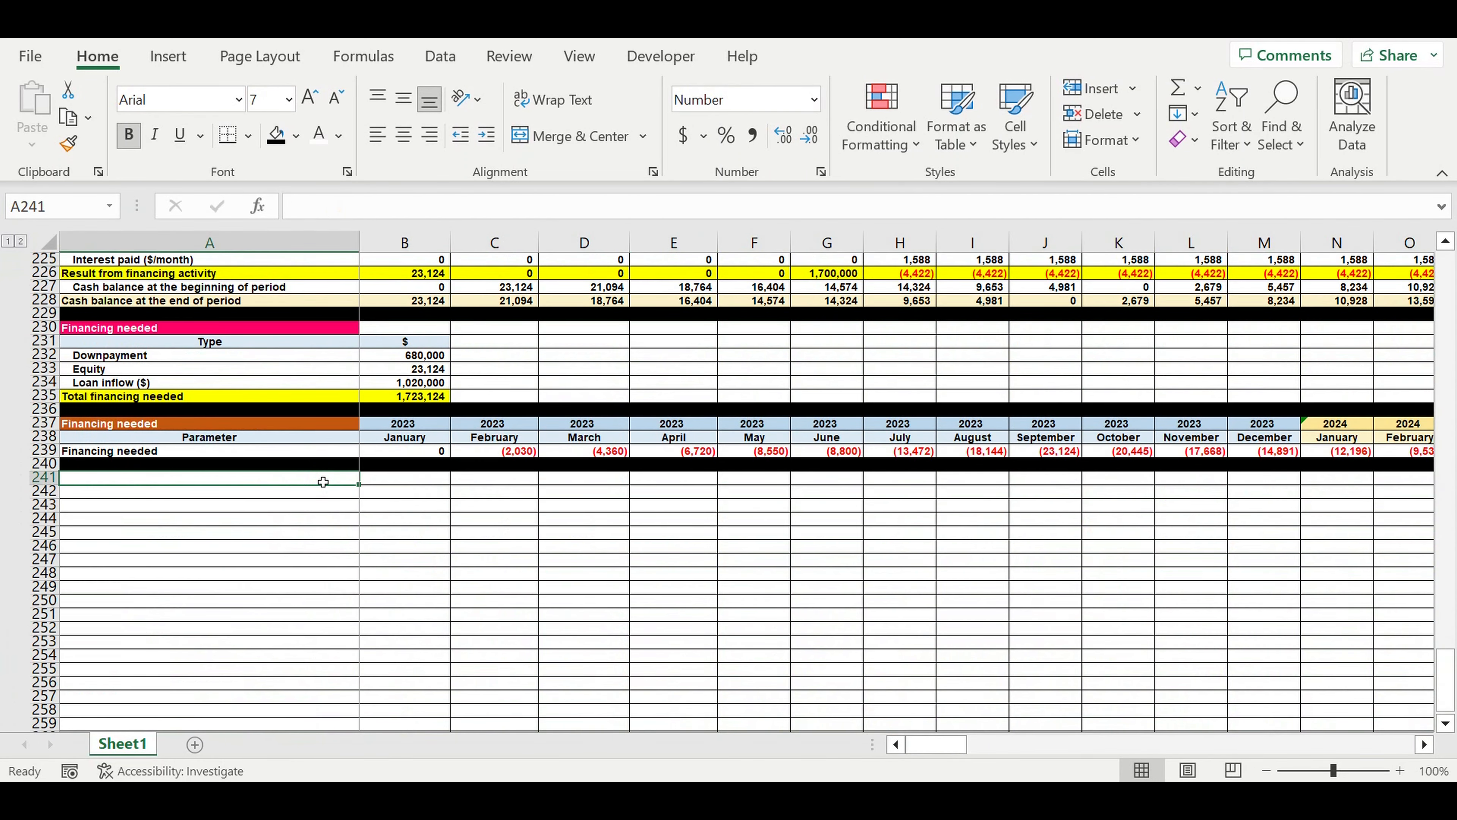
{"action": "type", "text": "Payba"}
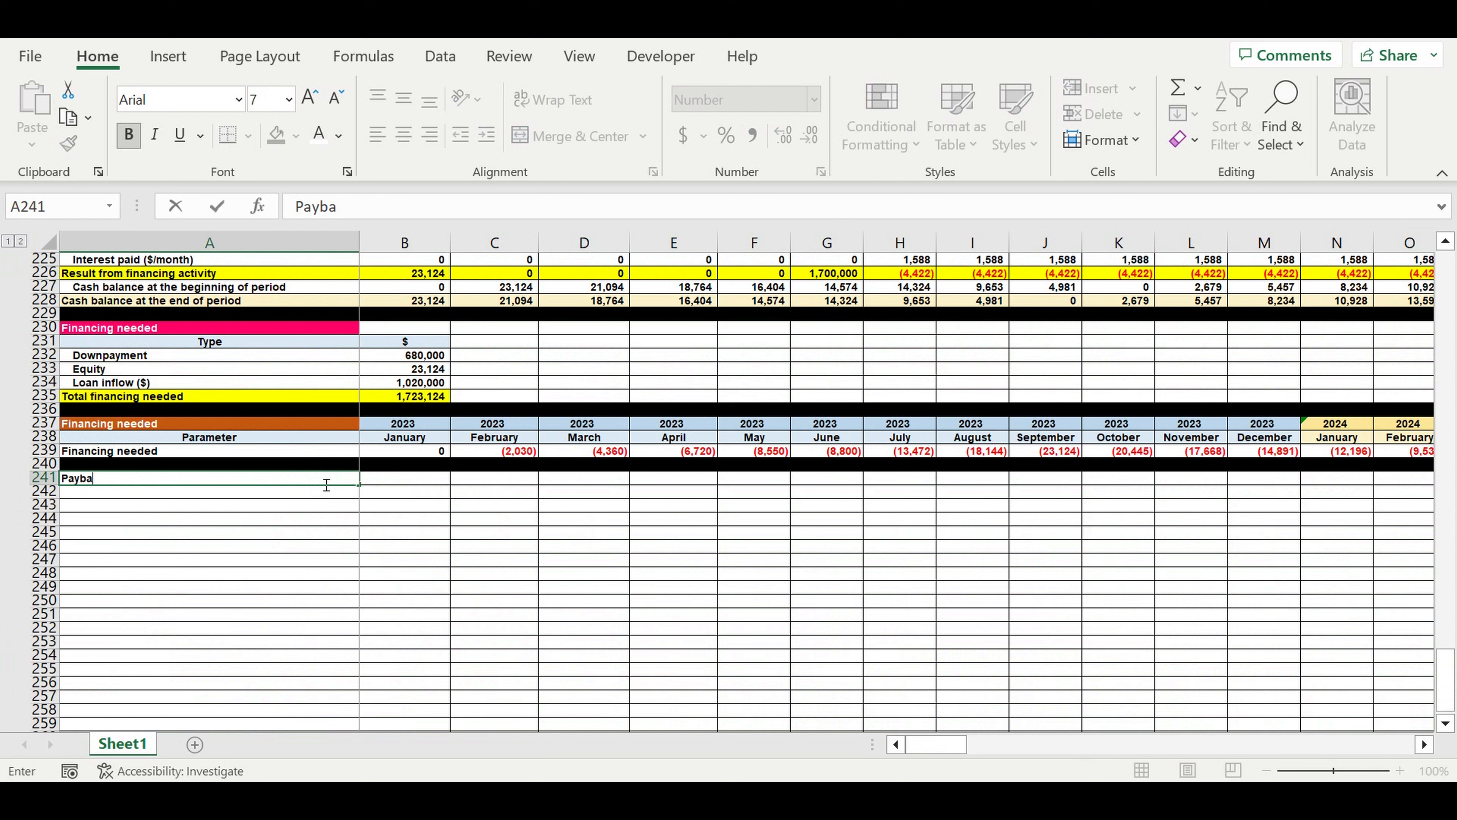
{"action": "type", "text": "ck scenarion "}
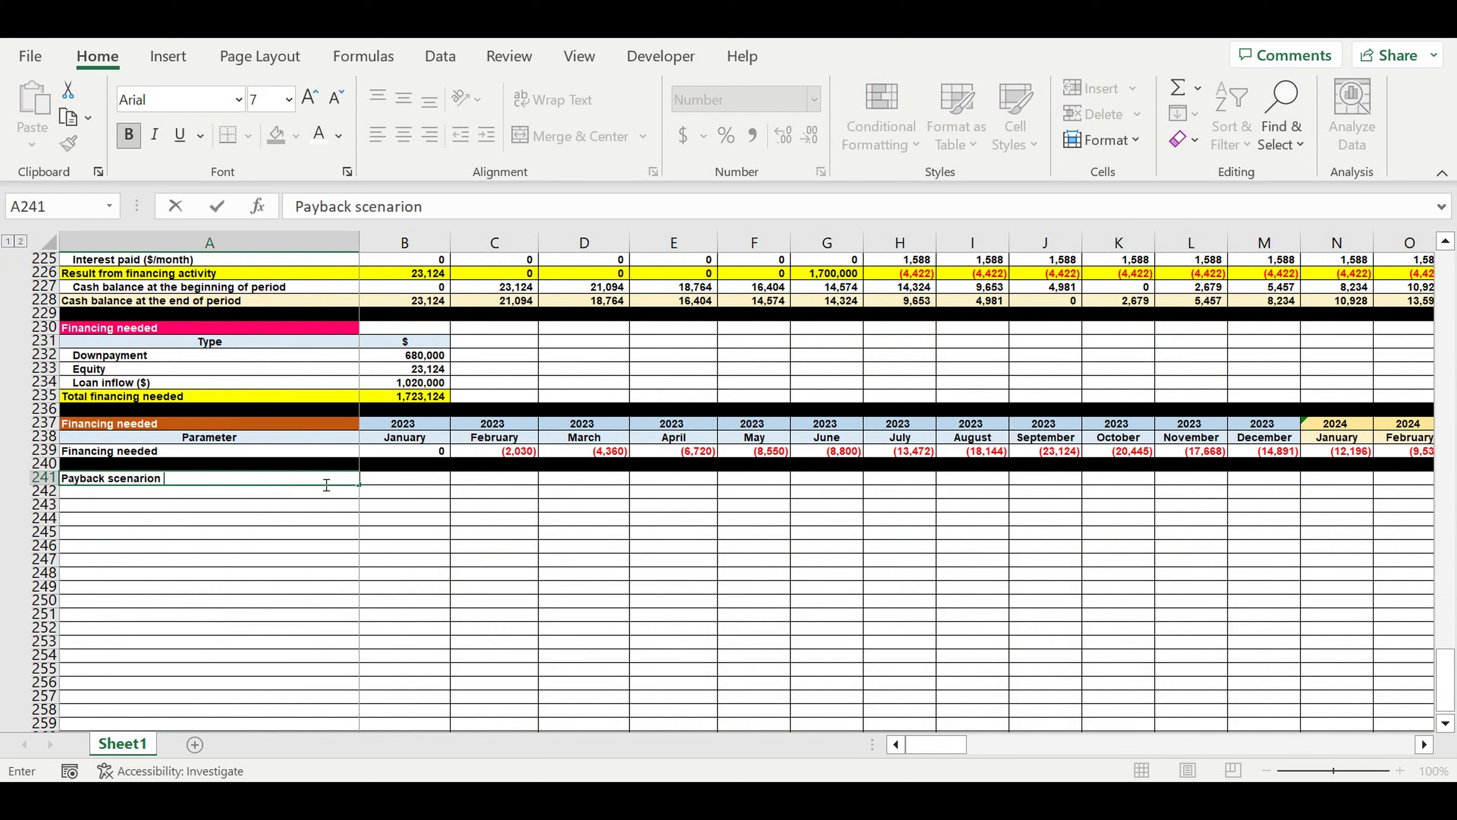
{"action": "type", "text": "choosing"}
{"action": "left_click", "coordinate": [492, 210]}
{"action": "key", "text": "Left"}
{"action": "key", "text": "Left"}
{"action": "key", "text": "Left"}
{"action": "key", "text": "Left"}
{"action": "key", "text": "Left"}
{"action": "key", "text": "Left"}
{"action": "key", "text": "Left"}
{"action": "key", "text": "Left"}
{"action": "key", "text": "Left"}
{"action": "key", "text": "BackSpace"}
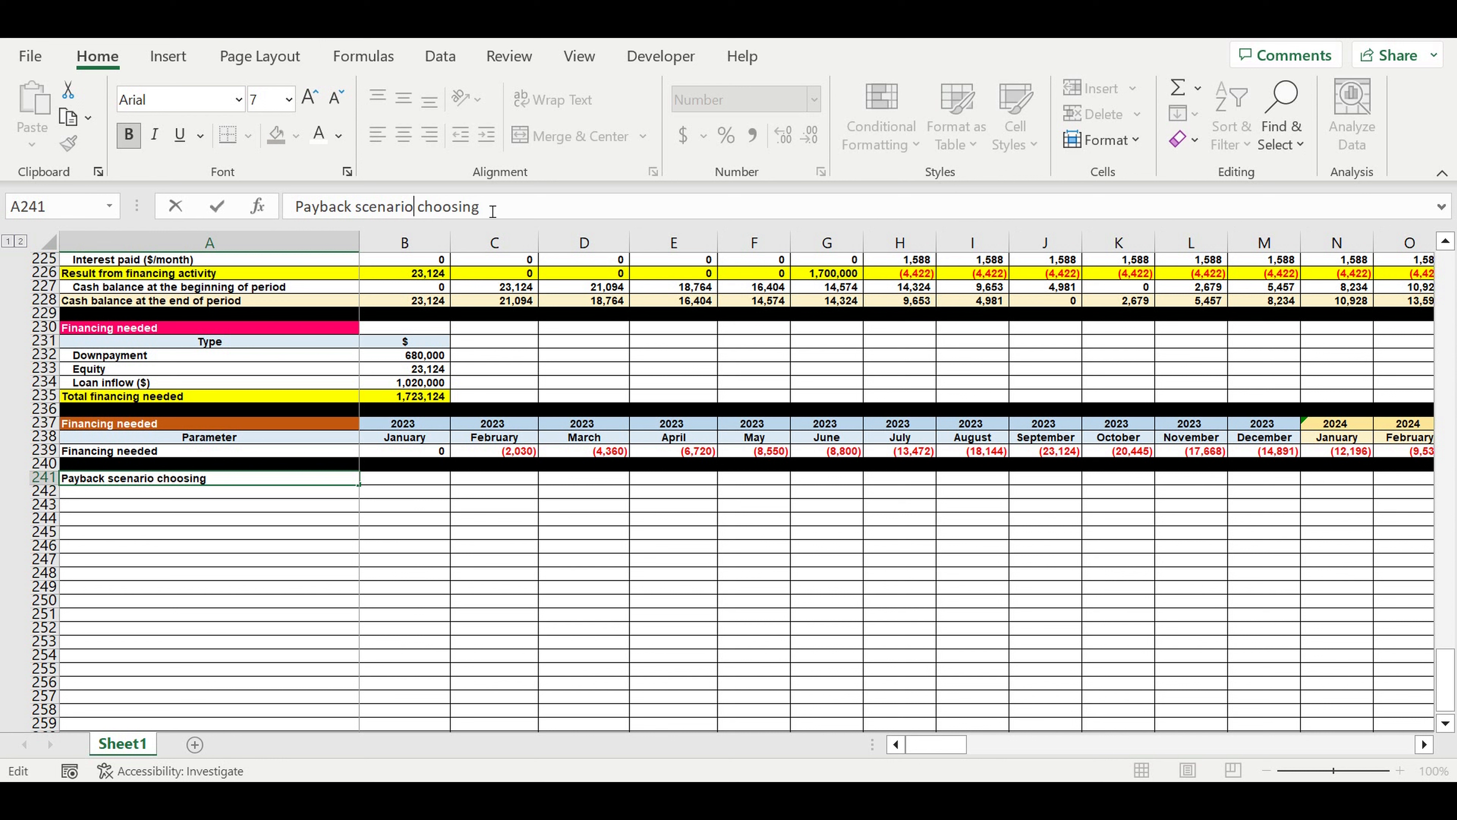
{"action": "key", "text": "Return"}
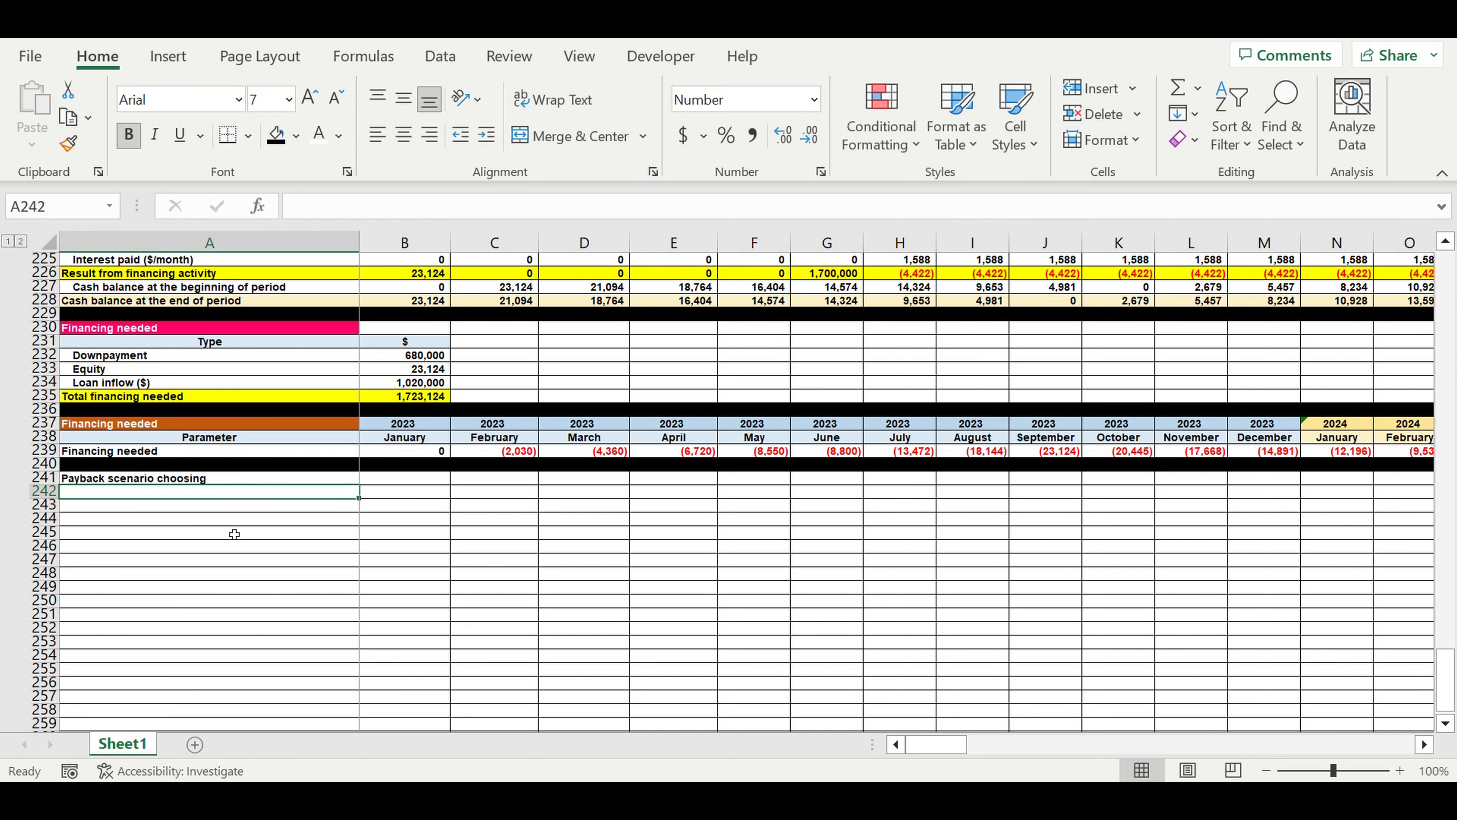
{"action": "left_click", "coordinate": [229, 518]}
Add list data validation to cell B241 with the scenario options in $E$1:$E$2 as its source
{"action": "left_click", "coordinate": [401, 478]}
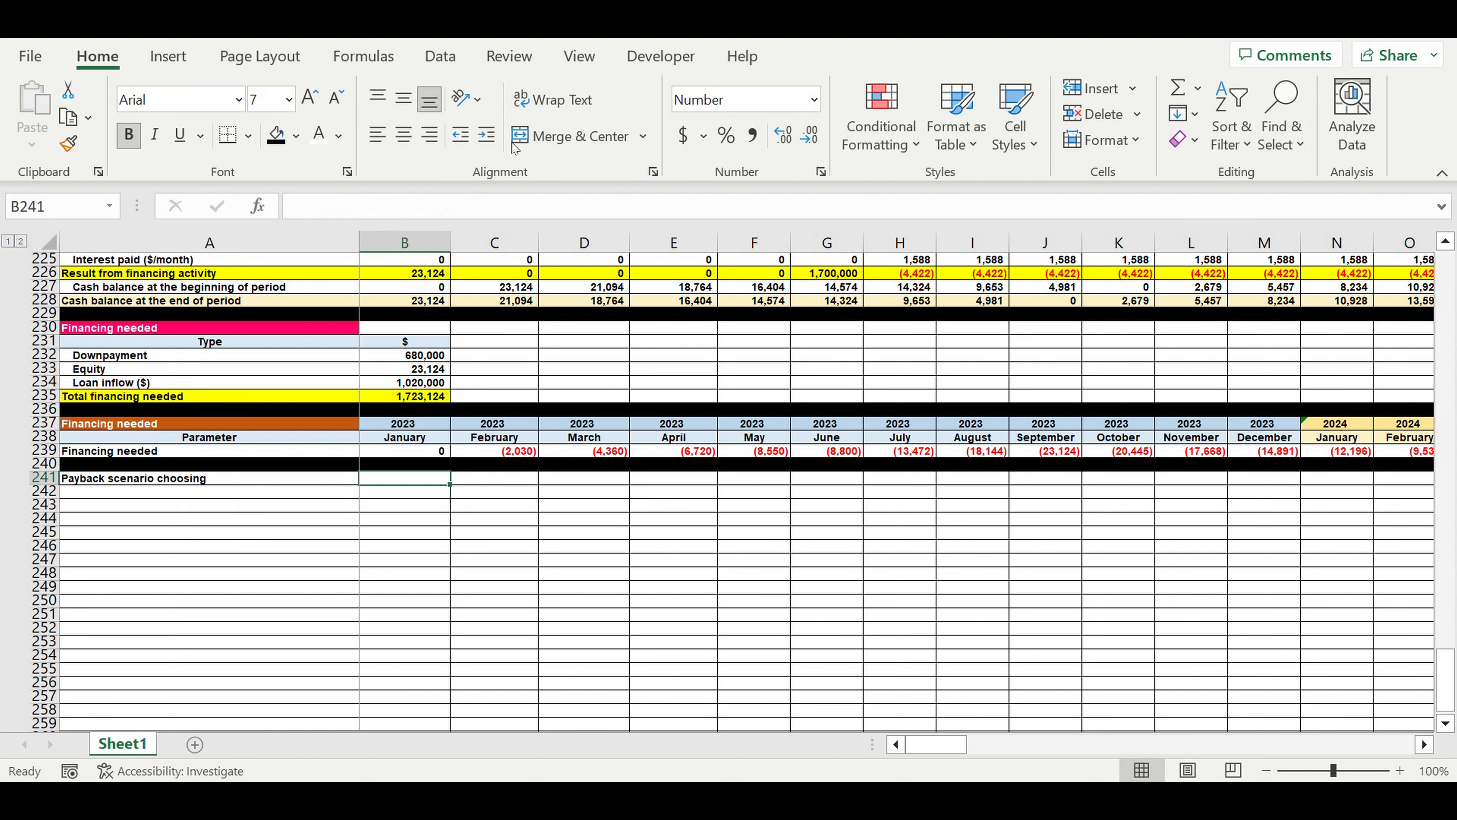
{"action": "left_click", "coordinate": [441, 56]}
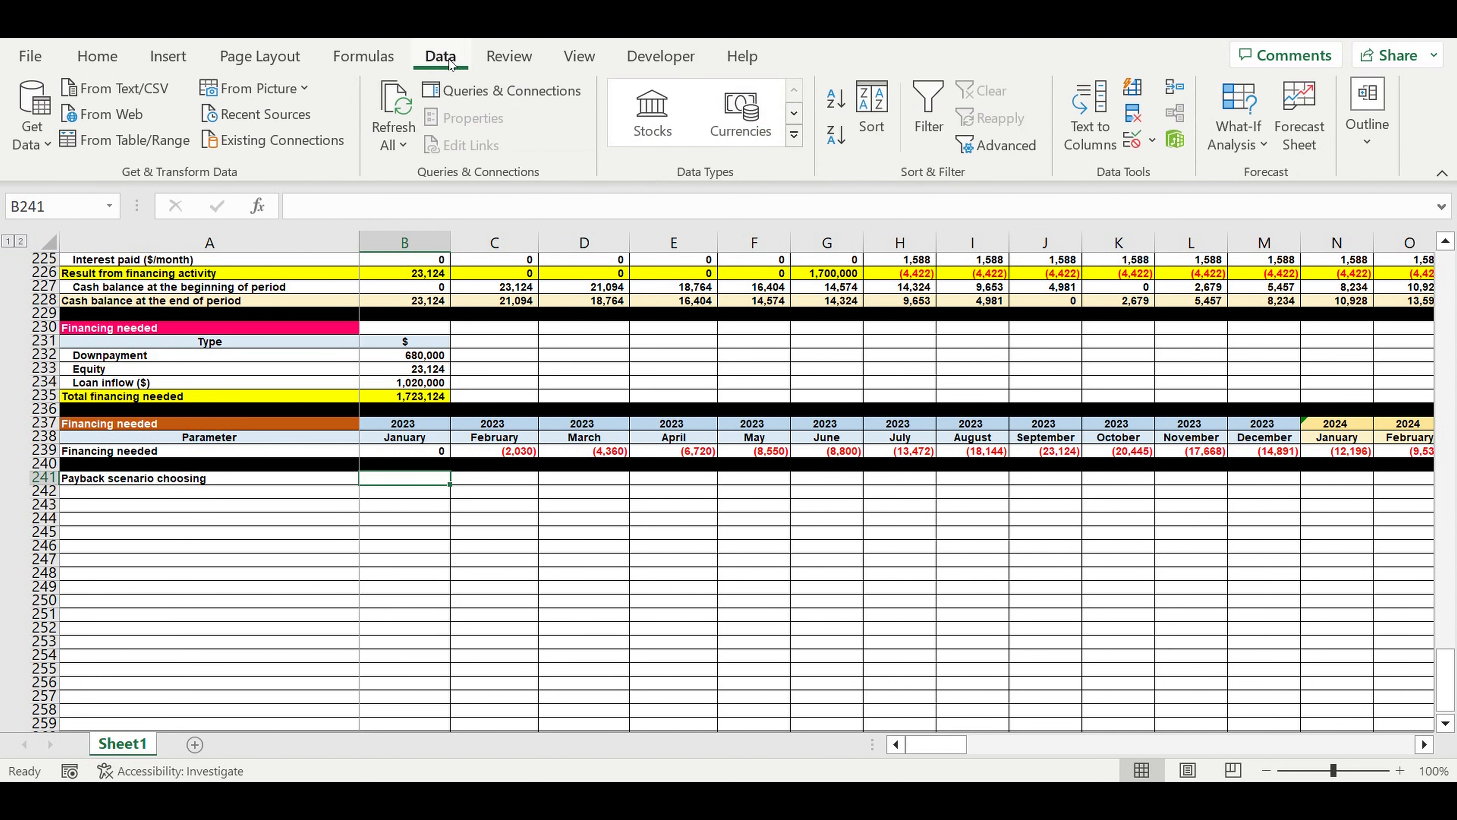
{"action": "left_click", "coordinate": [1153, 140]}
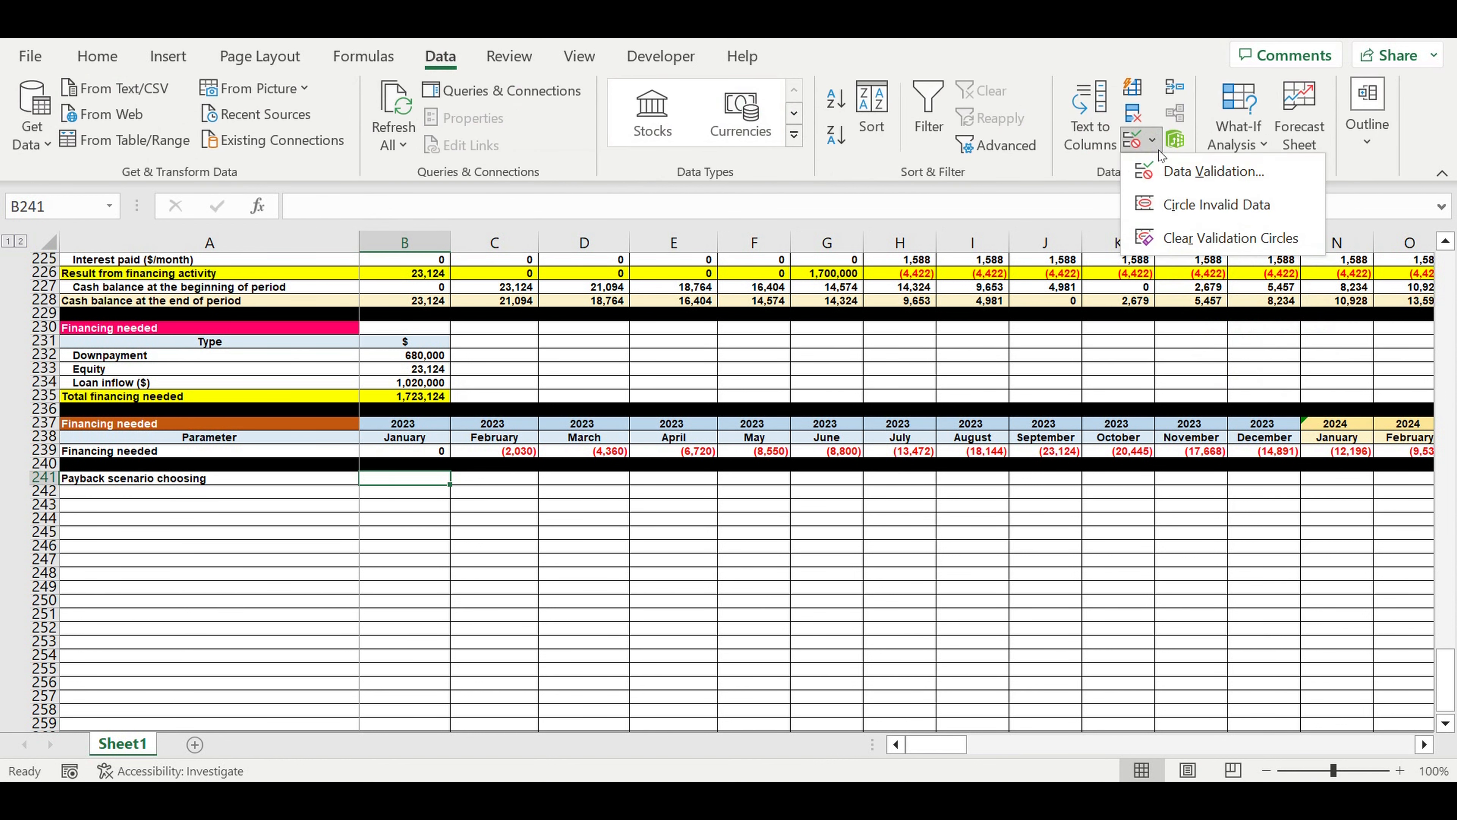
{"action": "left_click", "coordinate": [1168, 171]}
{"action": "left_click", "coordinate": [1055, 186]}
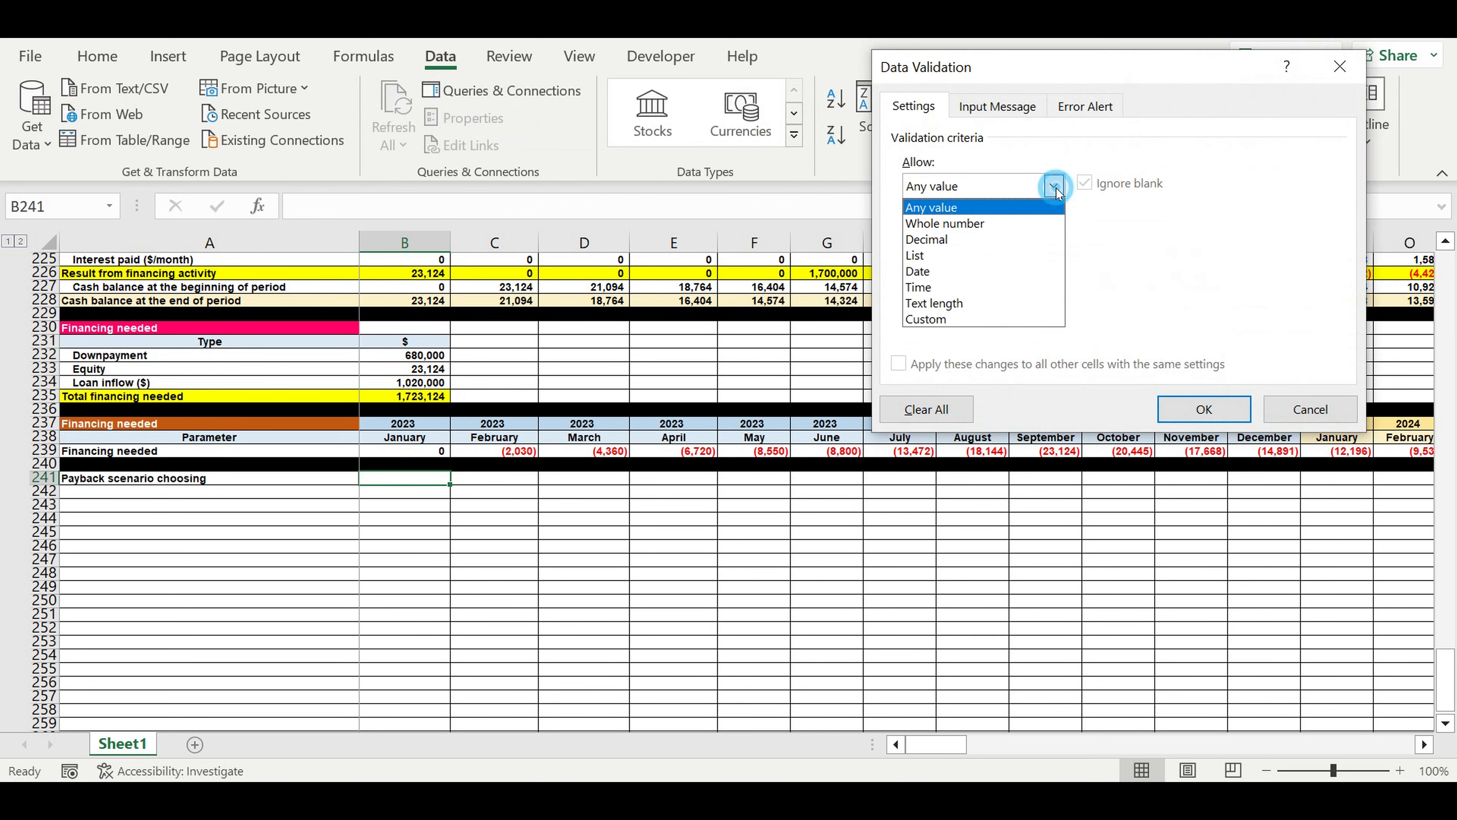
{"action": "left_click", "coordinate": [940, 255]}
{"action": "left_click", "coordinate": [1211, 286]}
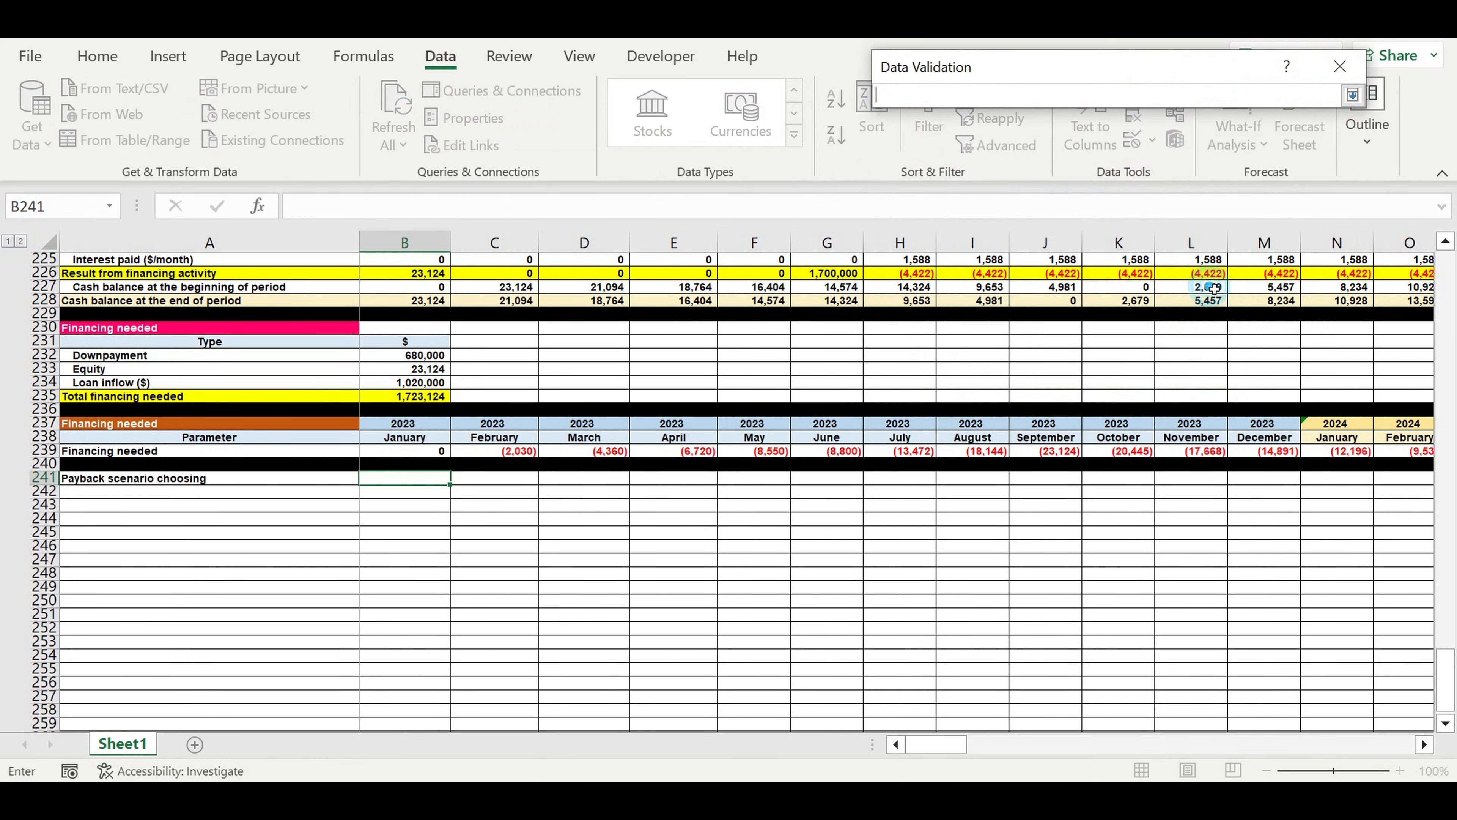
{"action": "left_click_drag", "start_coordinate": [1450, 691], "coordinate": [1454, 143]}
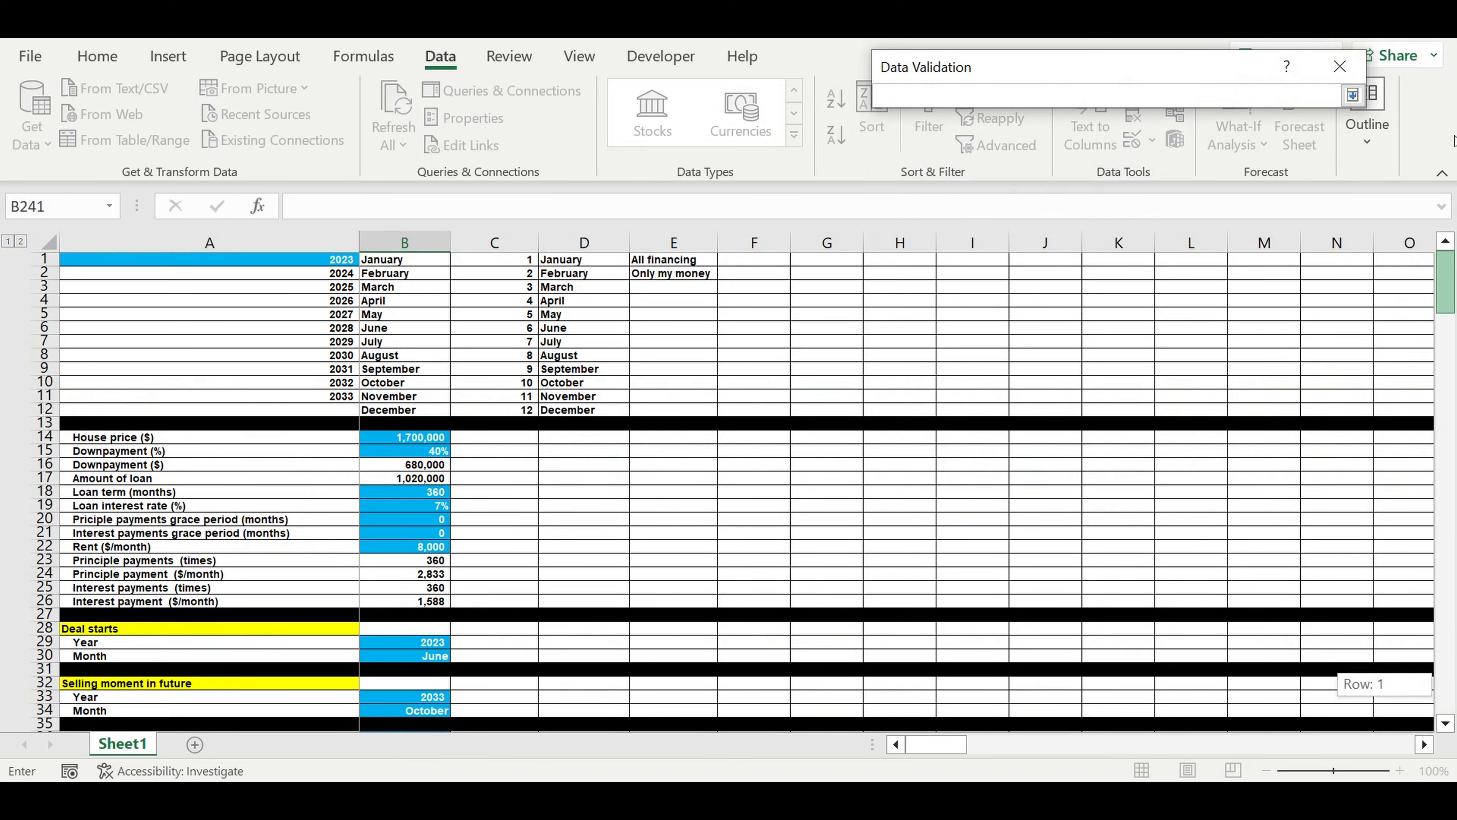
{"action": "left_click_drag", "start_coordinate": [667, 265], "coordinate": [667, 273]}
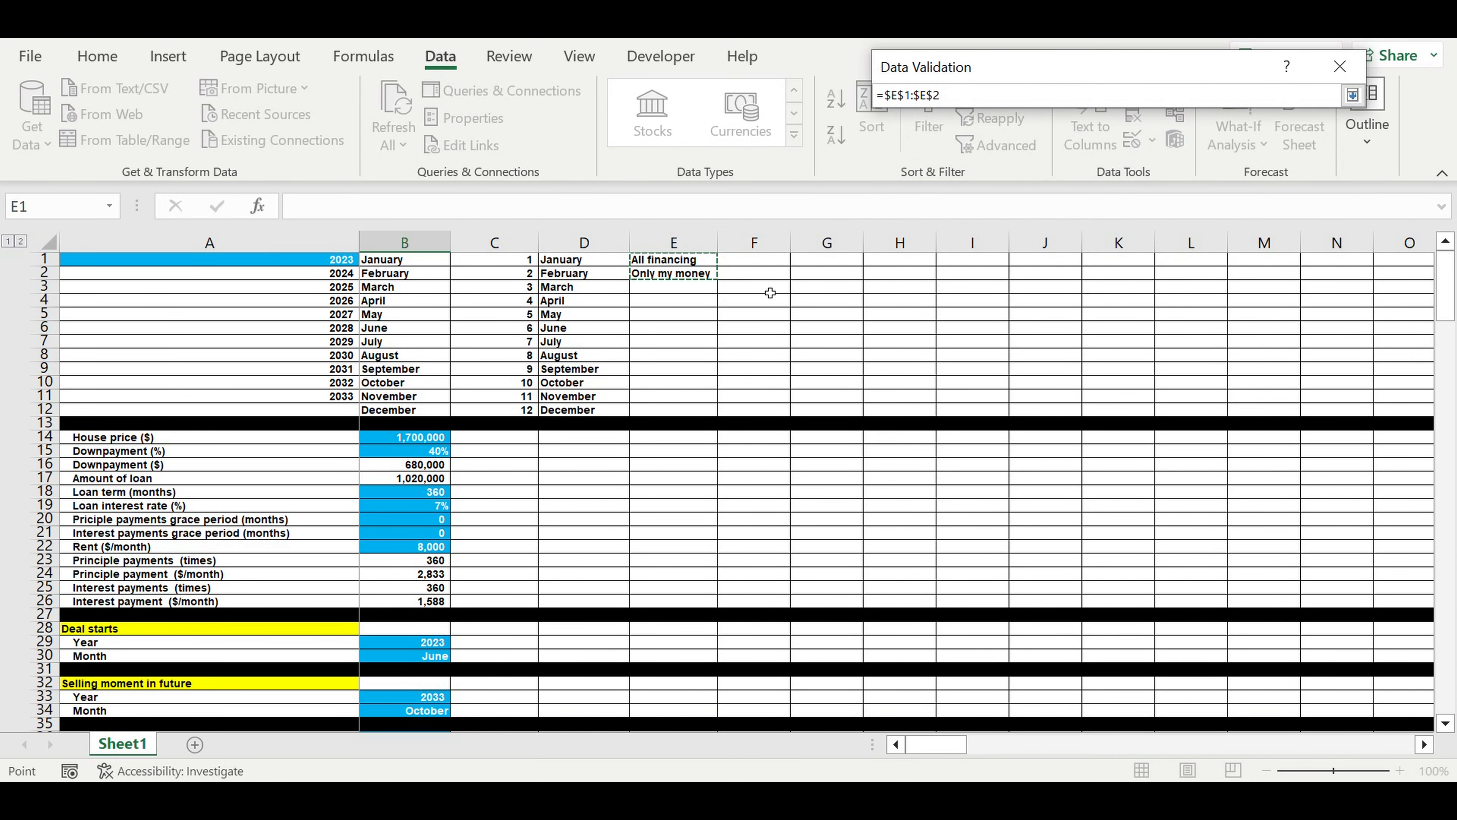
{"action": "key", "text": "Return"}
{"action": "key", "text": "Return"}
{"action": "key", "text": "Down"}
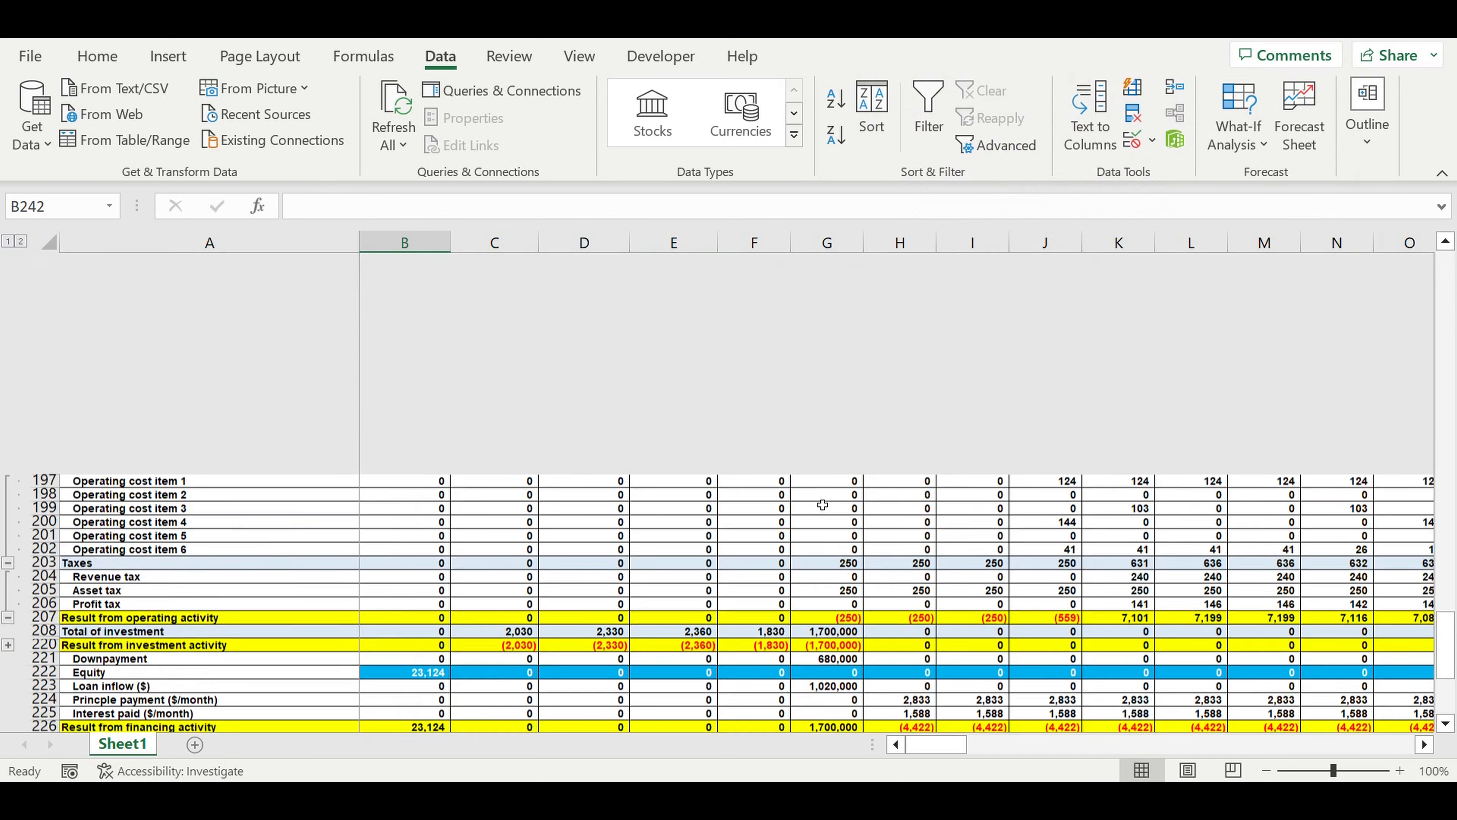
{"action": "scroll", "coordinate": [646, 594], "scroll_direction": "down", "scroll_amount": 4}
{"action": "left_click", "coordinate": [430, 549]}
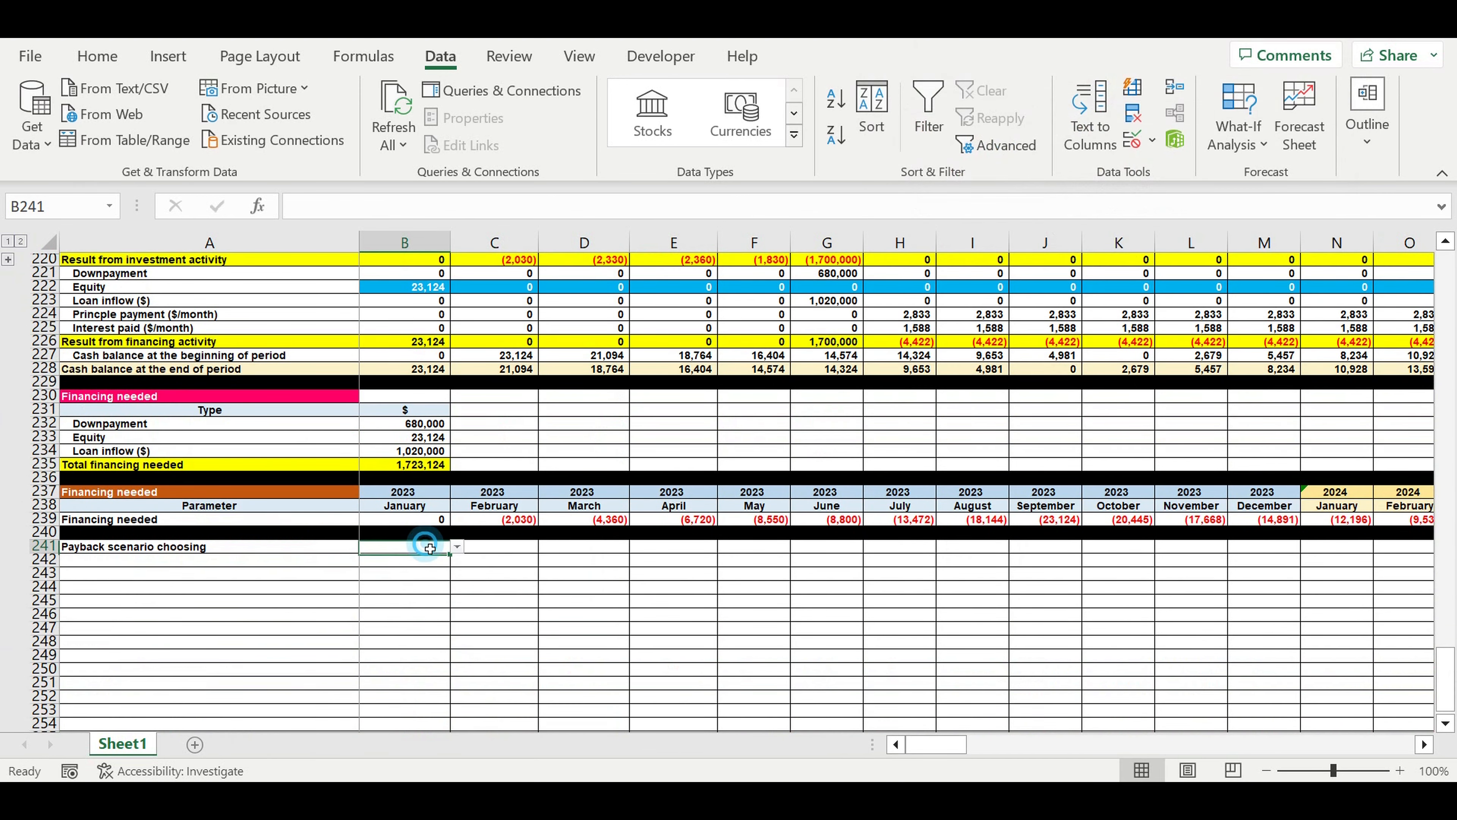
Choose "All financing" in B241 and format the cell with white text on a light blue fill
{"action": "left_click", "coordinate": [457, 546]}
{"action": "left_click", "coordinate": [439, 562]}
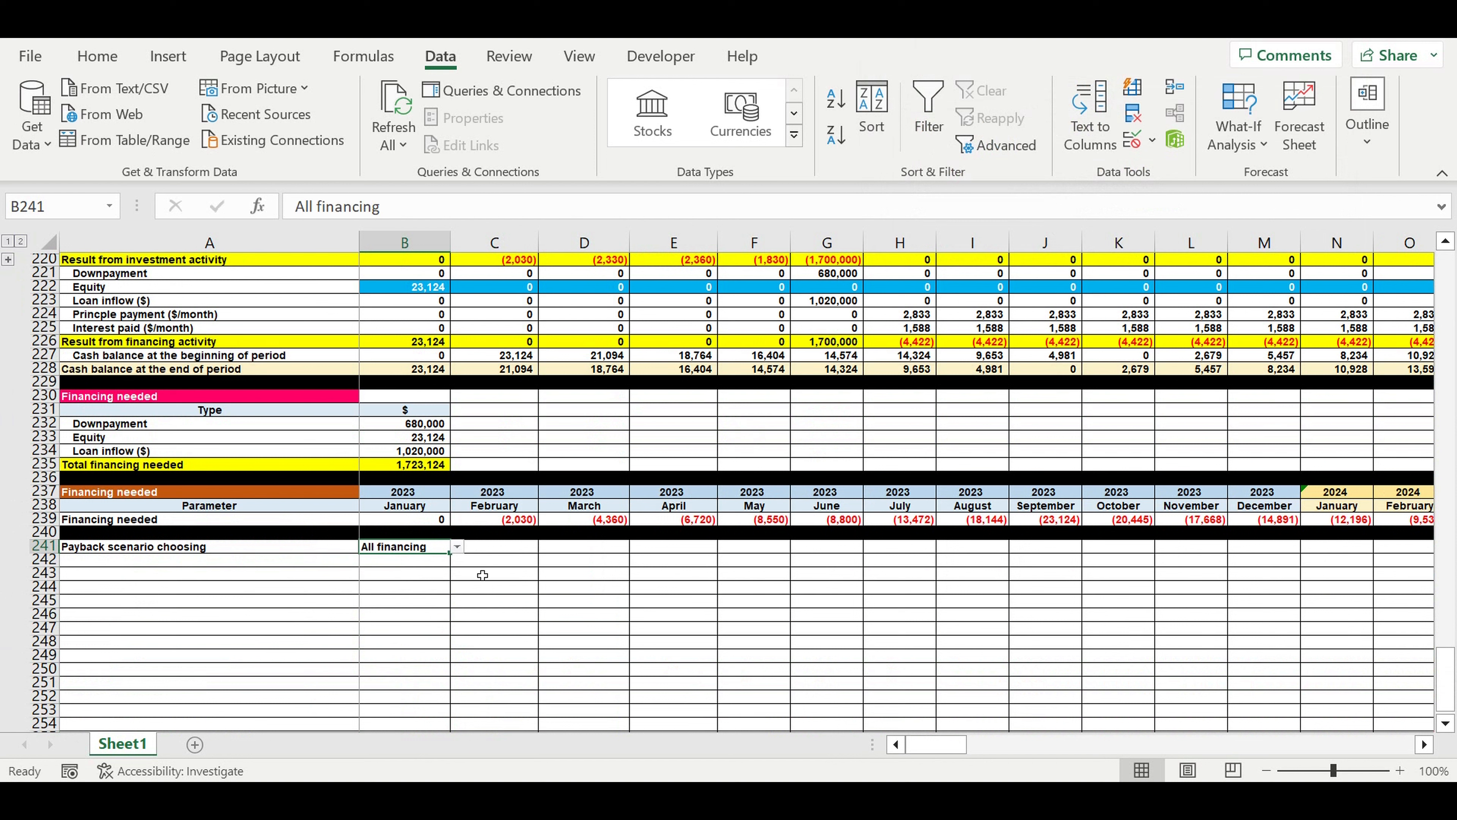
{"action": "left_click", "coordinate": [97, 56]}
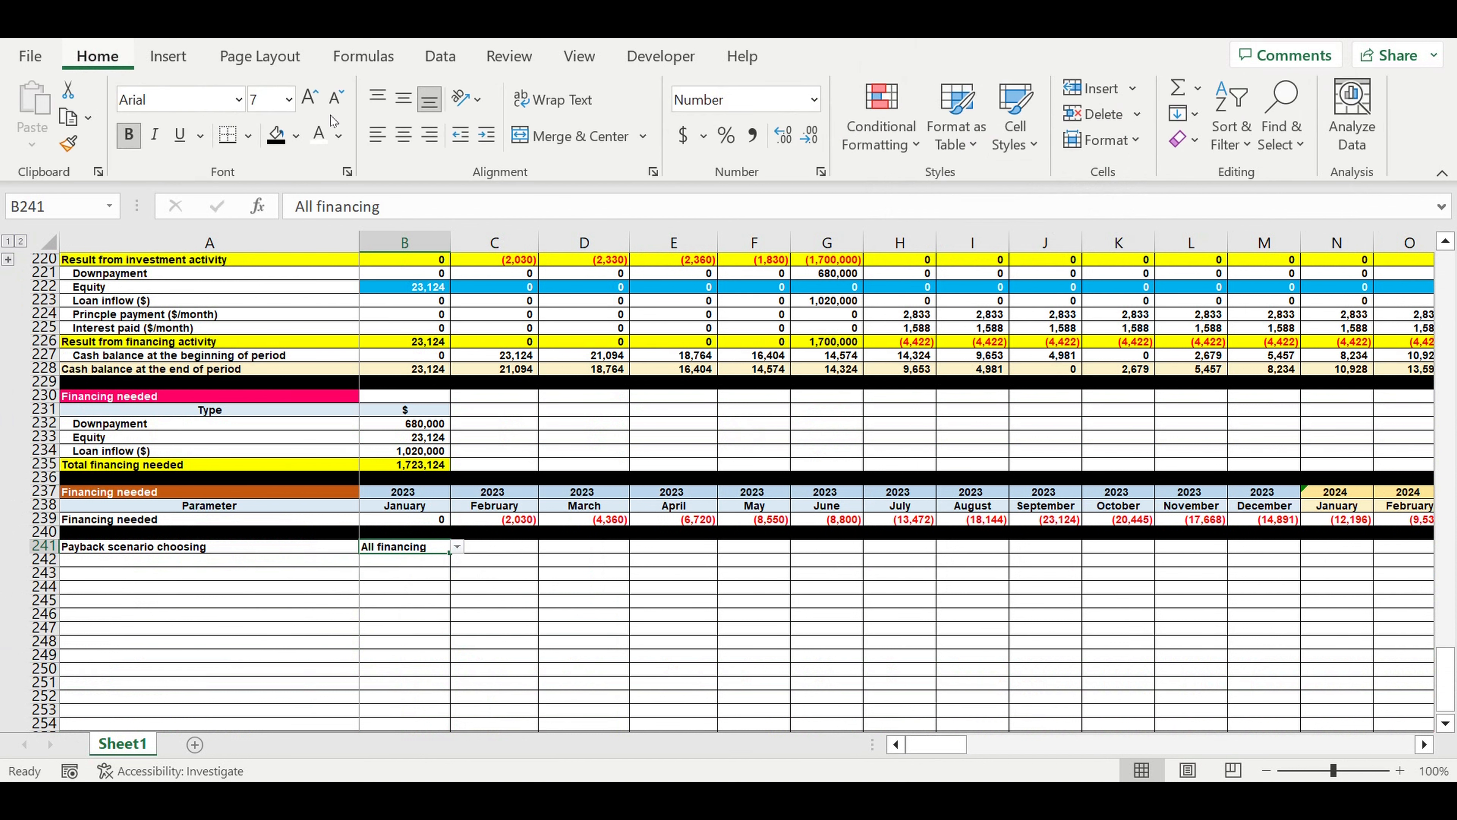
{"action": "left_click", "coordinate": [320, 138]}
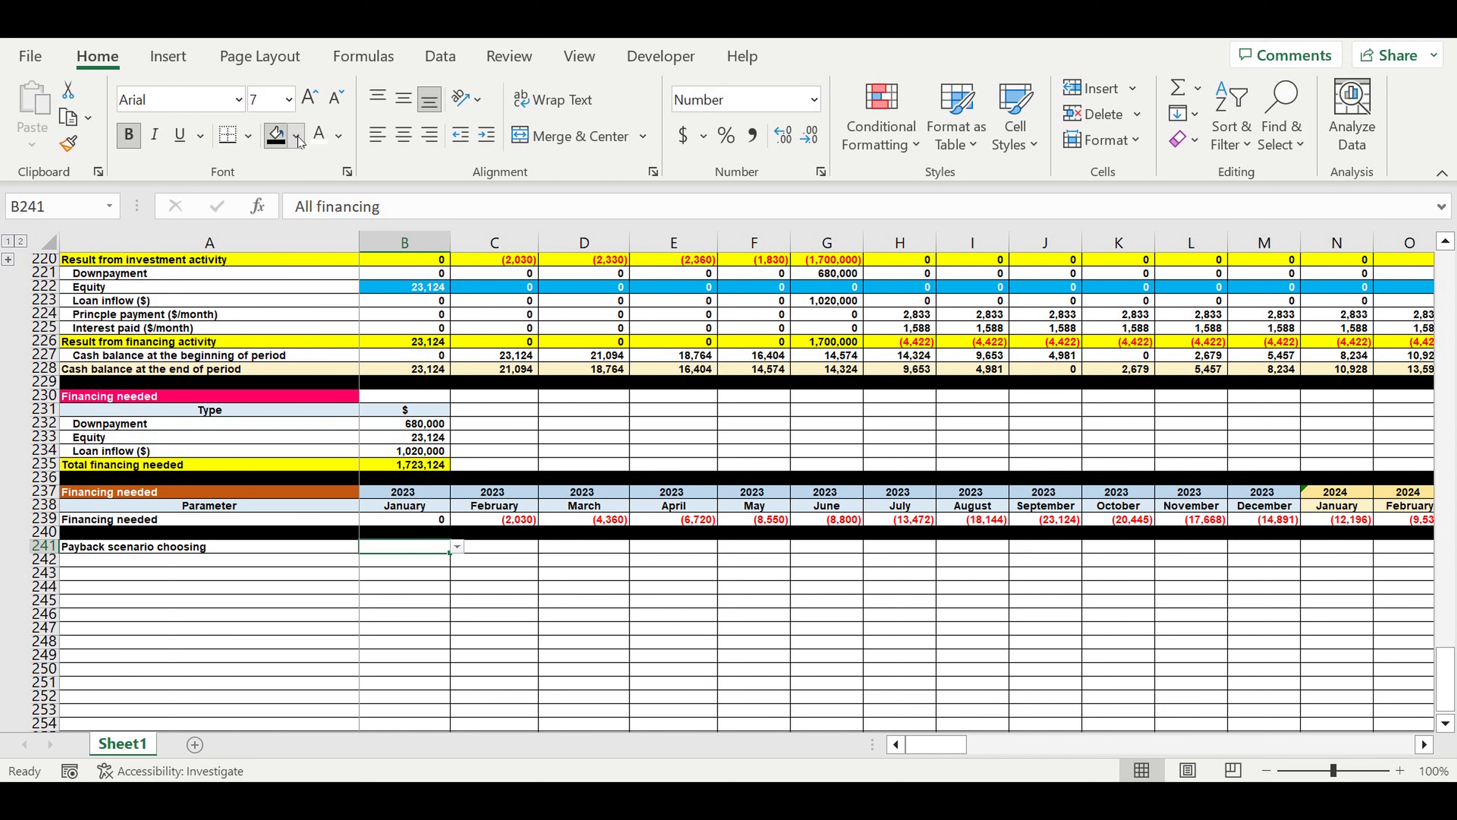
{"action": "left_click", "coordinate": [296, 136]}
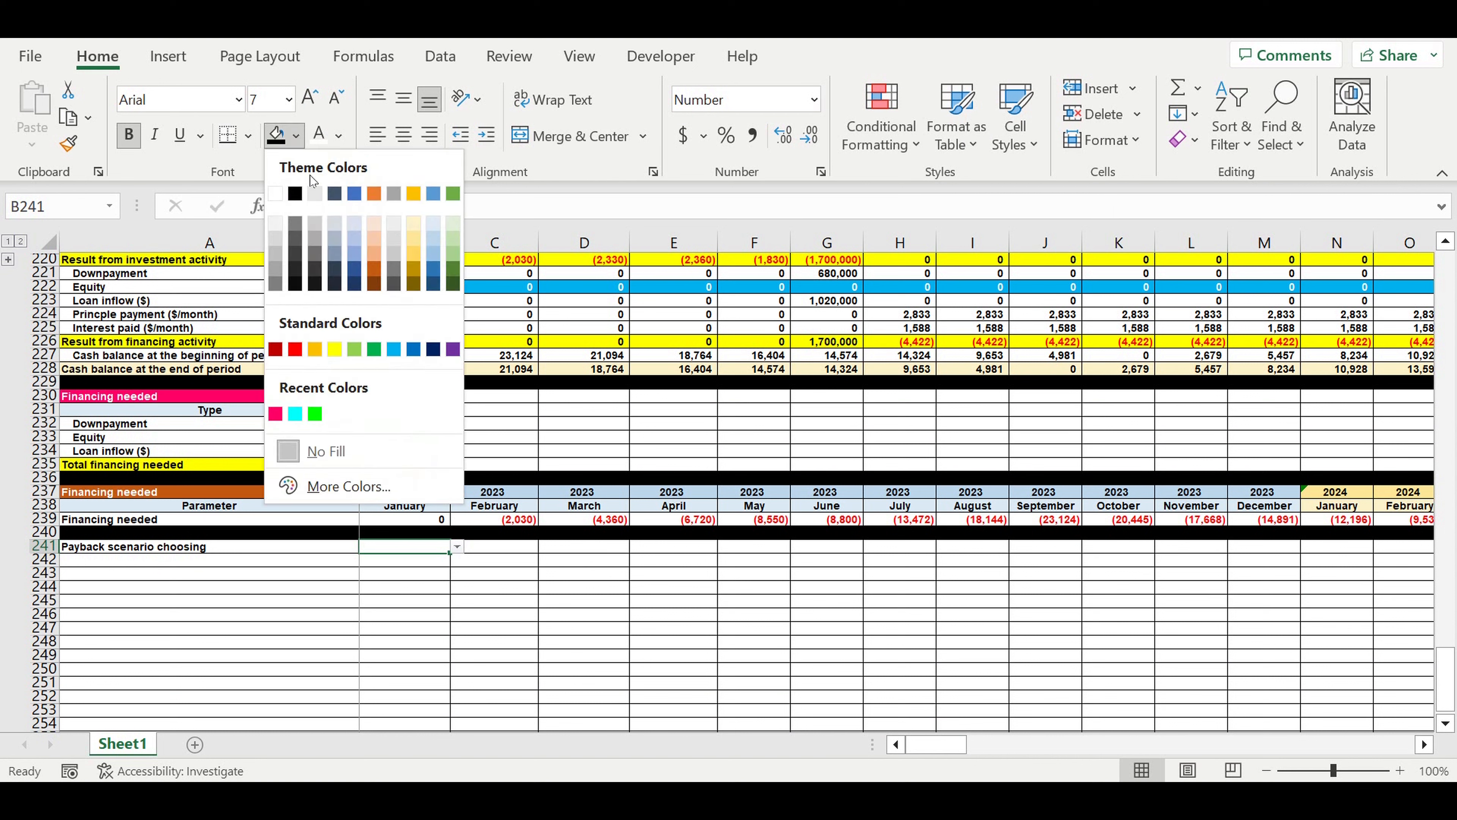
{"action": "left_click", "coordinate": [397, 354]}
{"action": "left_click", "coordinate": [468, 587]}
{"action": "left_click", "coordinate": [395, 545]}
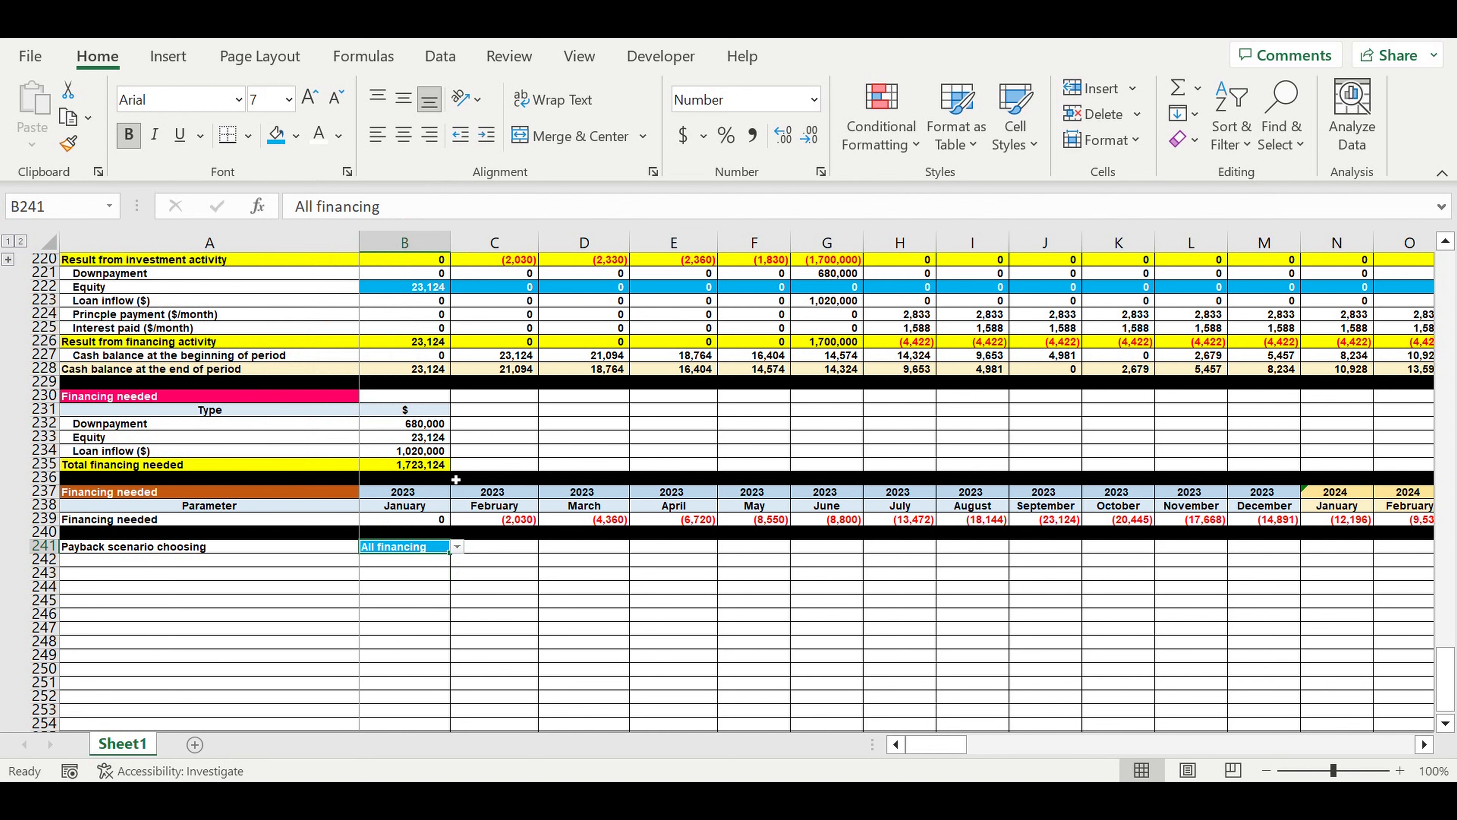
Examine the blue input cells in the equity, taxes, initial acquisition costs and OPEX inflation sections above the payback selector
{"action": "scroll", "coordinate": [456, 480], "scroll_direction": "up", "scroll_amount": 5}
{"action": "left_click_drag", "start_coordinate": [422, 492], "coordinate": [578, 495]}
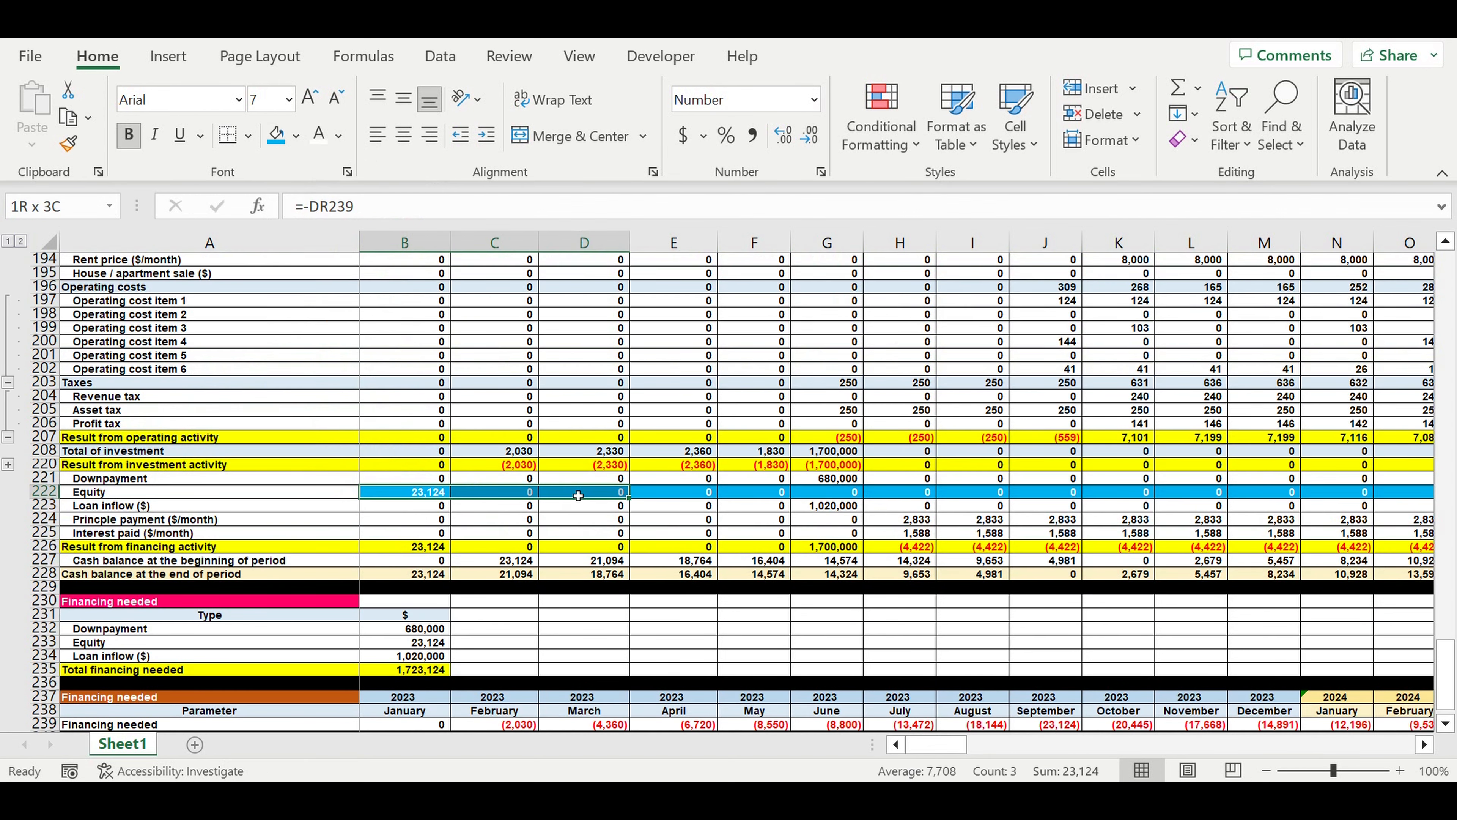
{"action": "scroll", "coordinate": [558, 500], "scroll_direction": "up", "scroll_amount": 8}
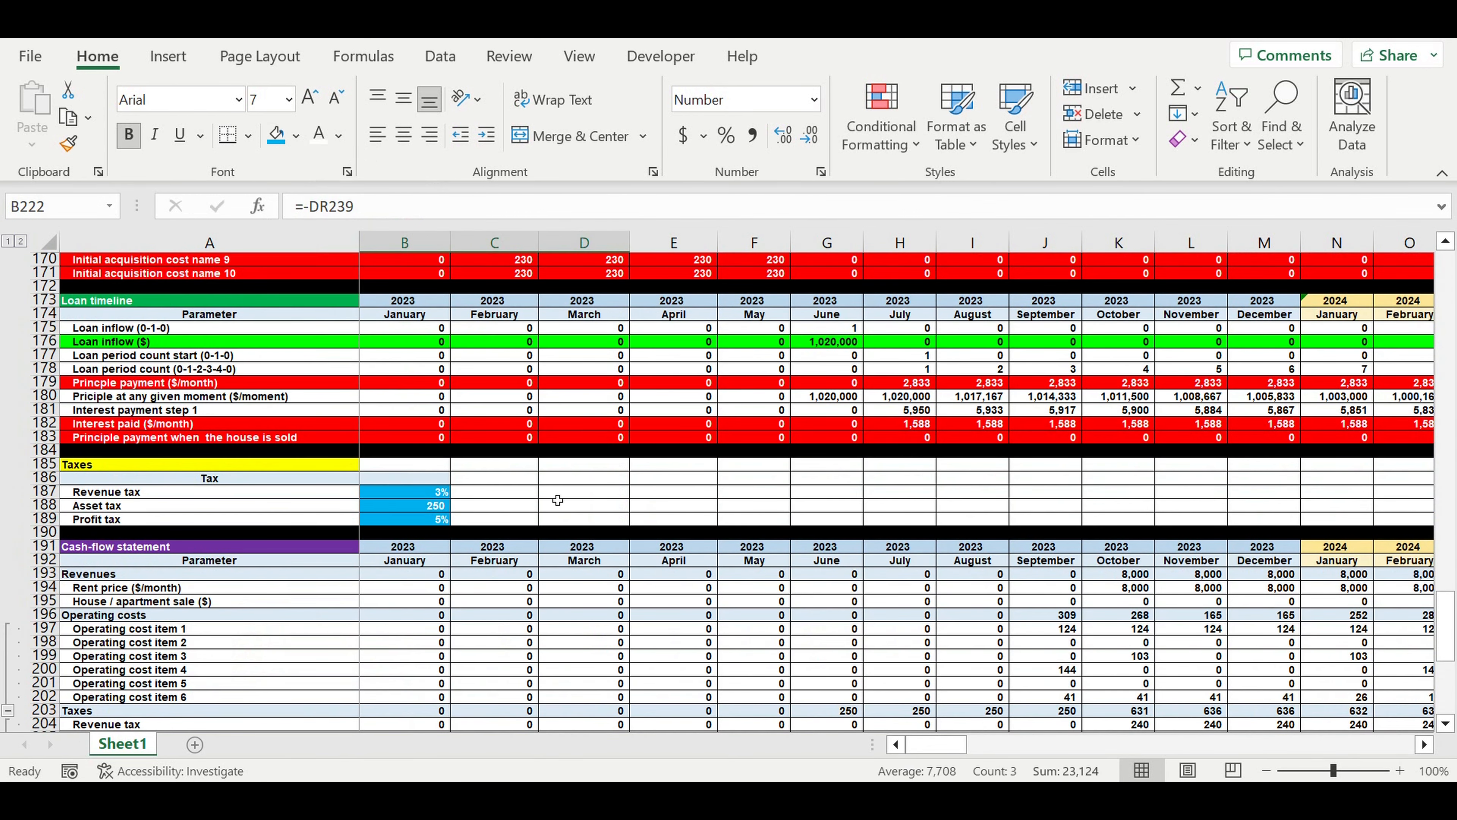
{"action": "left_click_drag", "start_coordinate": [415, 492], "coordinate": [417, 519]}
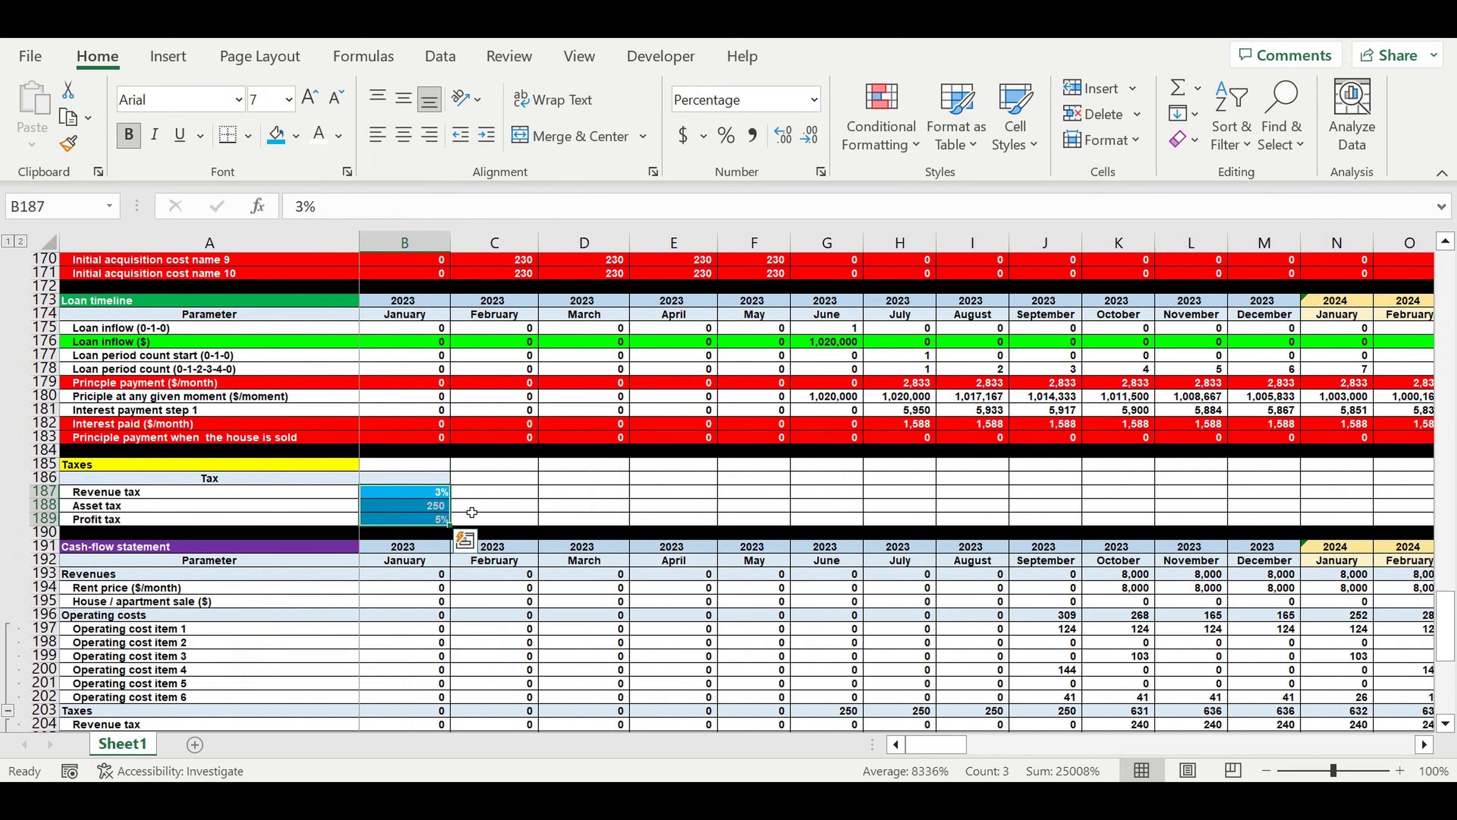
{"action": "scroll", "coordinate": [479, 510], "scroll_direction": "up", "scroll_amount": 6}
{"action": "scroll", "coordinate": [479, 510], "scroll_direction": "up", "scroll_amount": 7}
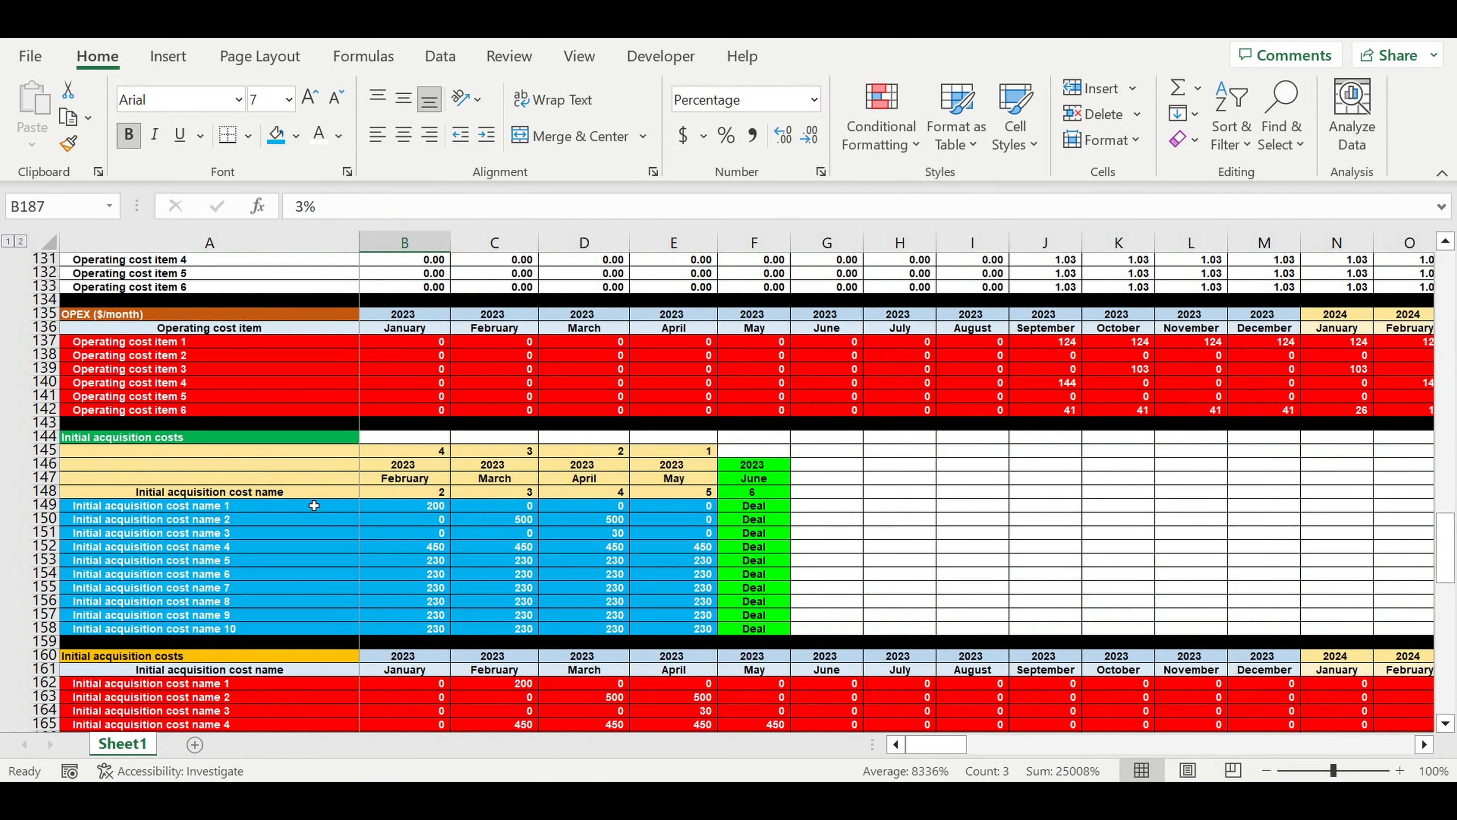
{"action": "left_click_drag", "start_coordinate": [314, 505], "coordinate": [689, 630]}
{"action": "scroll", "coordinate": [689, 631], "scroll_direction": "up", "scroll_amount": 9}
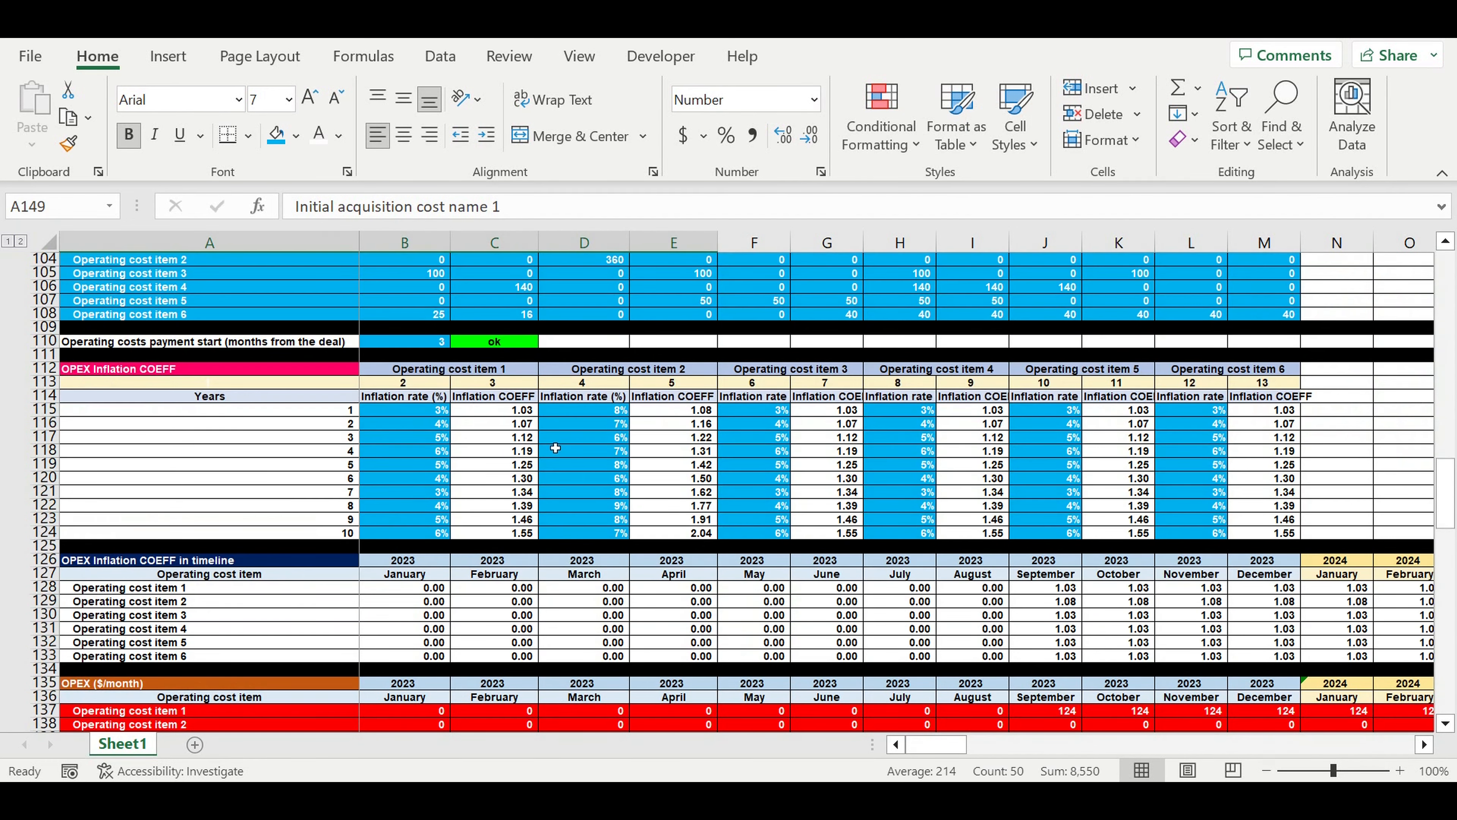
{"action": "left_click_drag", "start_coordinate": [416, 410], "coordinate": [436, 531]}
{"action": "left_click", "coordinate": [433, 468]}
{"action": "scroll", "coordinate": [471, 474], "scroll_direction": "down", "scroll_amount": 1}
{"action": "scroll", "coordinate": [471, 475], "scroll_direction": "down", "scroll_amount": 13}
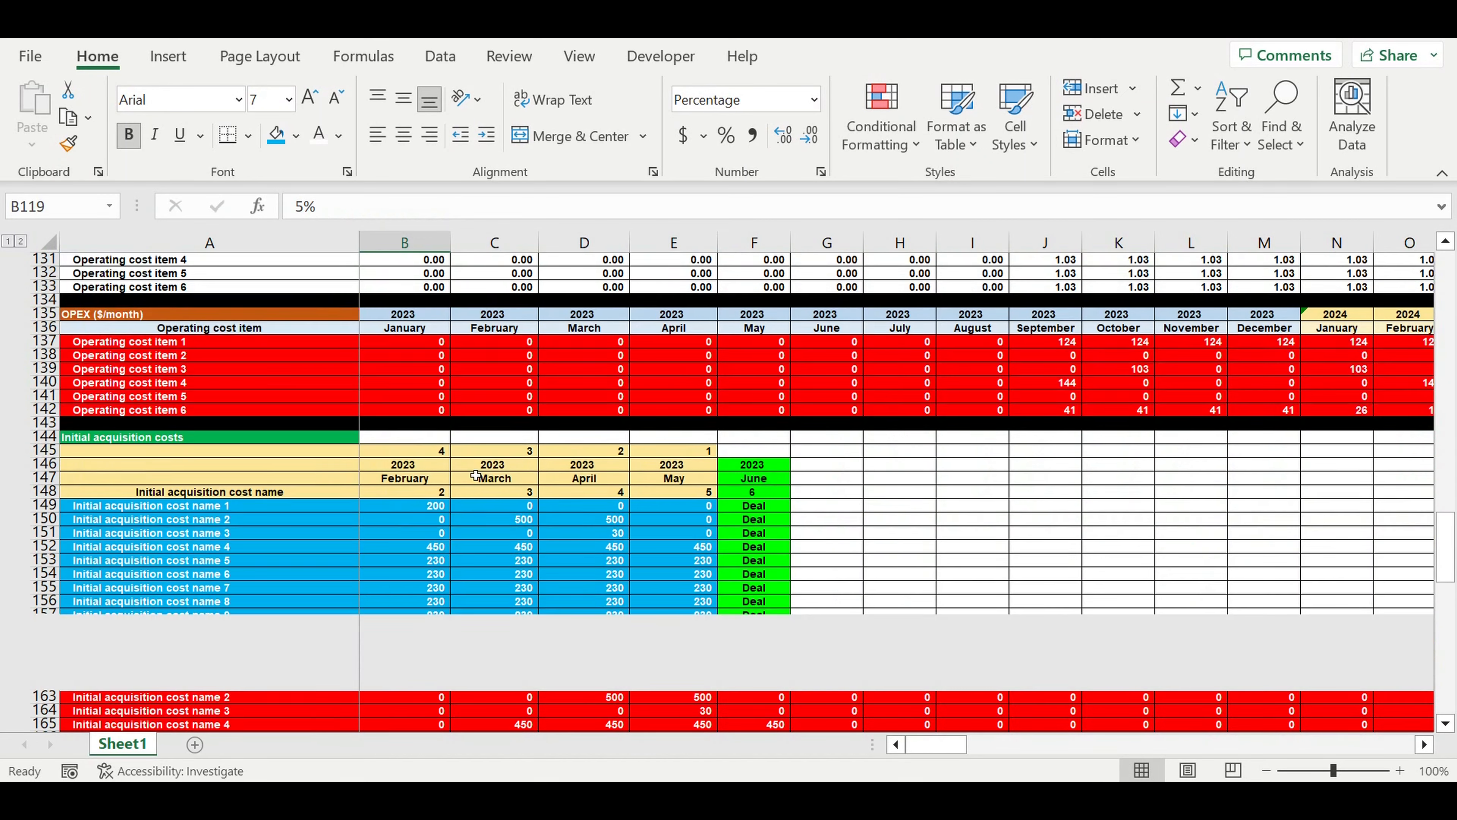
{"action": "scroll", "coordinate": [478, 471], "scroll_direction": "down", "scroll_amount": 11}
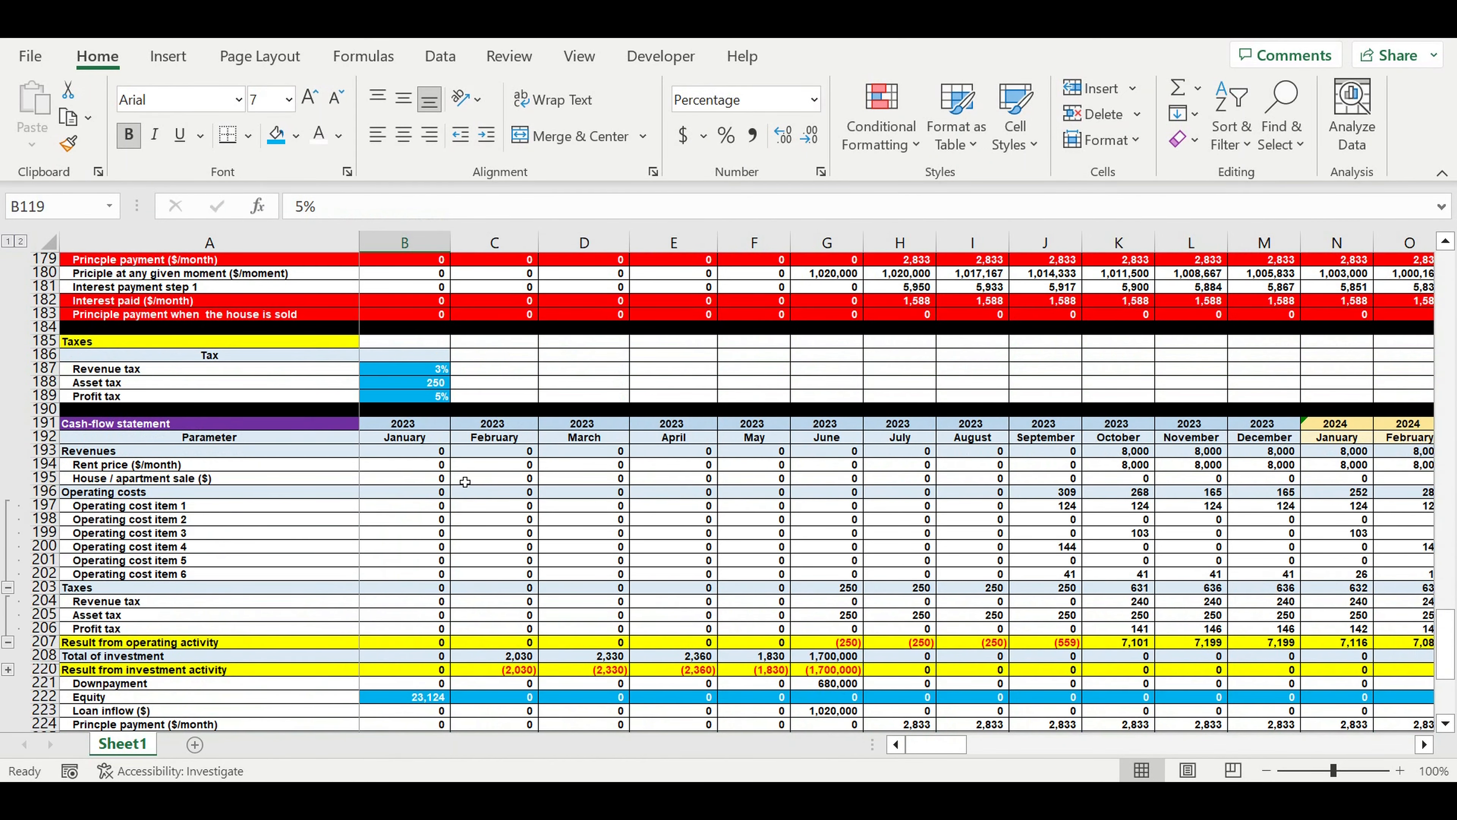
{"action": "scroll", "coordinate": [443, 505], "scroll_direction": "down", "scroll_amount": 8}
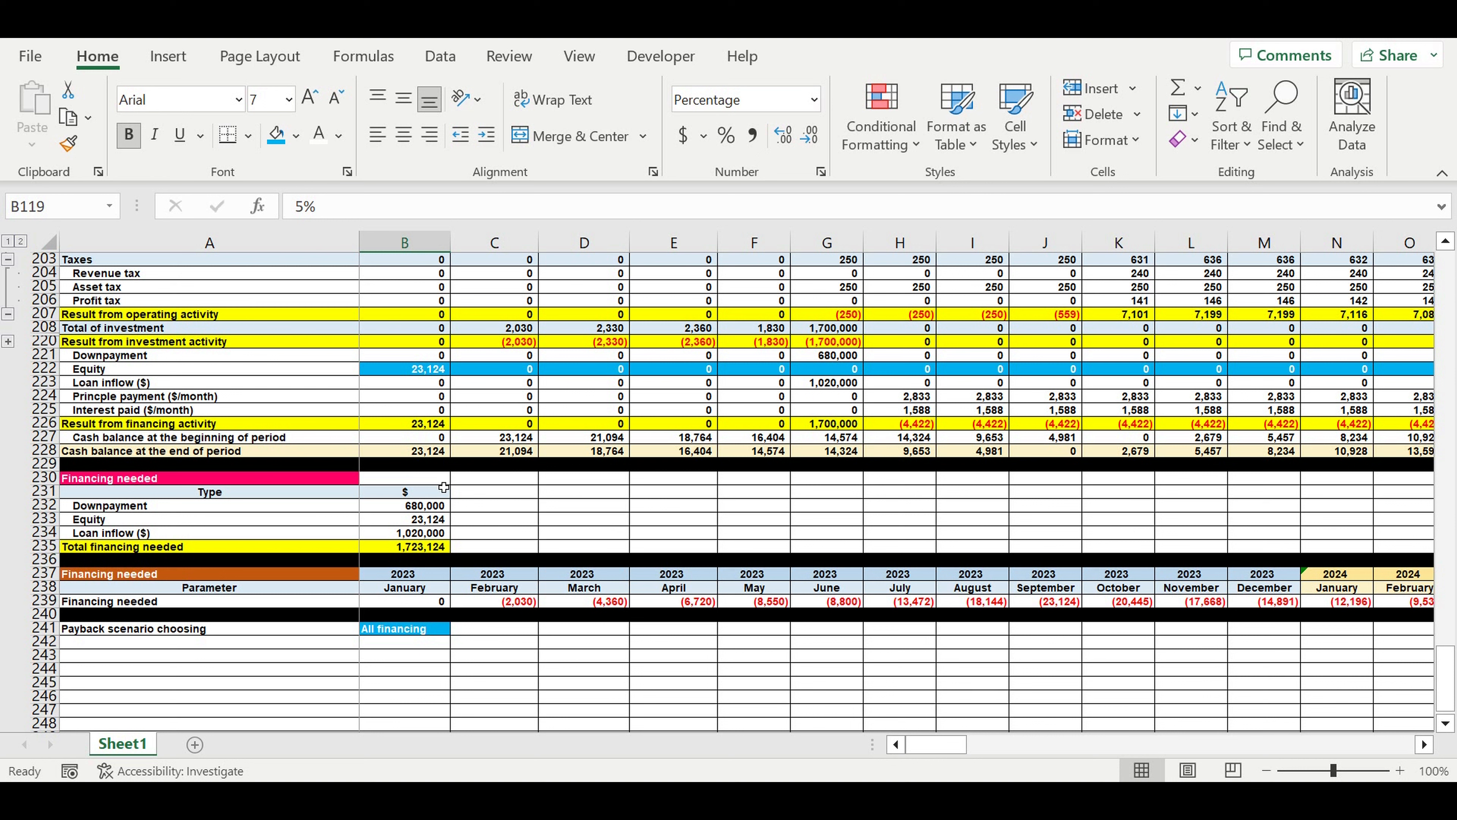
Fill row 242, directly below the payback scenario selector, with black as a separator
{"action": "left_click", "coordinate": [391, 634]}
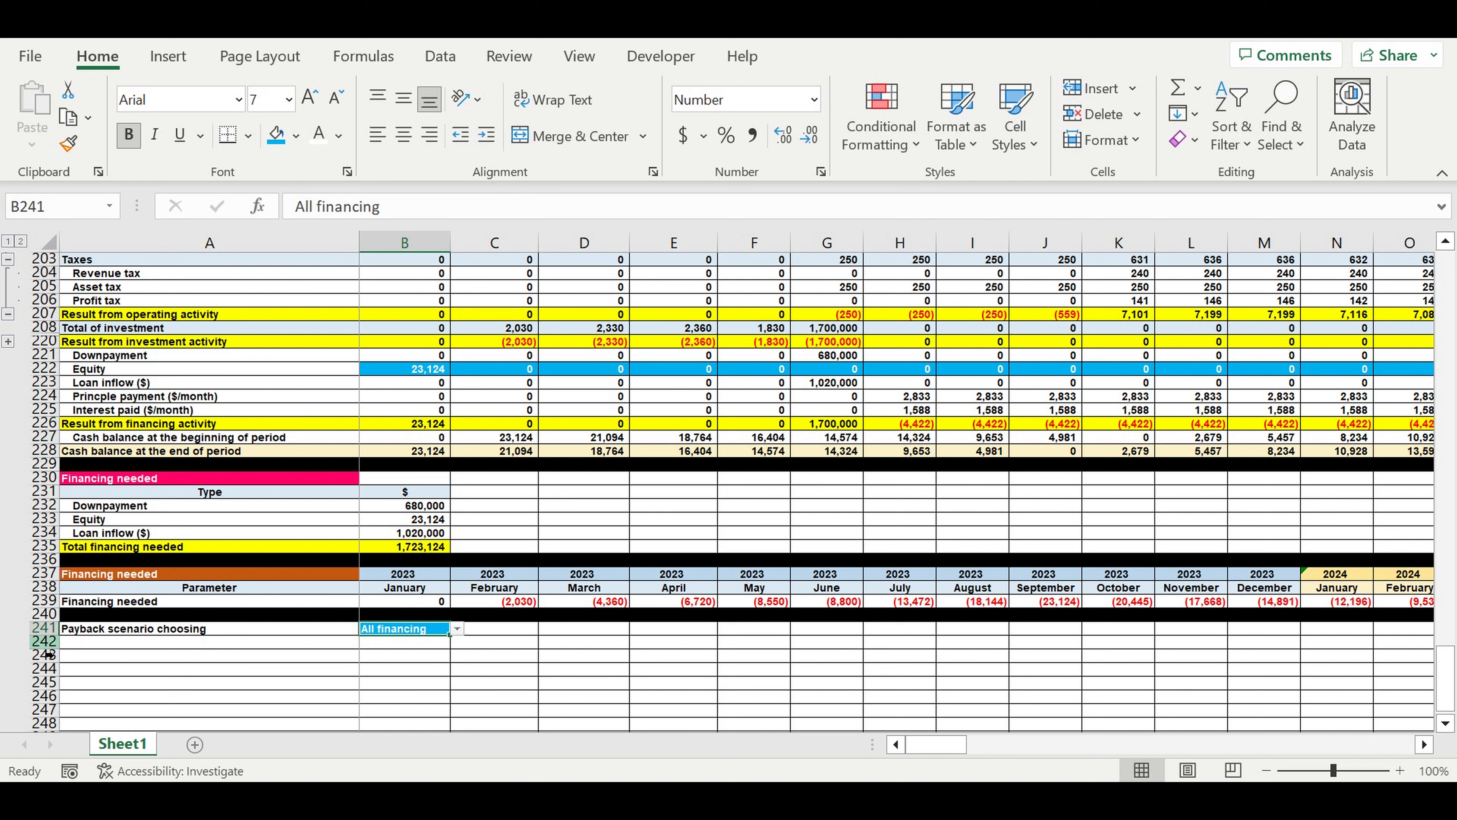
{"action": "left_click", "coordinate": [44, 641]}
{"action": "left_click", "coordinate": [297, 136]}
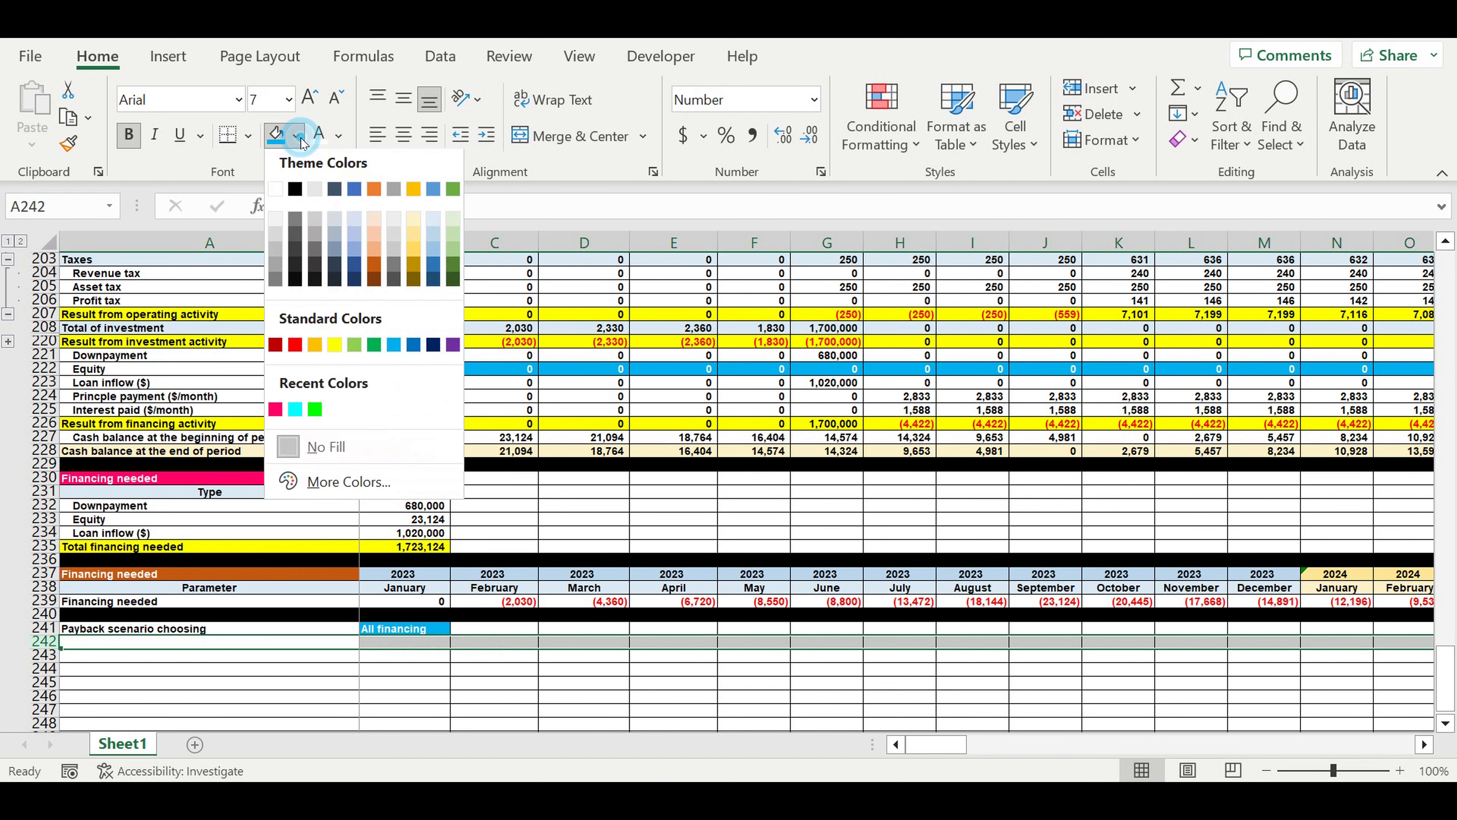
{"action": "left_click", "coordinate": [295, 189]}
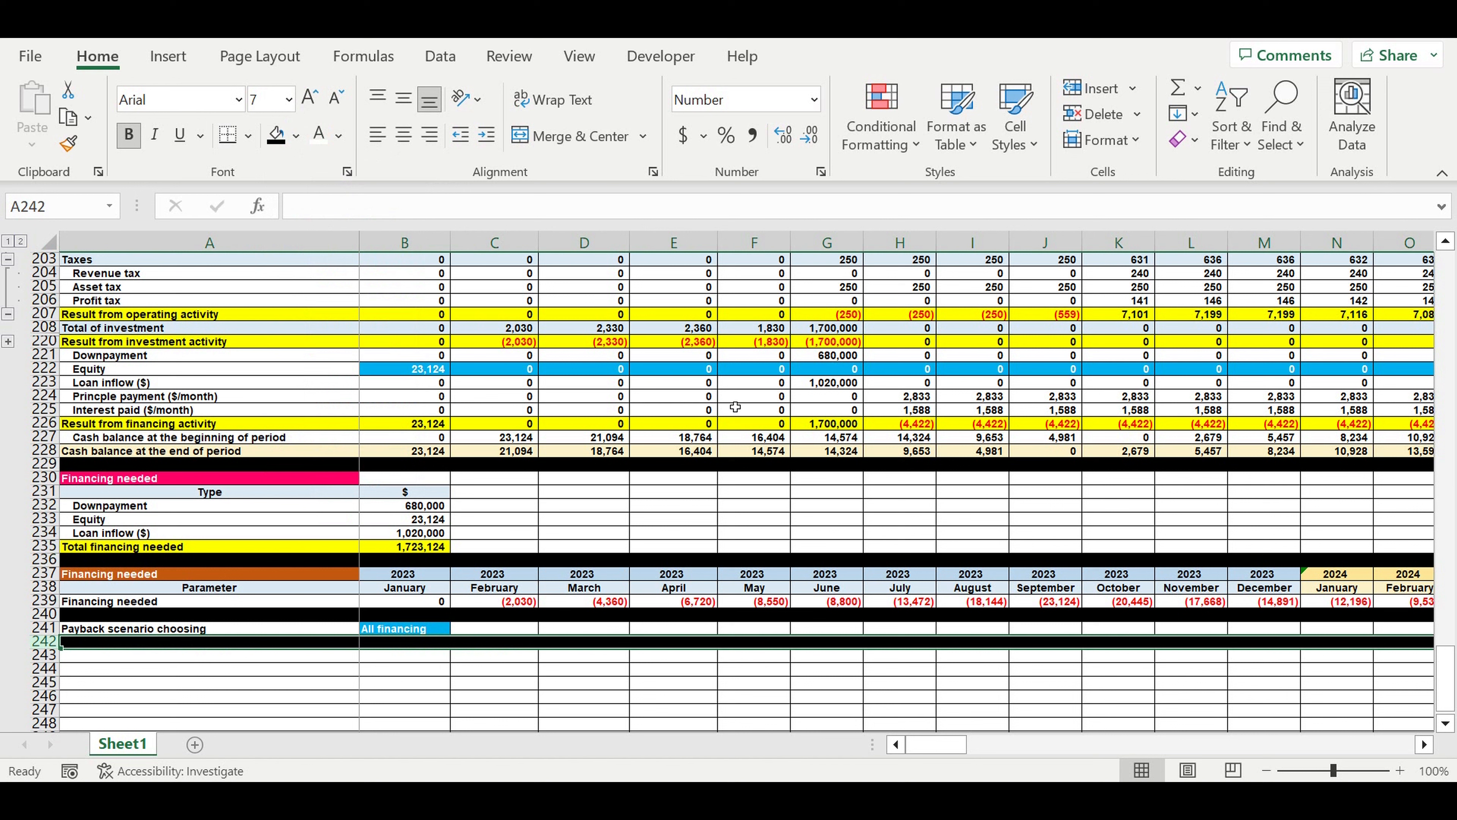
{"action": "left_click", "coordinate": [745, 450]}
Copy the financing needed timeline header in rows 237 and 238 to the rows starting at A243
{"action": "left_click", "coordinate": [42, 574]}
{"action": "left_click_drag", "start_coordinate": [43, 578], "coordinate": [41, 591]}
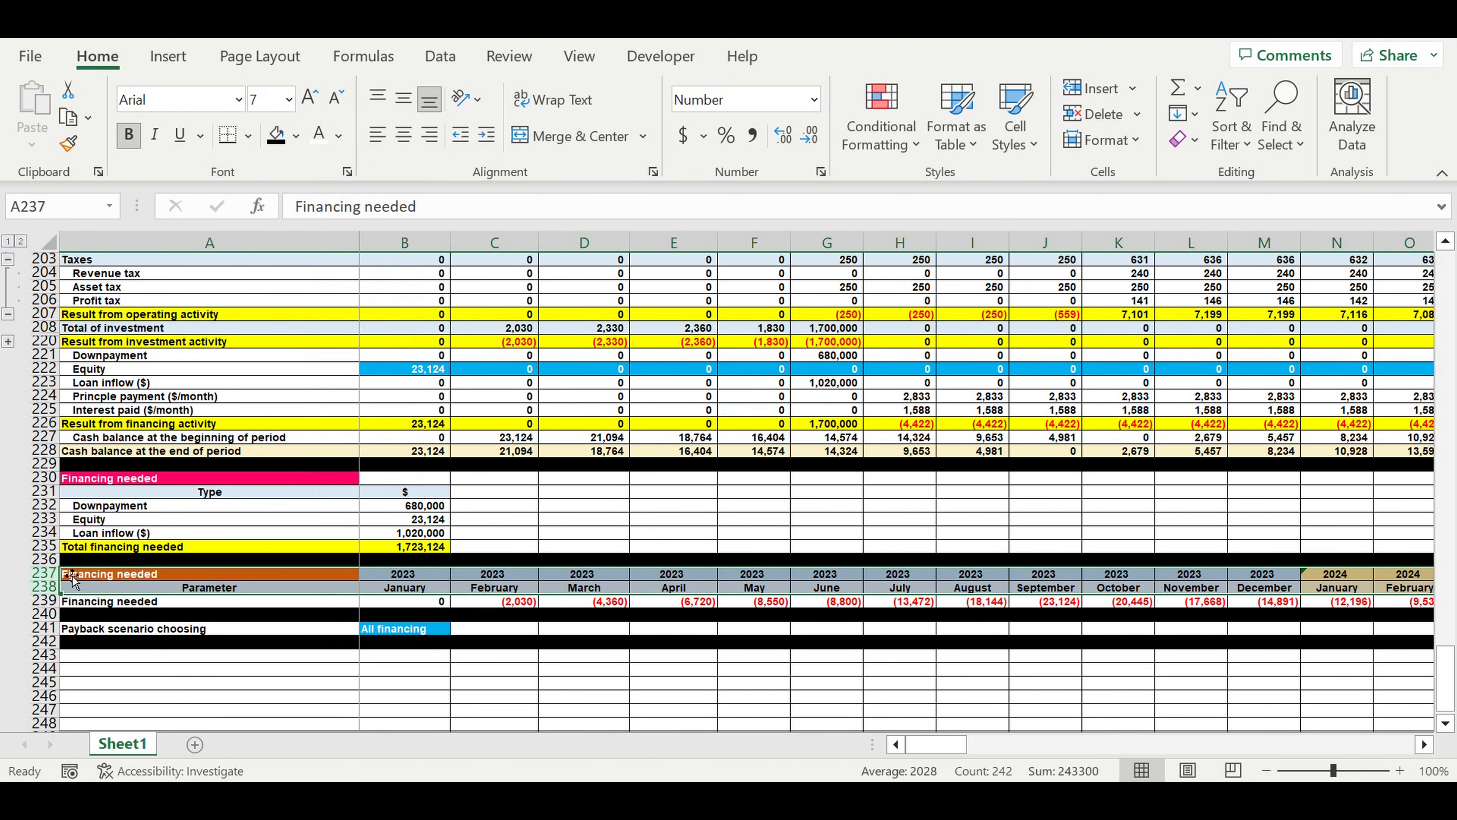
{"action": "key", "text": "ctrl+c"}
{"action": "left_click", "coordinate": [150, 662]}
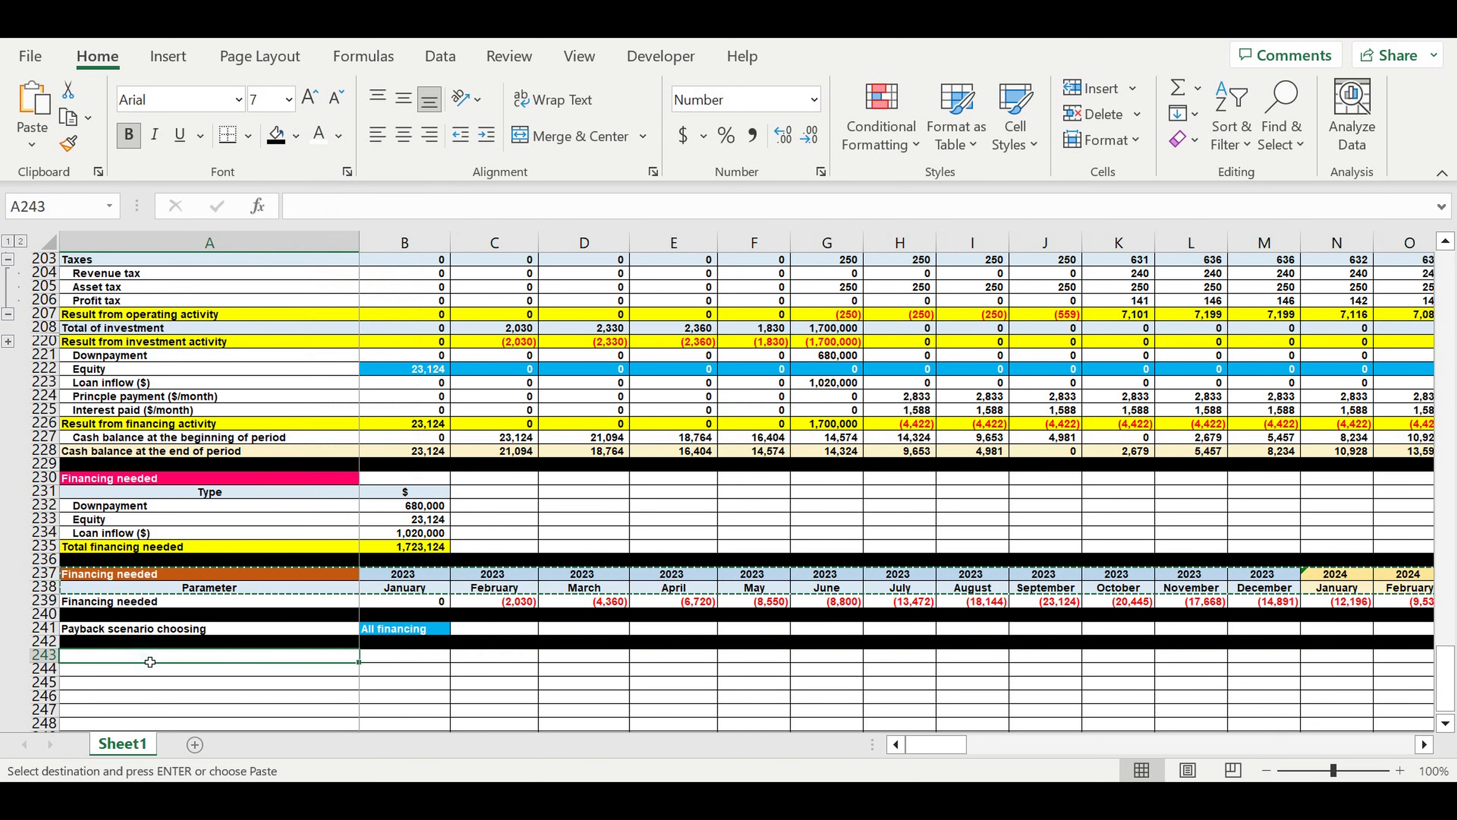
{"action": "key", "text": "ctrl+v"}
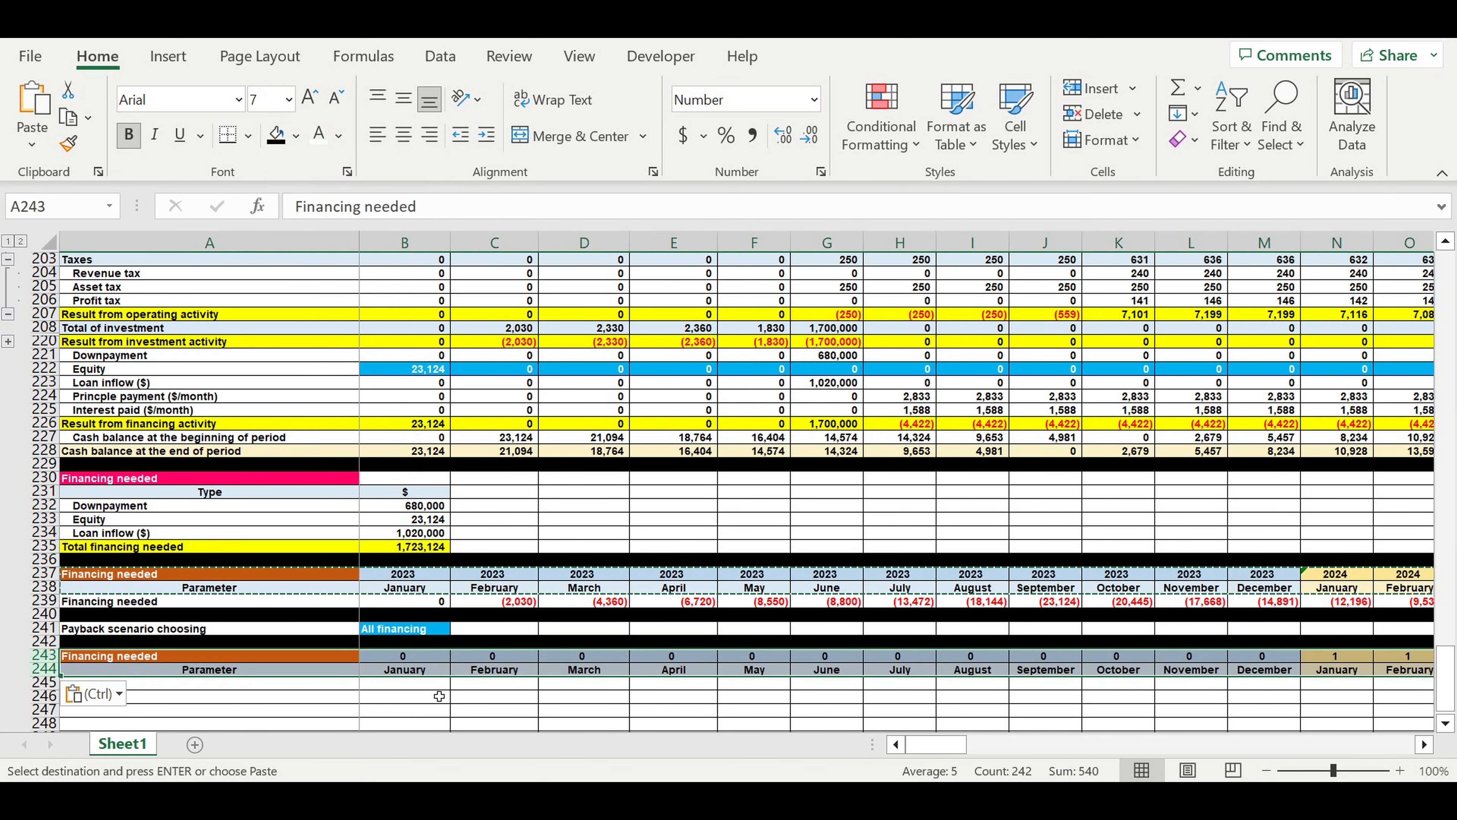
Link the year headers in row 243 to those in row 237, using =B237 in B243
{"action": "left_click", "coordinate": [436, 708]}
{"action": "left_click", "coordinate": [412, 657]}
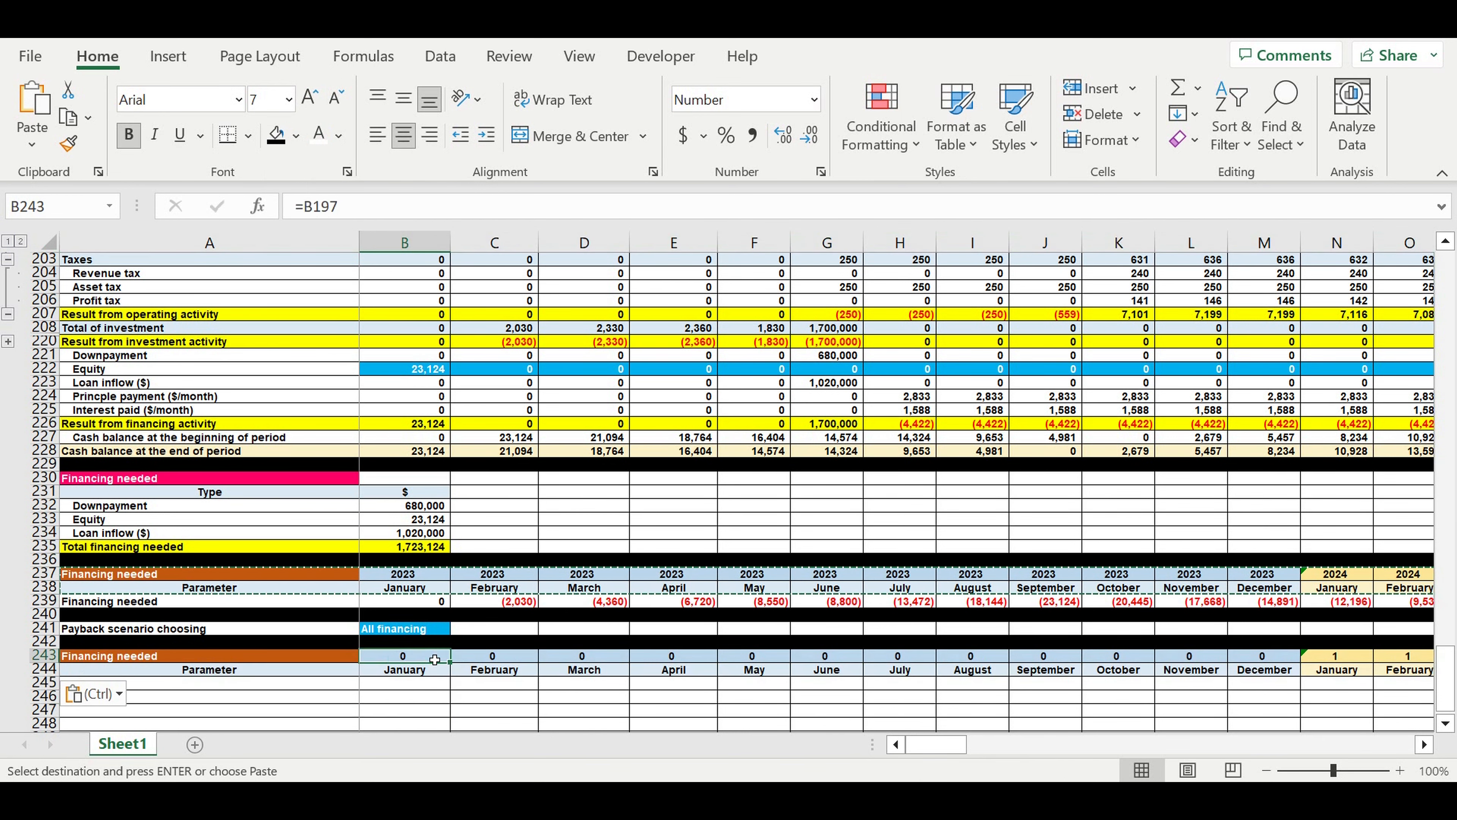
{"action": "key", "text": "Escape"}
{"action": "type", "text": "="}
{"action": "left_click", "coordinate": [407, 581]}
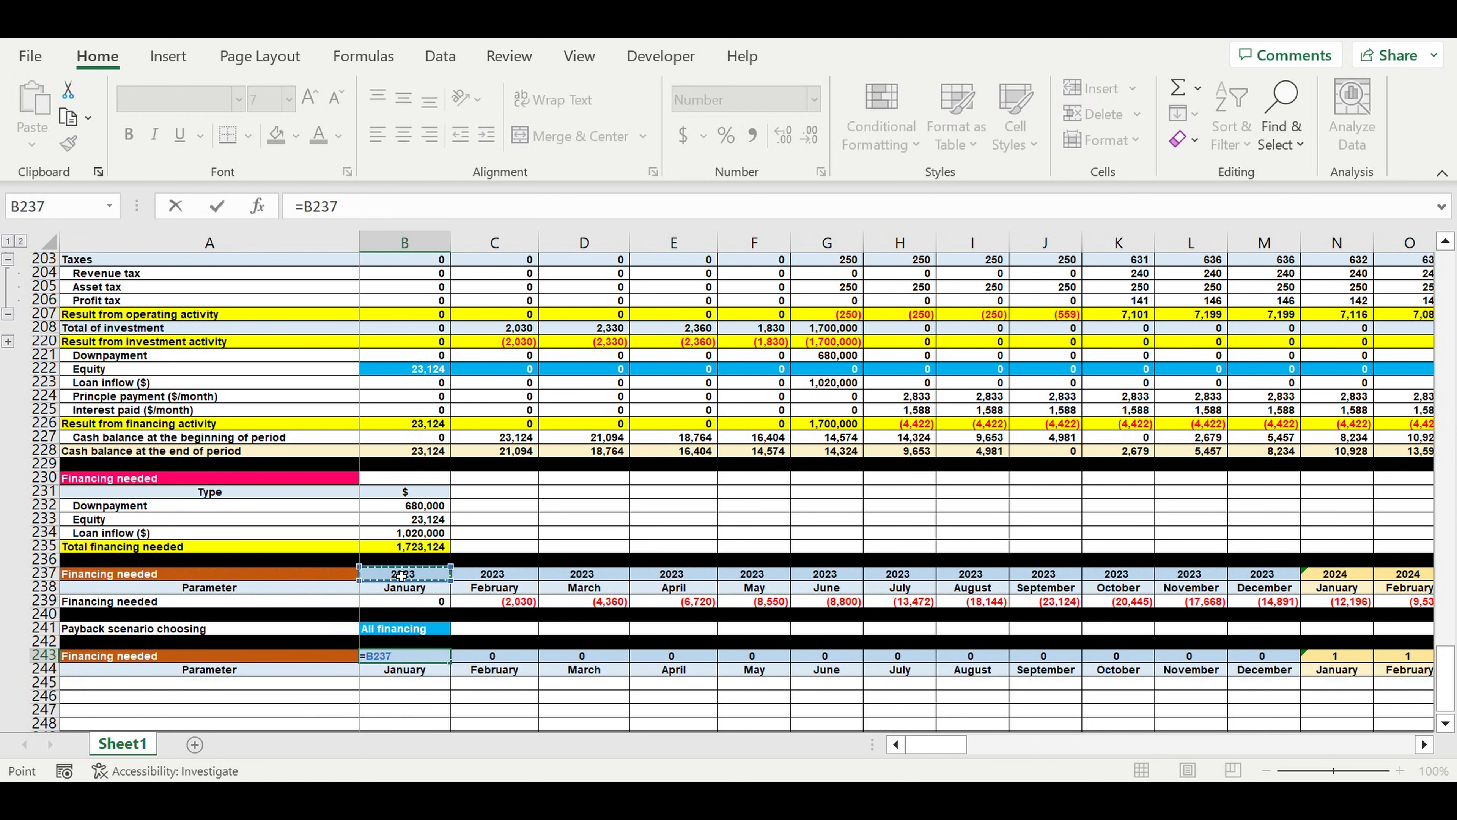
{"action": "key", "text": "Return"}
Title the copied timeline in A243 as "CF"
{"action": "left_click", "coordinate": [138, 658]}
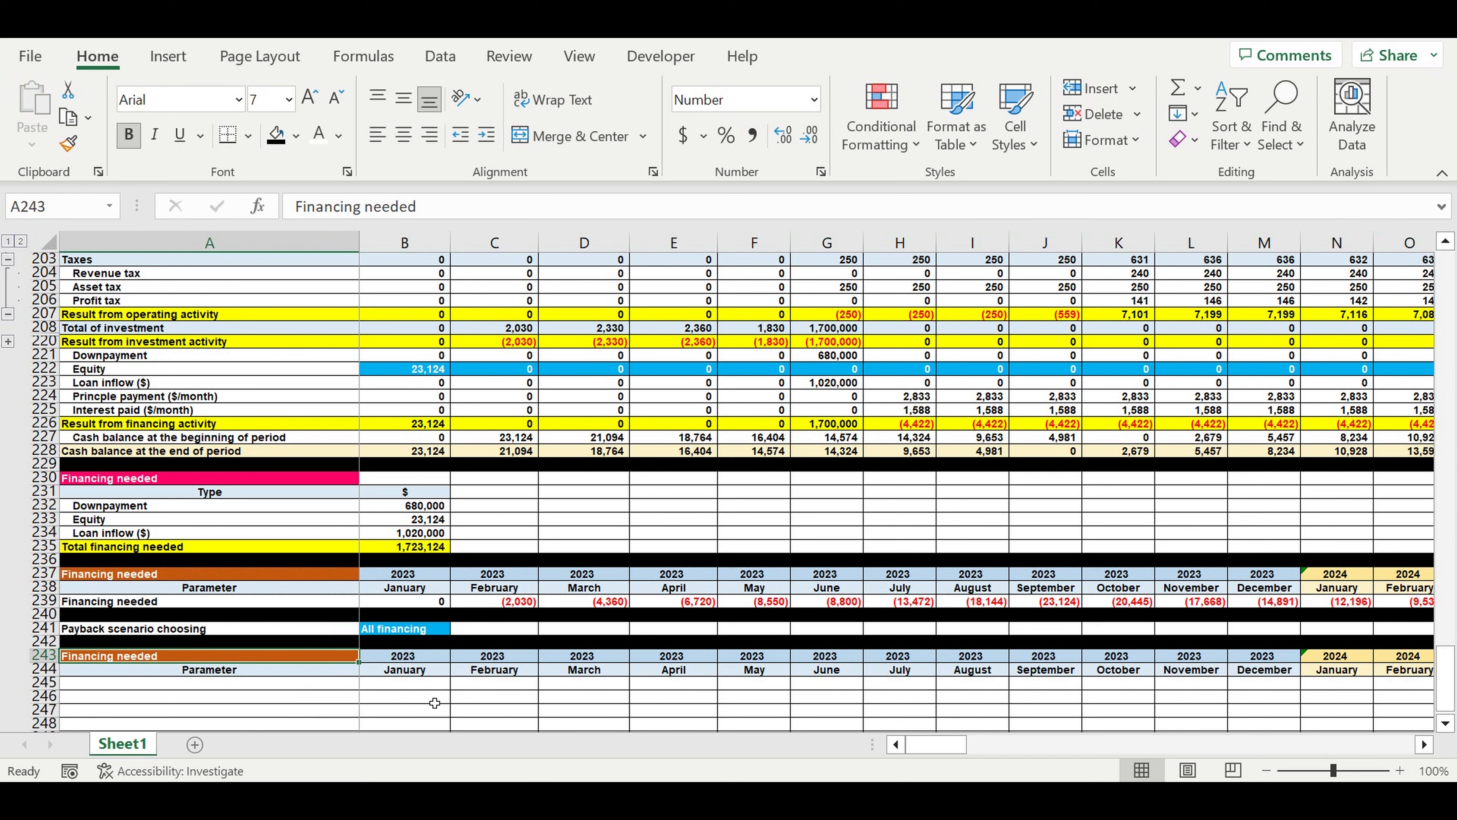
{"action": "type", "text": "CF"}
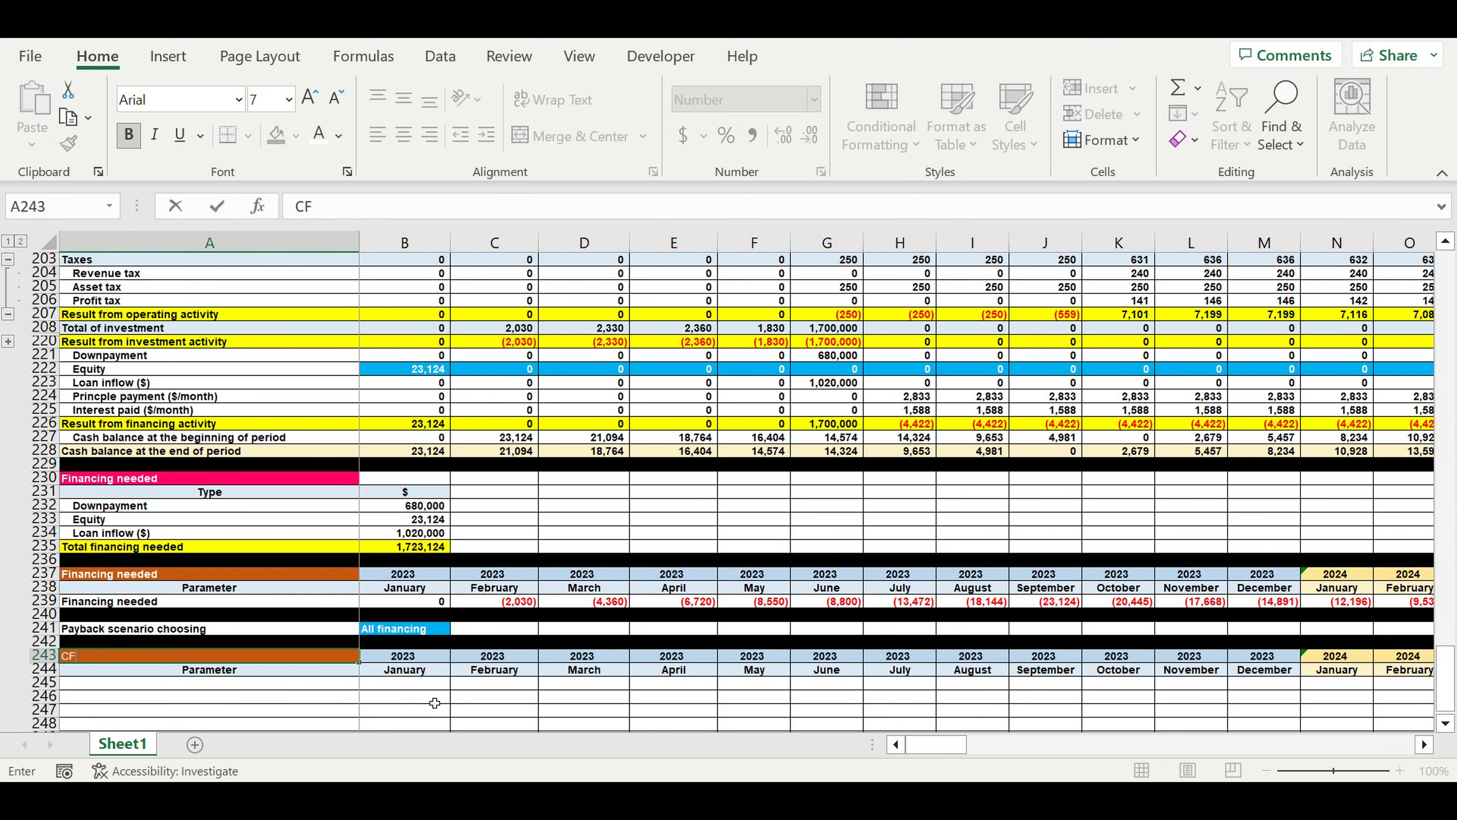
{"action": "key", "text": "Return"}
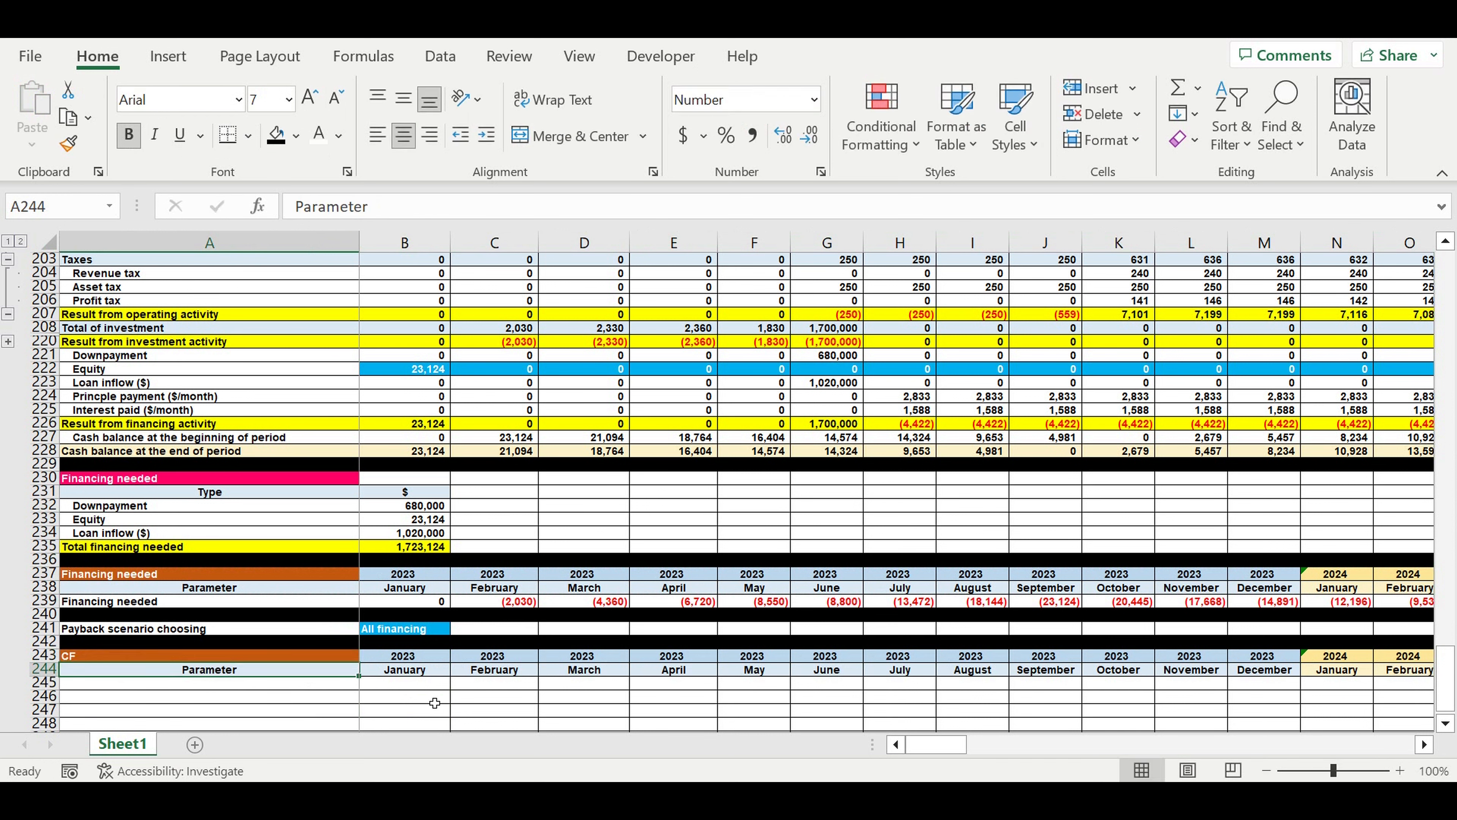
Fill the CF title cell with purple and indent the "Payback scenario choosing" label in A241
{"action": "left_click", "coordinate": [292, 656]}
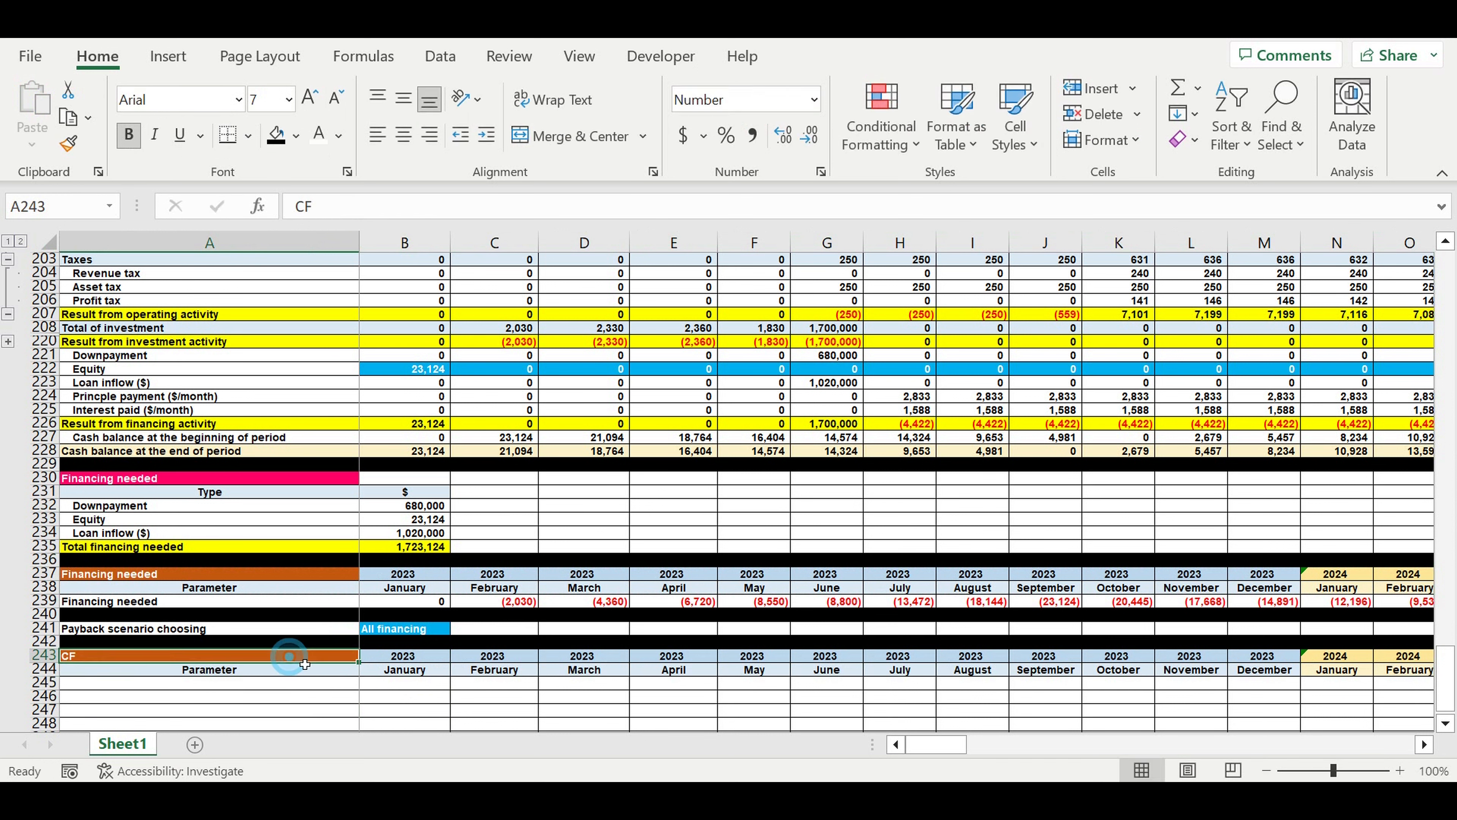
{"action": "left_click", "coordinate": [296, 136]}
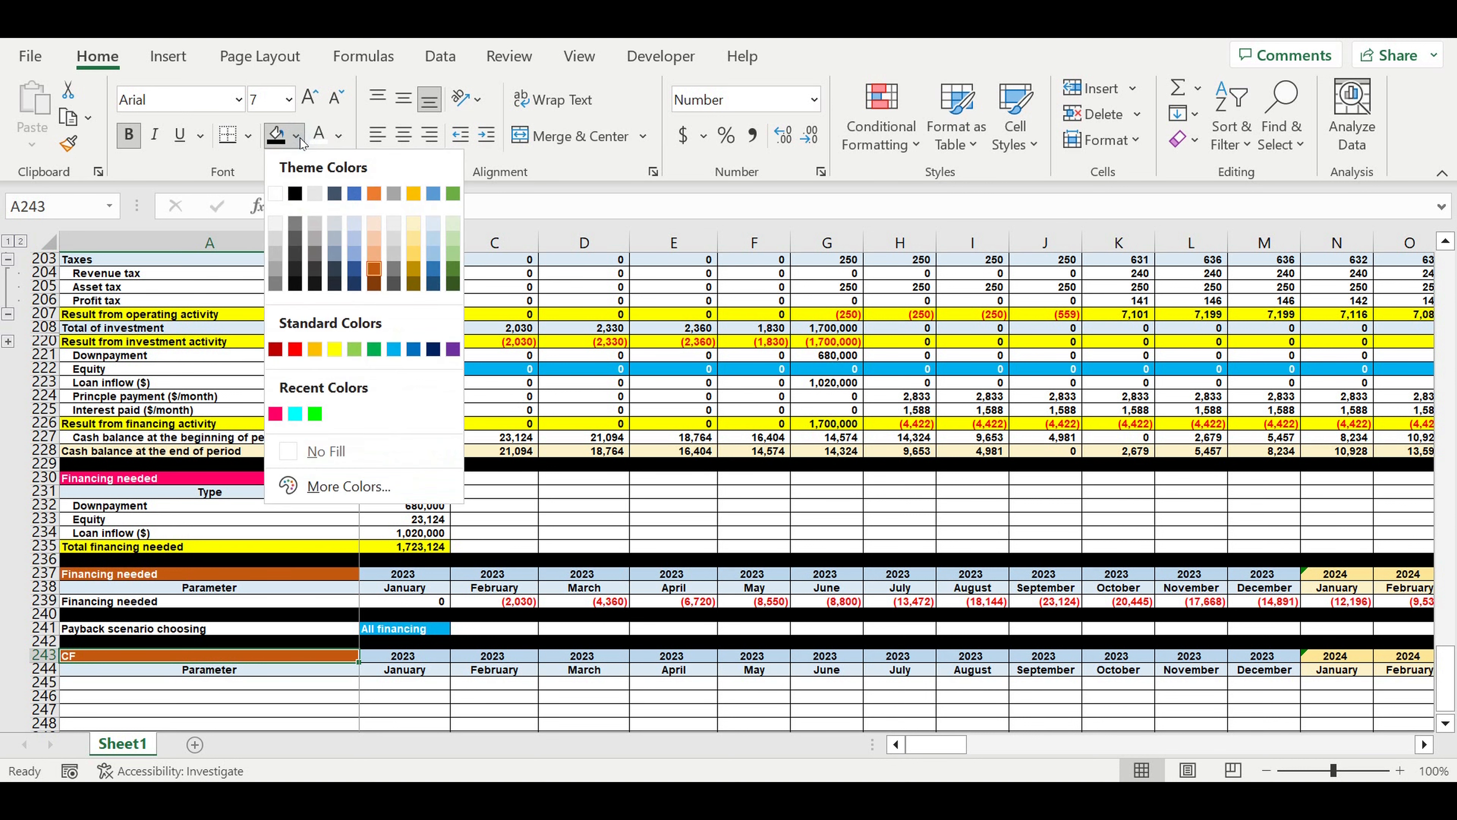
{"action": "left_click", "coordinate": [452, 349]}
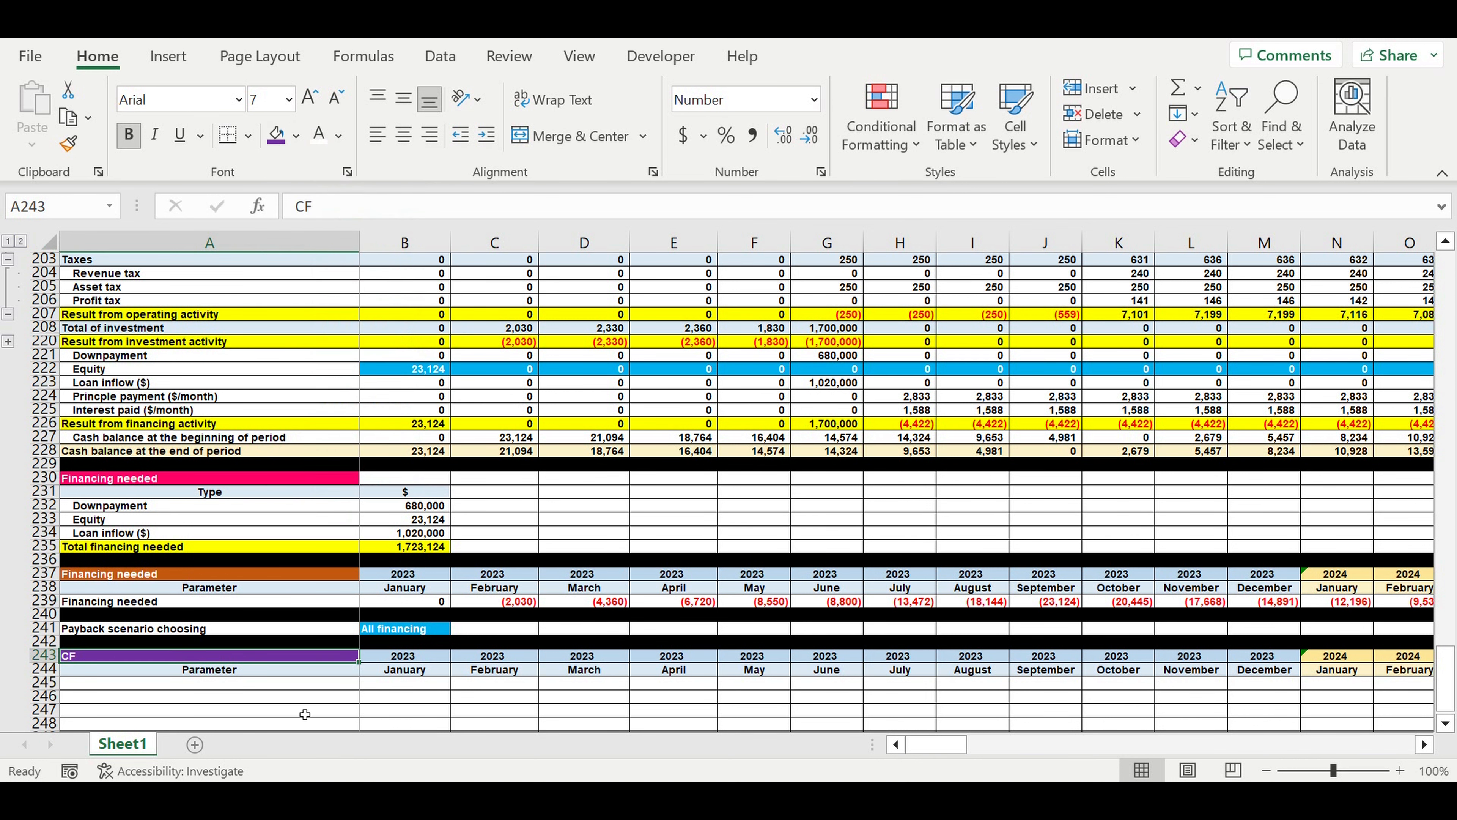
{"action": "left_click", "coordinate": [126, 632]}
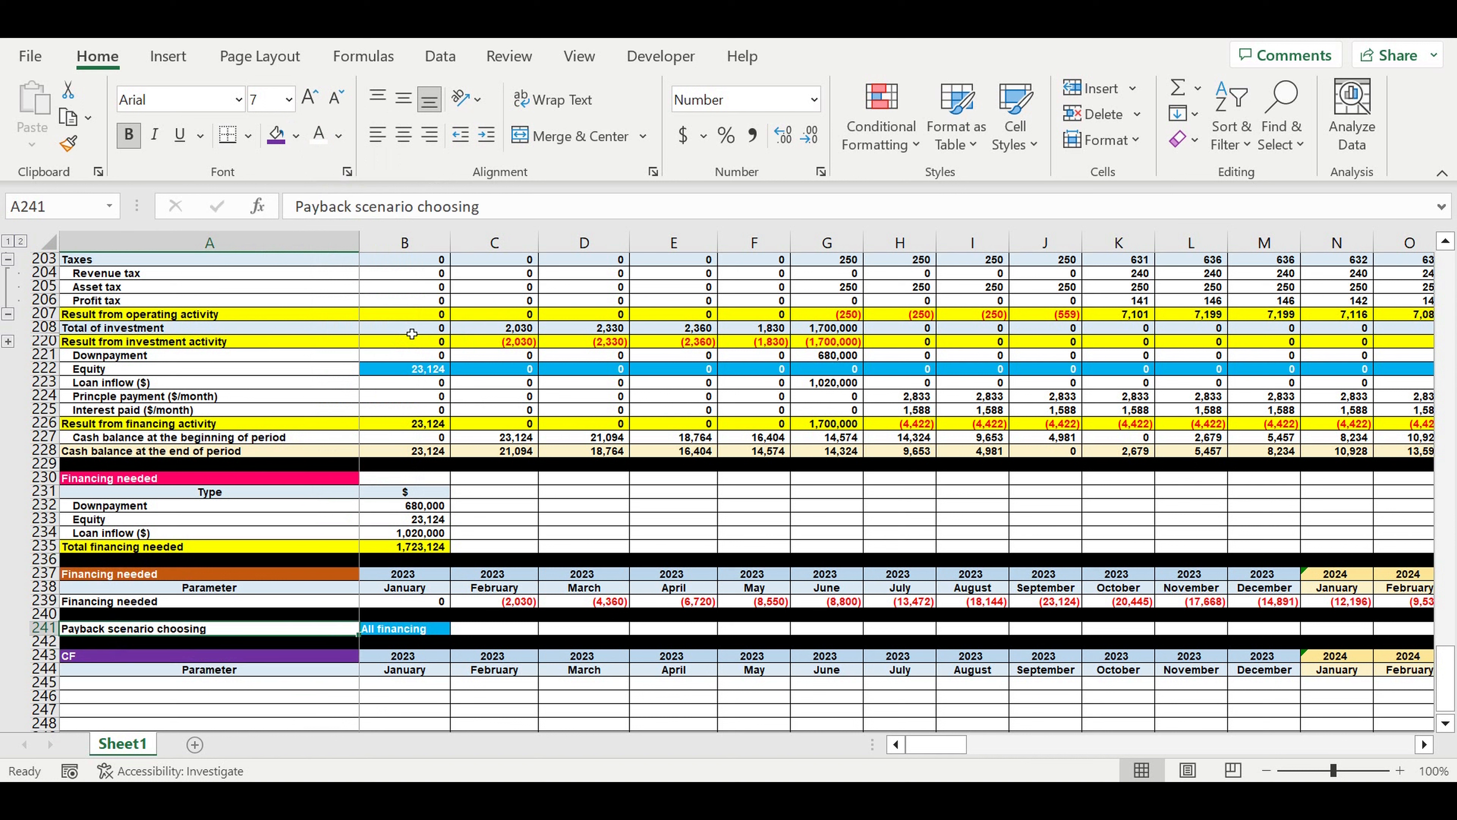
{"action": "left_click", "coordinate": [487, 134]}
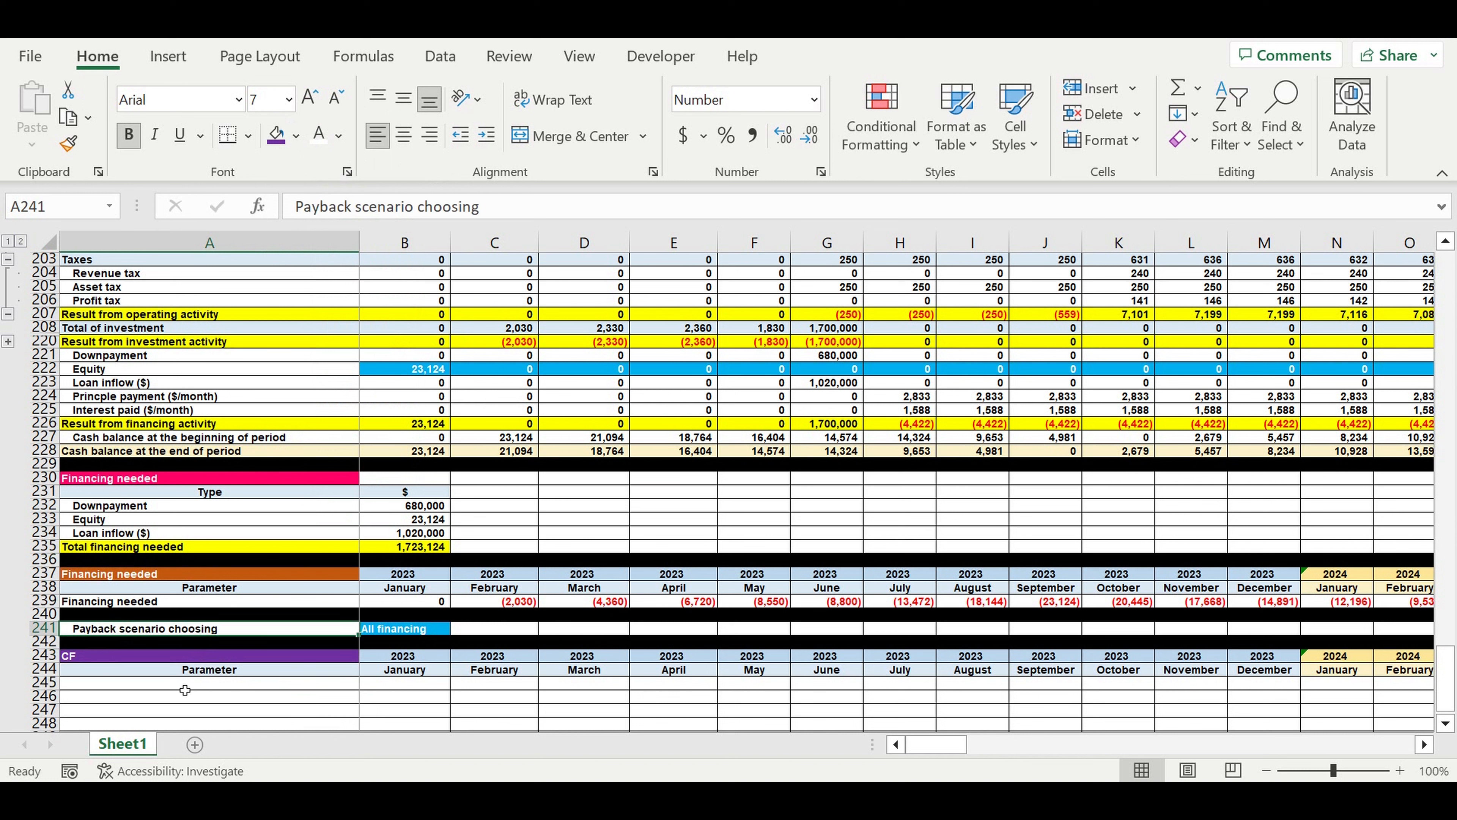
Label the CF rows by entering =E1 in A245 and filling it down to A246
{"action": "left_click", "coordinate": [144, 688]}
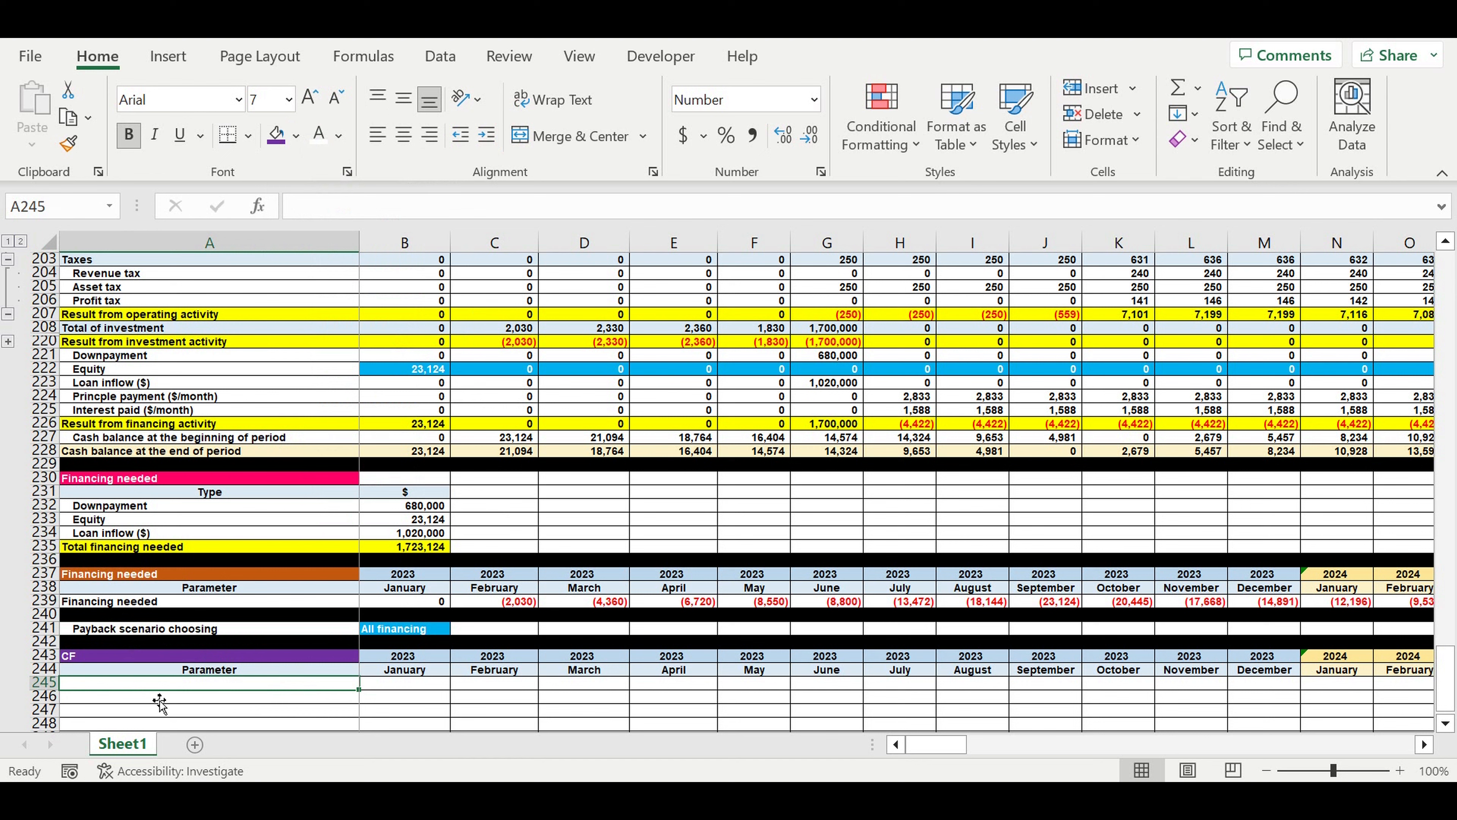
{"action": "type", "text": "="}
{"action": "left_click_drag", "start_coordinate": [1448, 680], "coordinate": [1279, 193]}
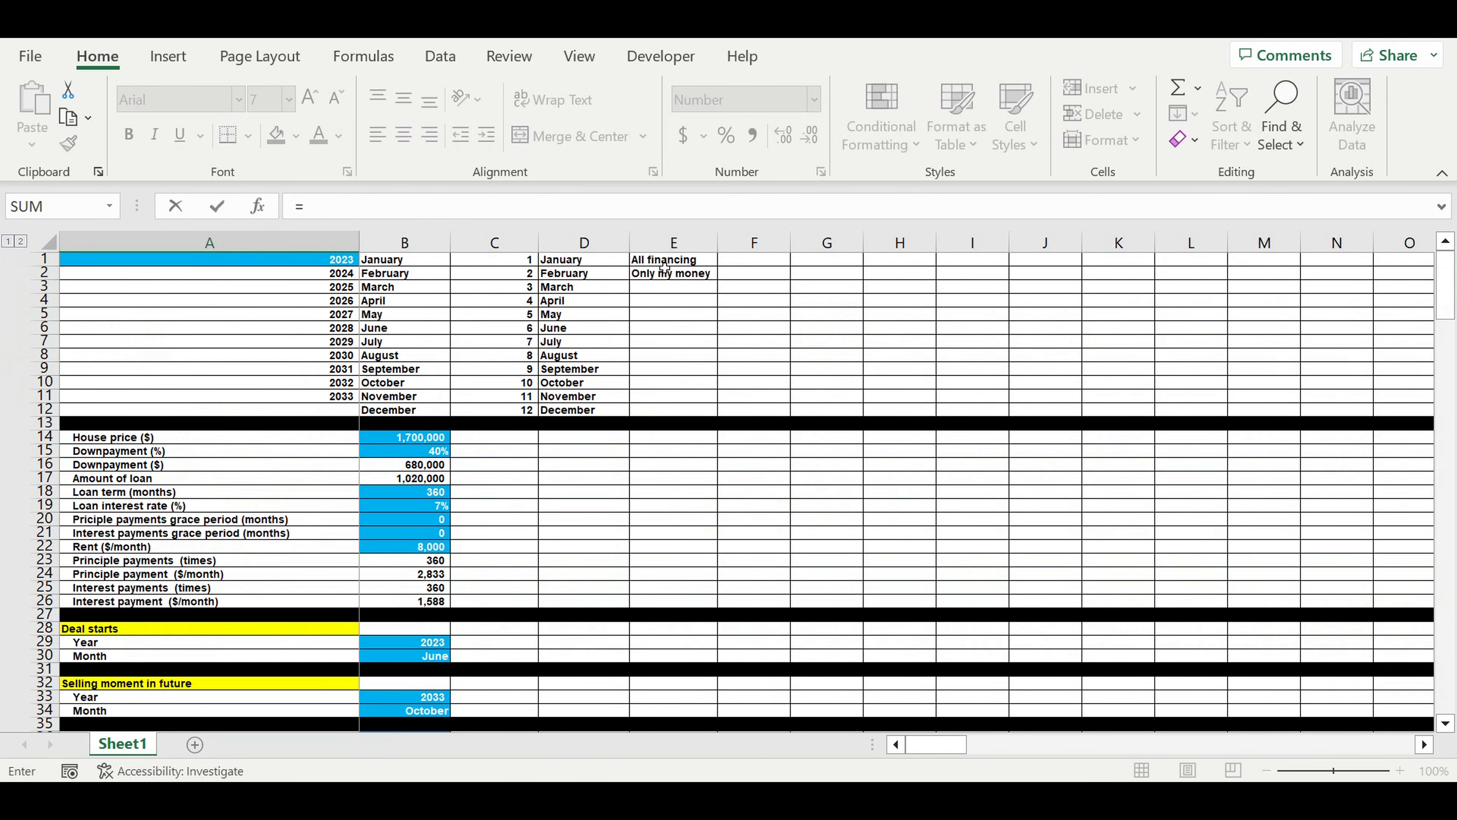
{"action": "left_click", "coordinate": [660, 262]}
{"action": "key", "text": "Return"}
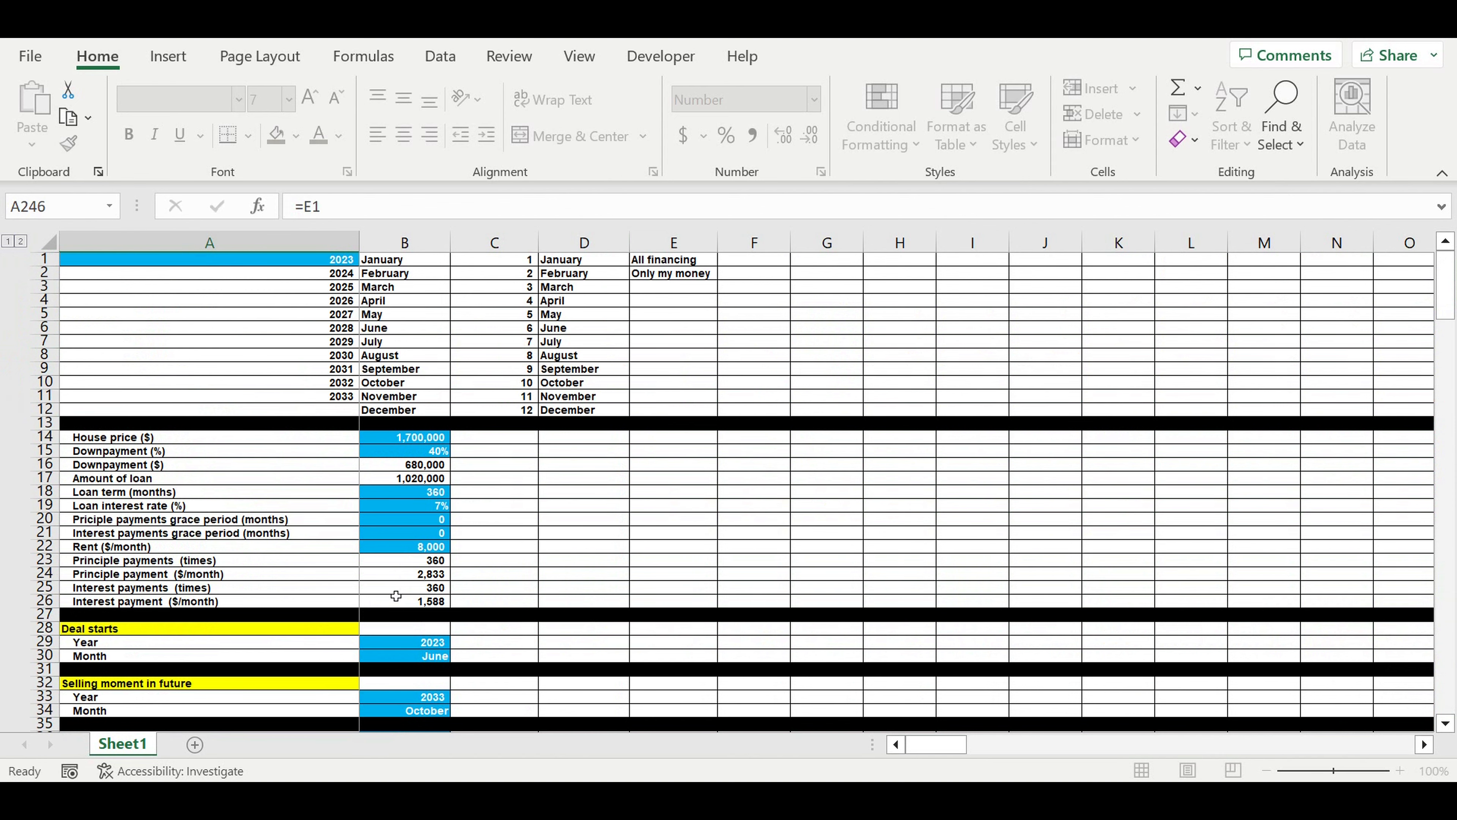
{"action": "scroll", "coordinate": [384, 599], "scroll_direction": "down", "scroll_amount": 8}
{"action": "left_click", "coordinate": [338, 548]}
{"action": "left_click_drag", "start_coordinate": [363, 558], "coordinate": [327, 577]}
{"action": "left_click", "coordinate": [416, 656]}
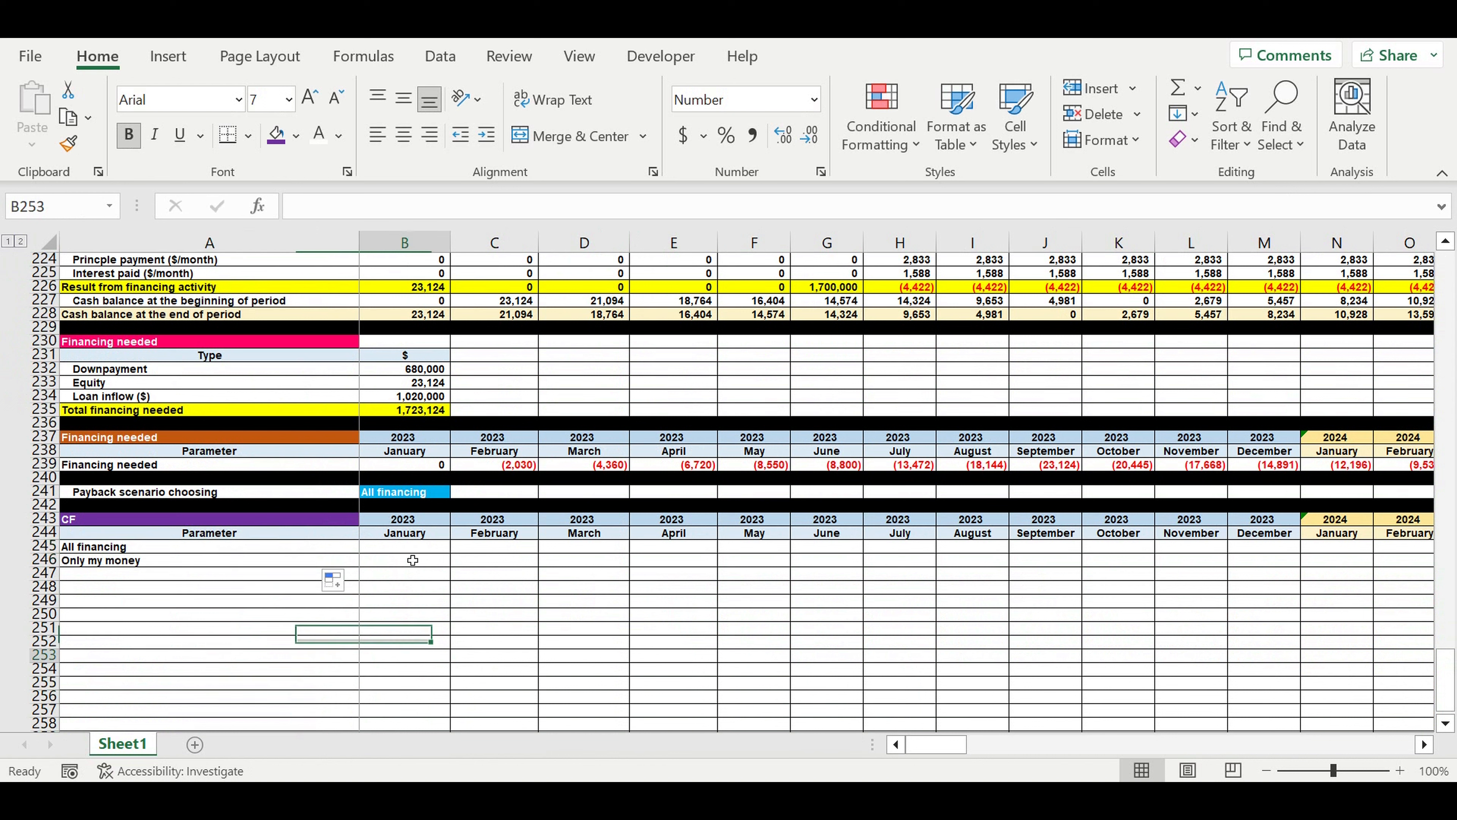
Enter =B207+B220-B224-B225 in B245 as the January 2023 cash flow for the All financing row
{"action": "left_click", "coordinate": [398, 548]}
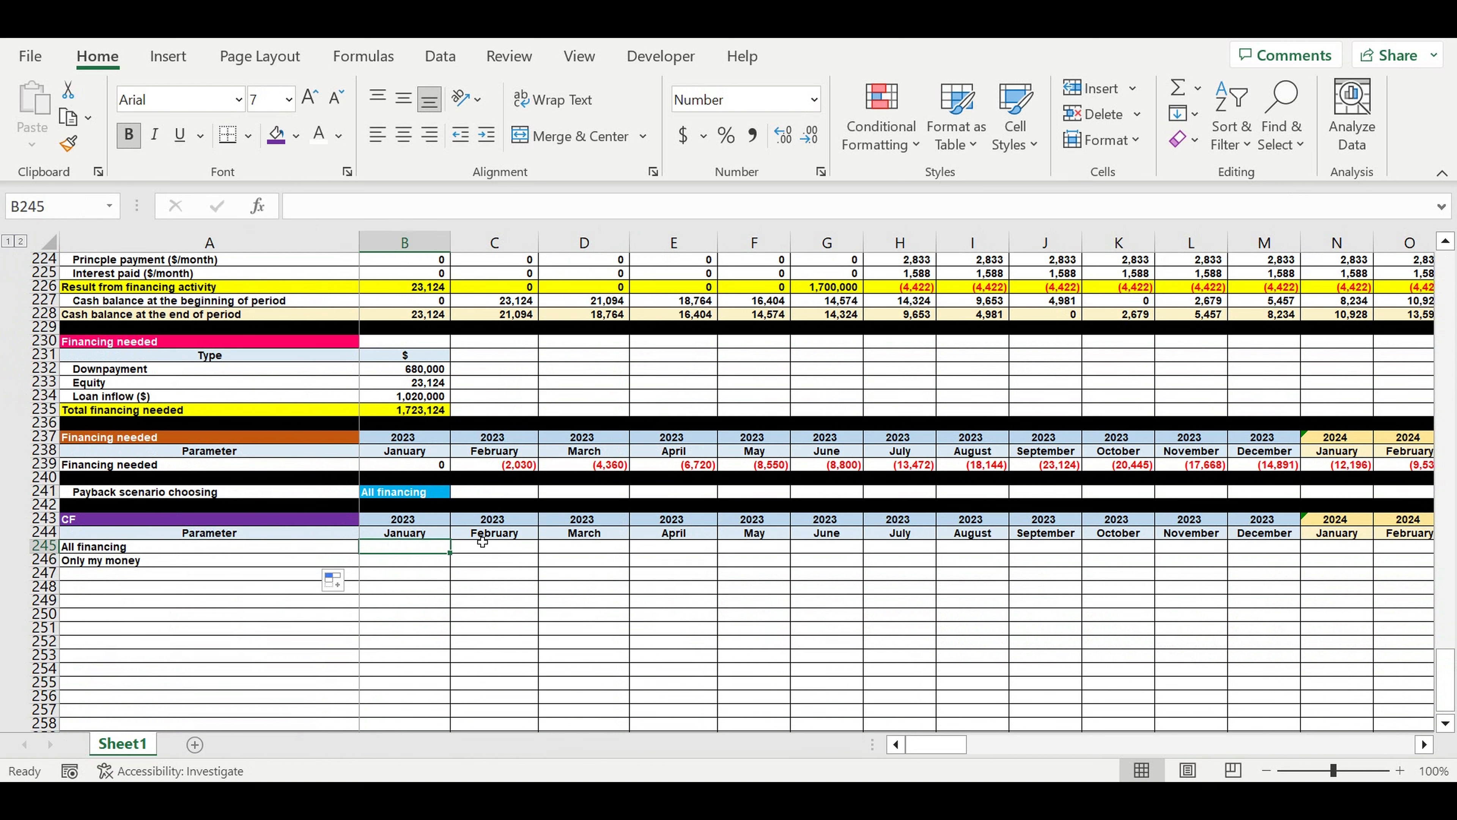
{"action": "type", "text": "="}
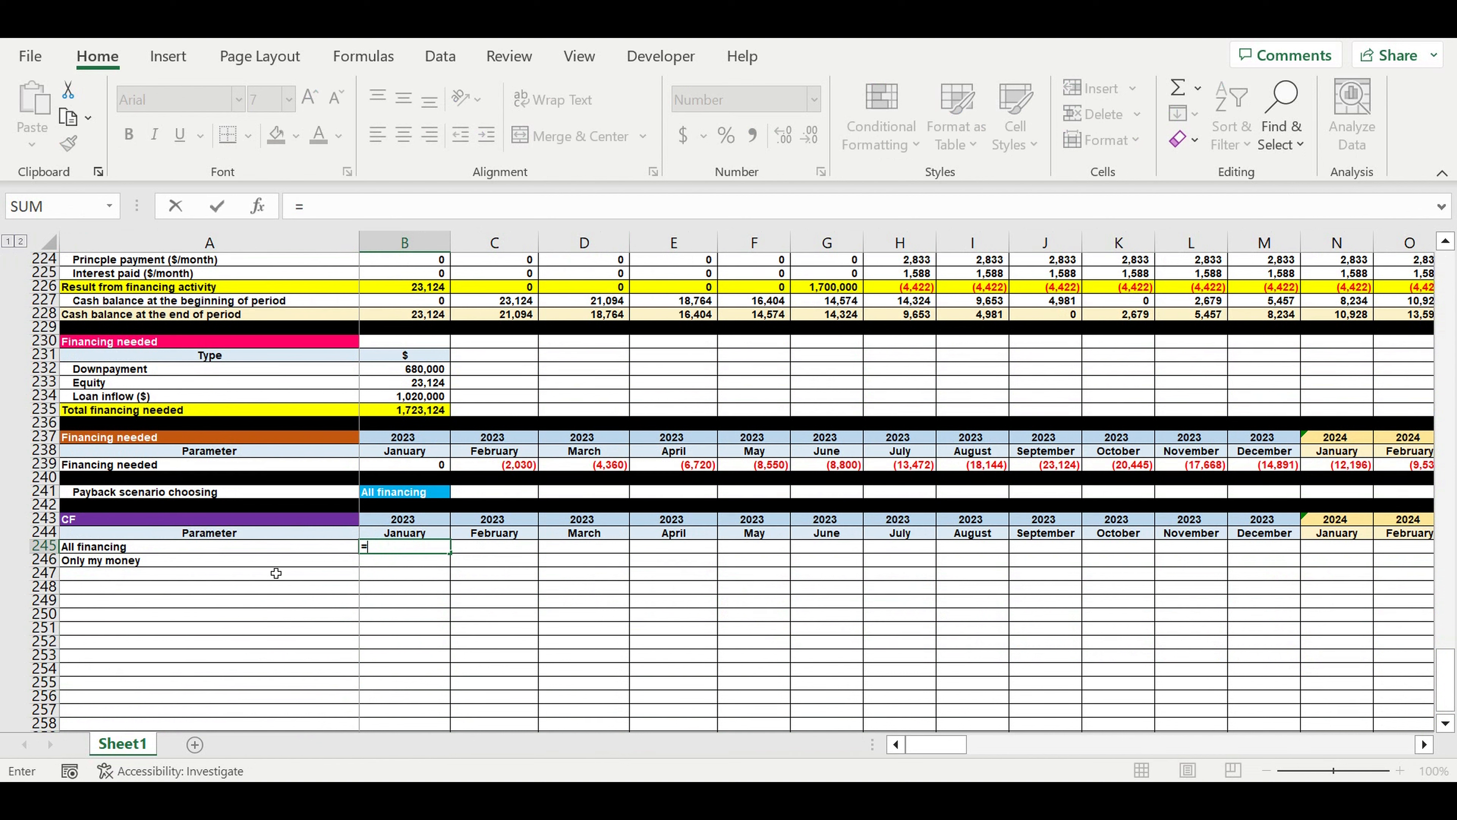
{"action": "scroll", "coordinate": [412, 561], "scroll_direction": "up", "scroll_amount": 4}
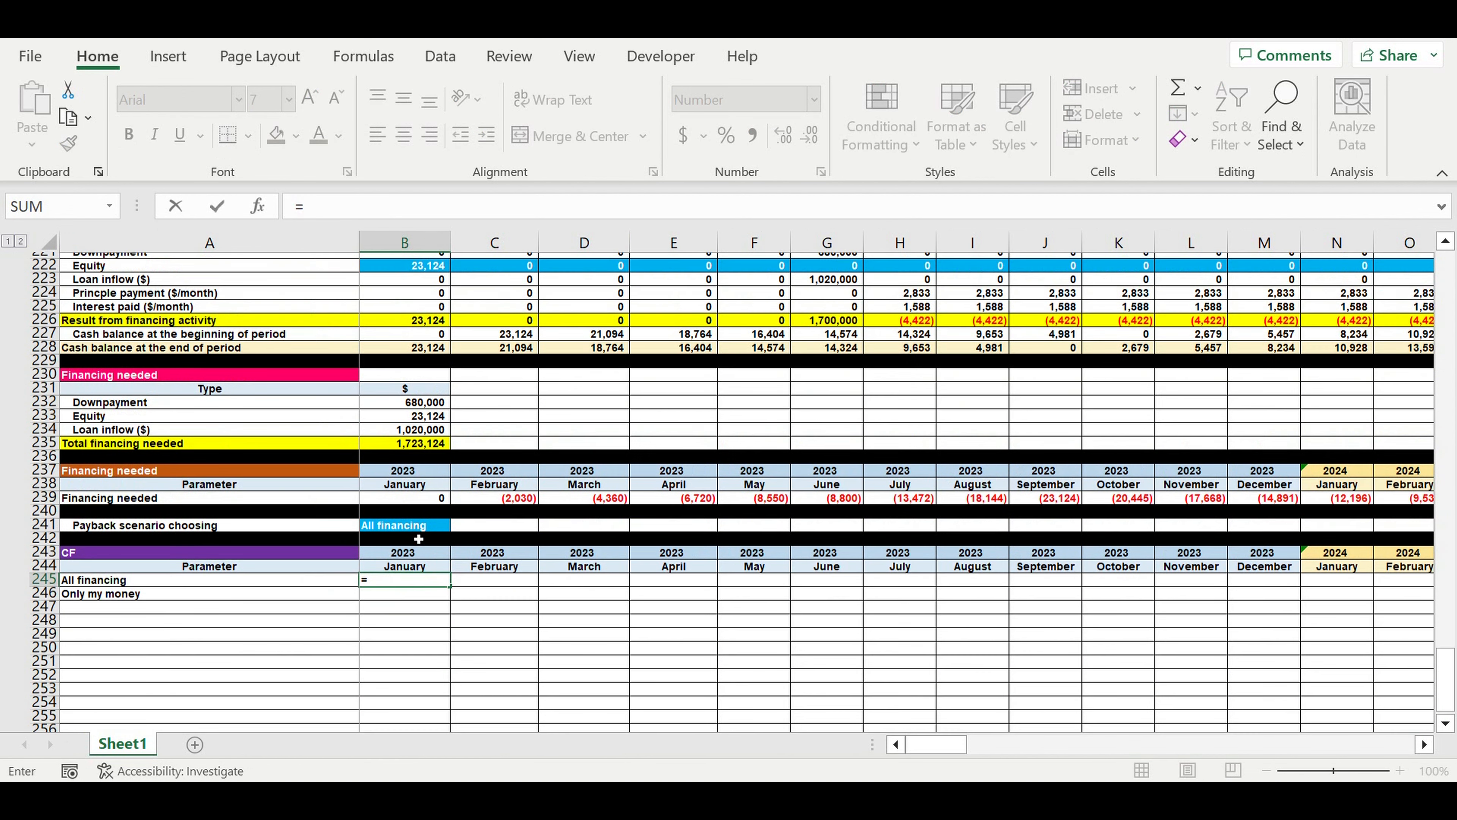
{"action": "scroll", "coordinate": [431, 374], "scroll_direction": "up", "scroll_amount": 1}
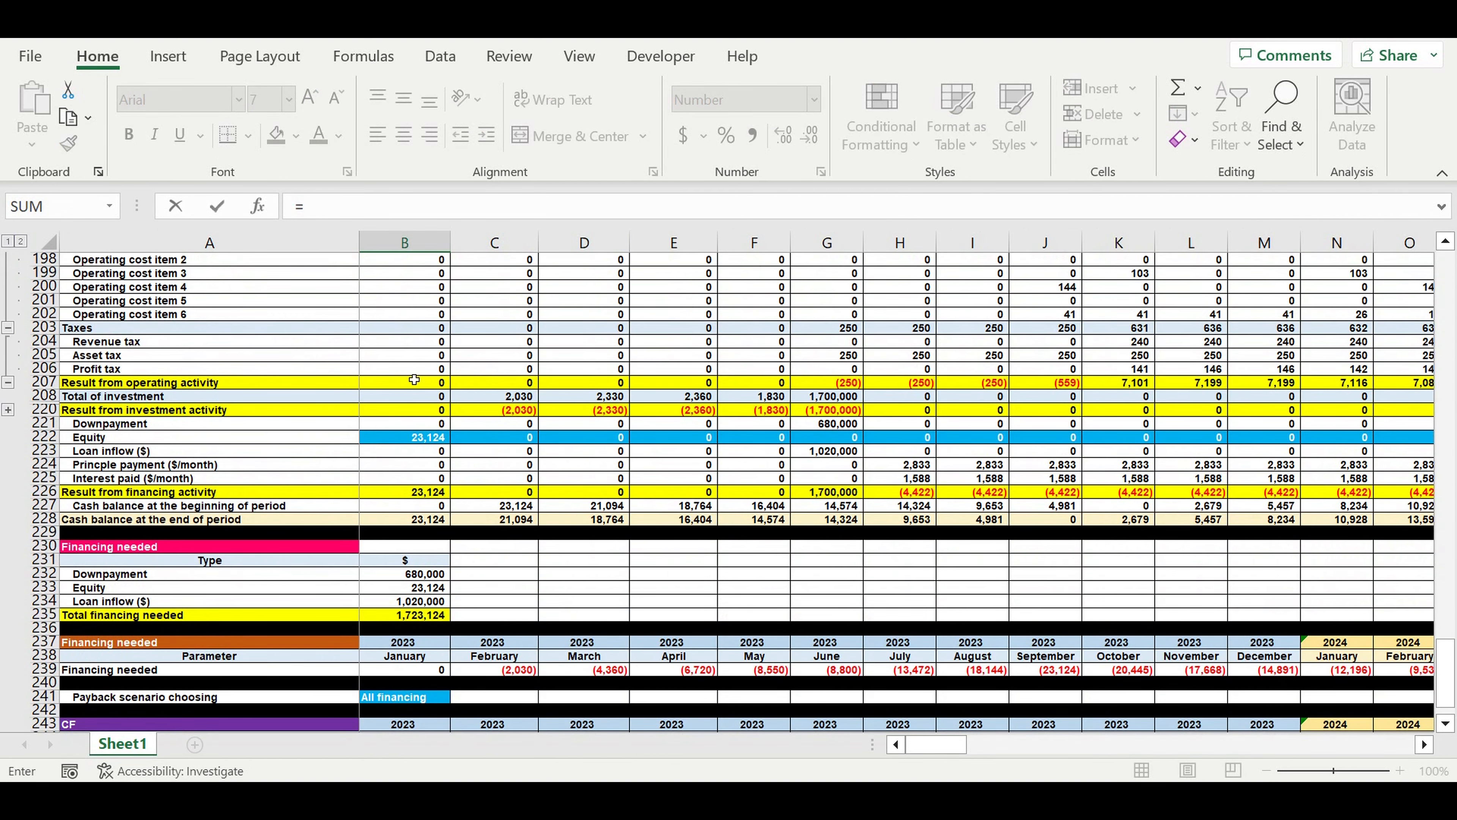
{"action": "left_click", "coordinate": [400, 388]}
{"action": "type", "text": "+"}
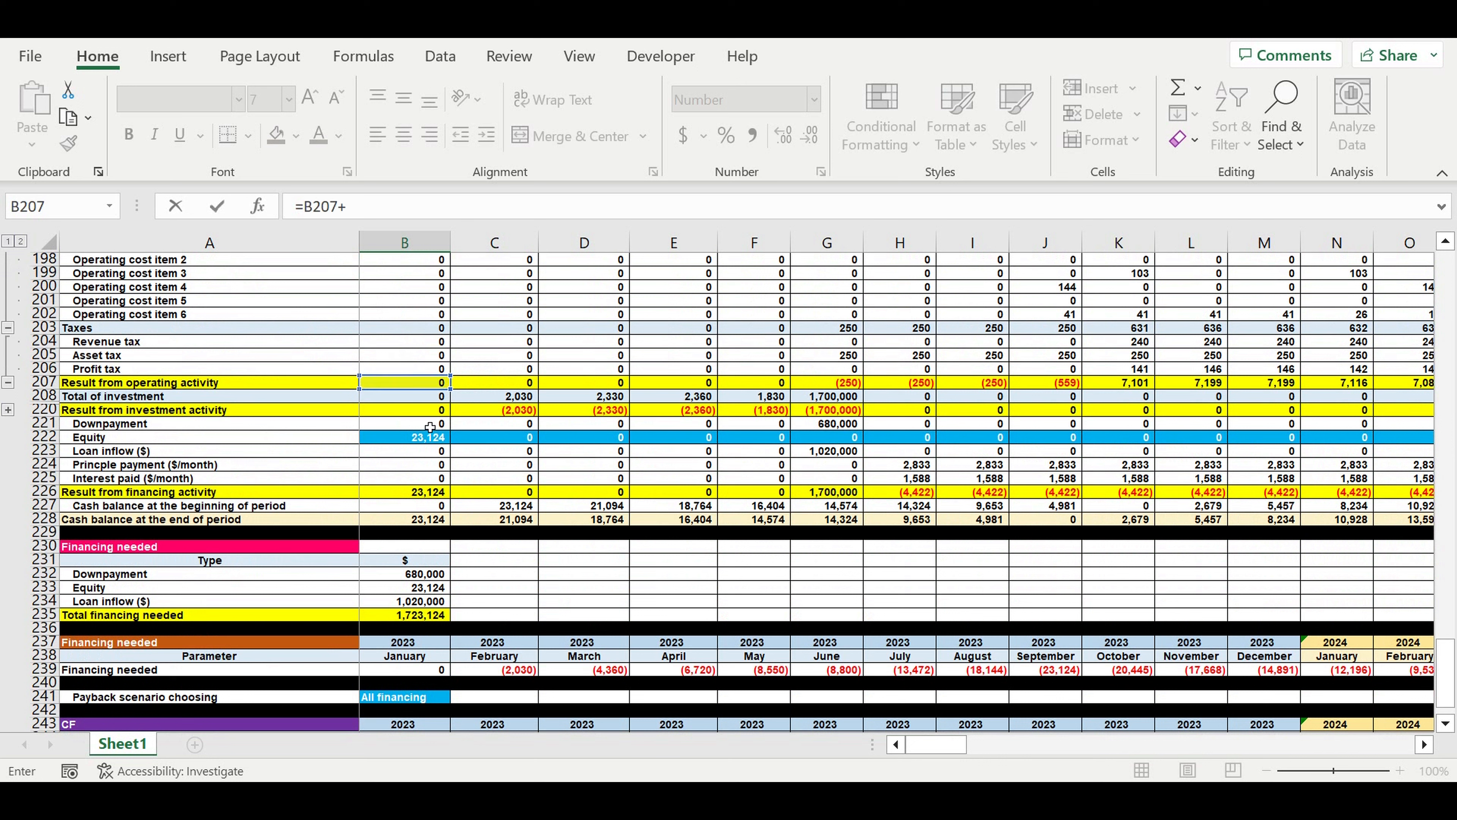
{"action": "left_click", "coordinate": [406, 413]}
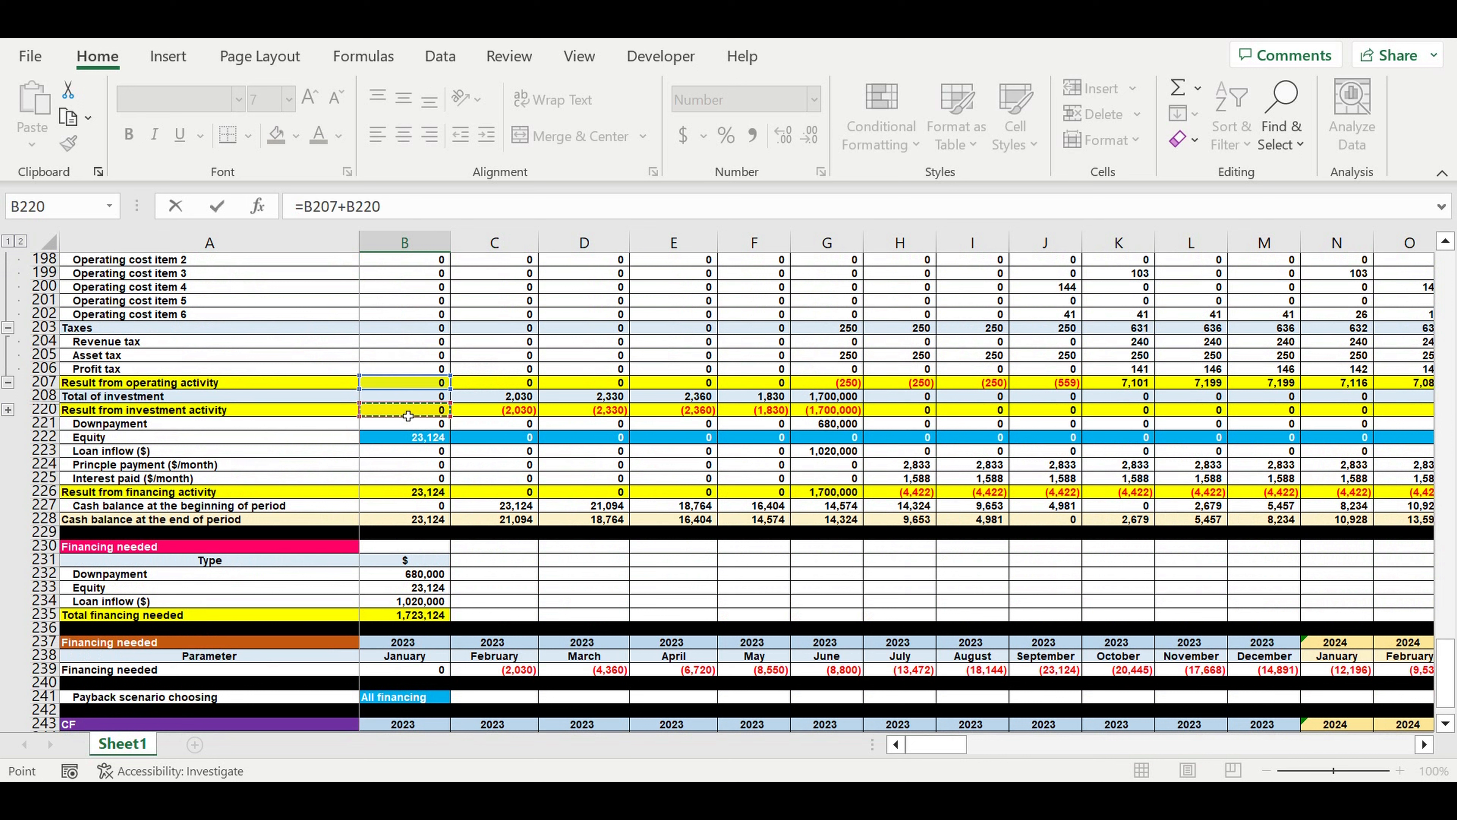
{"action": "type", "text": "-"}
{"action": "left_click", "coordinate": [407, 466]}
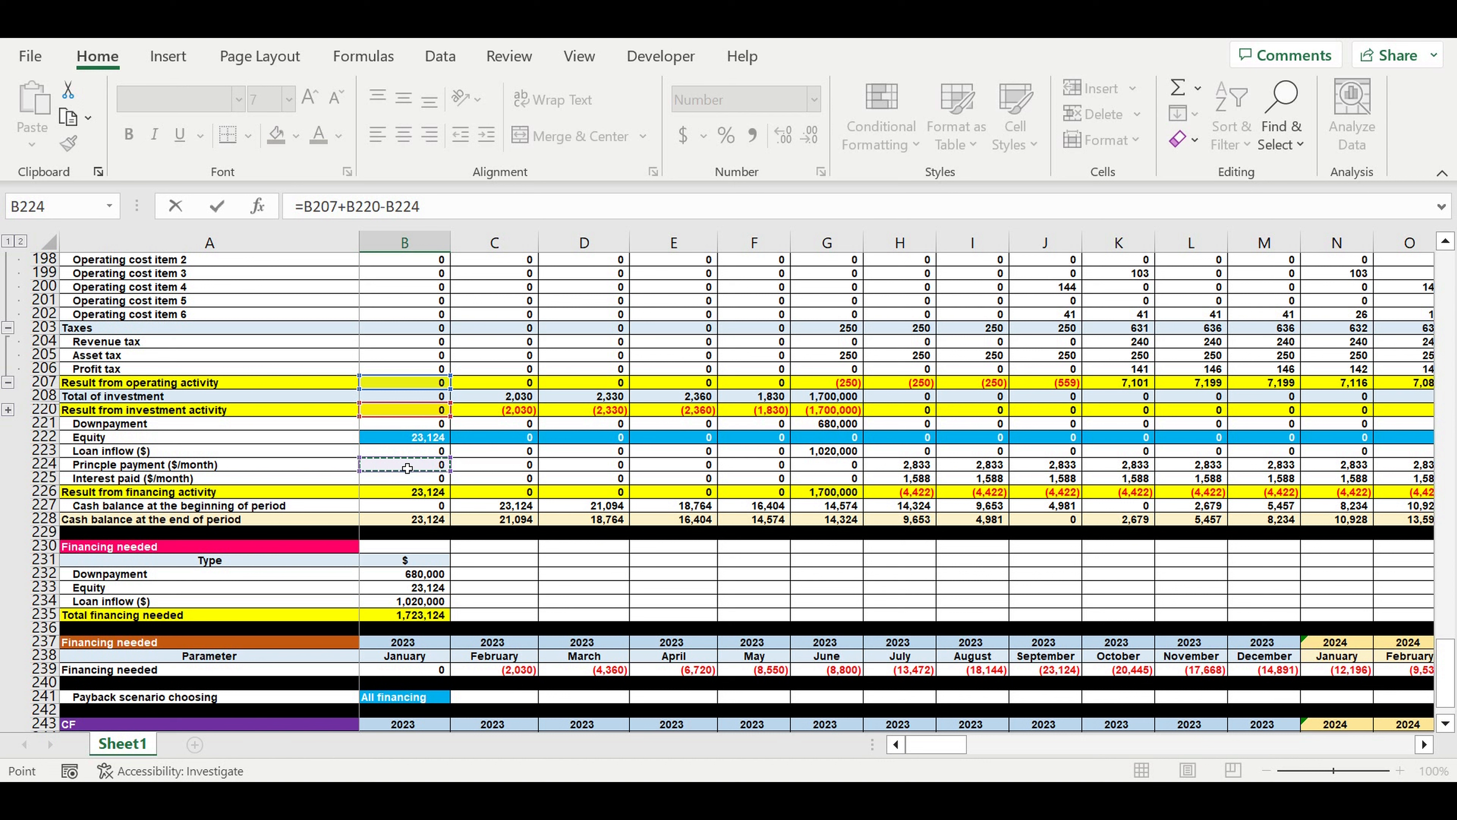
{"action": "type", "text": "-"}
{"action": "left_click", "coordinate": [400, 481]}
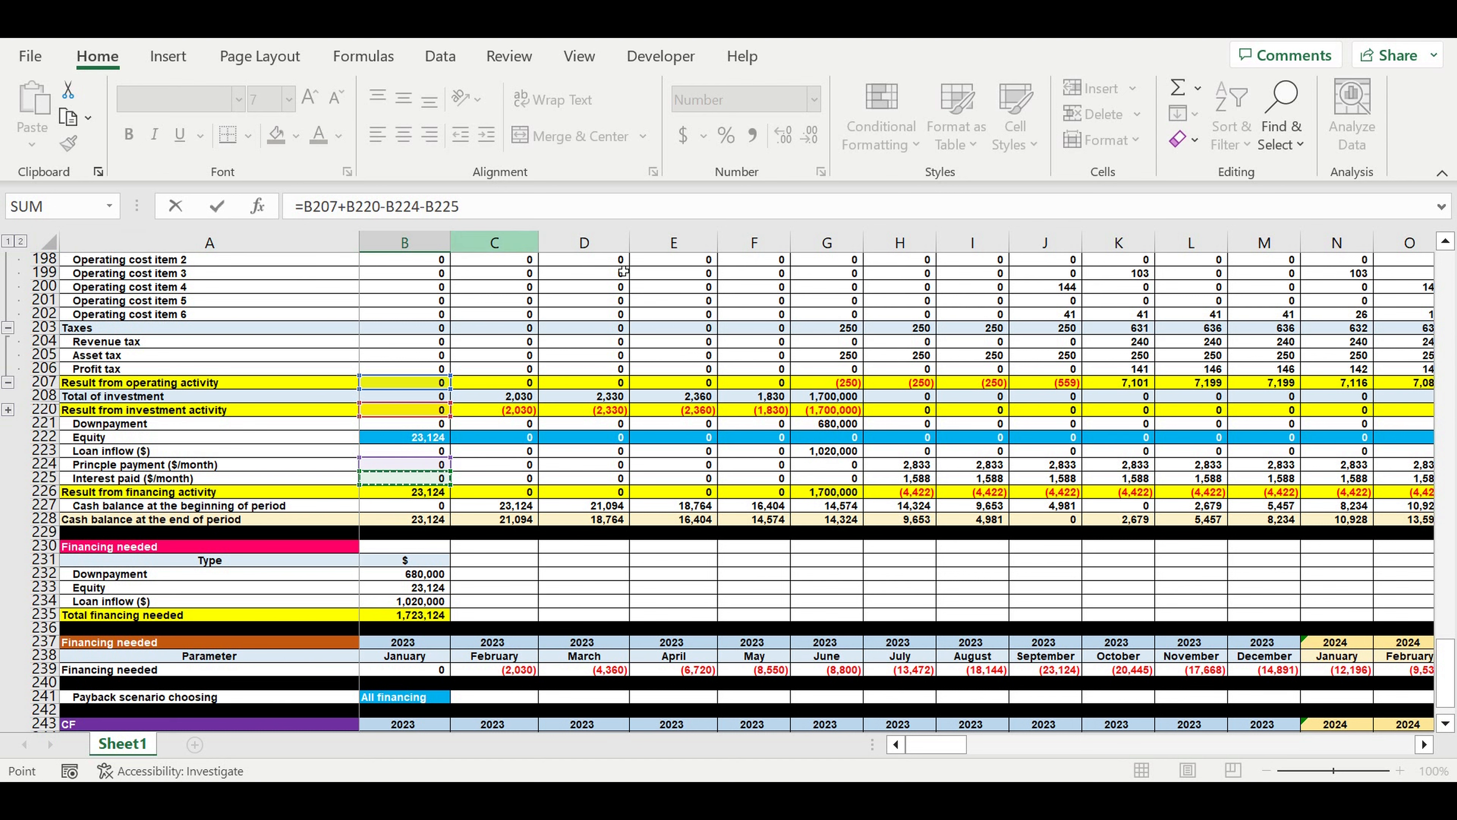
{"action": "key", "text": "Return"}
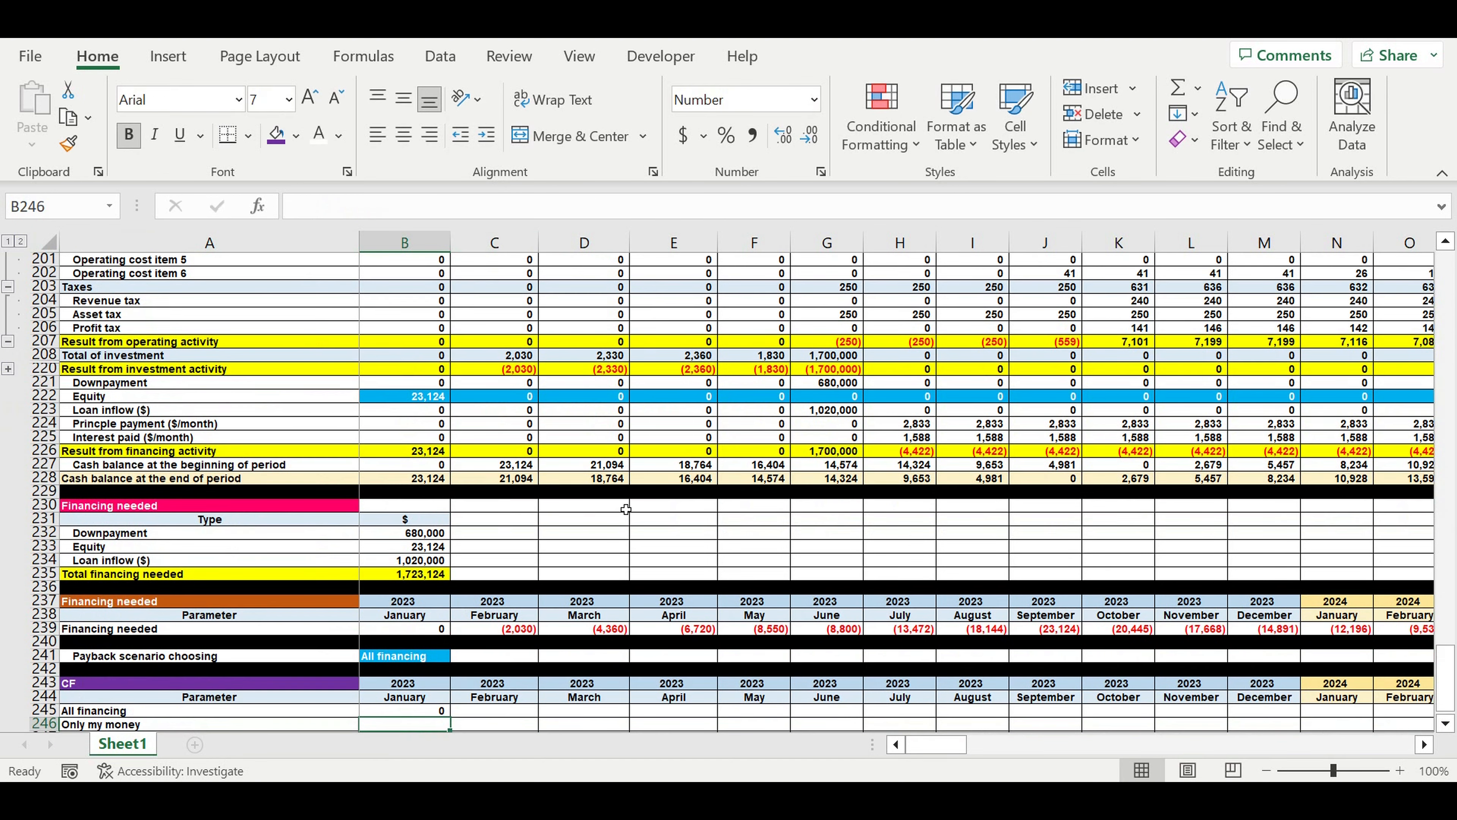
Fill the All financing formula into C245 and append +B245 so February accumulates the previous month
{"action": "scroll", "coordinate": [528, 632], "scroll_direction": "down", "scroll_amount": 7}
{"action": "left_click", "coordinate": [424, 589]}
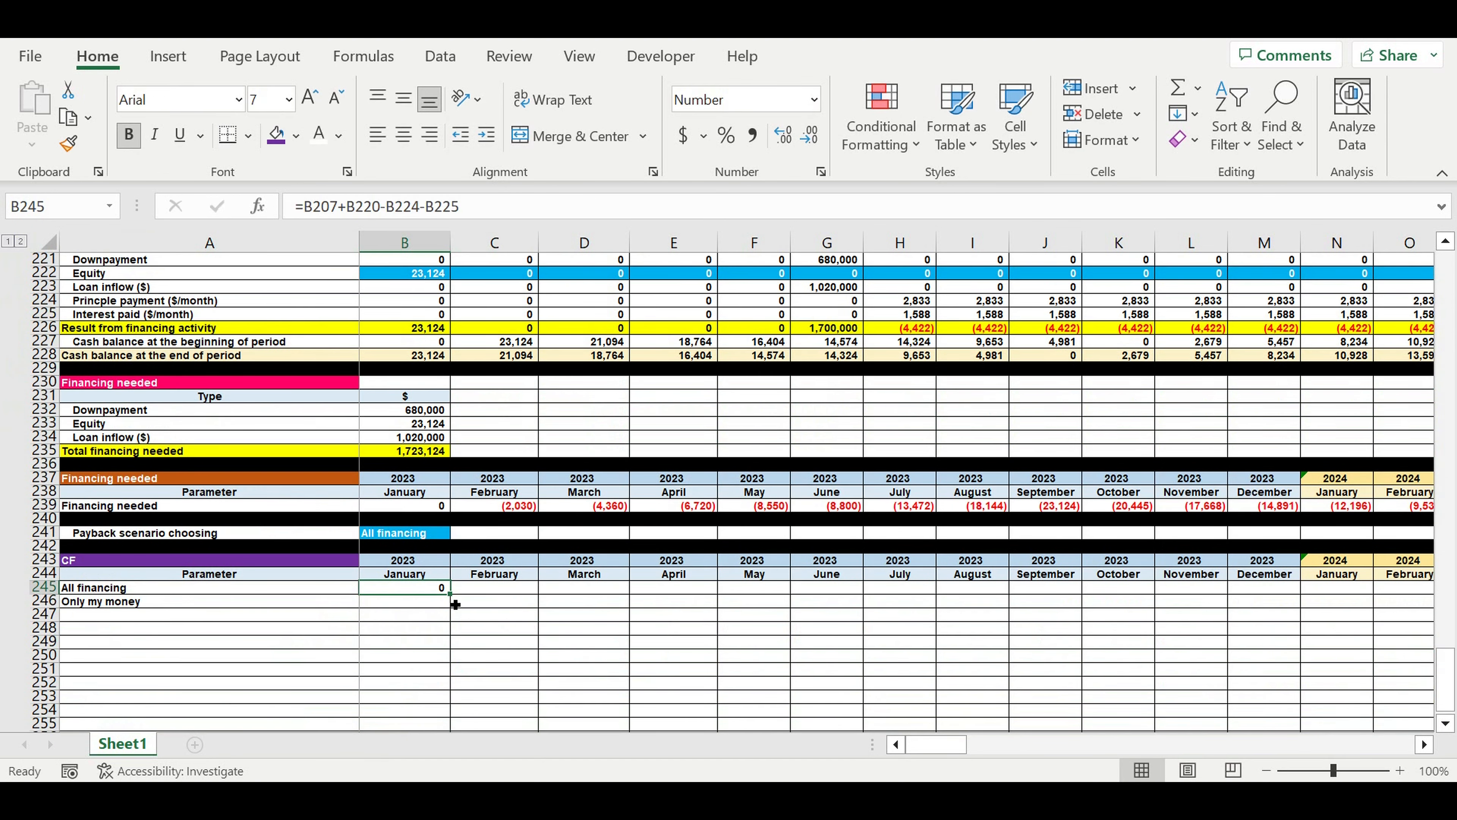
{"action": "left_click_drag", "start_coordinate": [453, 597], "coordinate": [516, 592]}
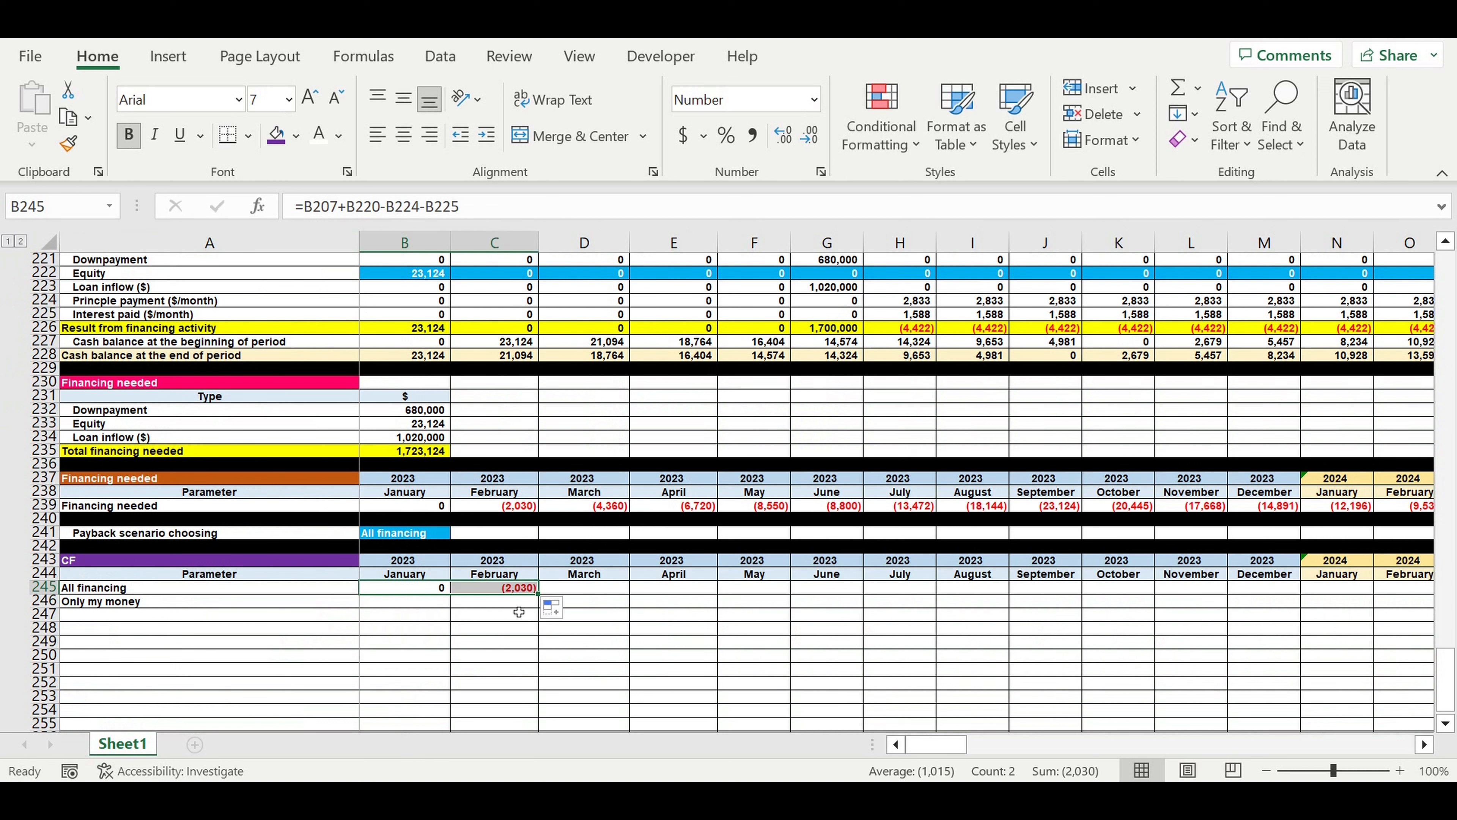
{"action": "left_click", "coordinate": [498, 593]}
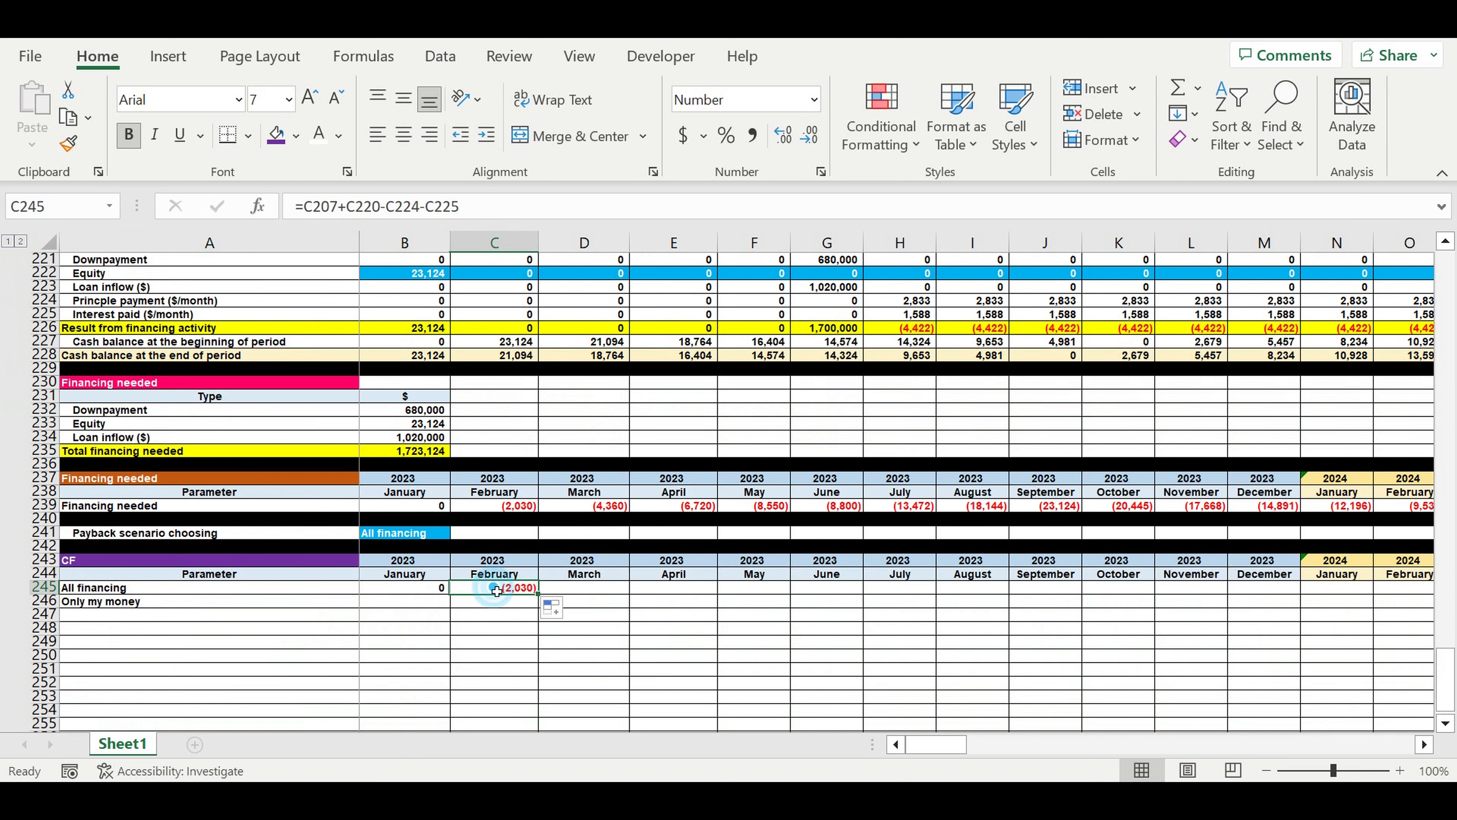
{"action": "left_click", "coordinate": [510, 209]}
{"action": "type", "text": "+"}
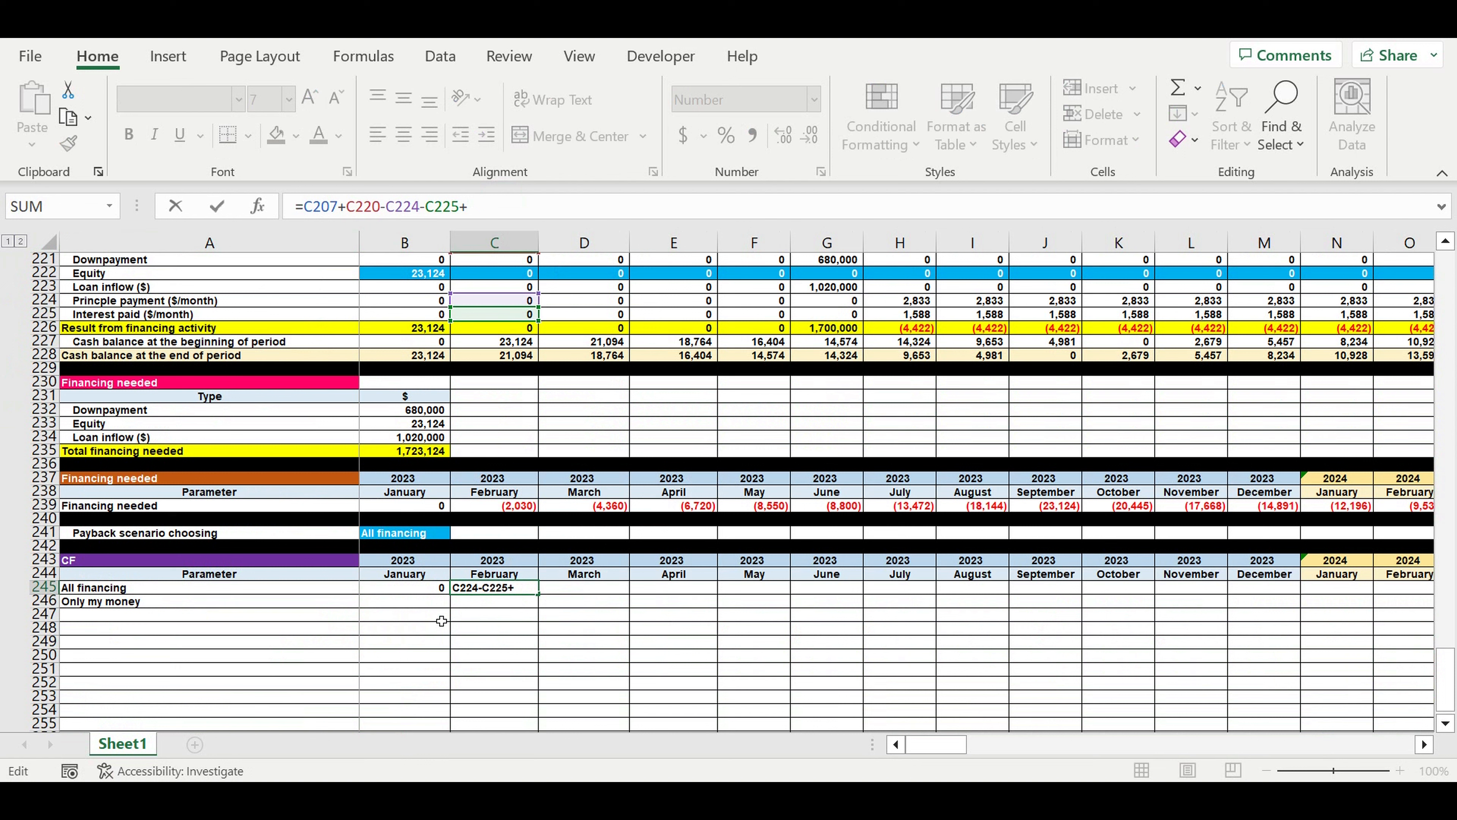
{"action": "left_click", "coordinate": [405, 597]}
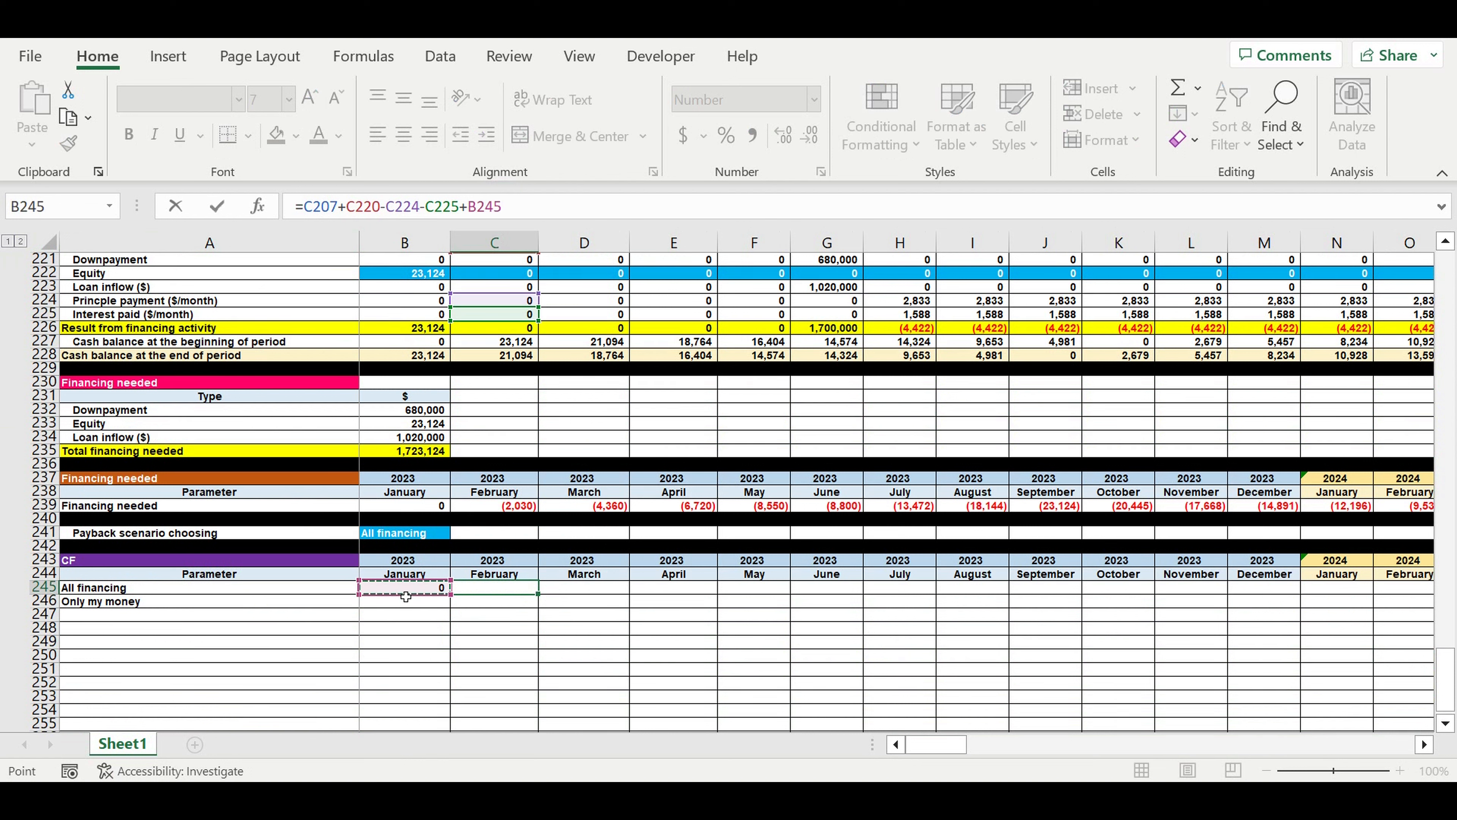
{"action": "key", "text": "Return"}
{"action": "left_click", "coordinate": [504, 589]}
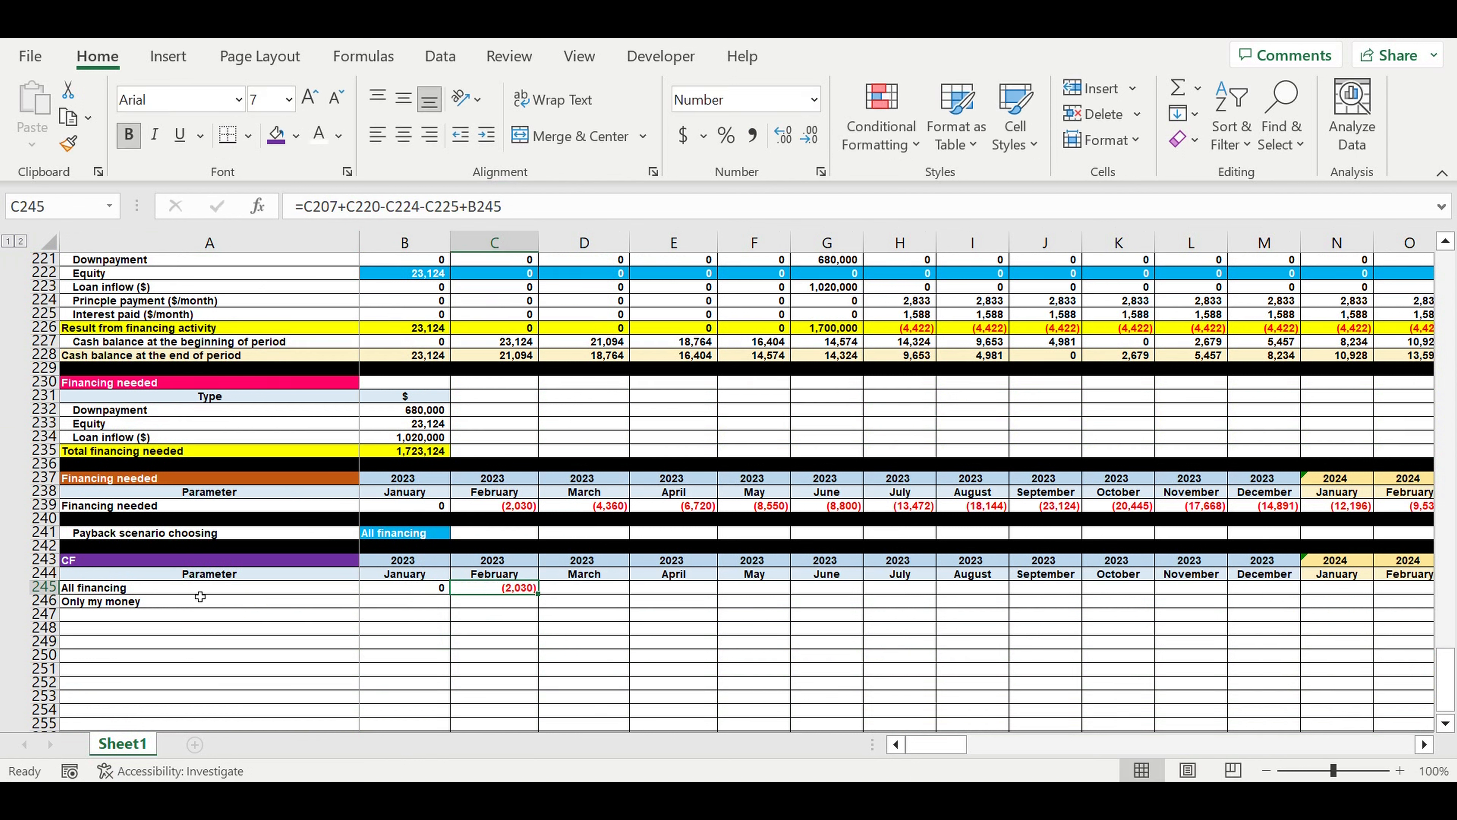
{"action": "left_click", "coordinate": [148, 589]}
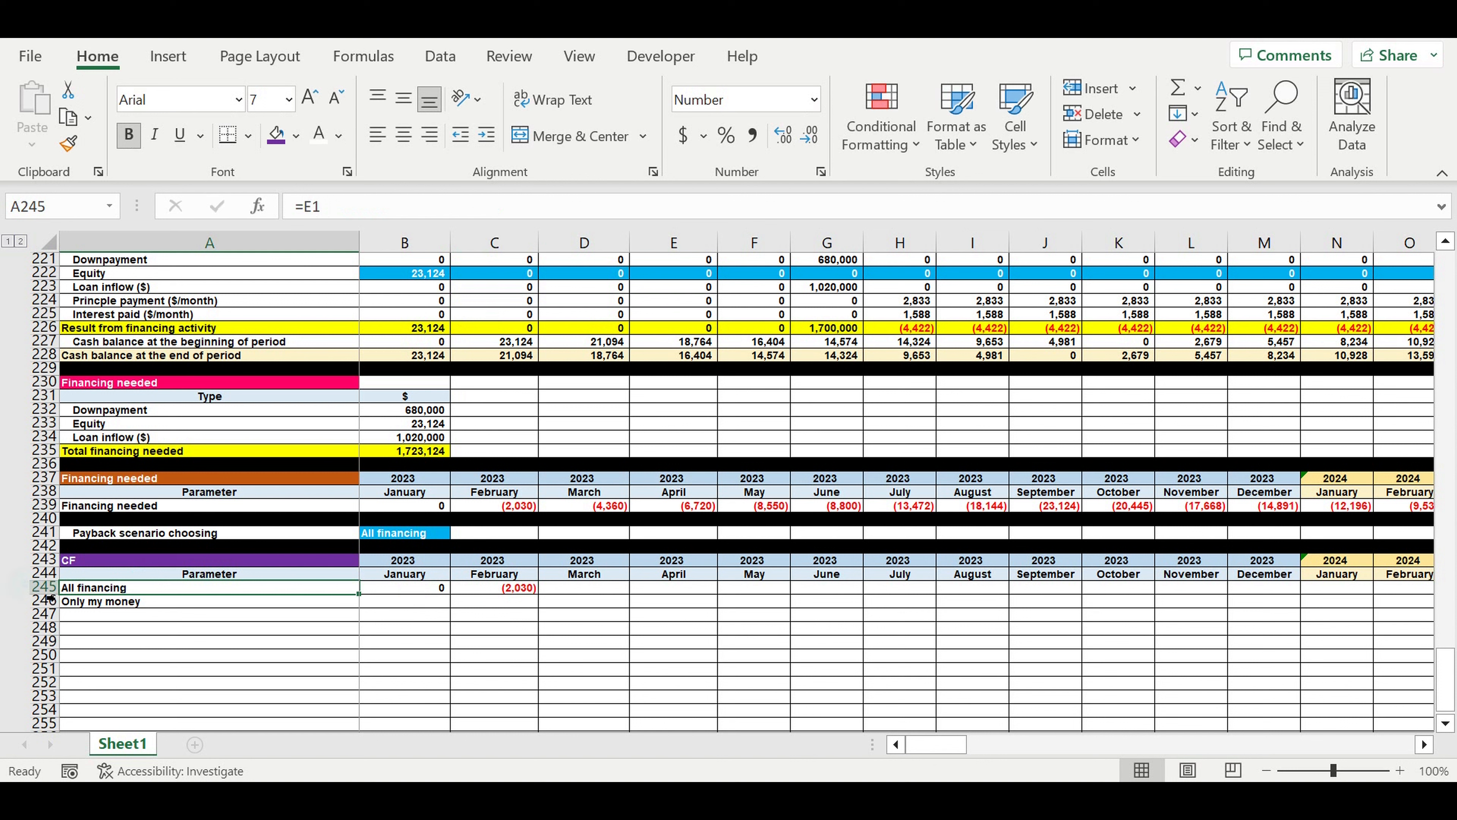
{"action": "left_click", "coordinate": [41, 587]}
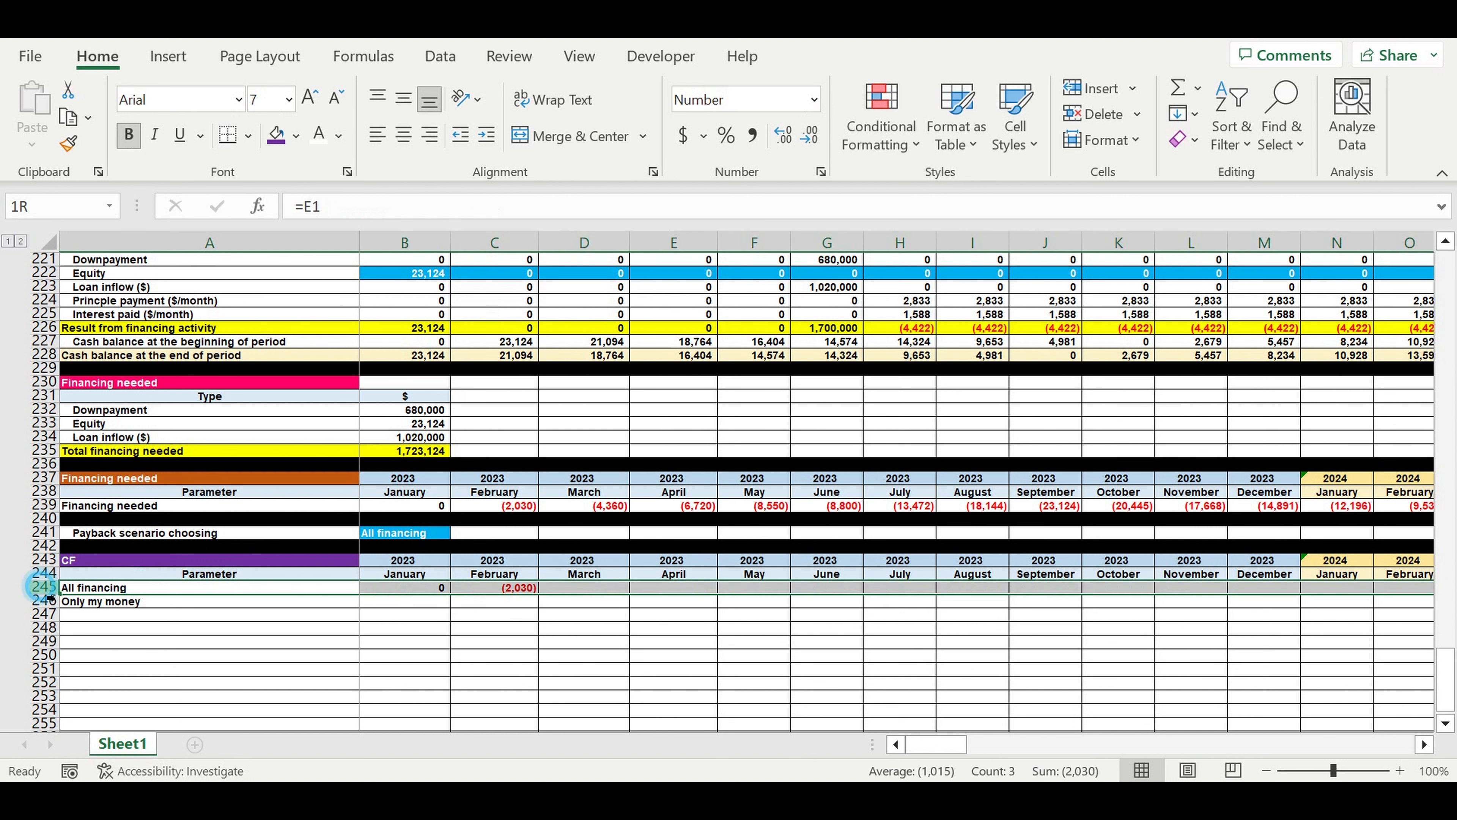
{"action": "left_click", "coordinate": [432, 648]}
{"action": "left_click", "coordinate": [124, 605]}
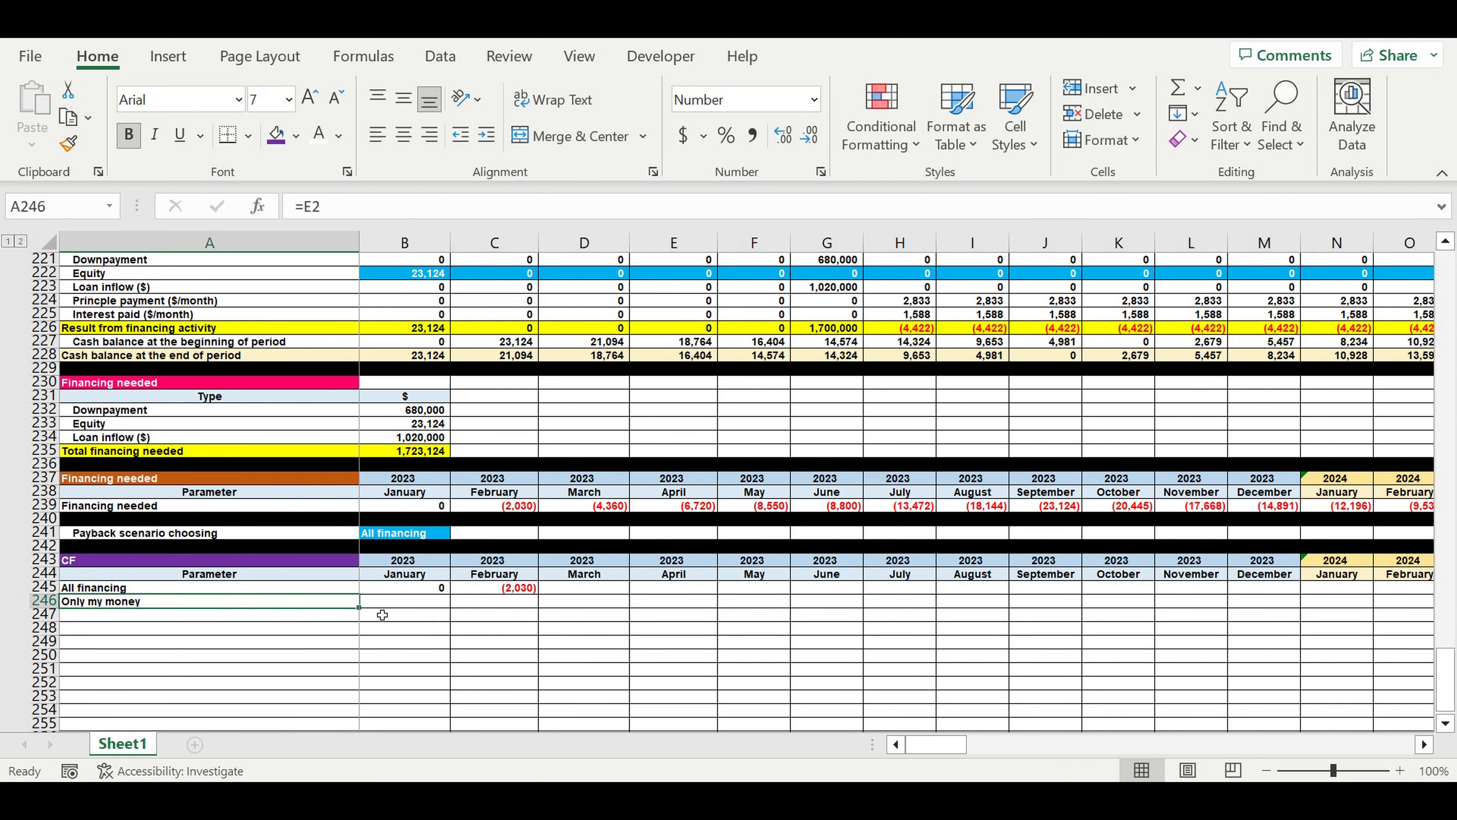
Enter =B207-B221-B222-B224-B225 in B246 as the January 2023 cash flow for the Only my money row
{"action": "left_click", "coordinate": [400, 607]}
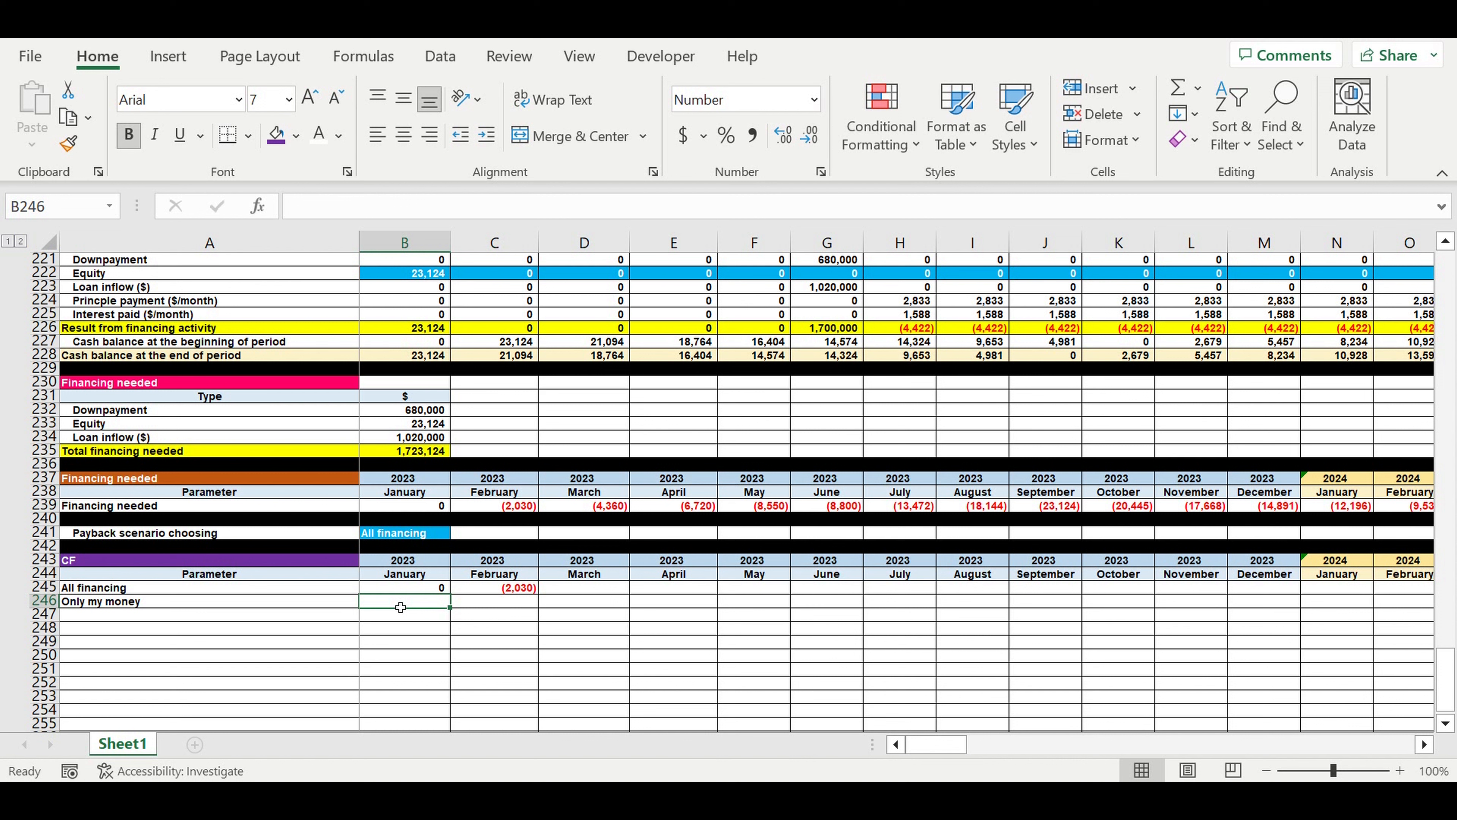
{"action": "type", "text": "="}
{"action": "scroll", "coordinate": [531, 608], "scroll_direction": "up", "scroll_amount": 3}
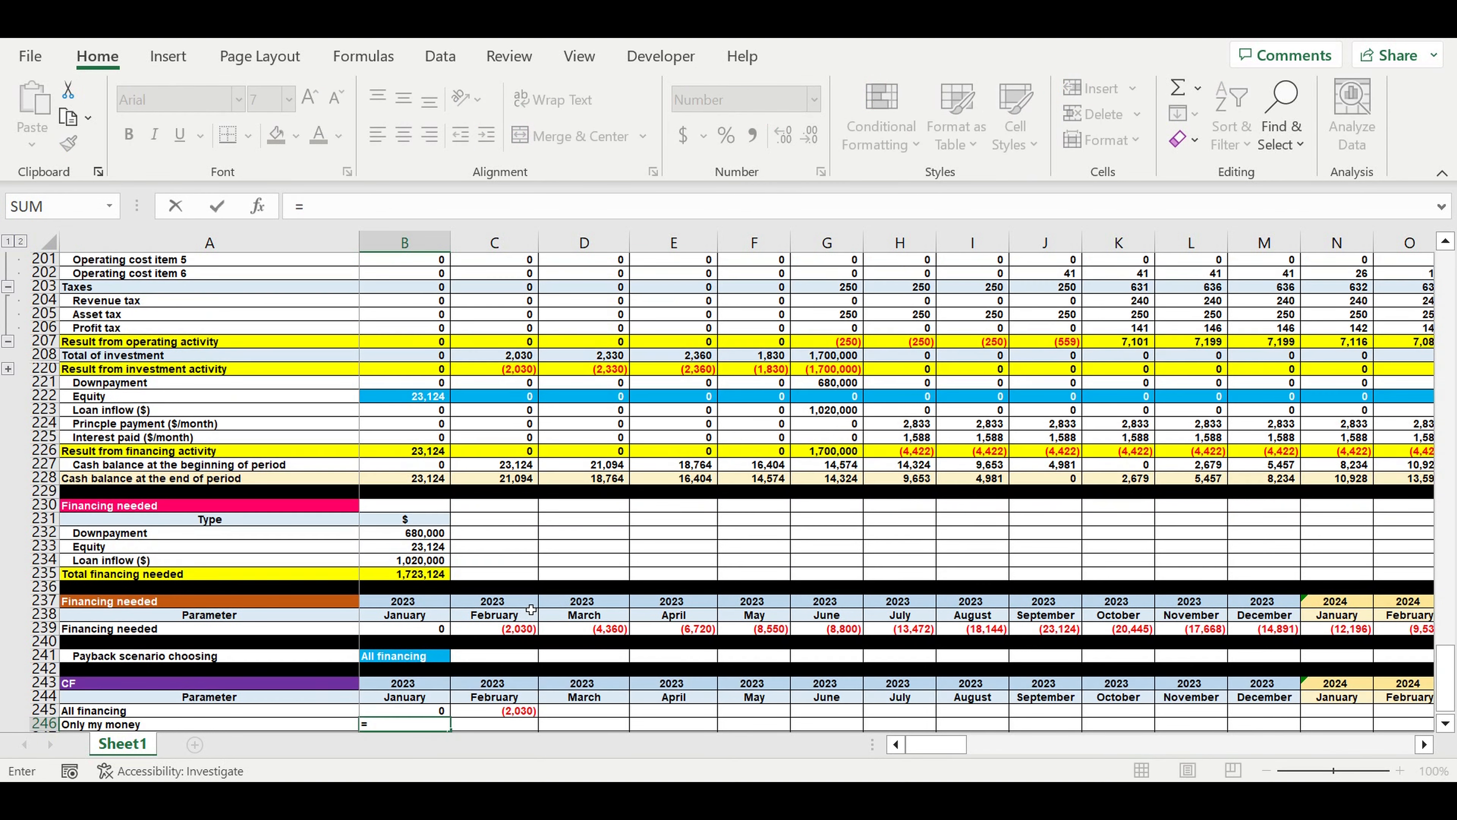
{"action": "scroll", "coordinate": [530, 608], "scroll_direction": "up", "scroll_amount": 1}
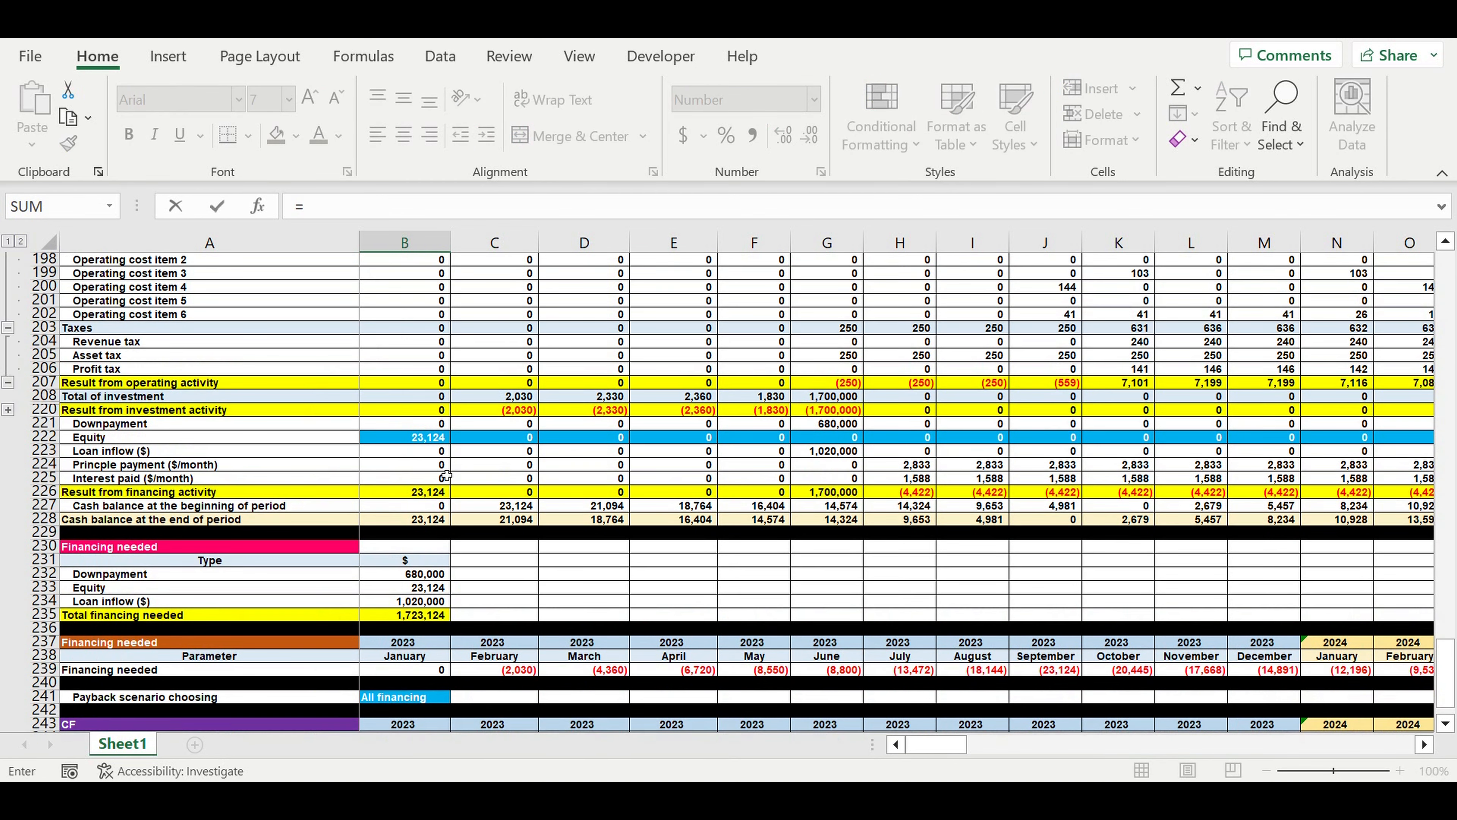
{"action": "left_click", "coordinate": [398, 384]}
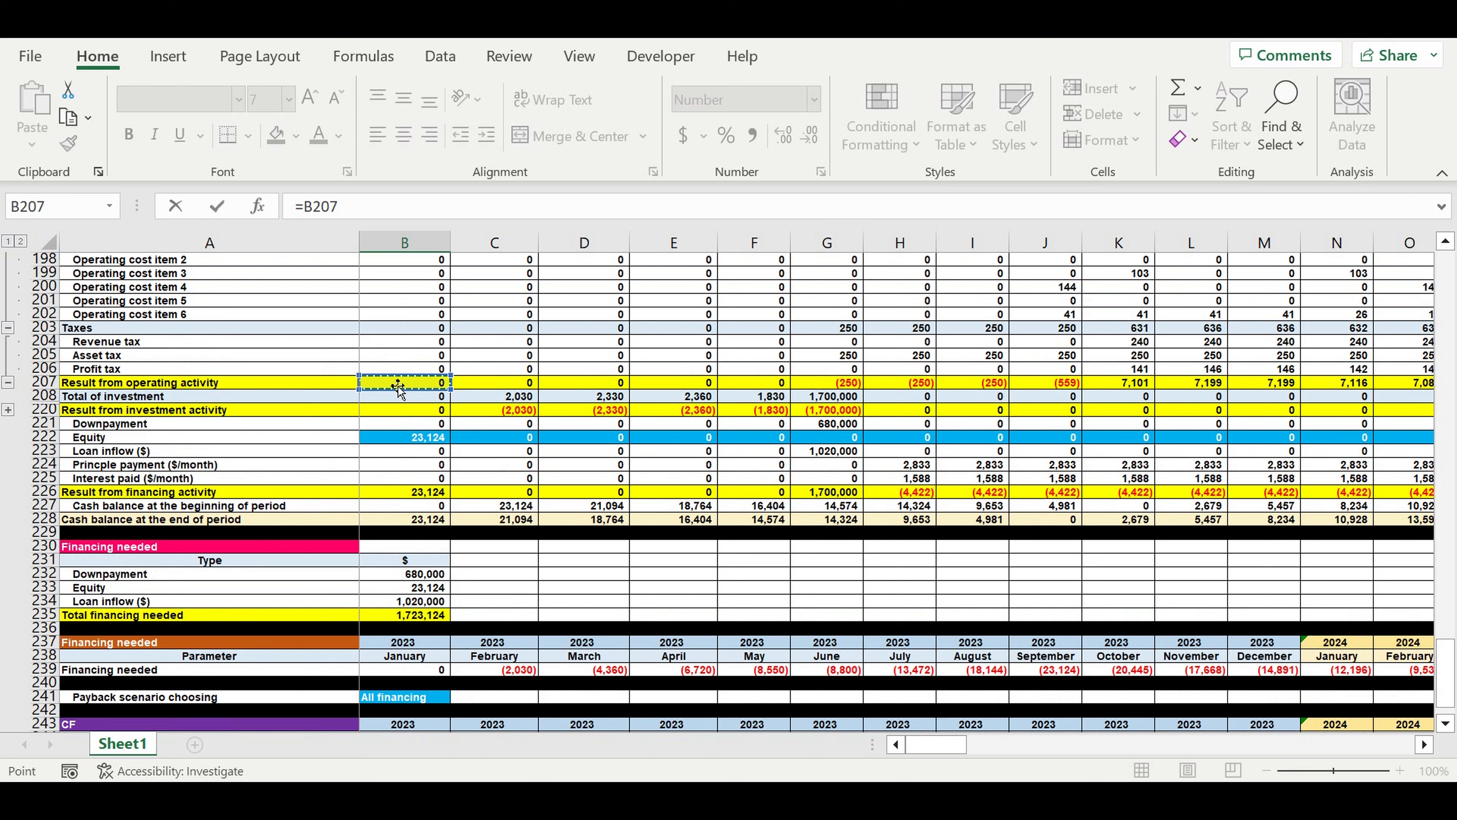
{"action": "type", "text": "-"}
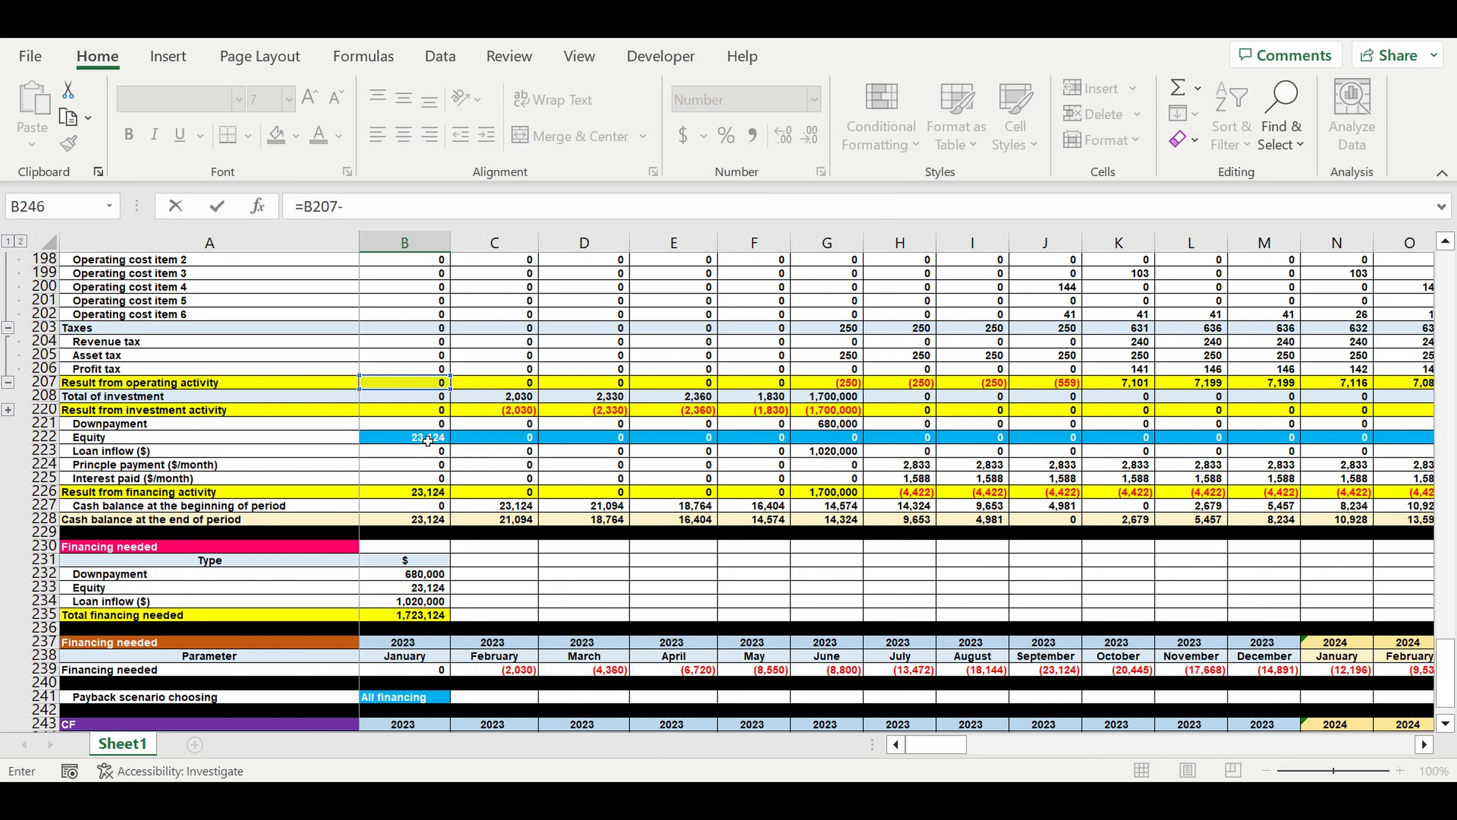
{"action": "left_click", "coordinate": [407, 430]}
{"action": "type", "text": "-"}
{"action": "left_click", "coordinate": [409, 439]}
{"action": "type", "text": "-"}
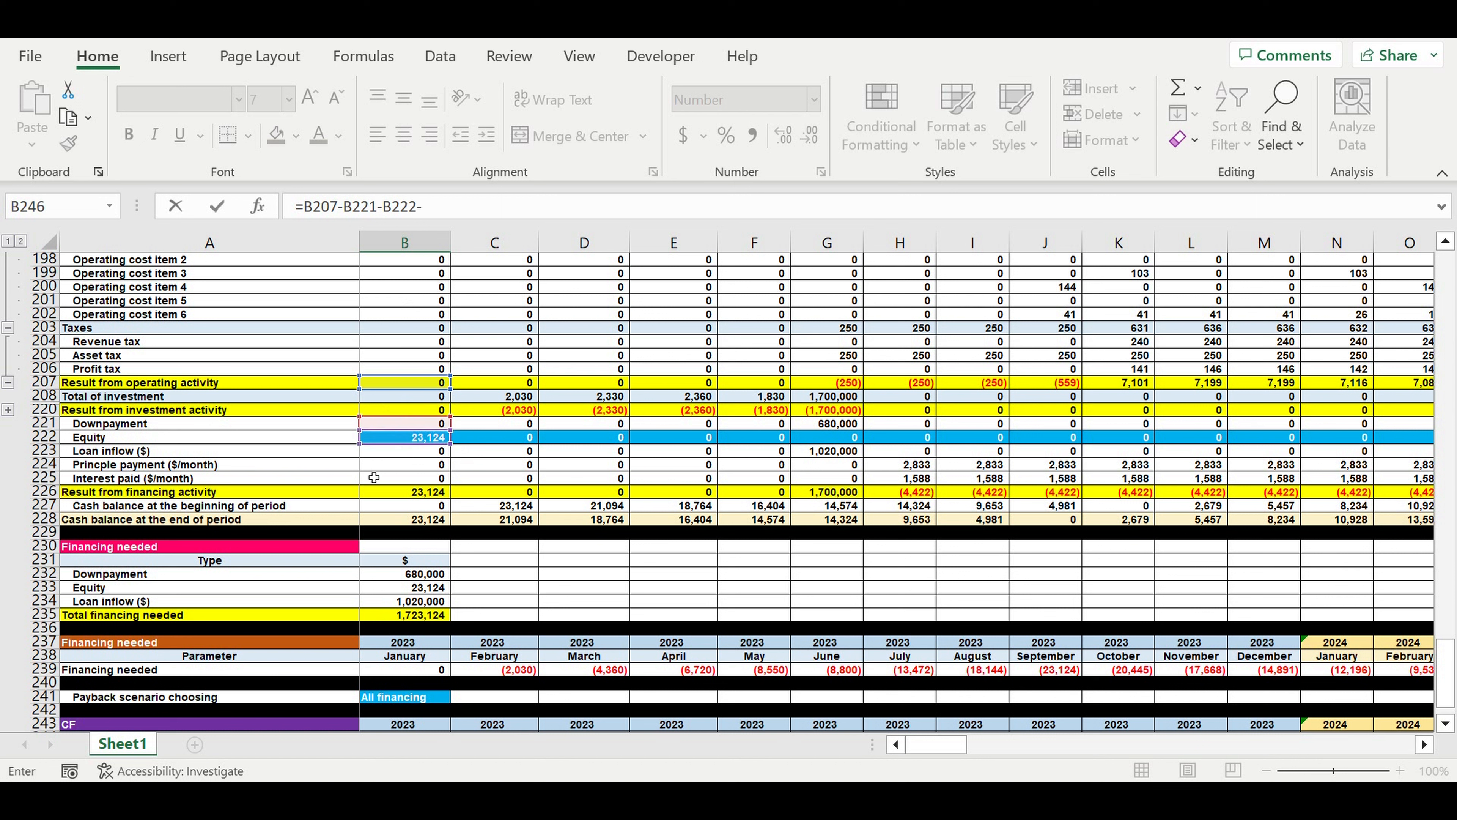
{"action": "left_click", "coordinate": [406, 468]}
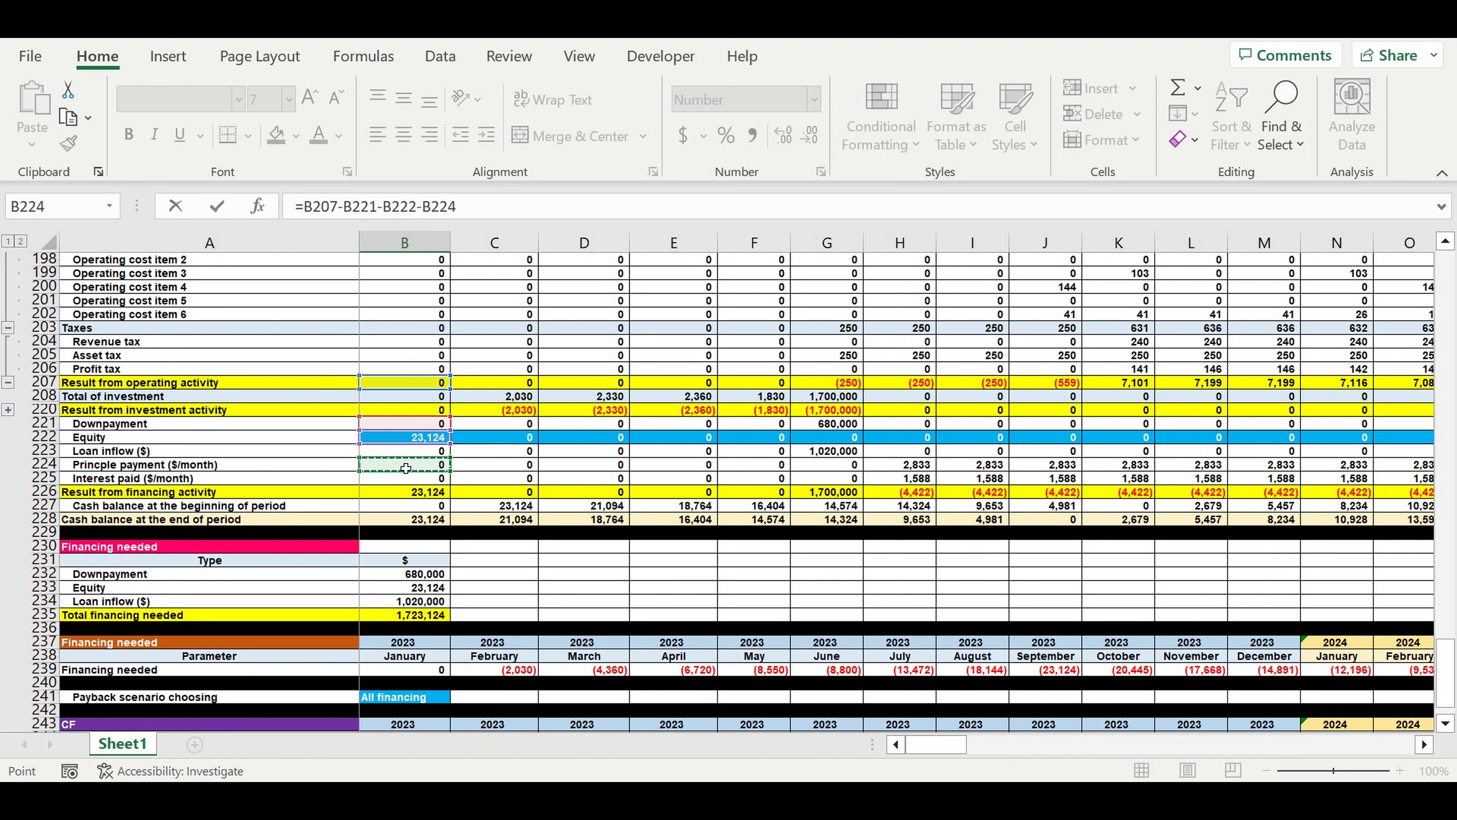
{"action": "type", "text": "-"}
{"action": "left_click", "coordinate": [401, 479]}
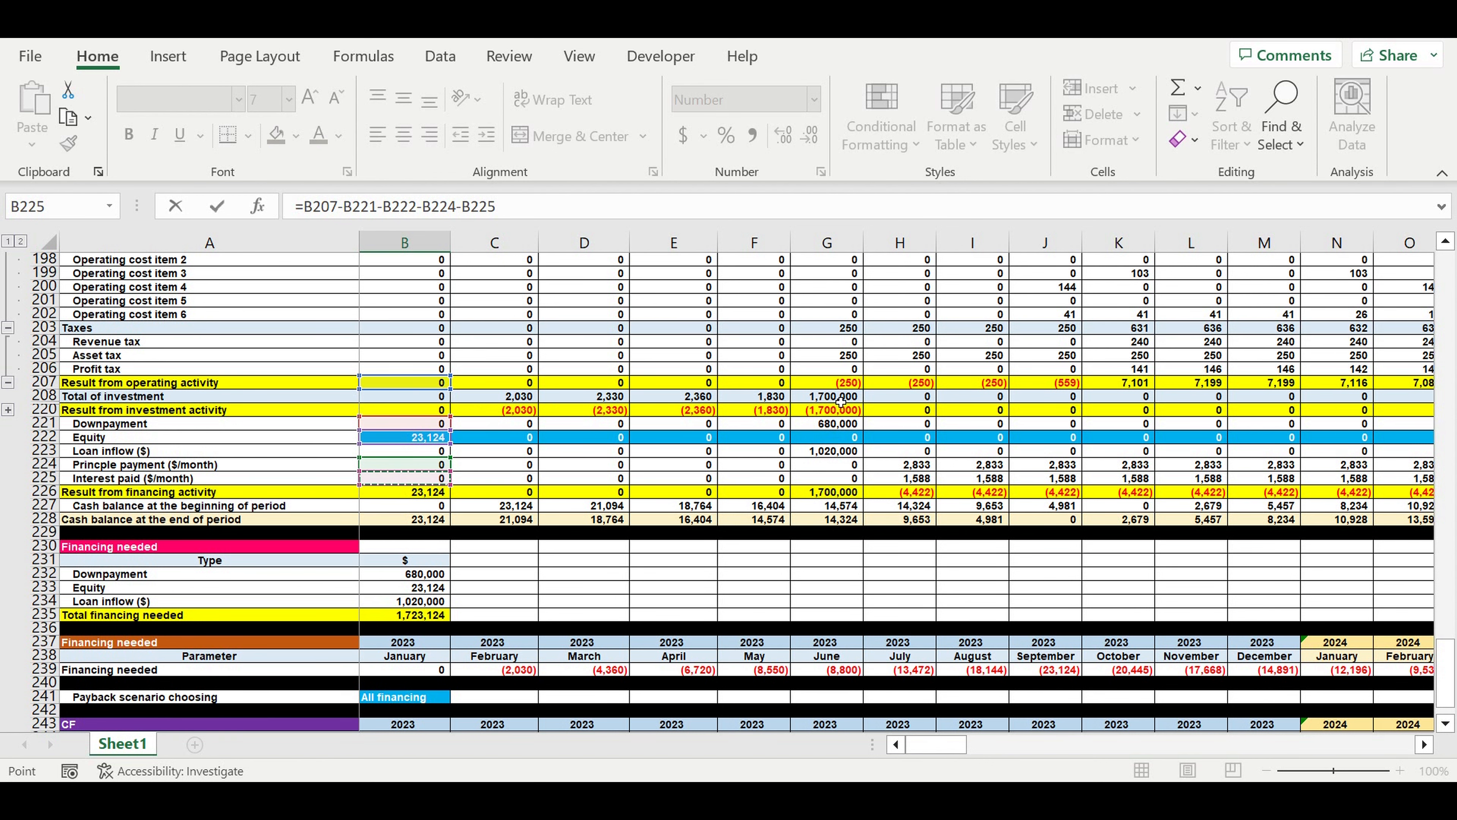
{"action": "scroll", "coordinate": [841, 402], "scroll_direction": "down", "scroll_amount": 3}
{"action": "key", "text": "Return"}
Fill the Only my money formula into C246 and append +B246 so February accumulates the previous month
{"action": "scroll", "coordinate": [575, 628], "scroll_direction": "up", "scroll_amount": 3}
{"action": "scroll", "coordinate": [594, 608], "scroll_direction": "down", "scroll_amount": 3}
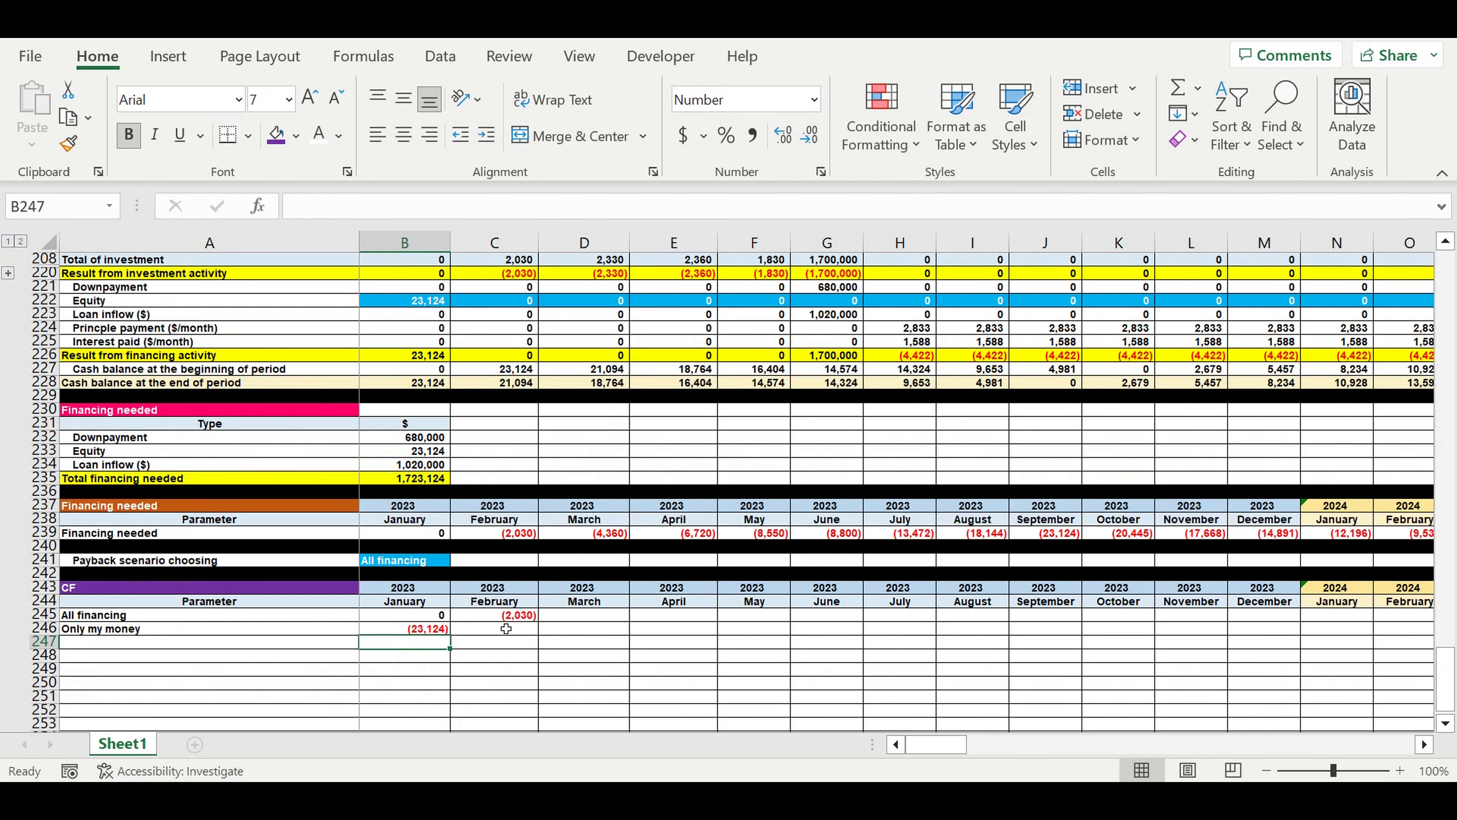
{"action": "left_click", "coordinate": [439, 629]}
{"action": "left_click_drag", "start_coordinate": [452, 635], "coordinate": [538, 635]}
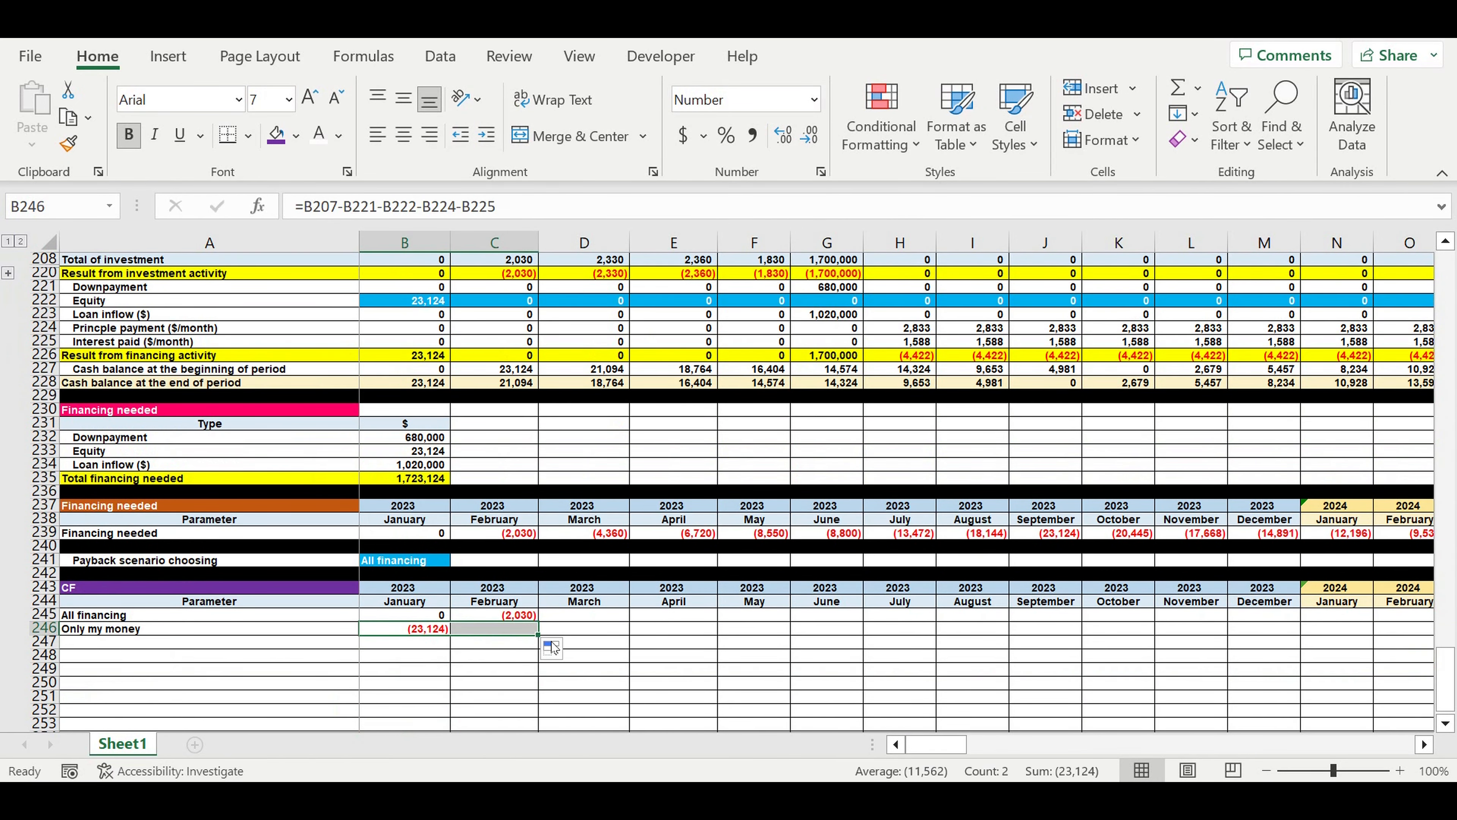
{"action": "left_click", "coordinate": [493, 628]}
{"action": "left_click", "coordinate": [505, 207]}
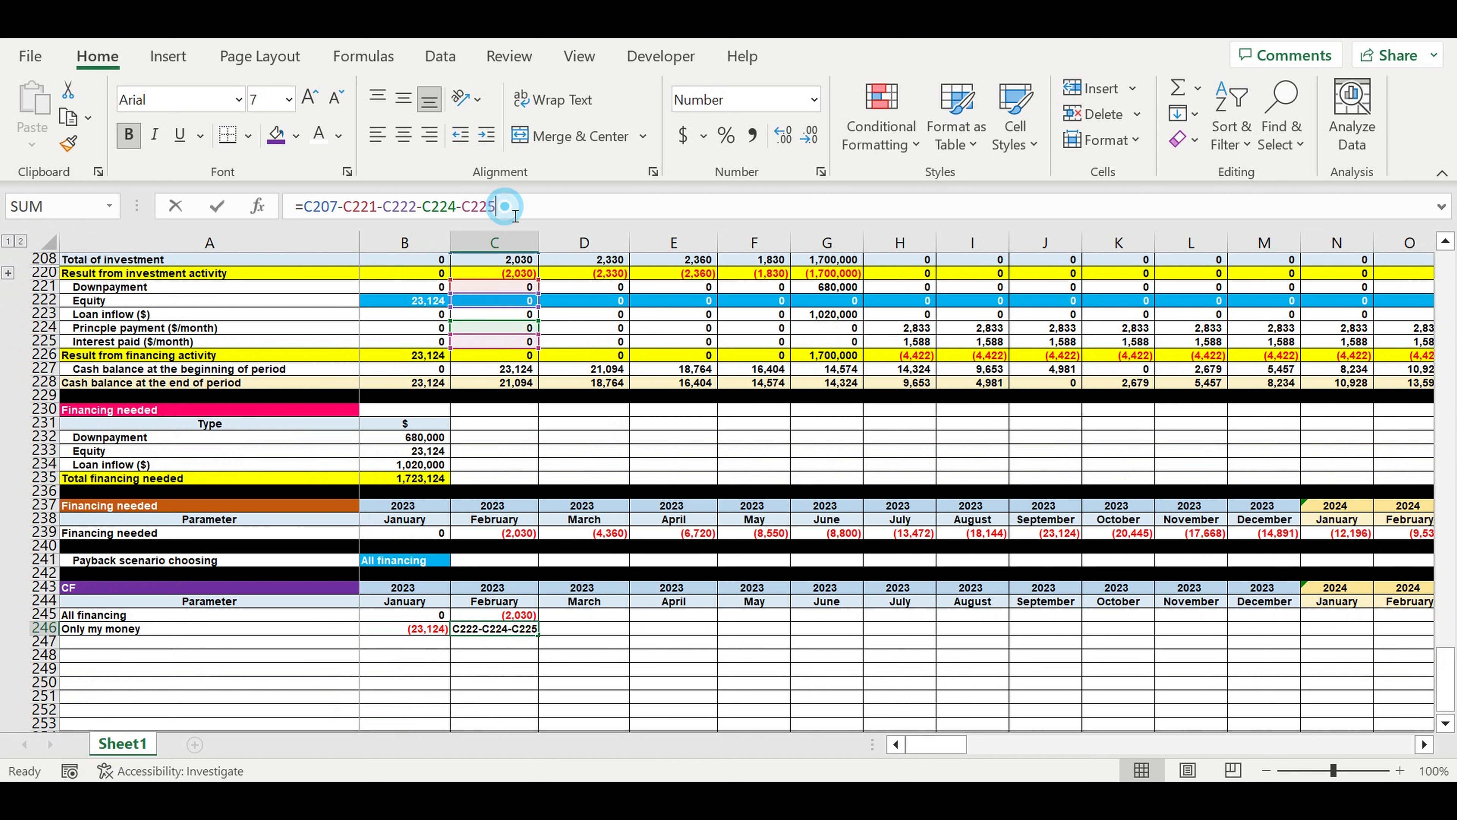
{"action": "type", "text": "+"}
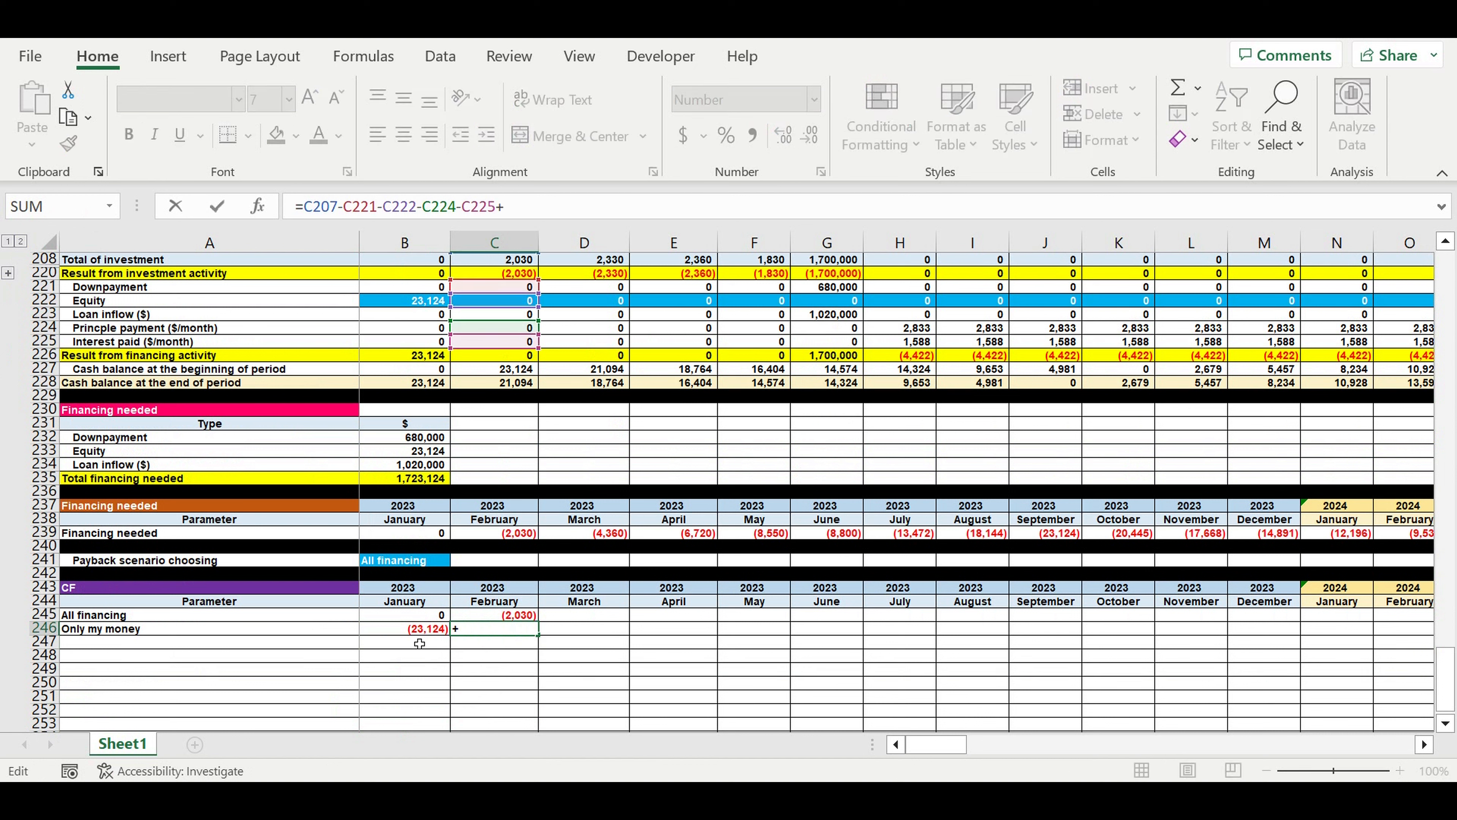
{"action": "left_click", "coordinate": [402, 628]}
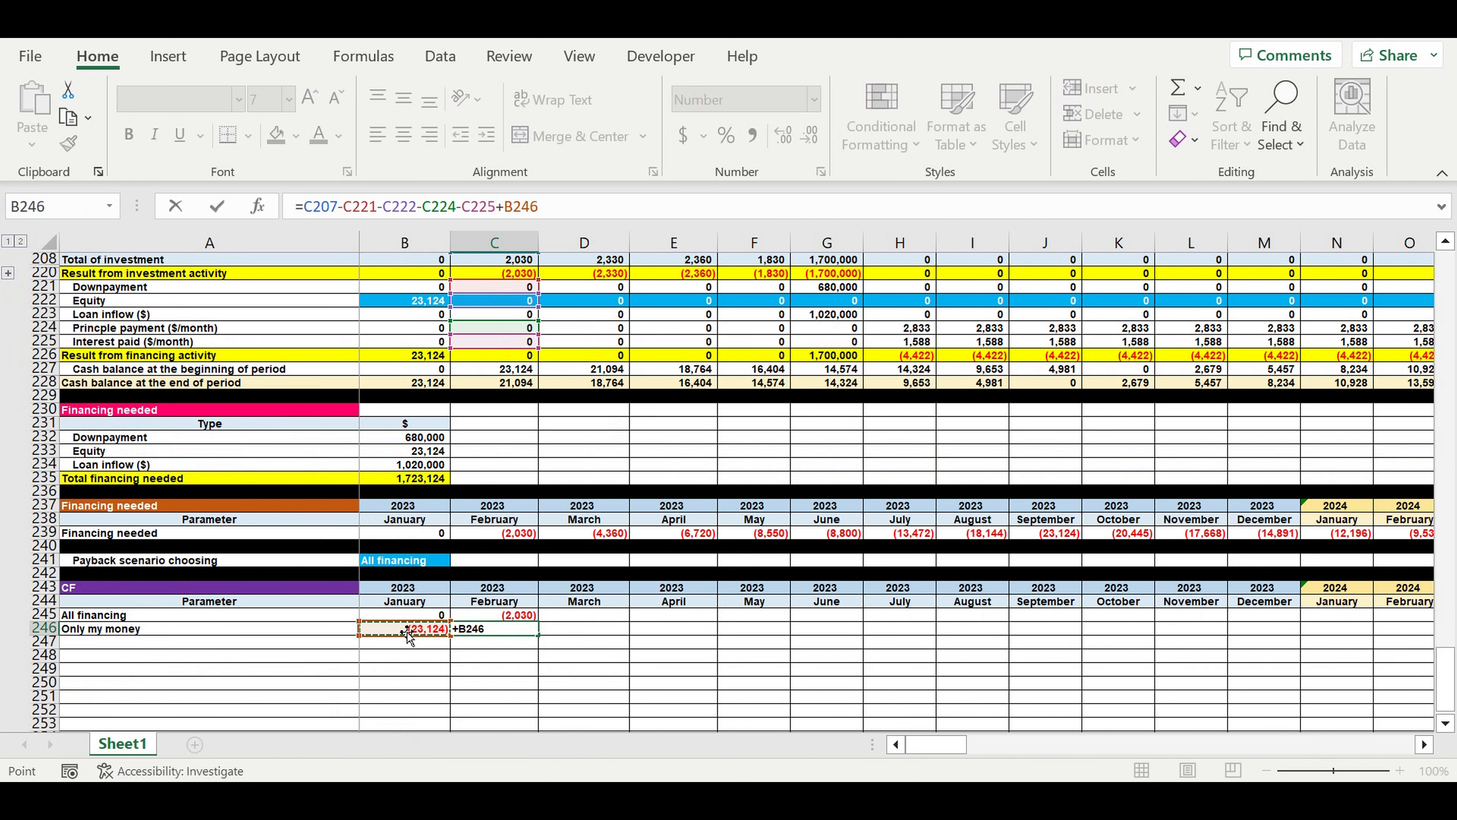
{"action": "key", "text": "Return"}
Fill the formulas in C245:C246 across the CF timeline through December 2032 in column DQ
{"action": "left_click_drag", "start_coordinate": [512, 618], "coordinate": [1250, 639]}
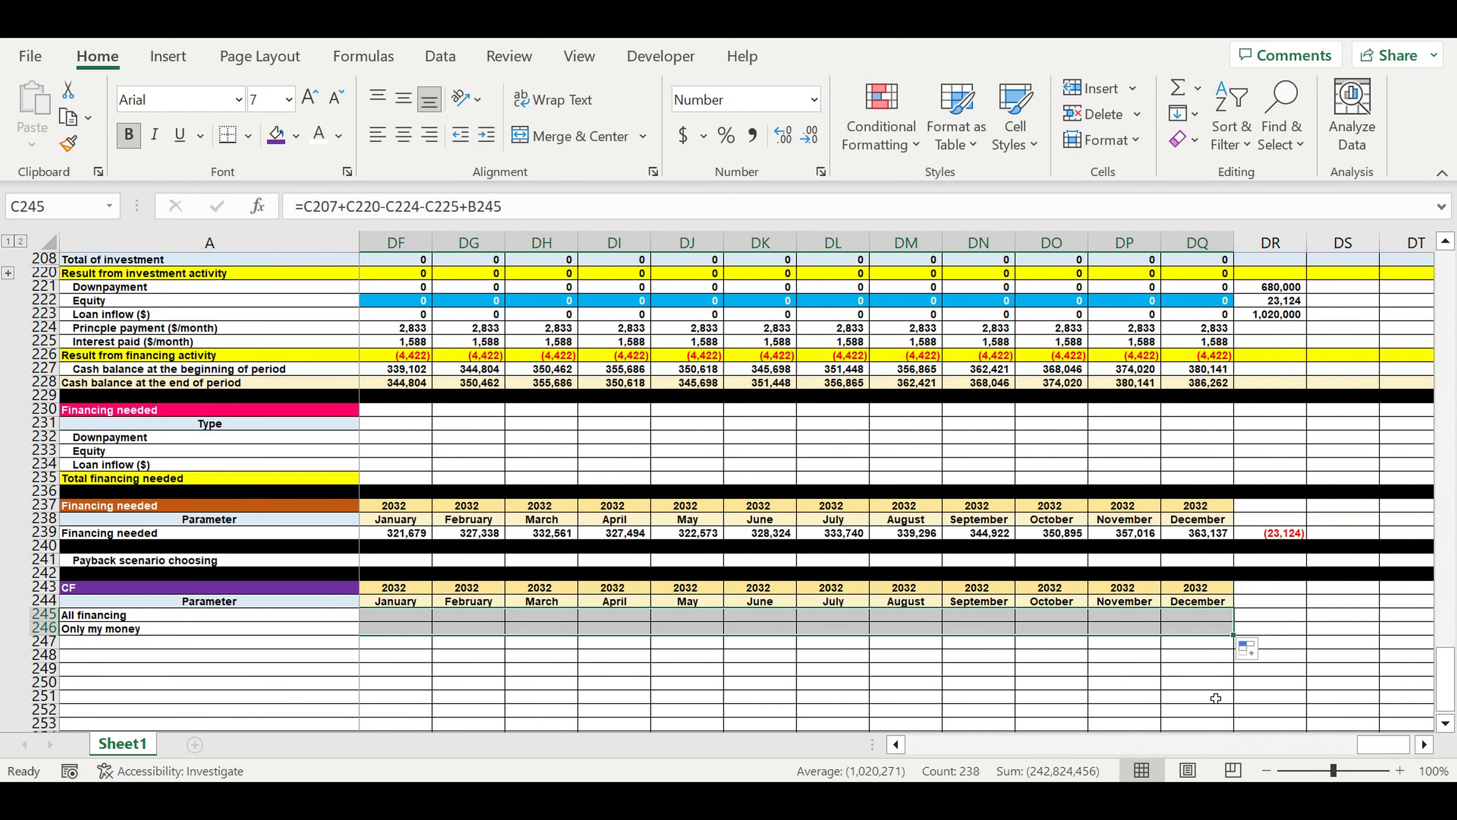
{"action": "left_click", "coordinate": [1153, 690]}
{"action": "left_click_drag", "start_coordinate": [1388, 744], "coordinate": [834, 748]}
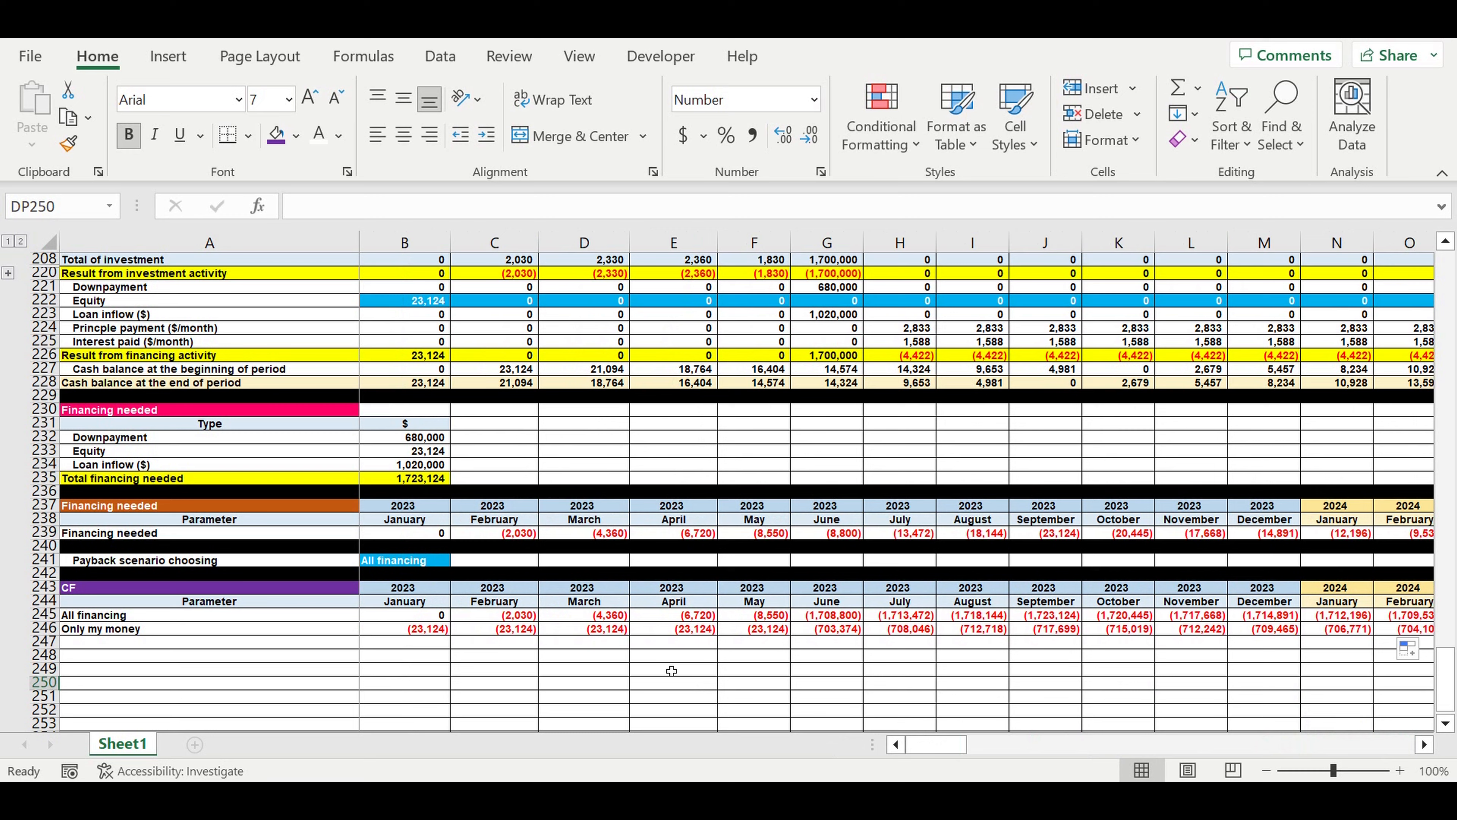
Label cell A247 below the Only my money row as Chosen payback period scenario
{"action": "scroll", "coordinate": [672, 669], "scroll_direction": "down", "scroll_amount": 2}
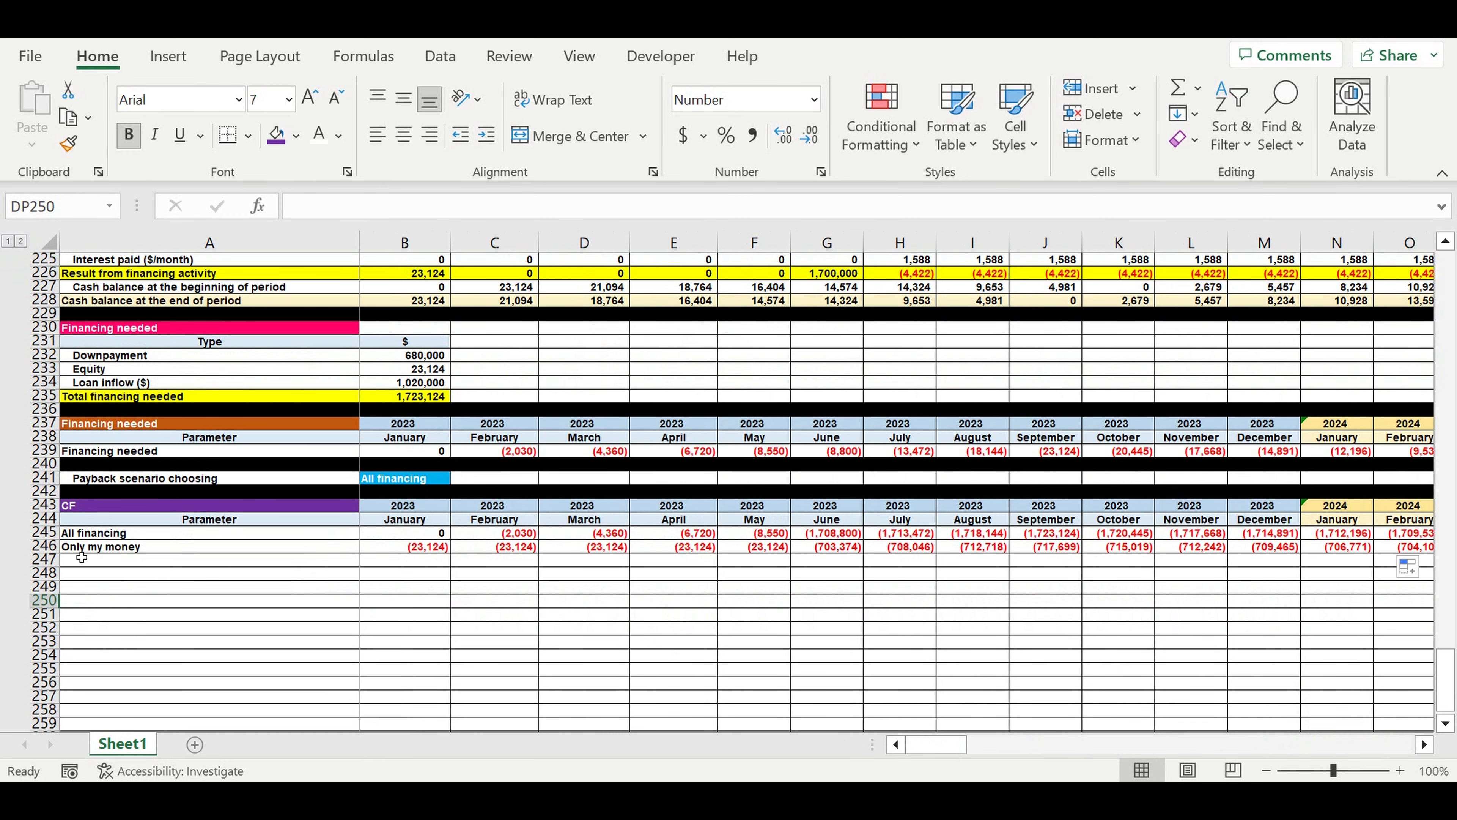
{"action": "left_click", "coordinate": [86, 561]}
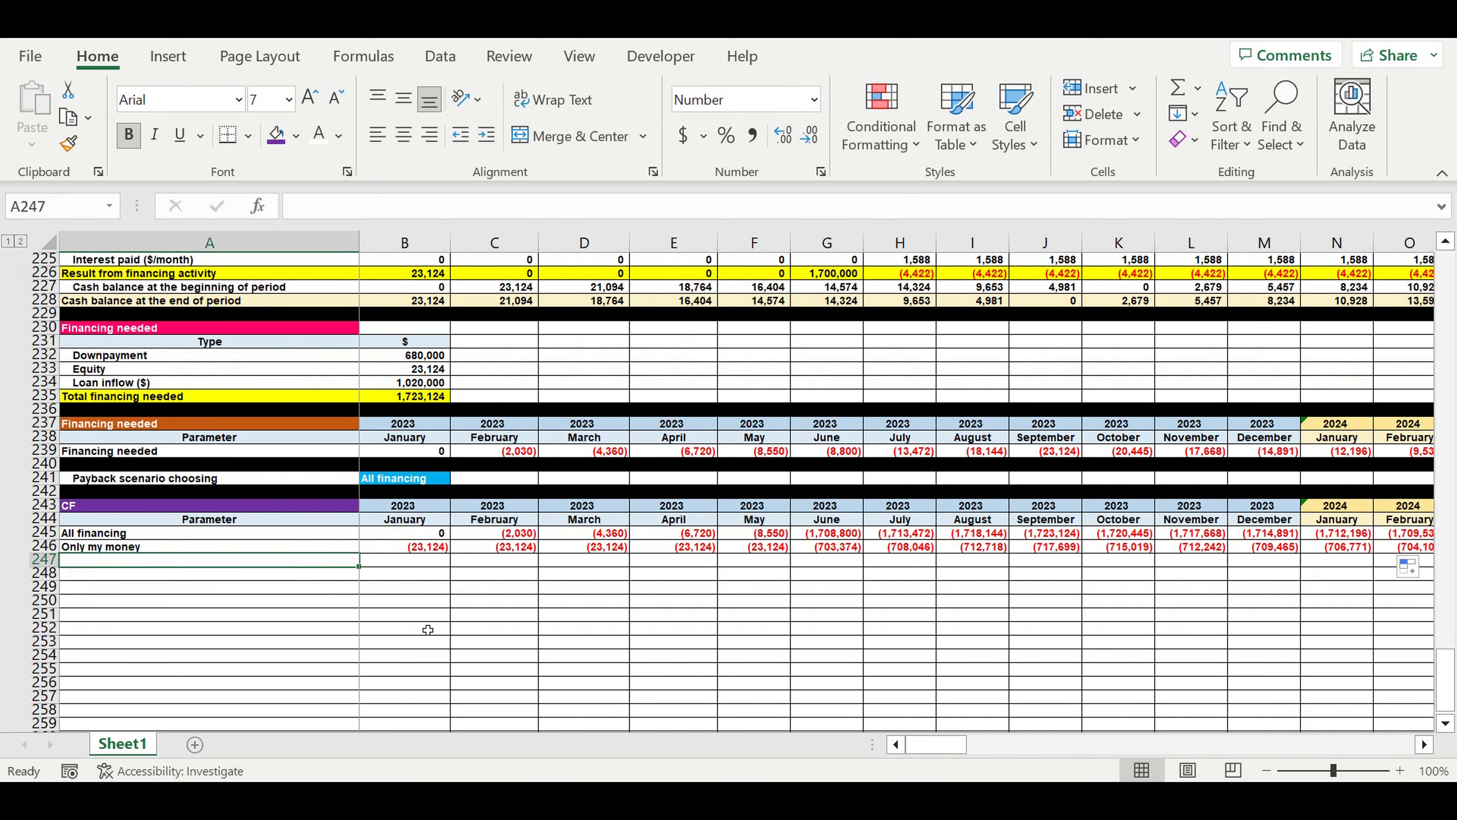
{"action": "type", "text": "Chosen payba"}
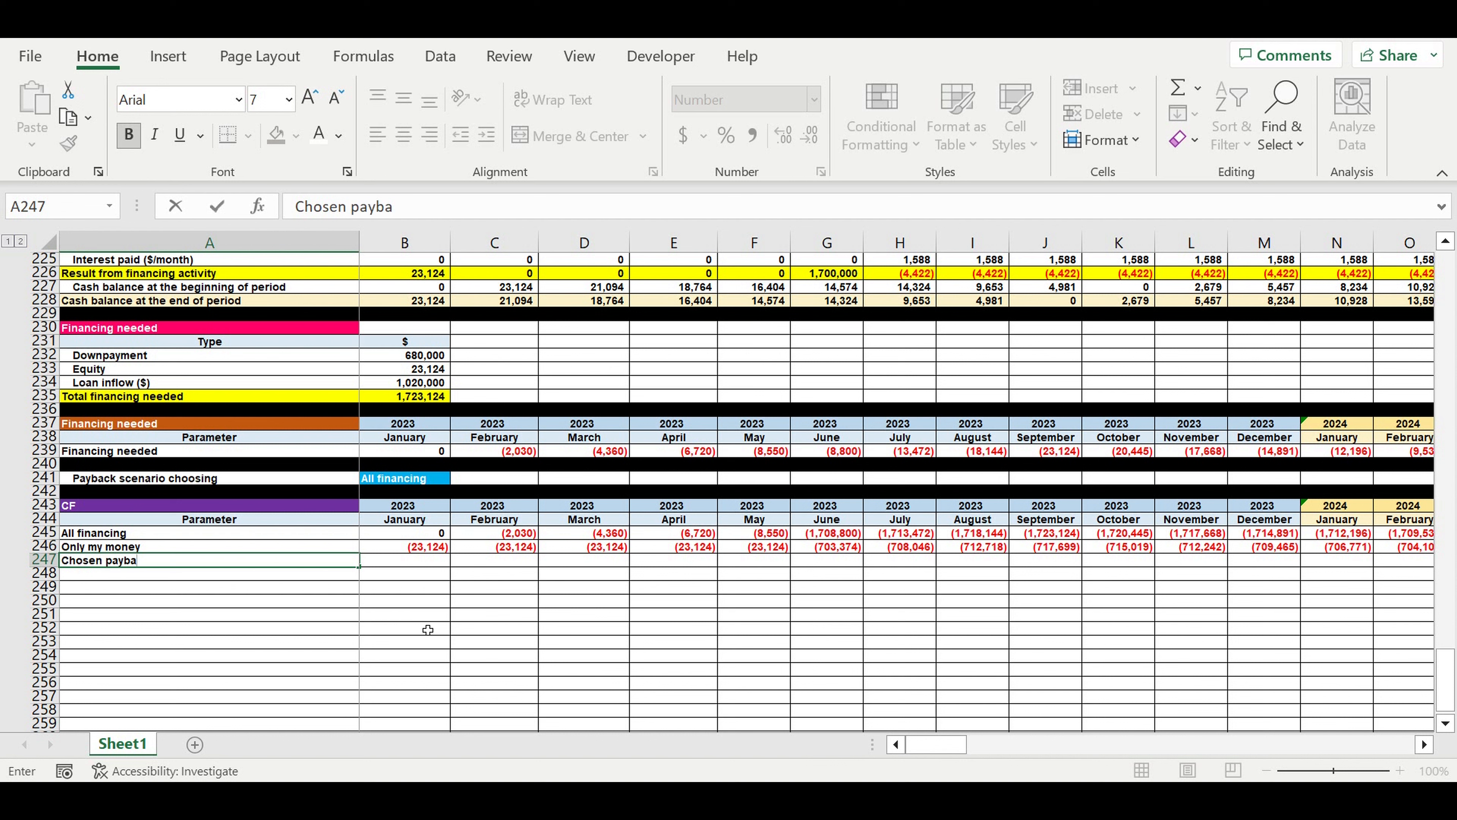
{"action": "type", "text": "ck period scen"}
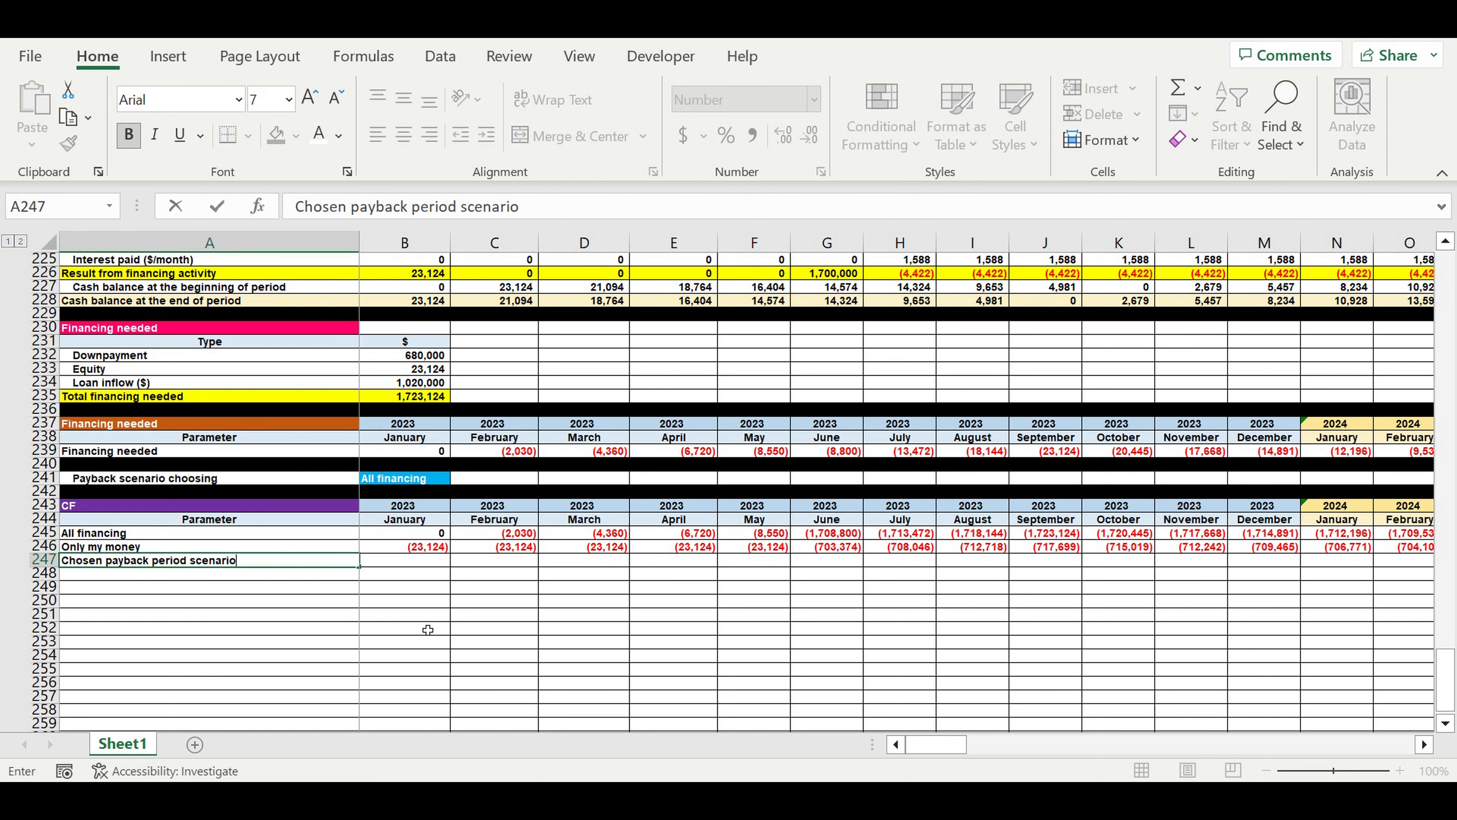
{"action": "type", "text": "ario"}
{"action": "key", "text": "Return"}
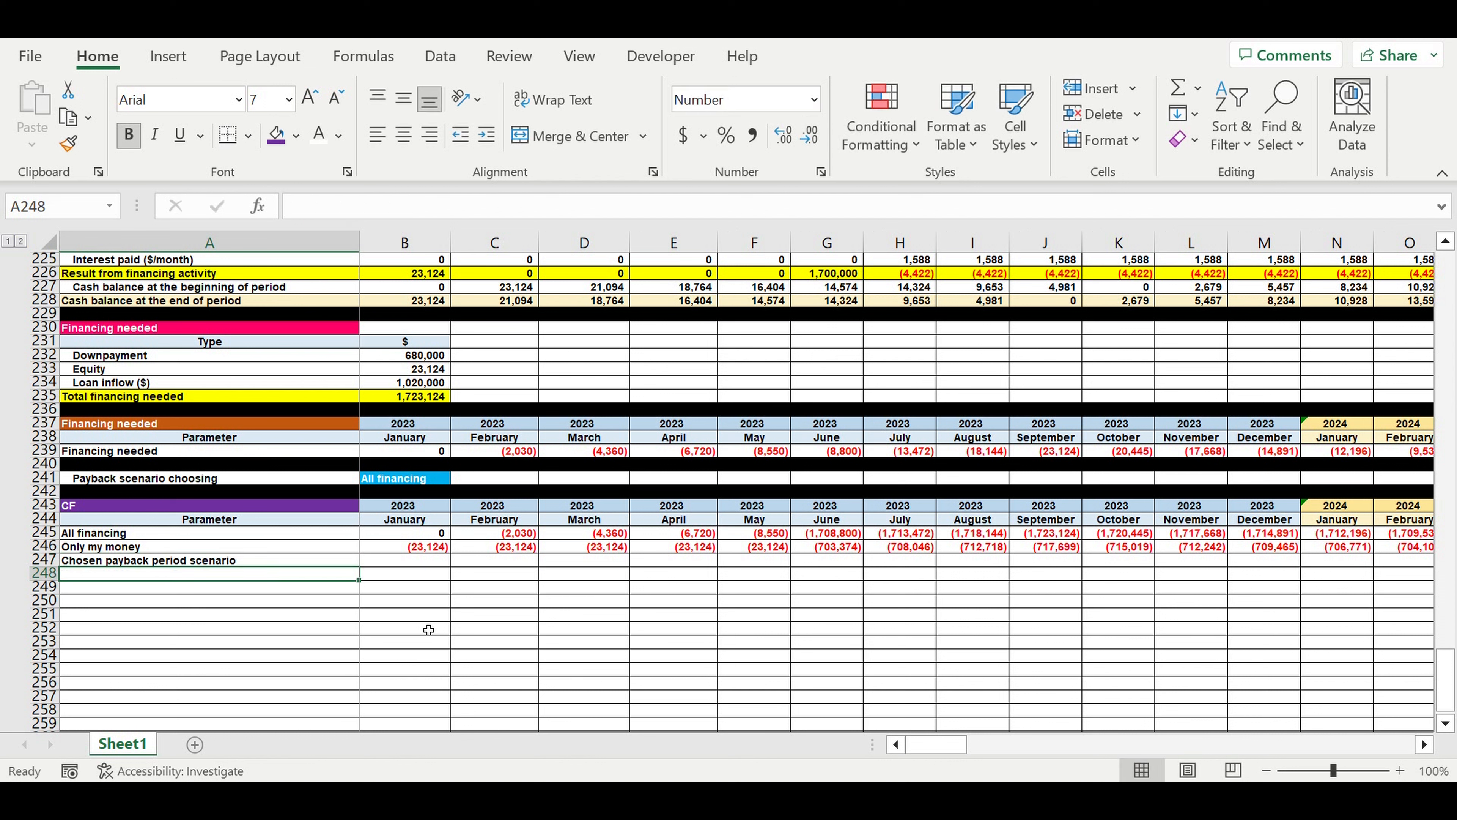
Start an IF formula in B247 with the absolute test $B$241=$E$1, comparing the chosen scenario with All financing
{"action": "left_click", "coordinate": [396, 558]}
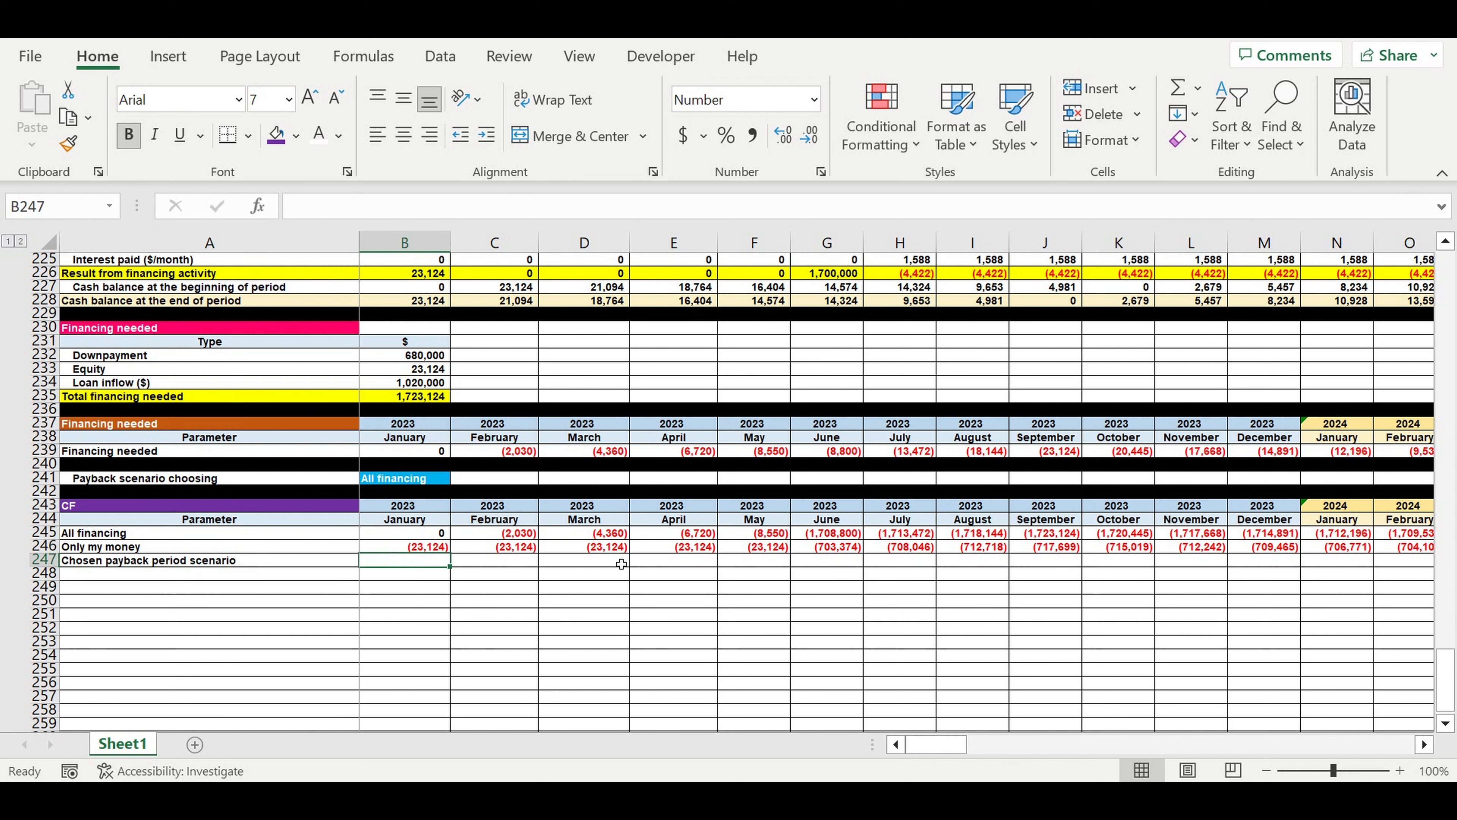
{"action": "type", "text": "=if("}
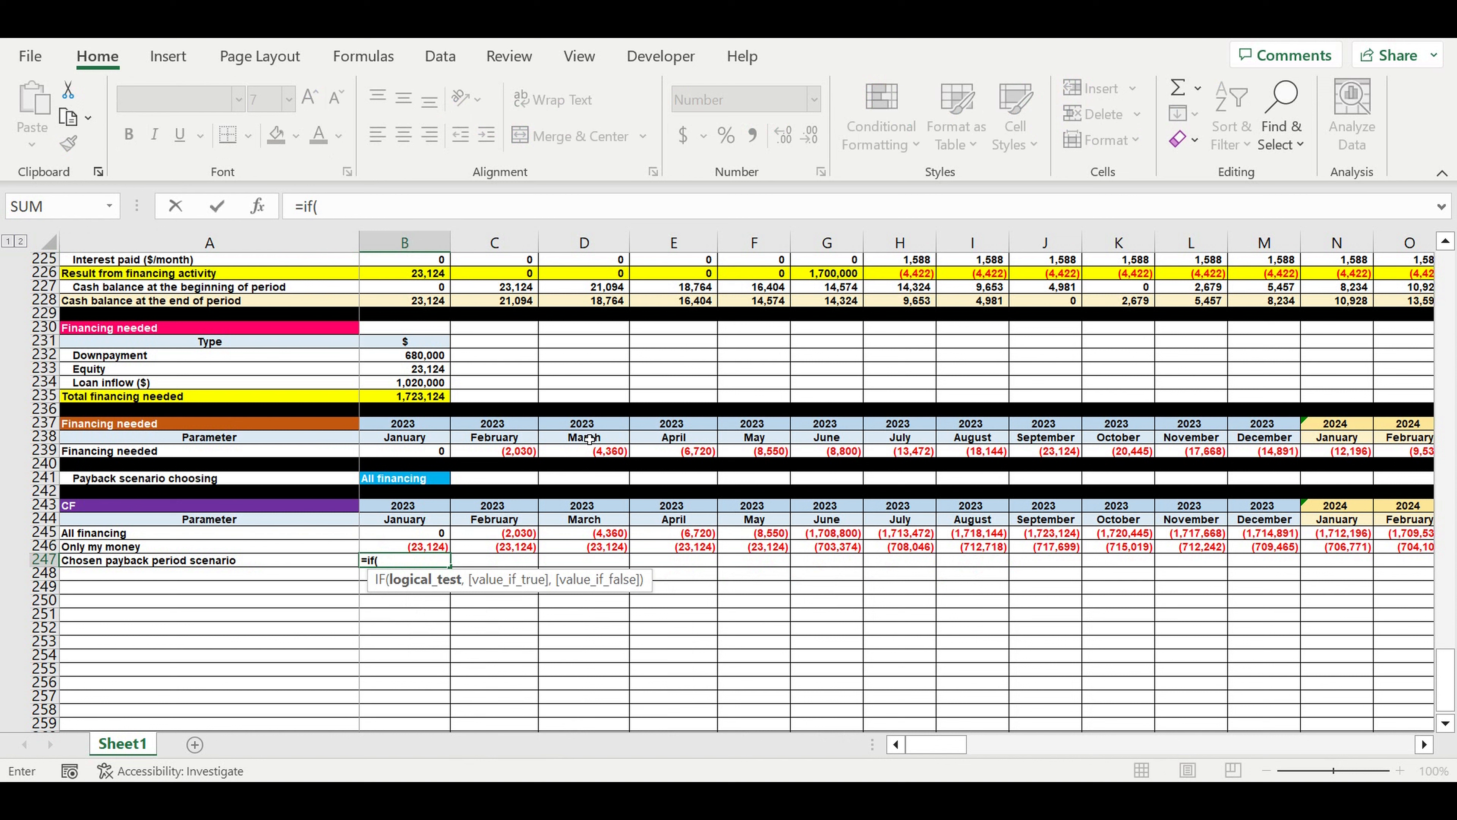
{"action": "left_click", "coordinate": [414, 484]}
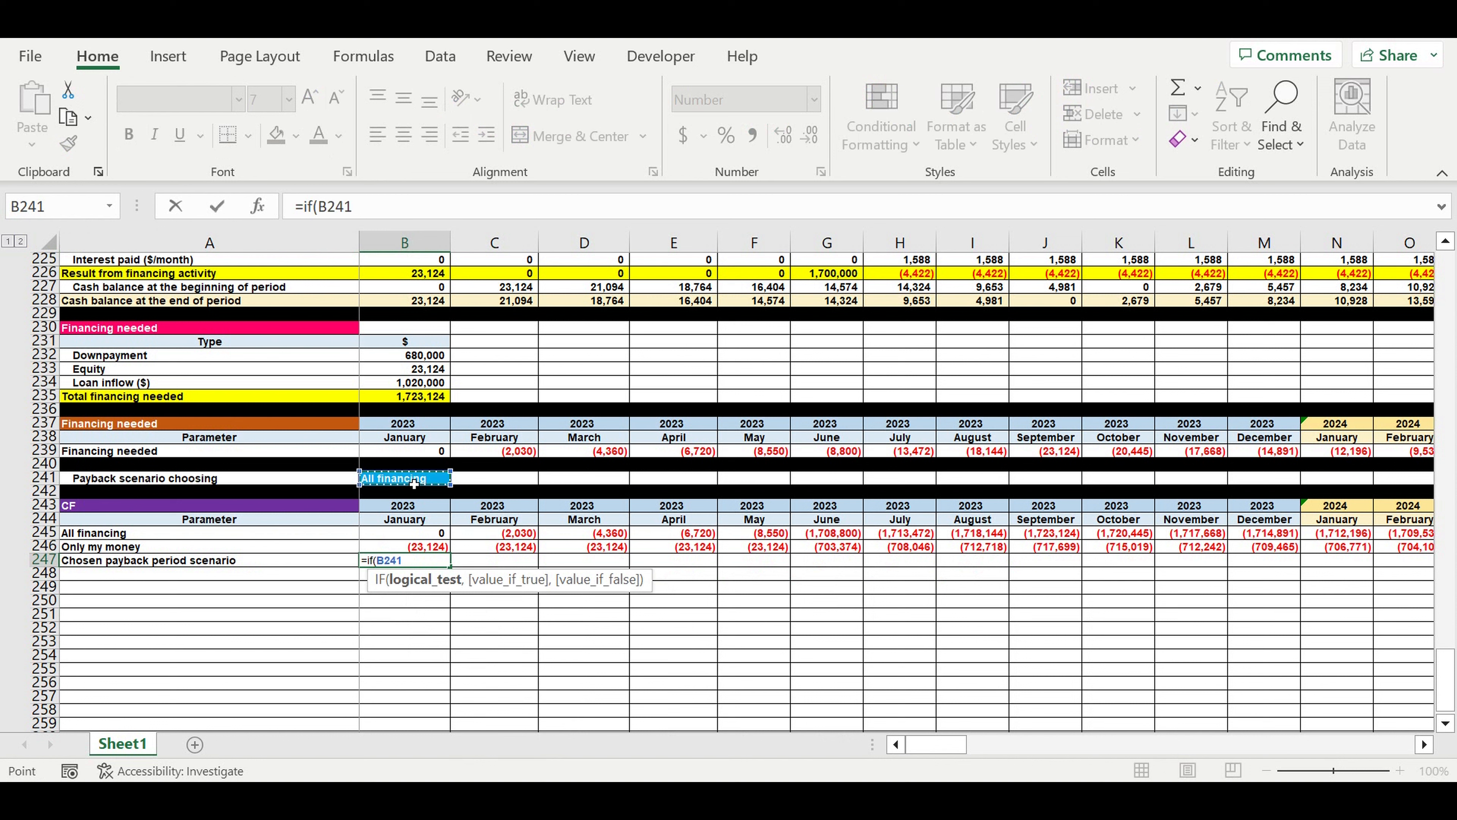
{"action": "left_click", "coordinate": [333, 208]}
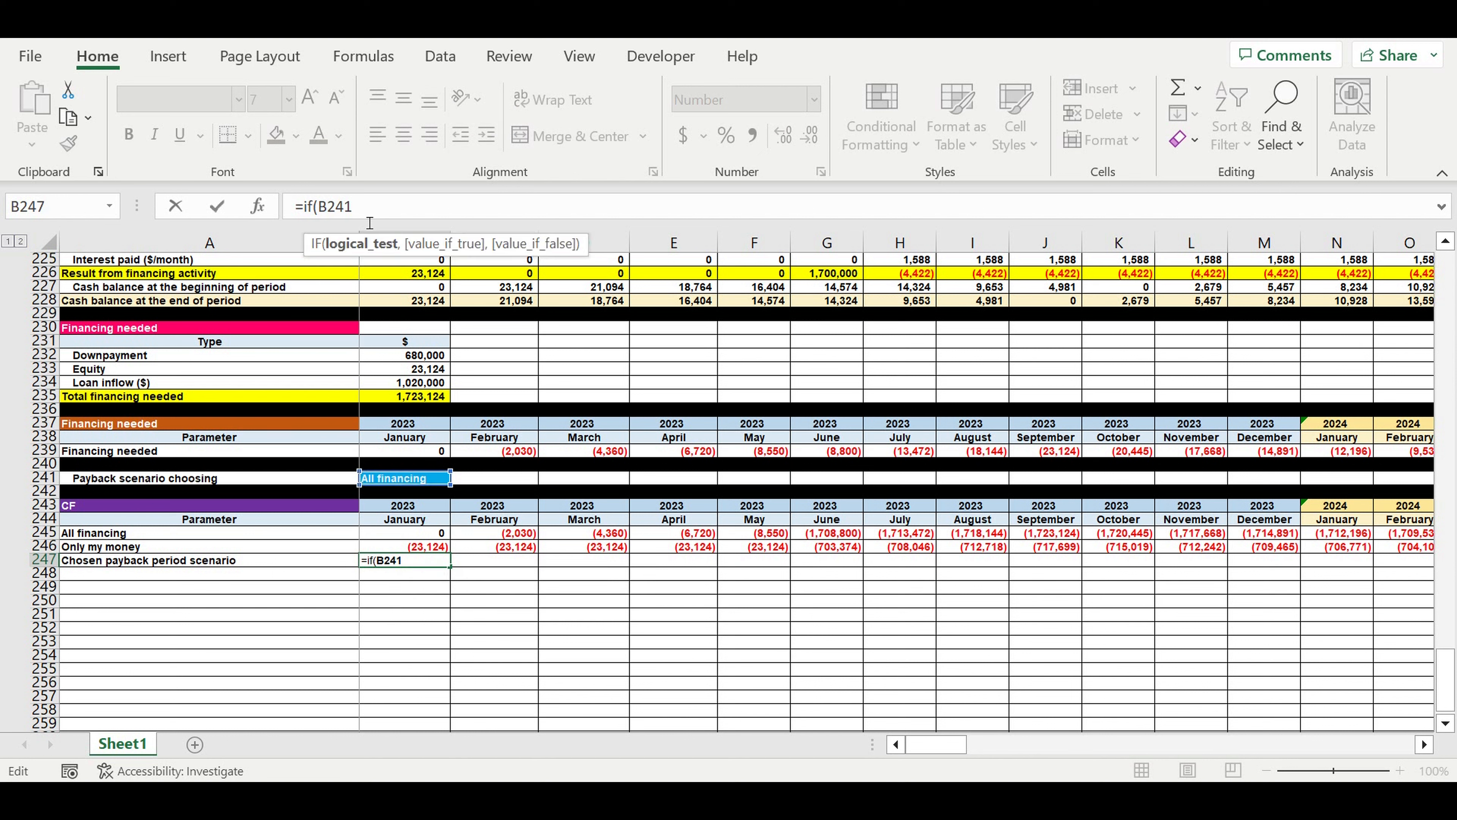
{"action": "type", "text": "$"}
{"action": "left_click", "coordinate": [343, 207]}
{"action": "type", "text": "$"}
{"action": "left_click", "coordinate": [409, 207]}
{"action": "type", "text": "="}
{"action": "left_click_drag", "start_coordinate": [1445, 683], "coordinate": [1446, 282]}
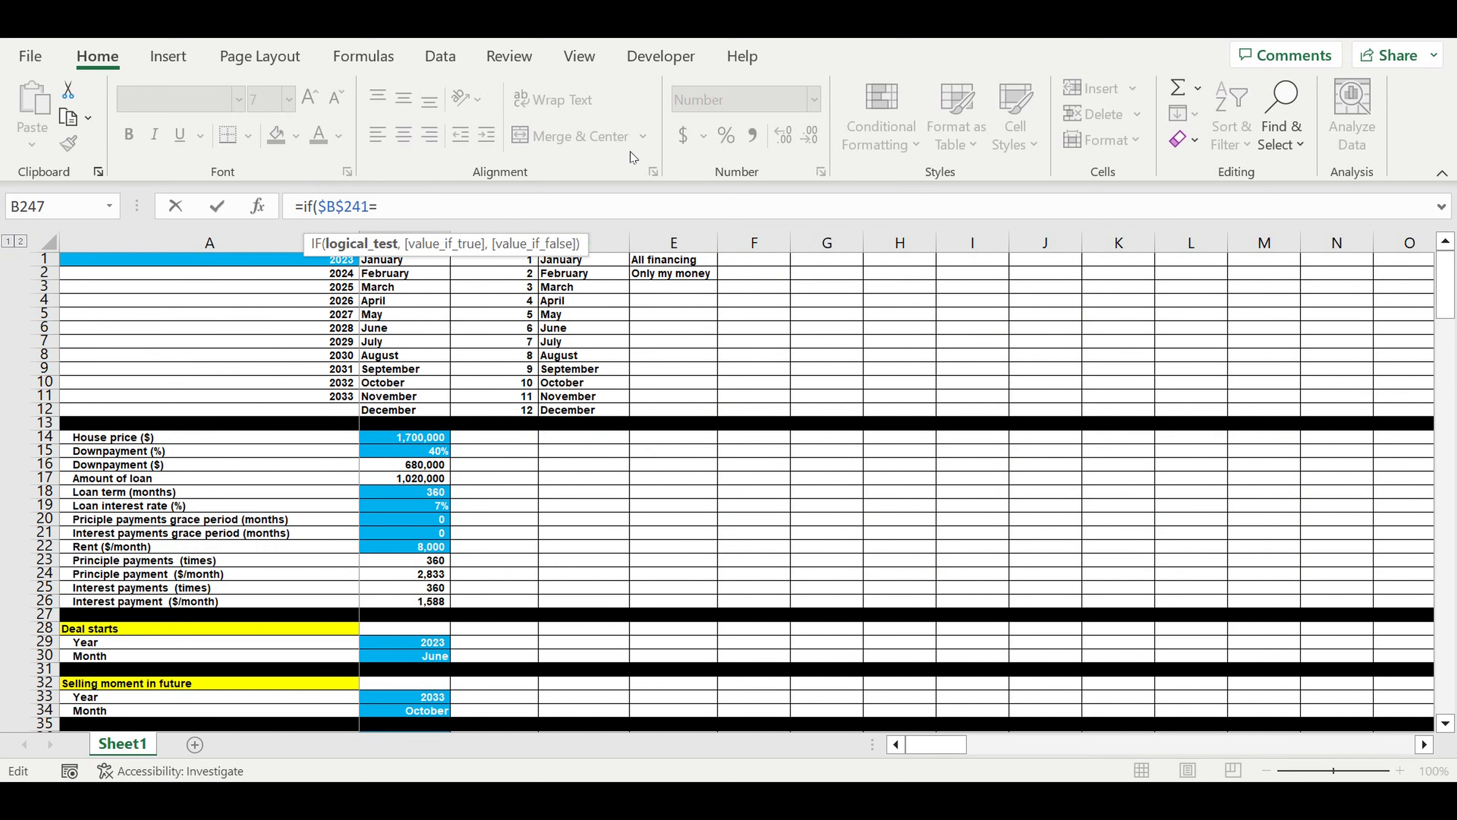
{"action": "left_click", "coordinate": [662, 266]}
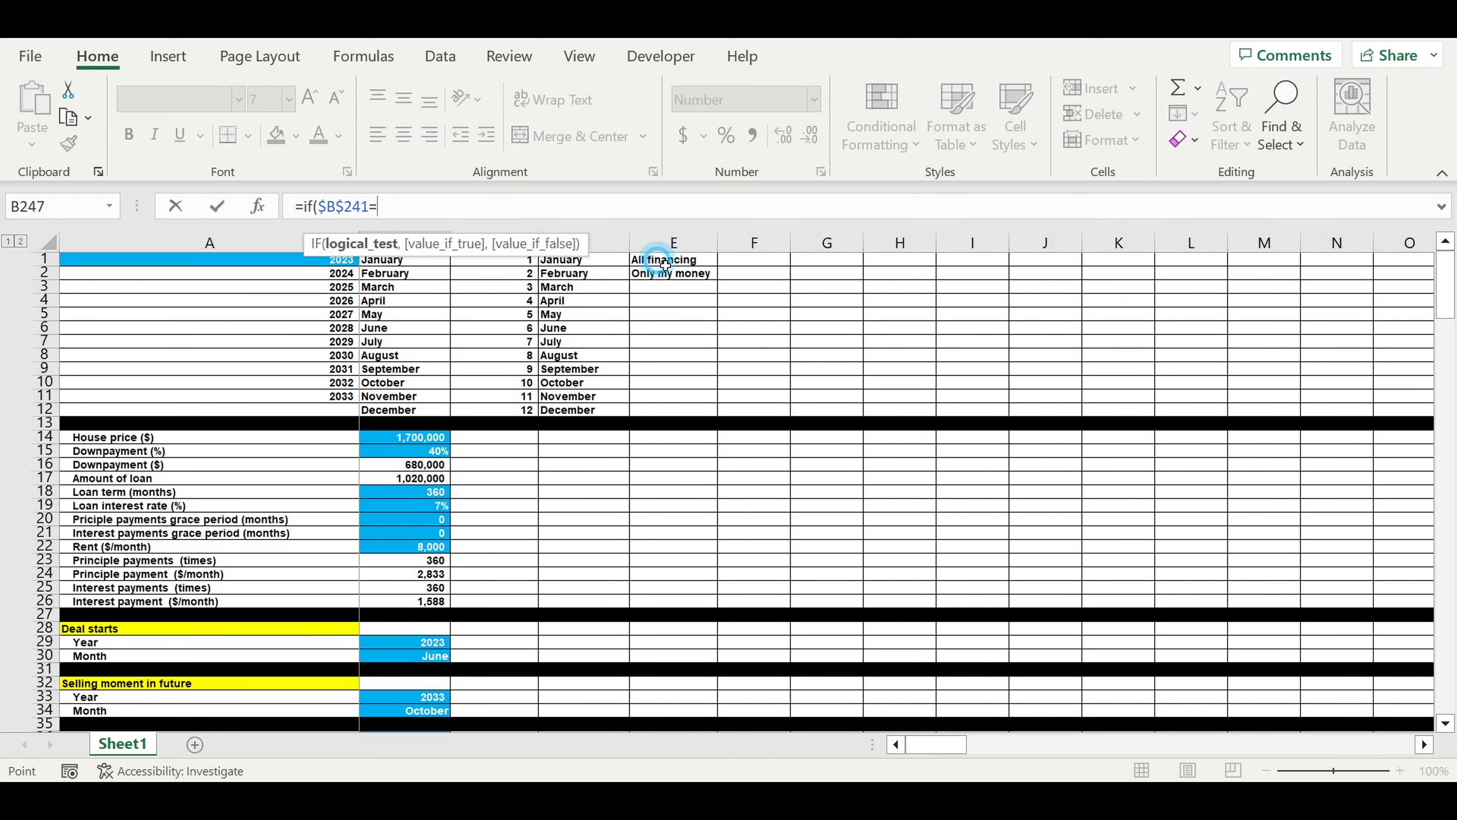
{"action": "left_click", "coordinate": [388, 214]}
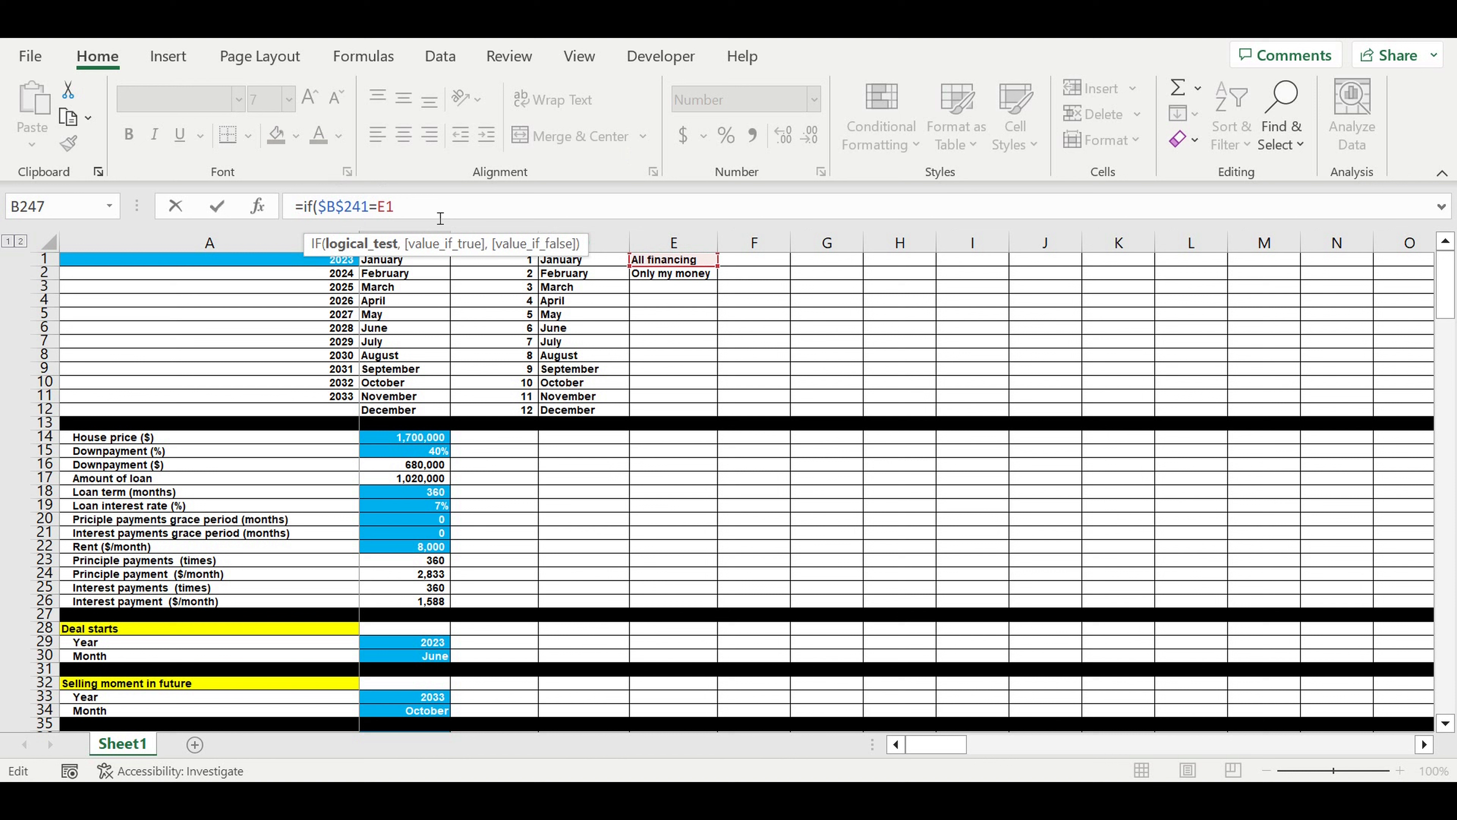
{"action": "type", "text": "$1,"}
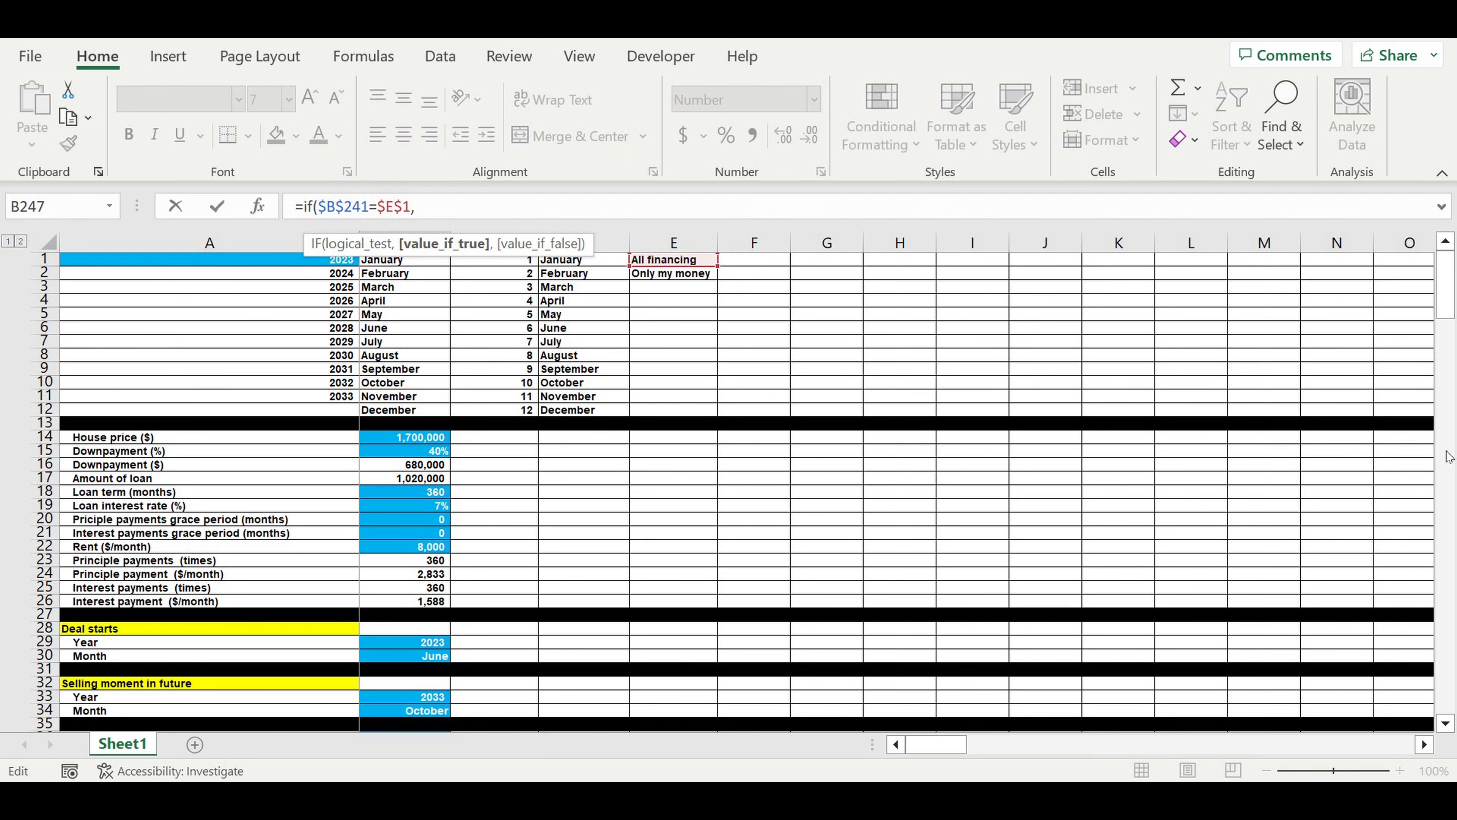
Complete the B247 formula as =IF($B$241=$E$1,B245,B246) and fill it across to June 2023 in column G
{"action": "left_click_drag", "start_coordinate": [1450, 291], "coordinate": [1451, 689]}
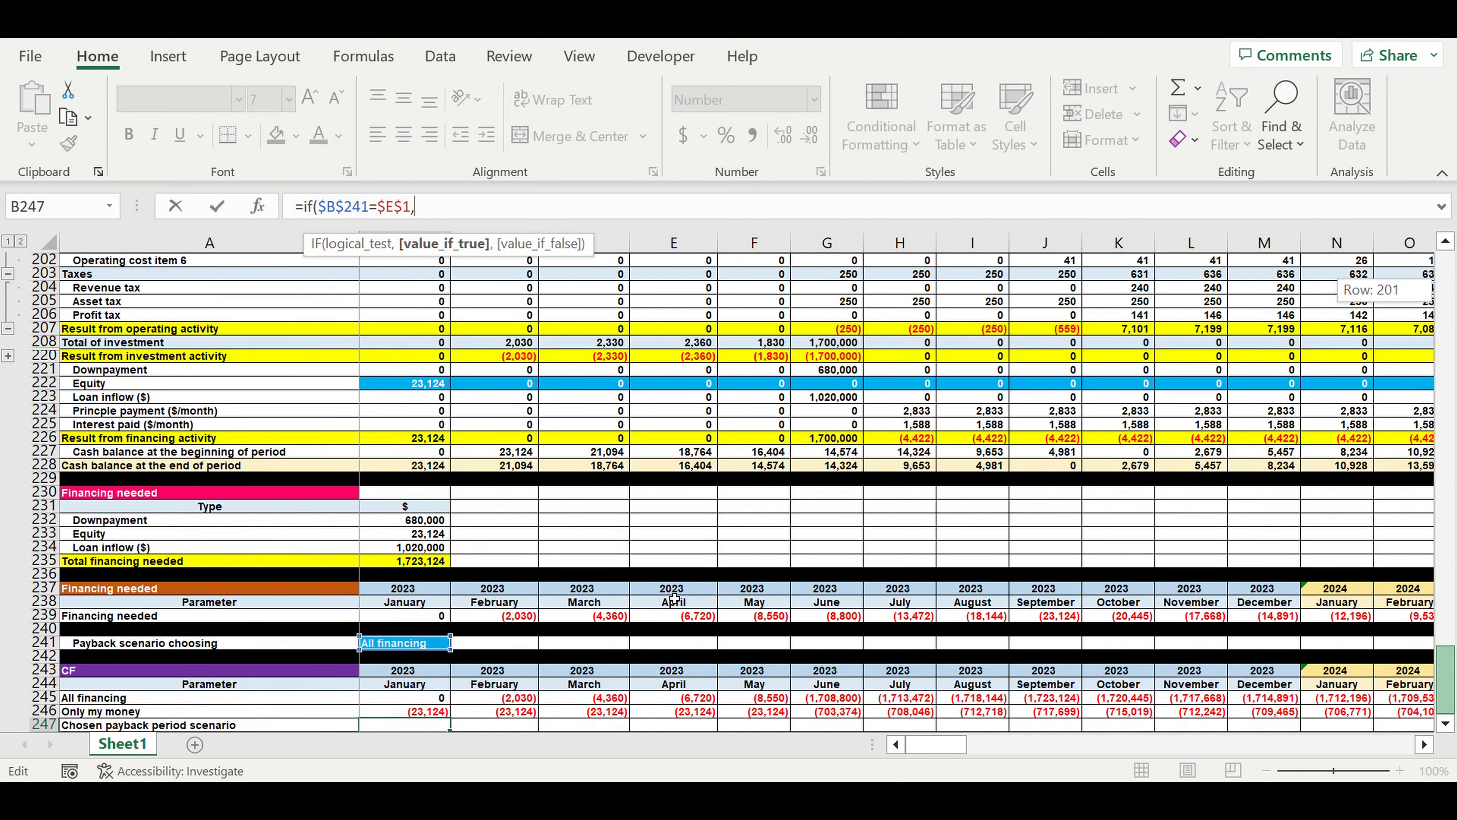
{"action": "scroll", "coordinate": [674, 599], "scroll_direction": "down", "scroll_amount": 2}
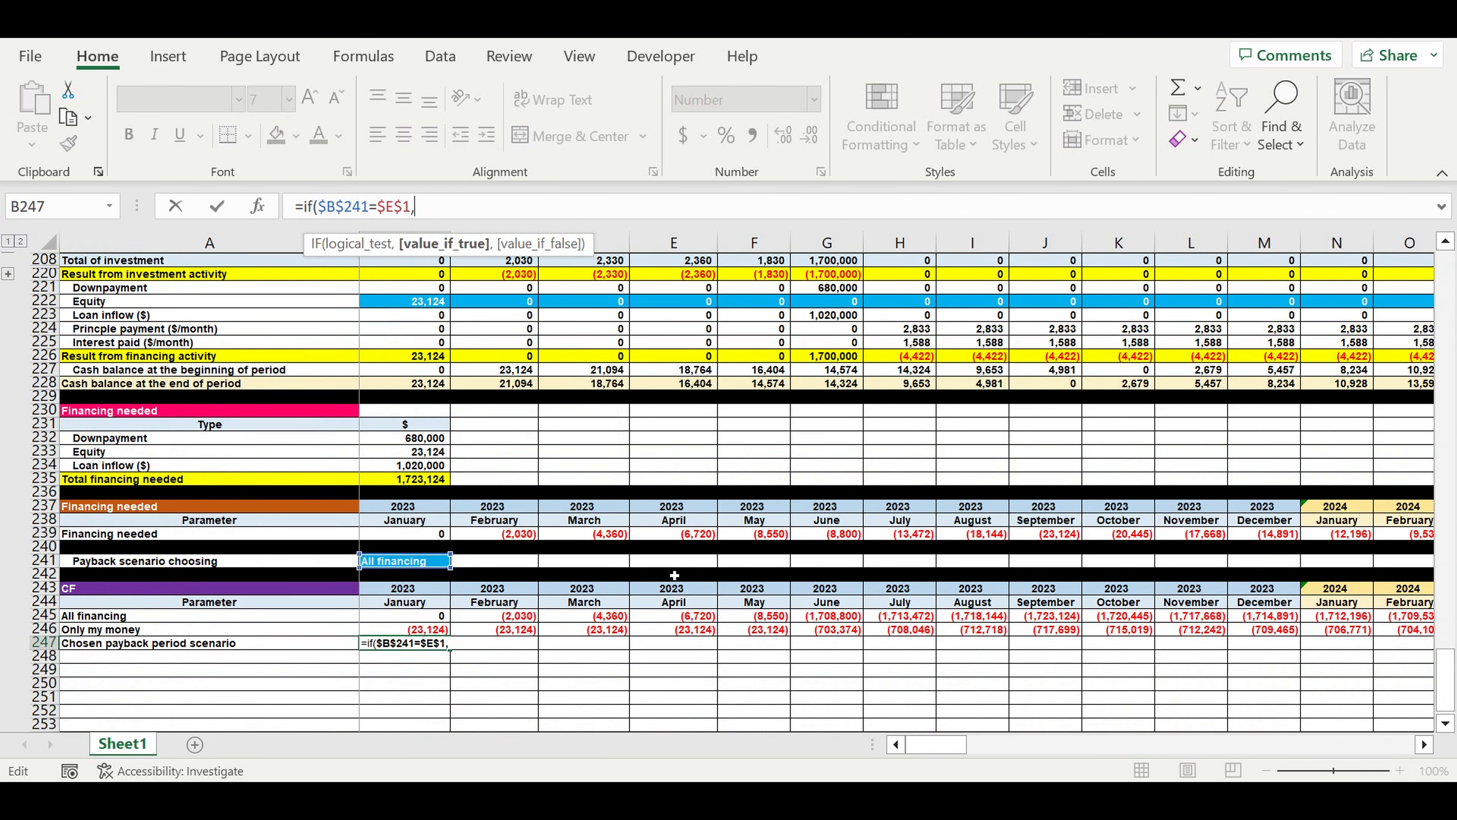
{"action": "left_click", "coordinate": [396, 619]}
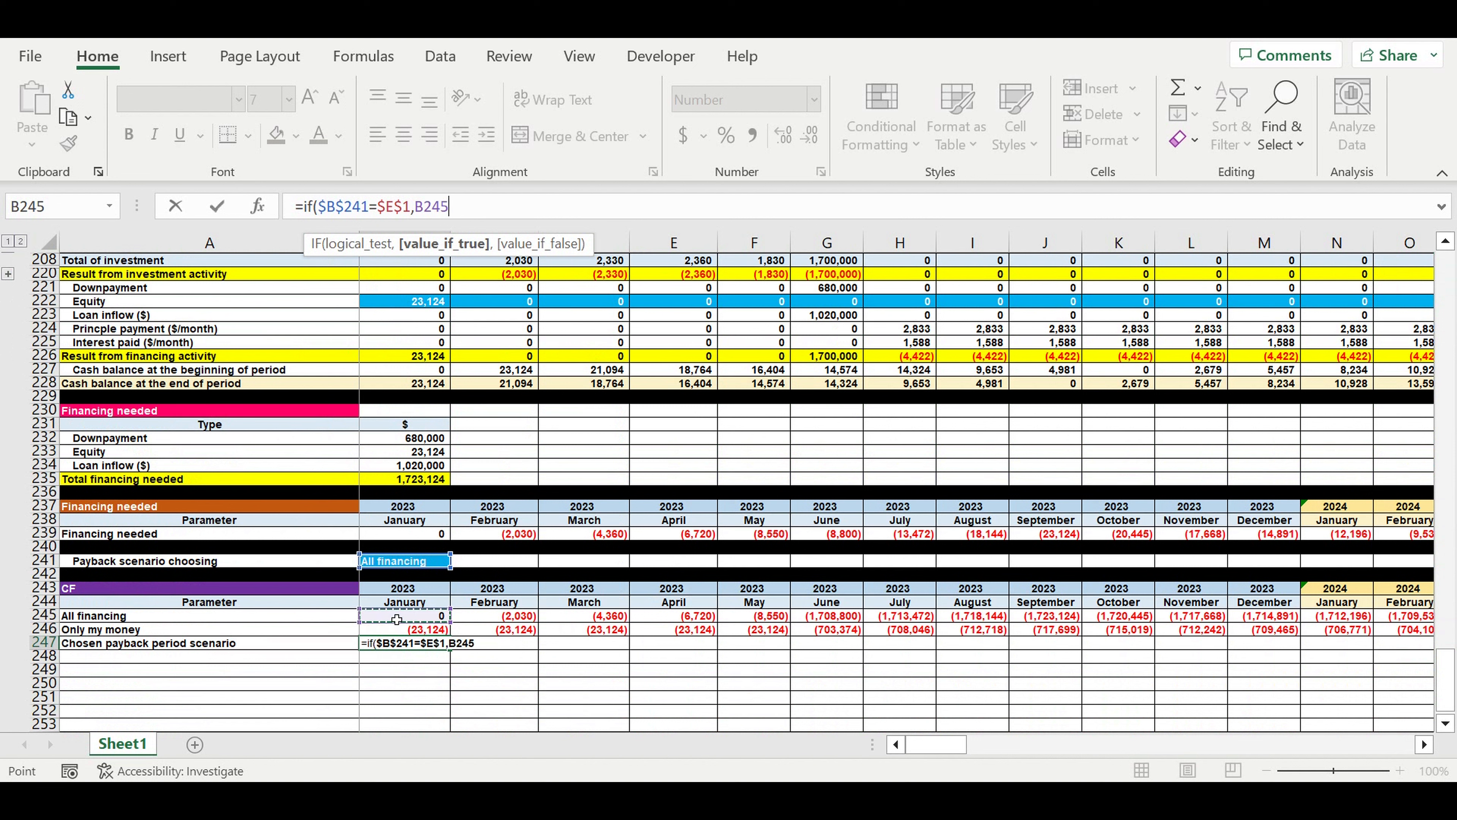
{"action": "type", "text": ","}
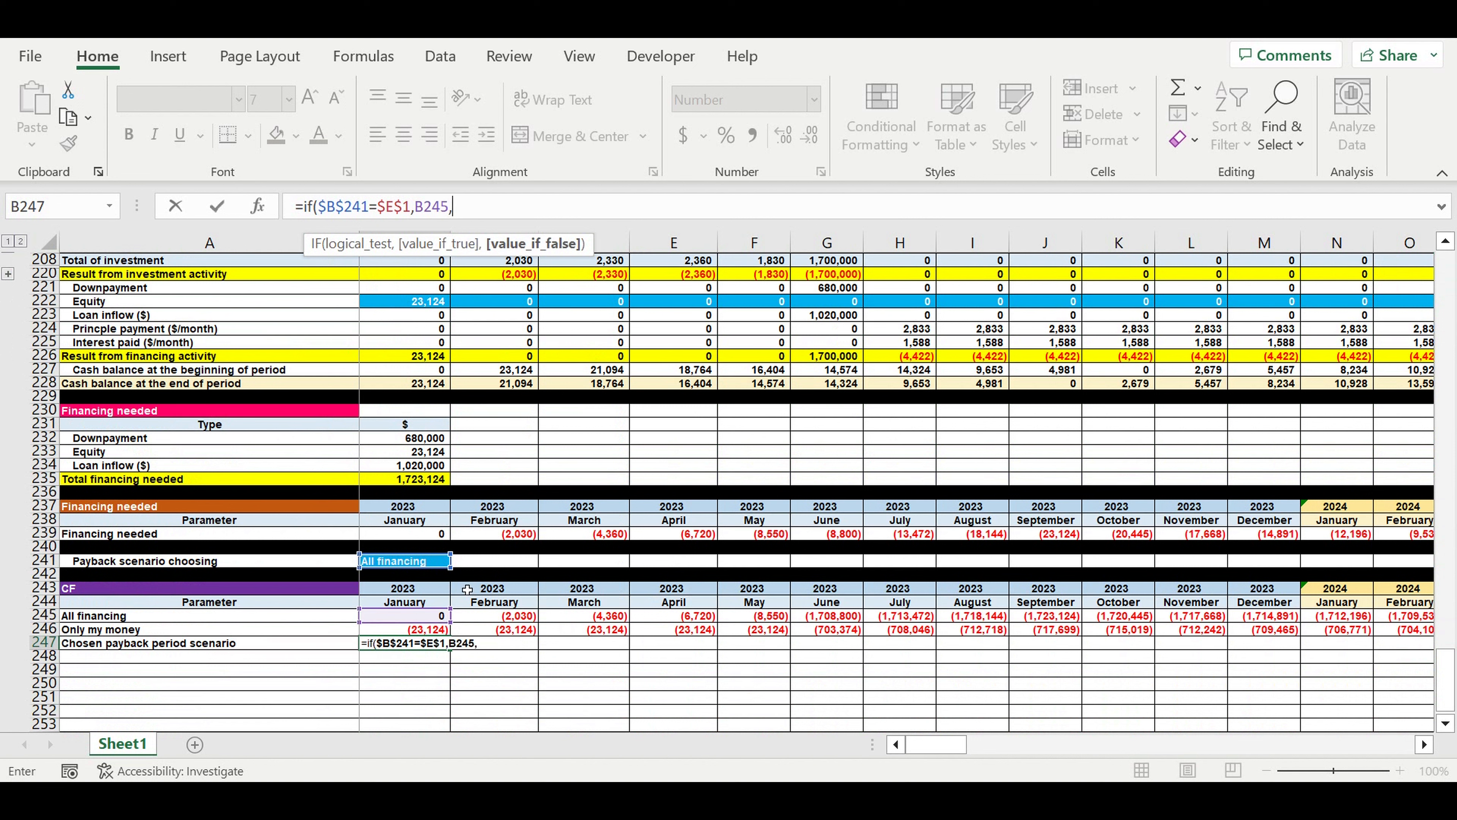
{"action": "left_click", "coordinate": [412, 631]}
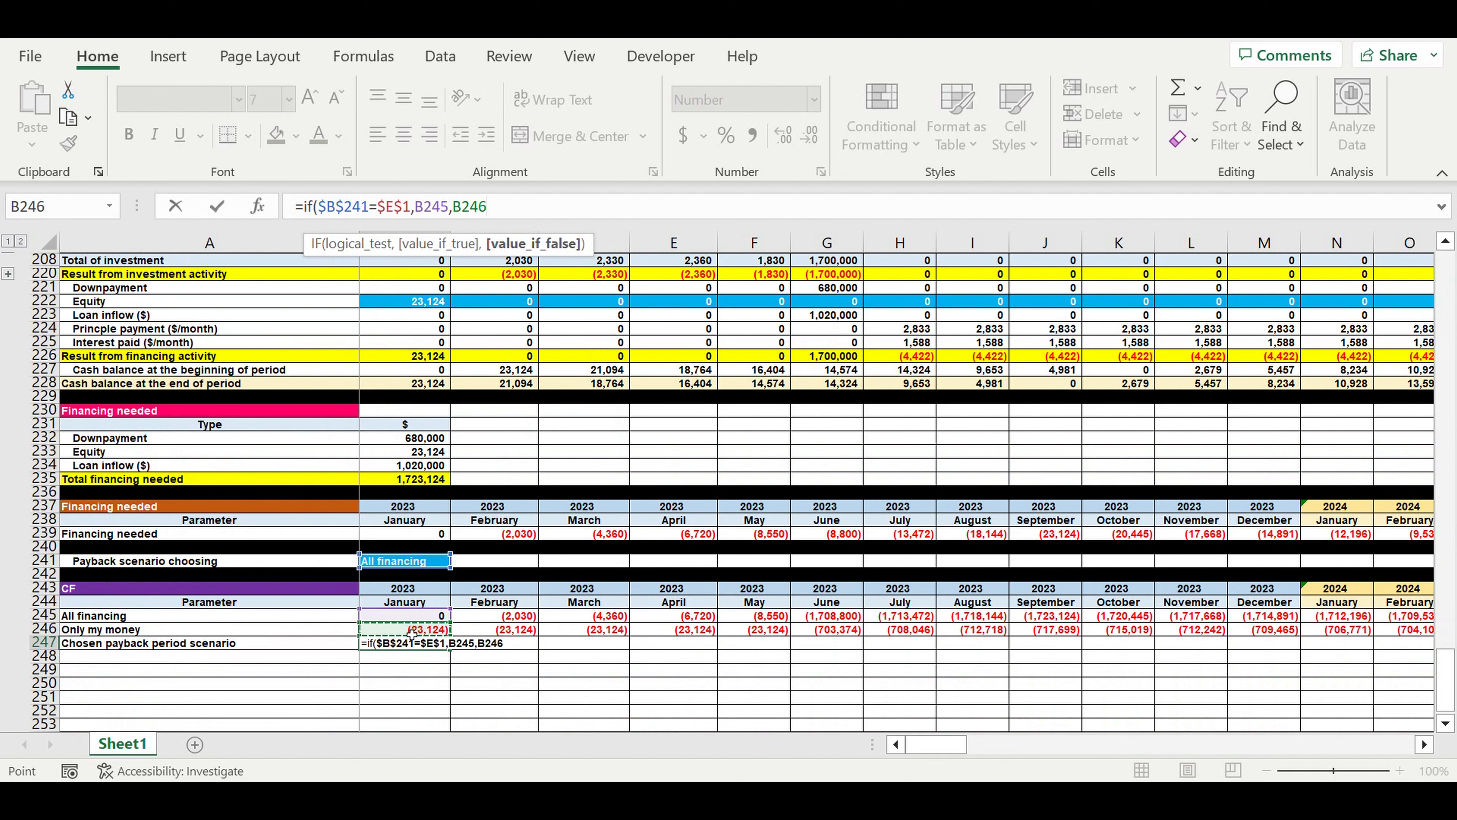
{"action": "type", "text": ")"}
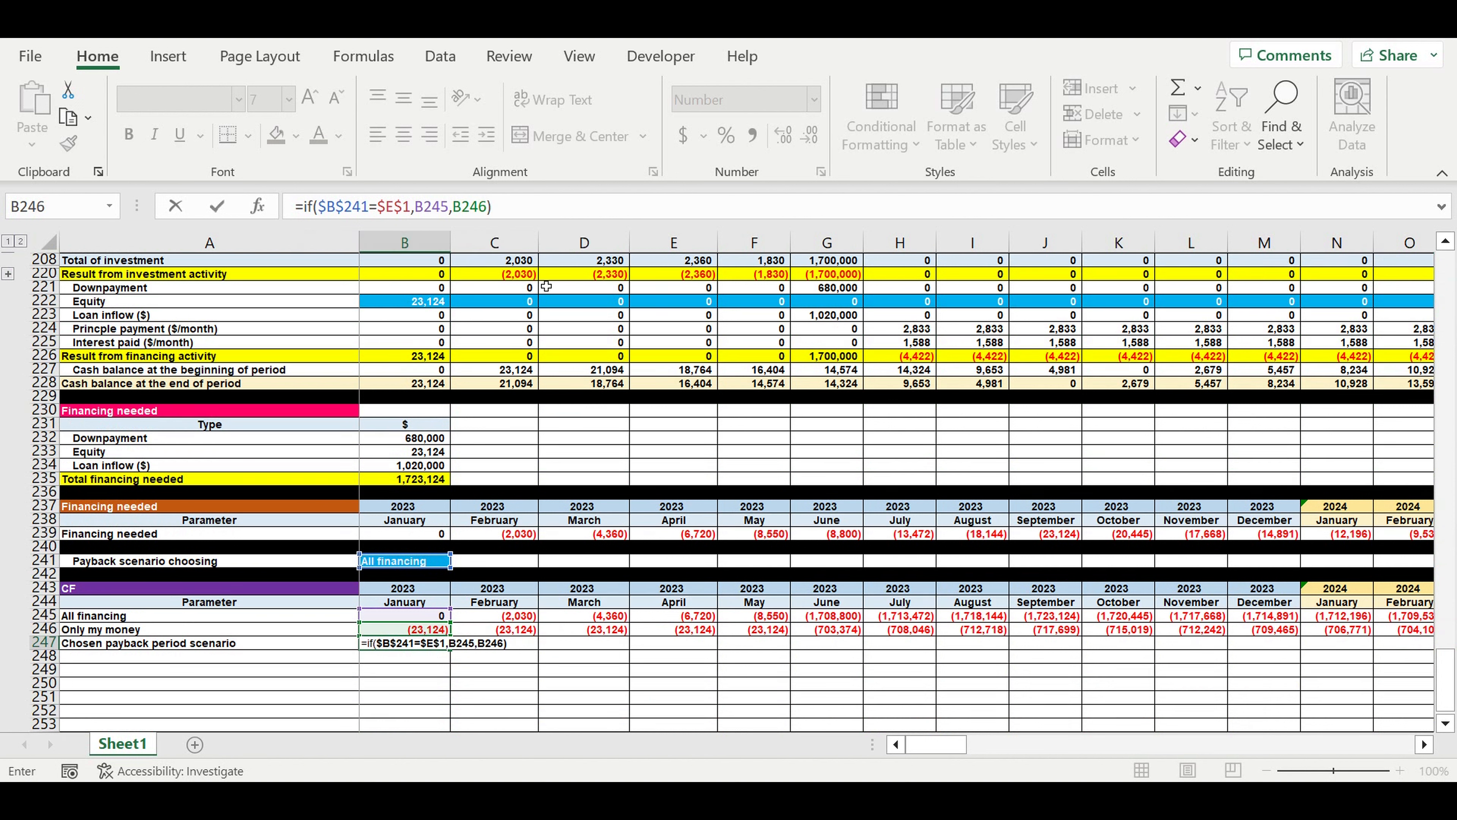
{"action": "key", "text": "Return"}
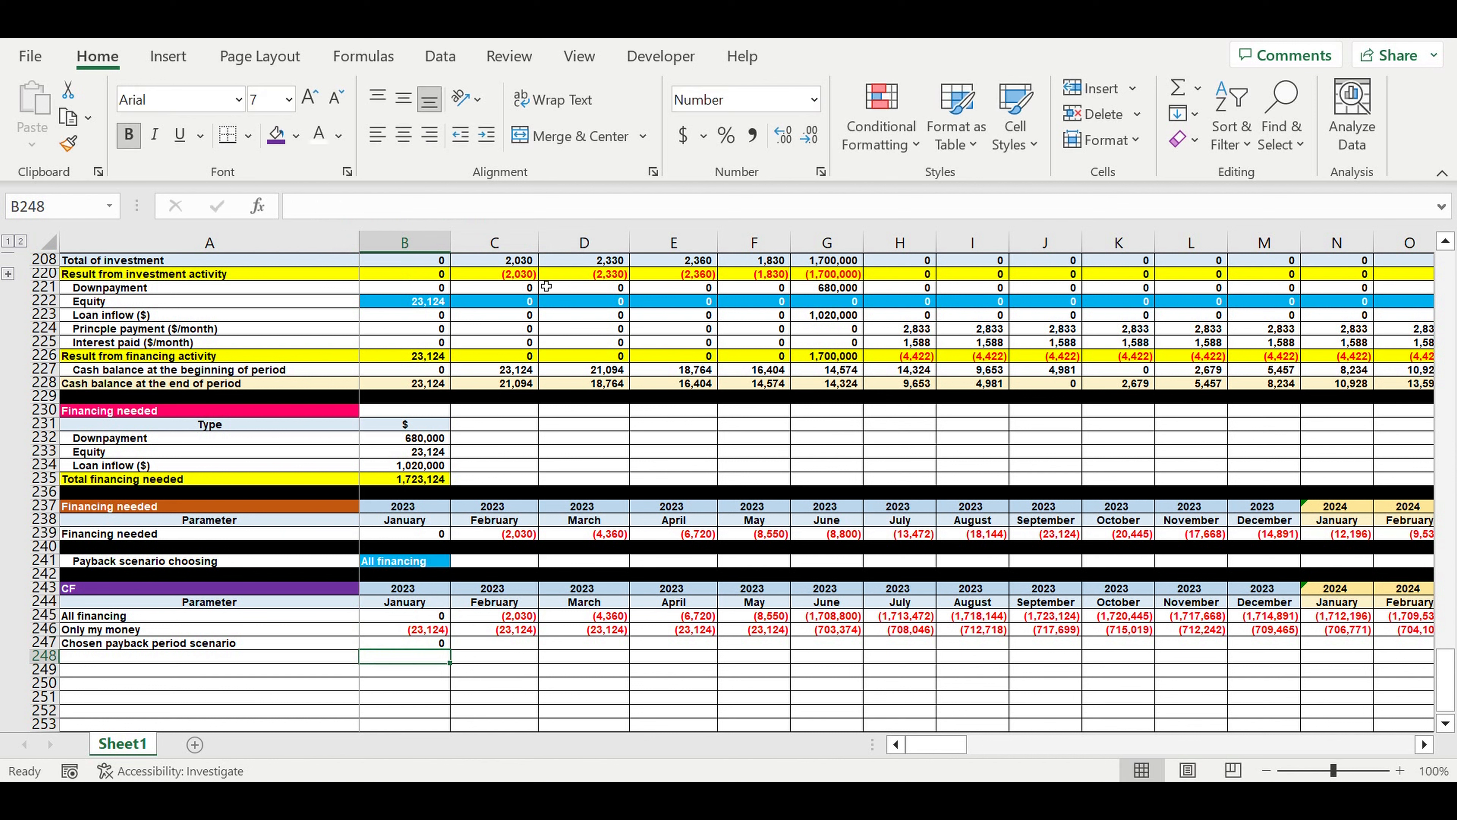
{"action": "left_click", "coordinate": [436, 643]}
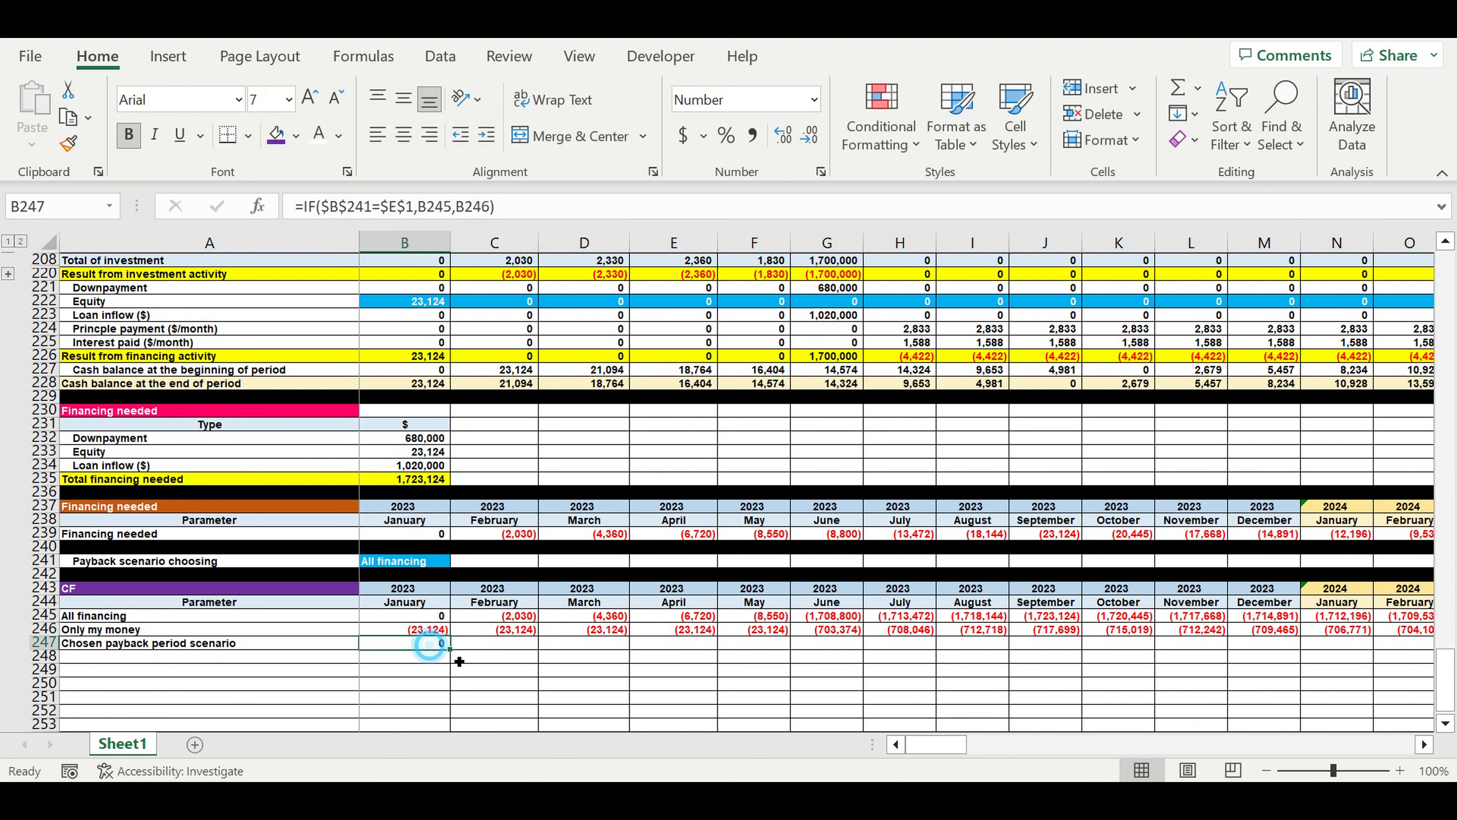
{"action": "left_click_drag", "start_coordinate": [451, 649], "coordinate": [849, 646]}
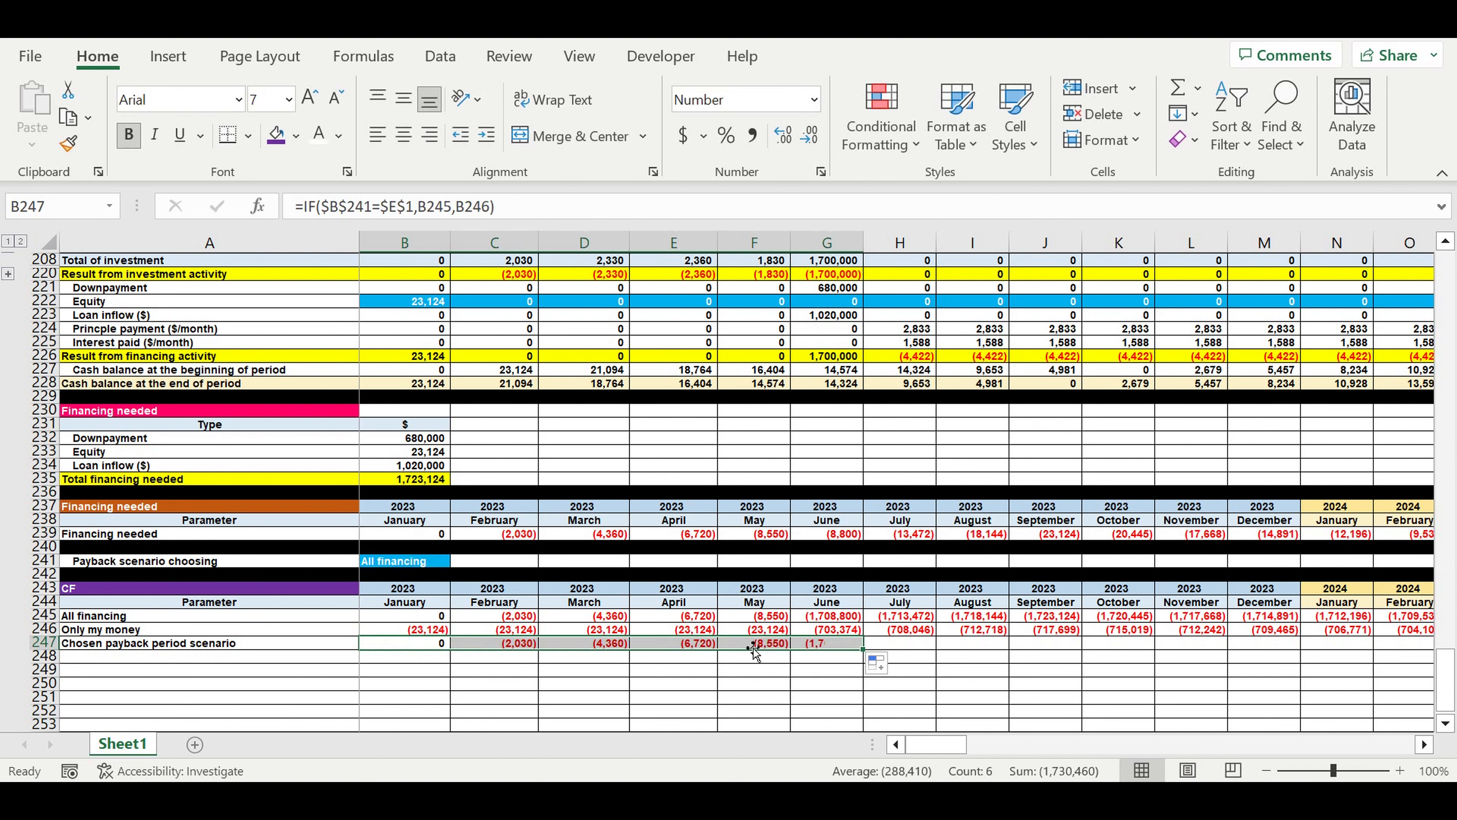
Test the chosen scenario row by switching B241 to Only my money and back to All financing
{"action": "left_click", "coordinate": [430, 560]}
{"action": "left_click", "coordinate": [457, 561]}
{"action": "left_click", "coordinate": [422, 594]}
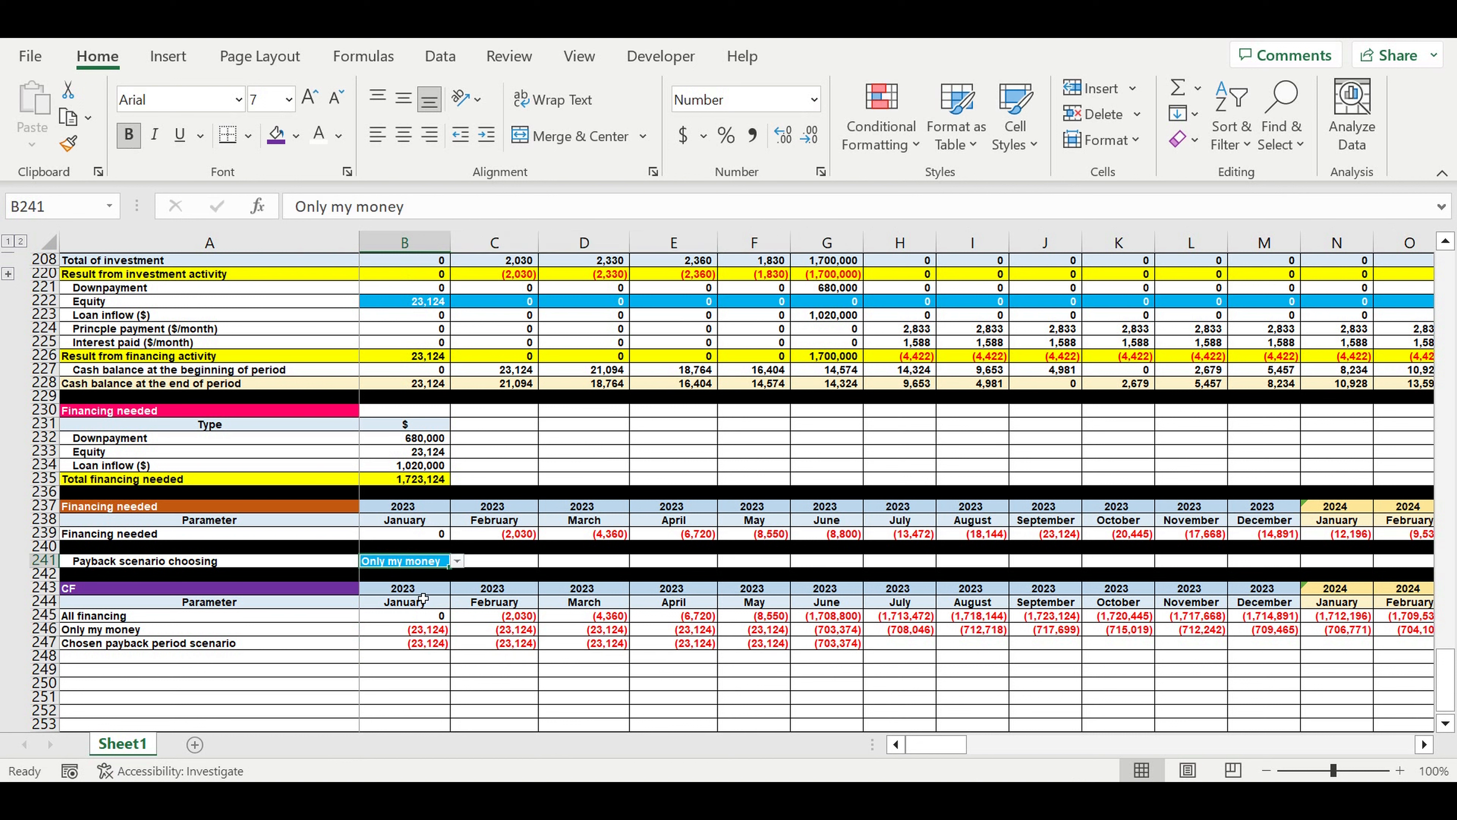
{"action": "left_click", "coordinate": [457, 562]}
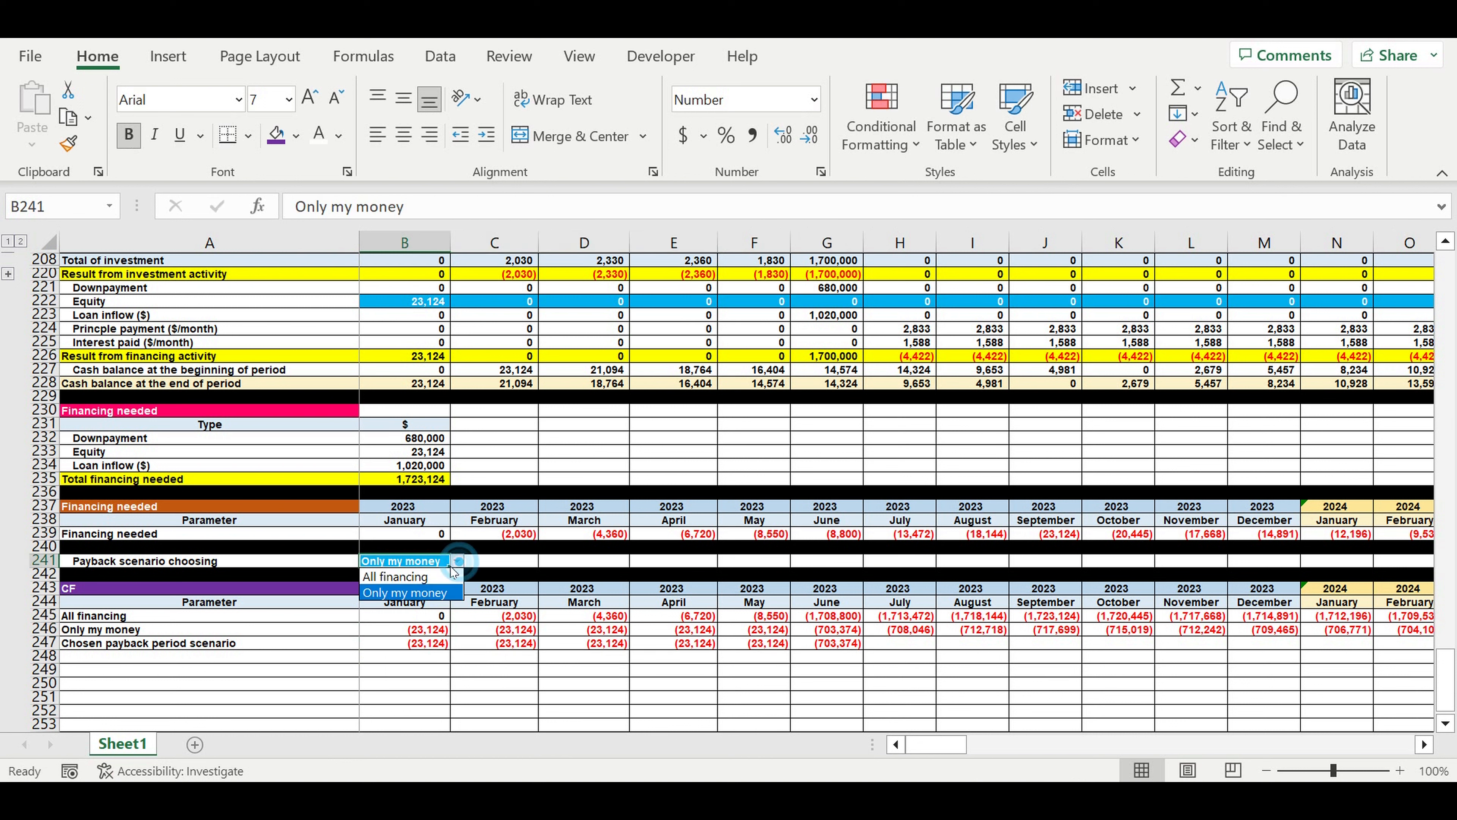
{"action": "left_click", "coordinate": [402, 580]}
{"action": "left_click", "coordinate": [636, 684]}
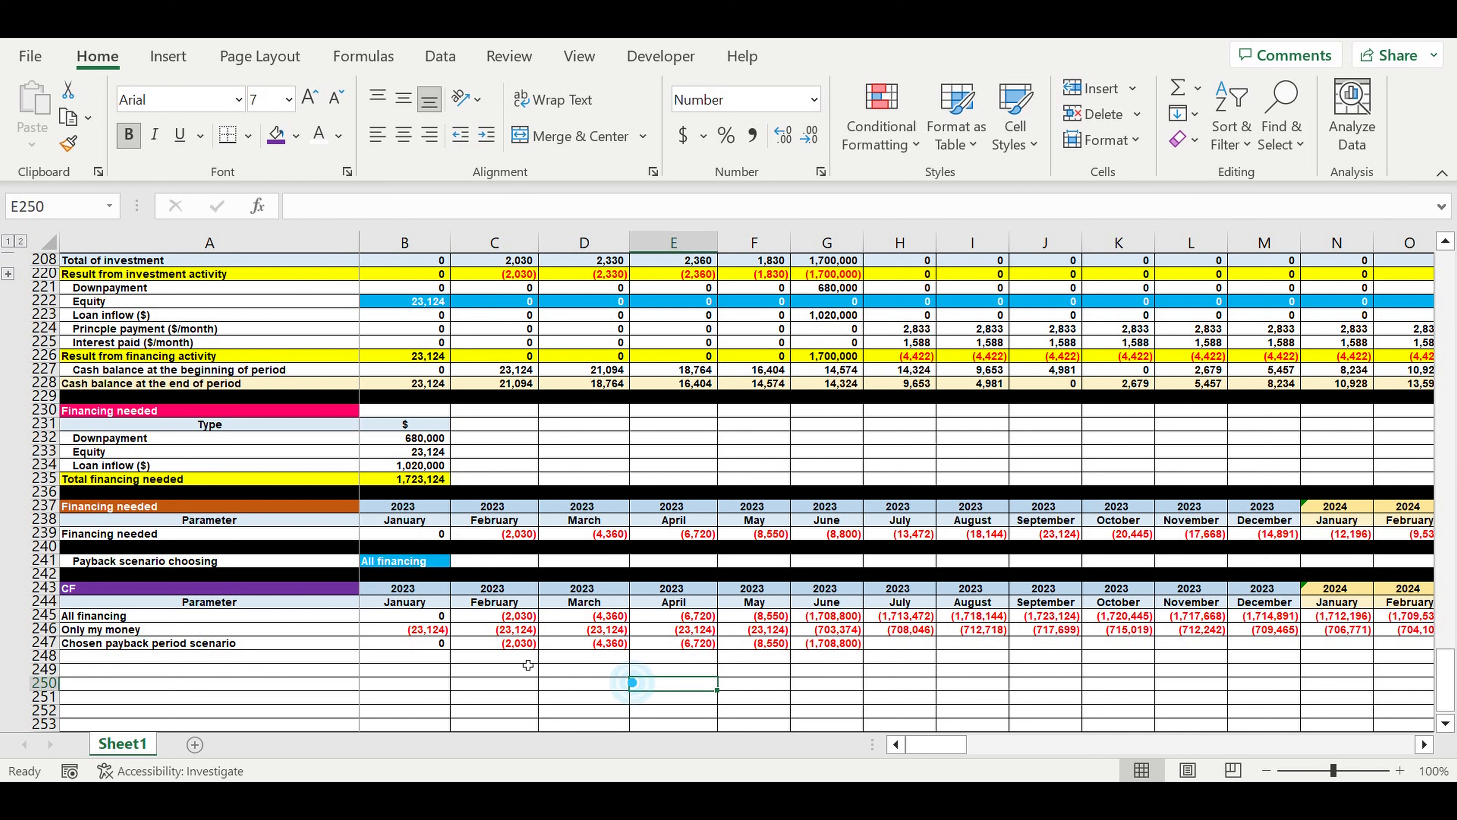
{"action": "left_click", "coordinate": [391, 563]}
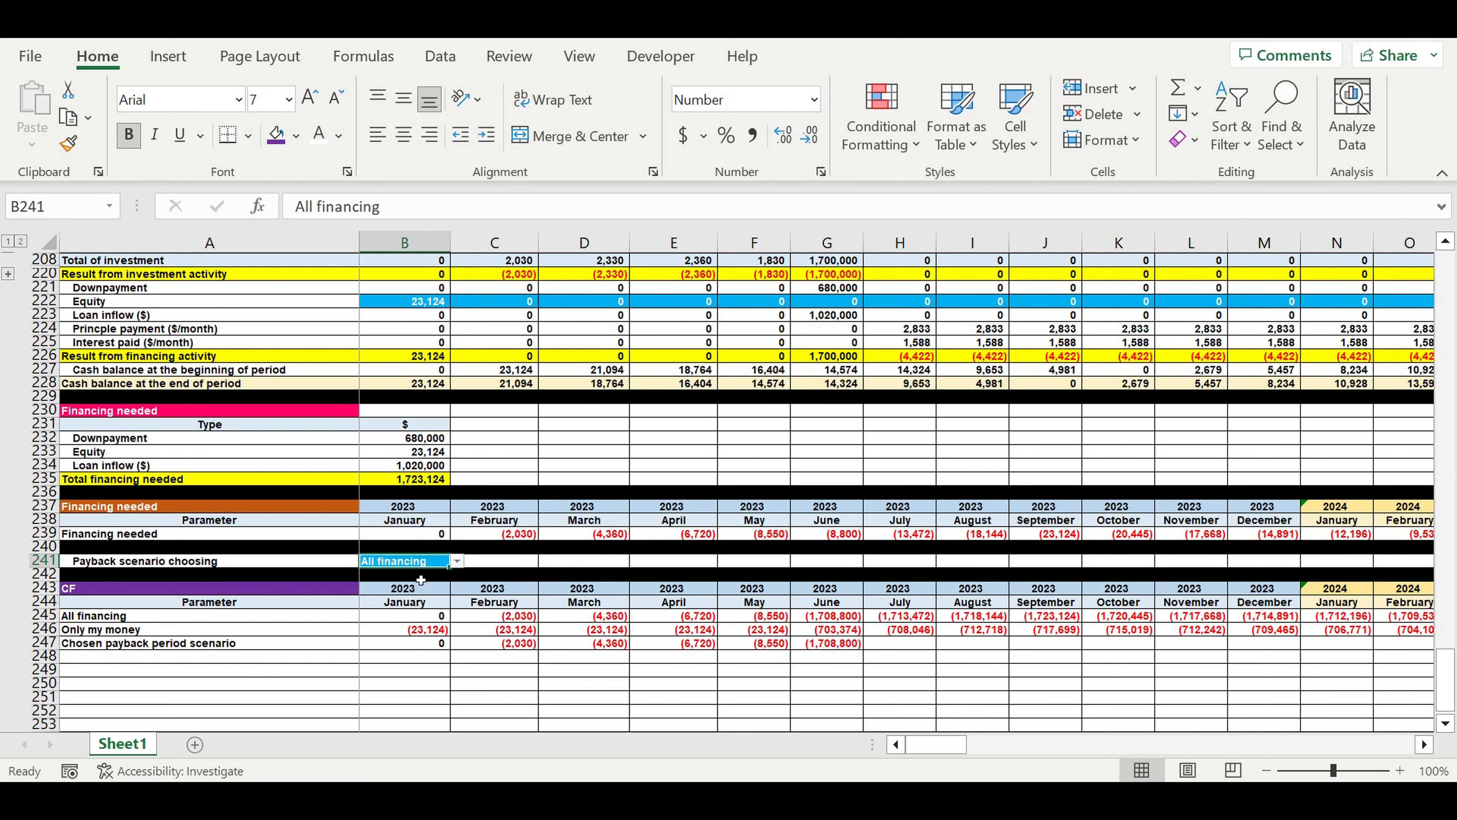
Fill the chosen scenario formula from C247 across the timeline through December 2032 in column DQ
{"action": "left_click", "coordinate": [507, 646]}
{"action": "left_click_drag", "start_coordinate": [538, 649], "coordinate": [1348, 695]}
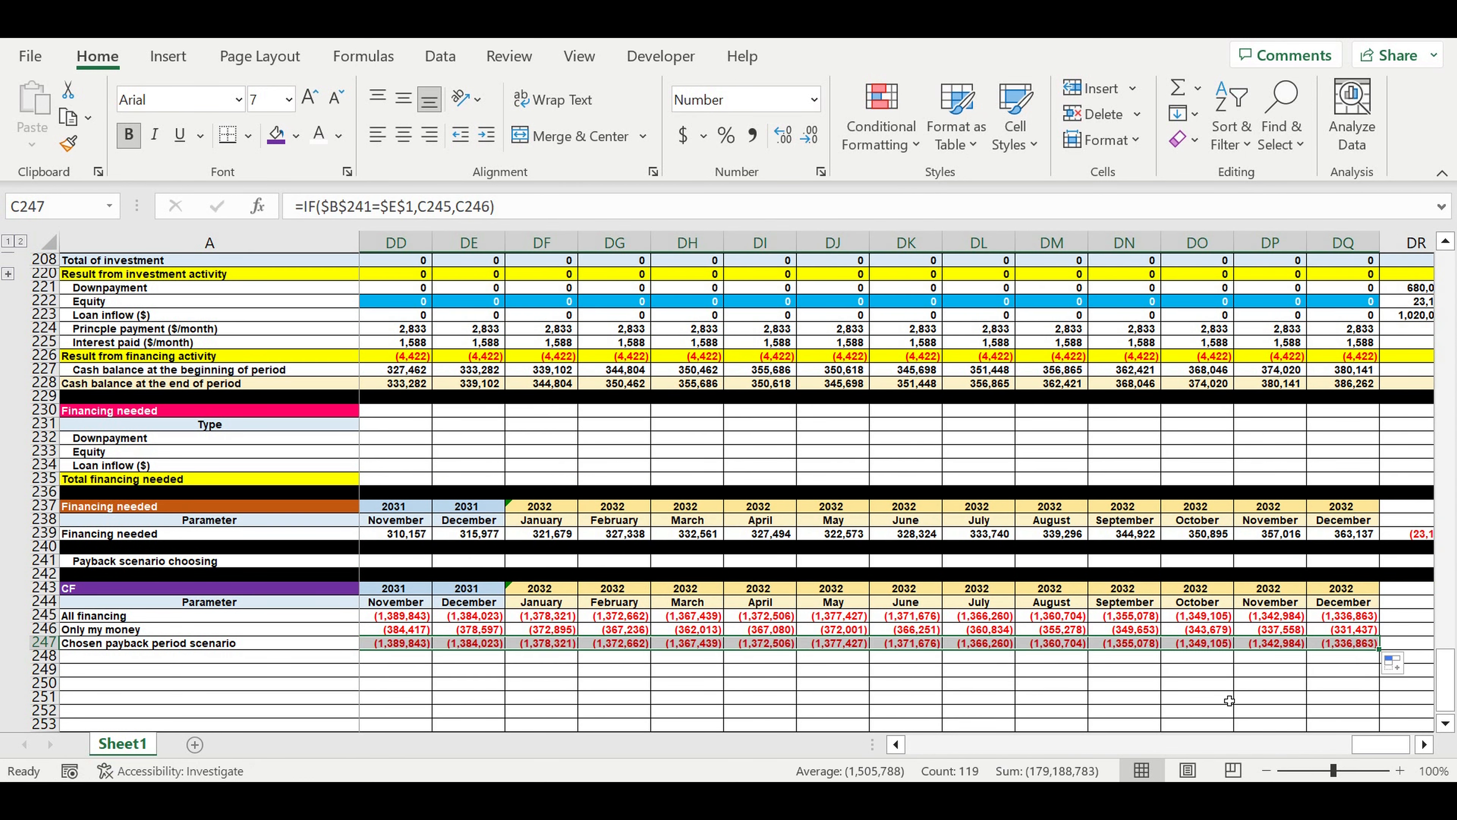
{"action": "left_click", "coordinate": [1290, 697]}
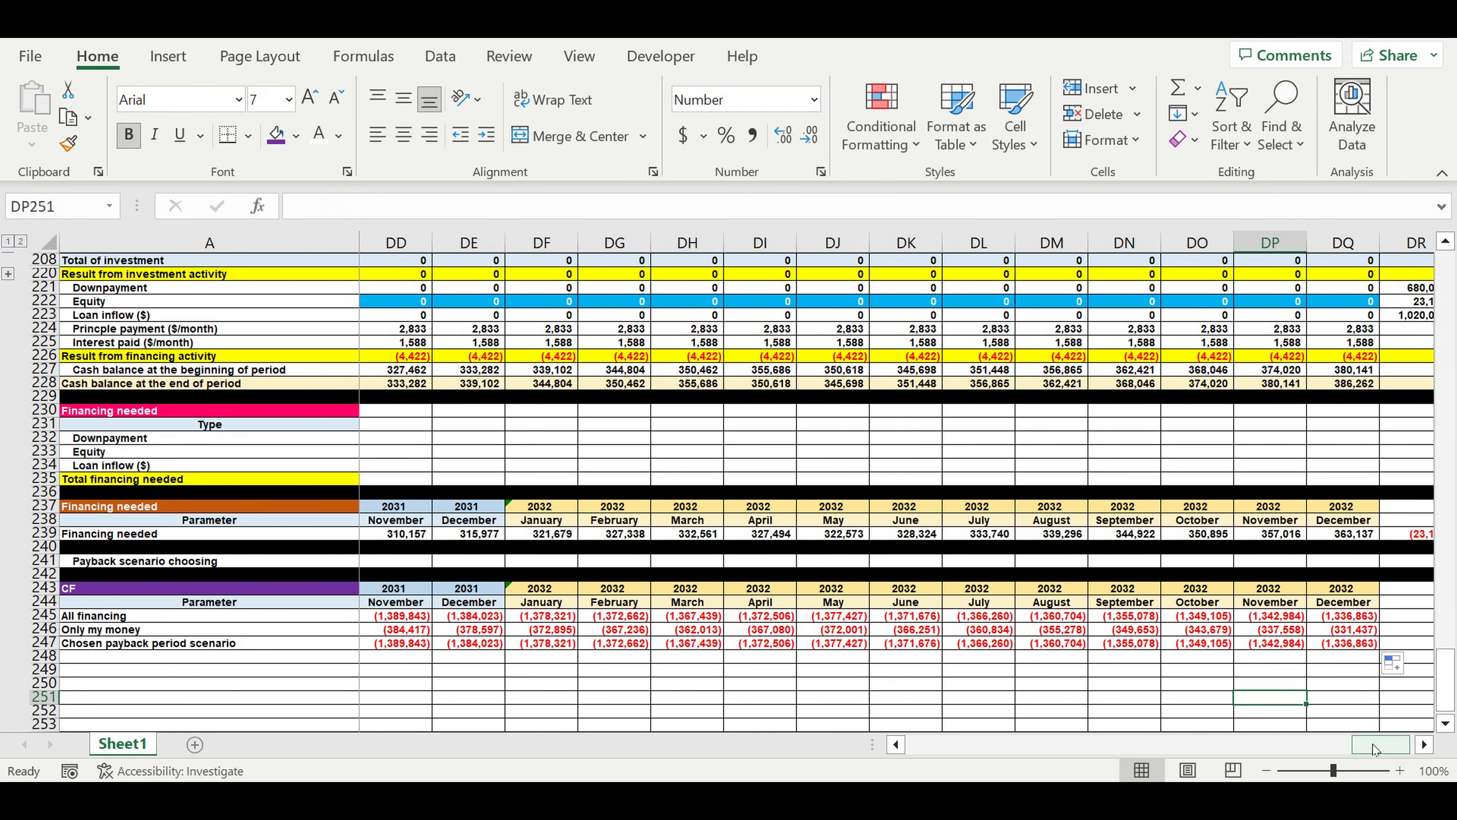
{"action": "left_click_drag", "start_coordinate": [1374, 749], "coordinate": [927, 746]}
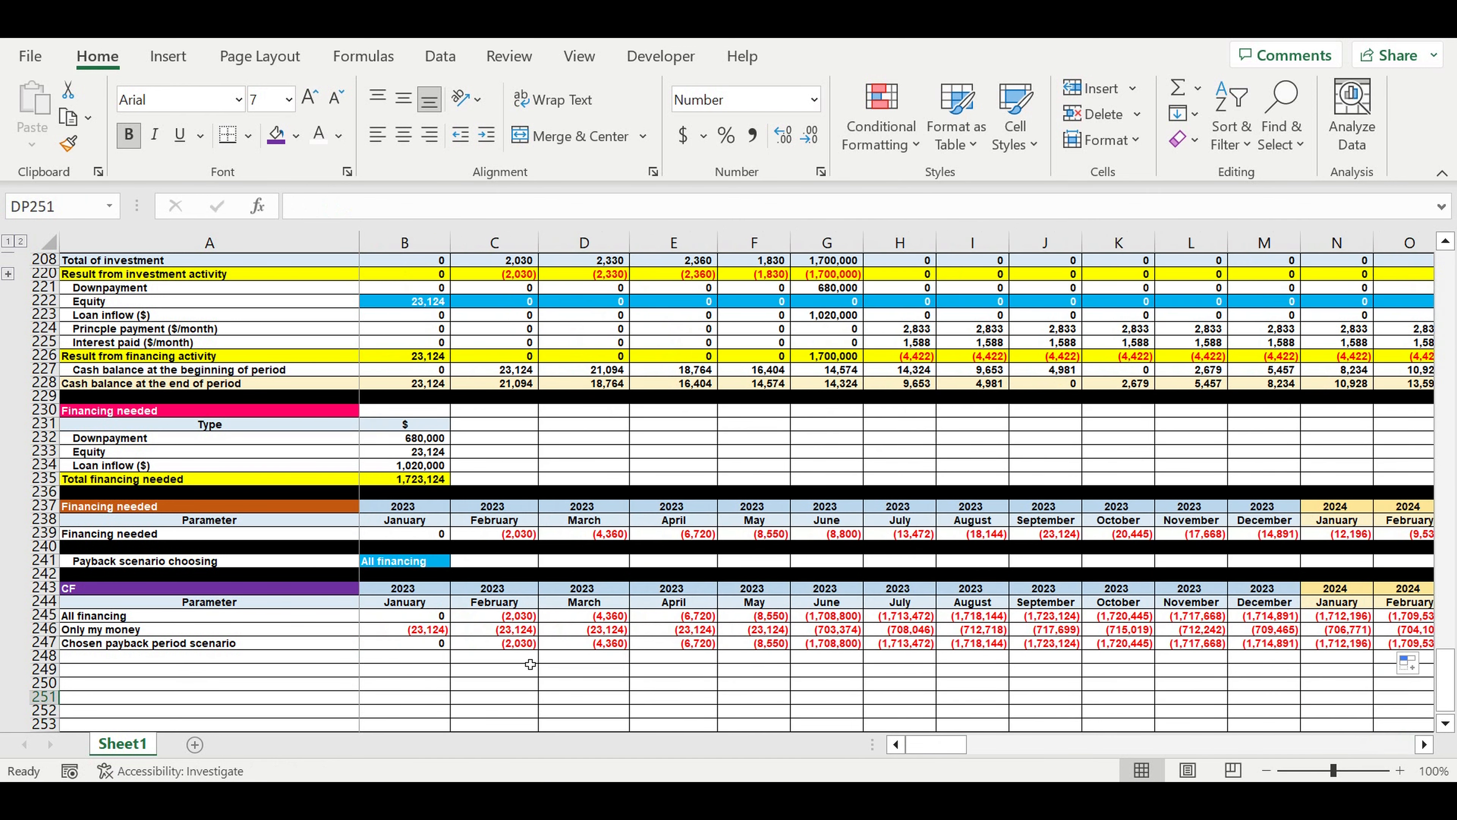
{"action": "left_click", "coordinate": [630, 671]}
{"action": "scroll", "coordinate": [628, 671], "scroll_direction": "down", "scroll_amount": 1}
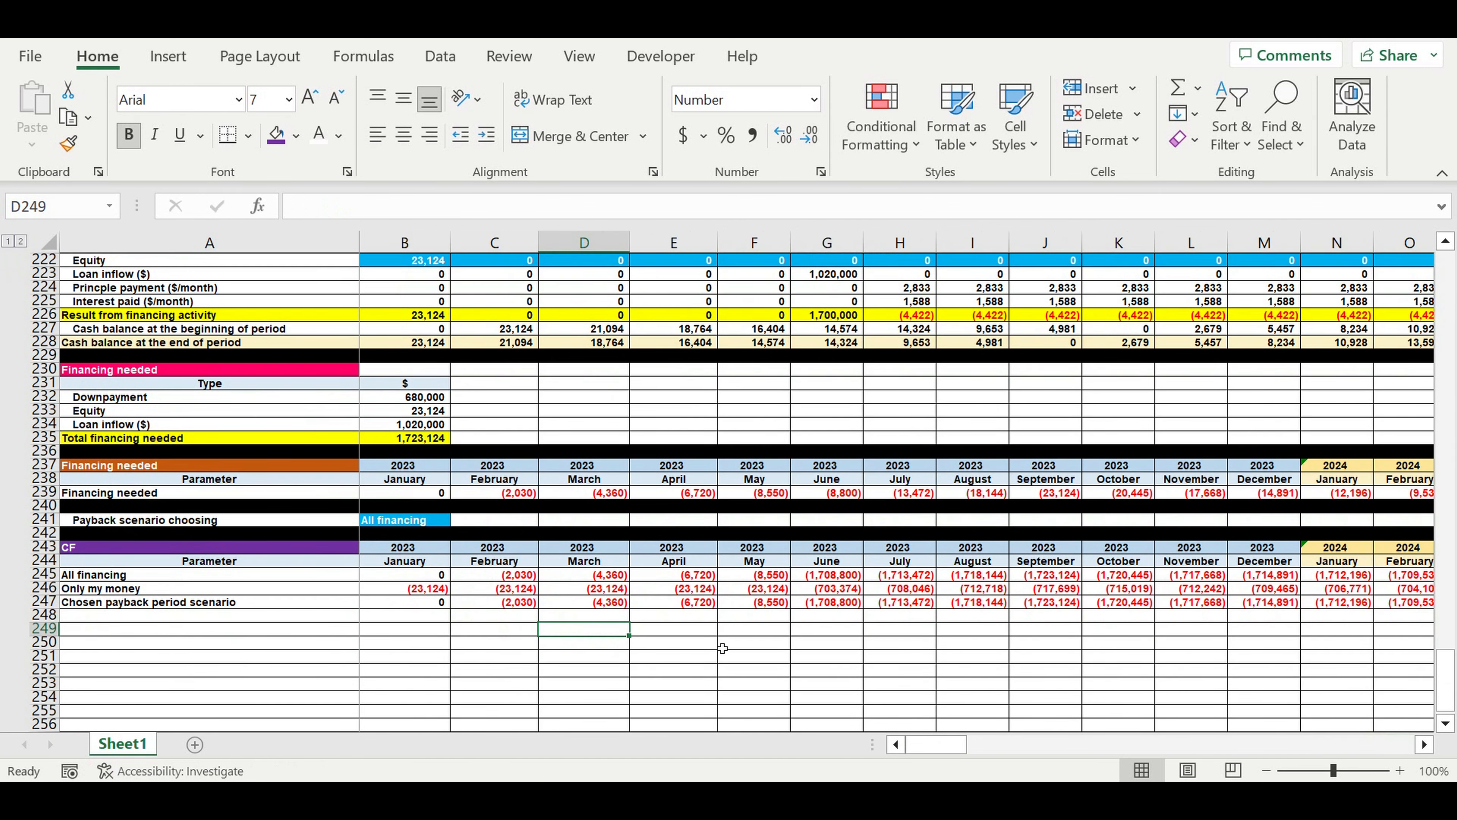
Merge and center the 2023 year header cells B243:M243 in the CF table, keeping only the first value
{"action": "left_click", "coordinate": [929, 747]}
{"action": "left_click", "coordinate": [143, 619]}
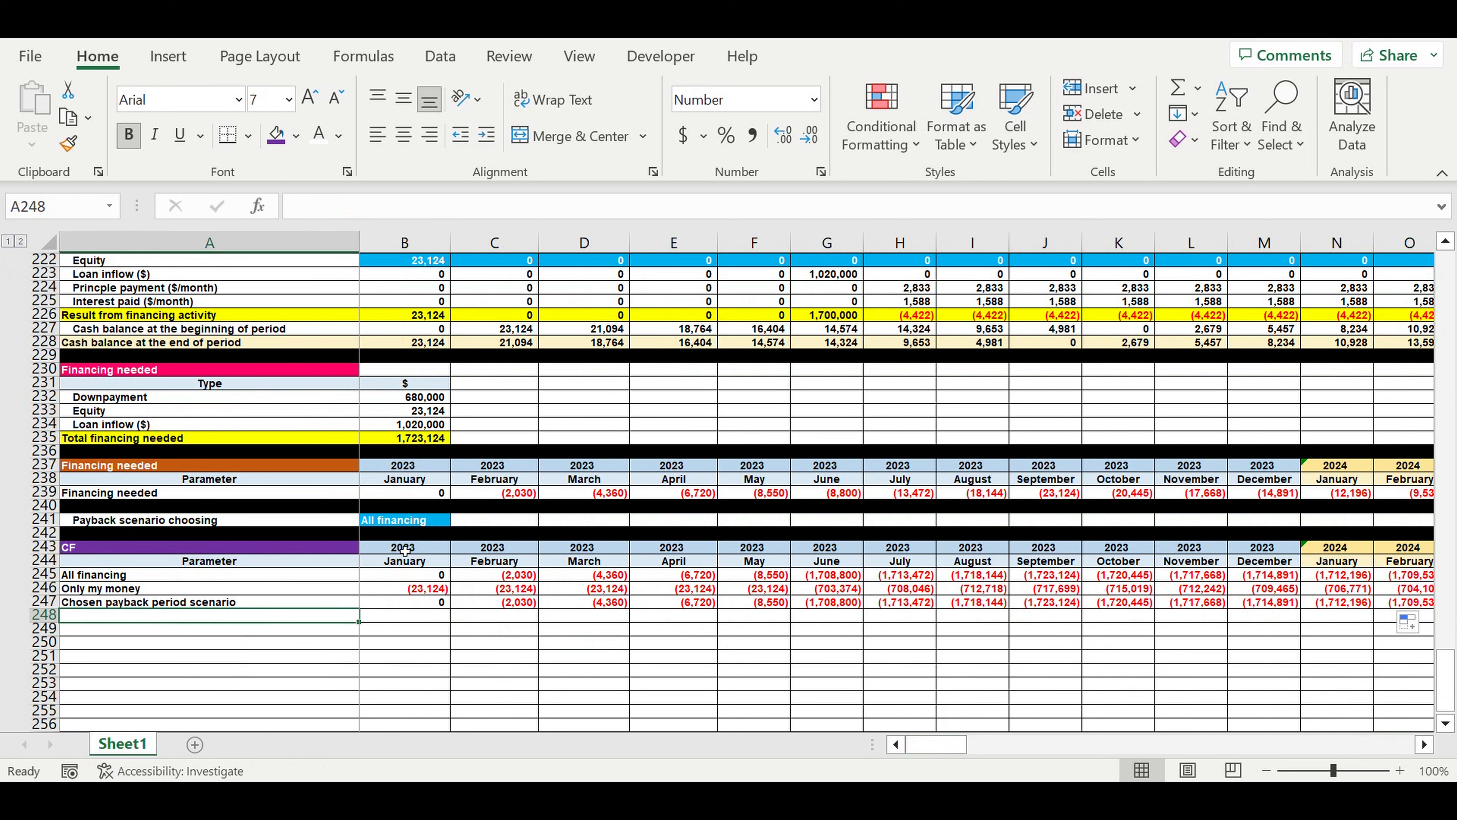
{"action": "left_click_drag", "start_coordinate": [405, 551], "coordinate": [1259, 552]}
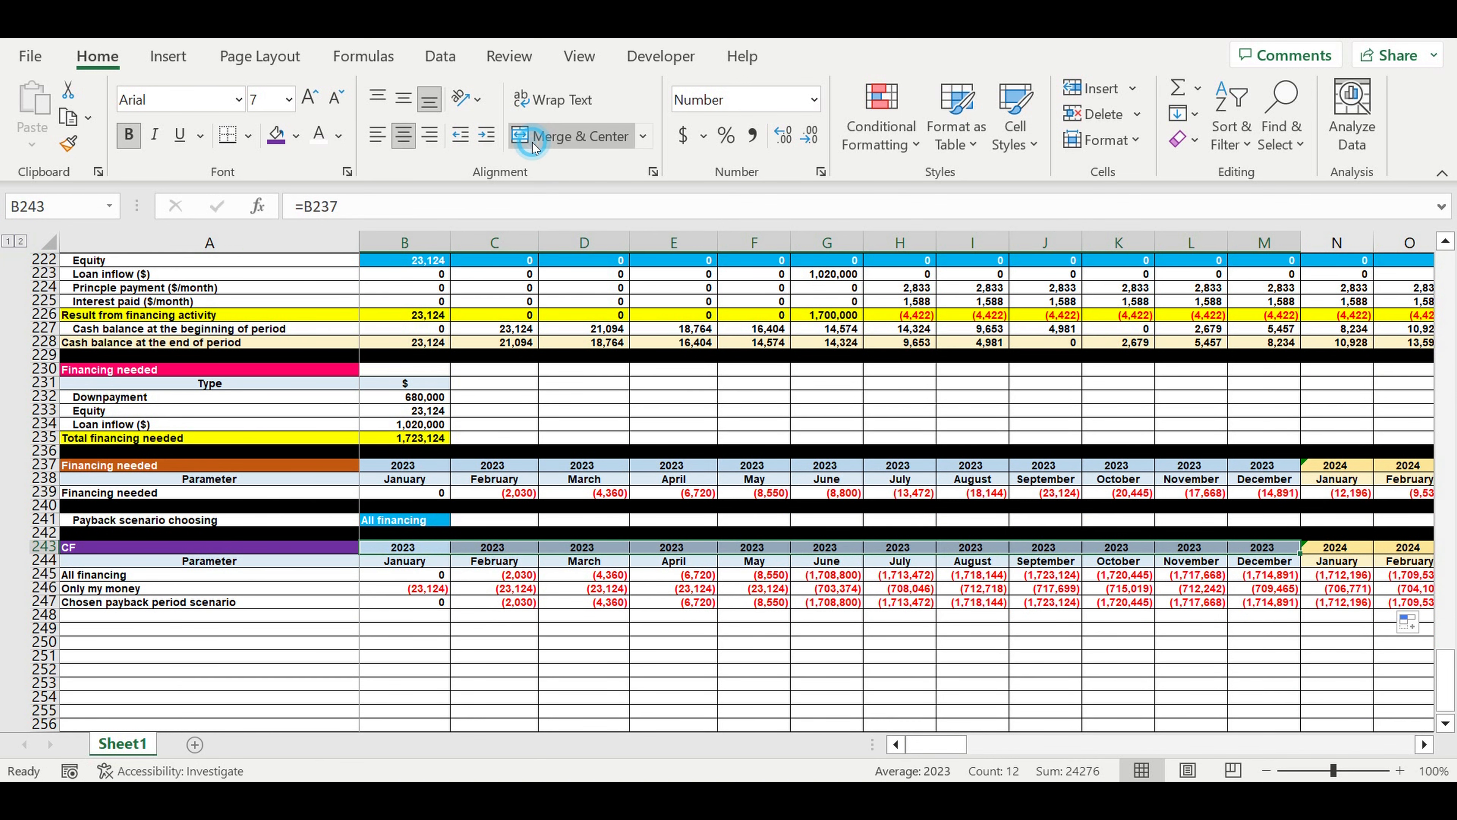
{"action": "left_click", "coordinate": [548, 137]}
{"action": "left_click", "coordinate": [717, 471]}
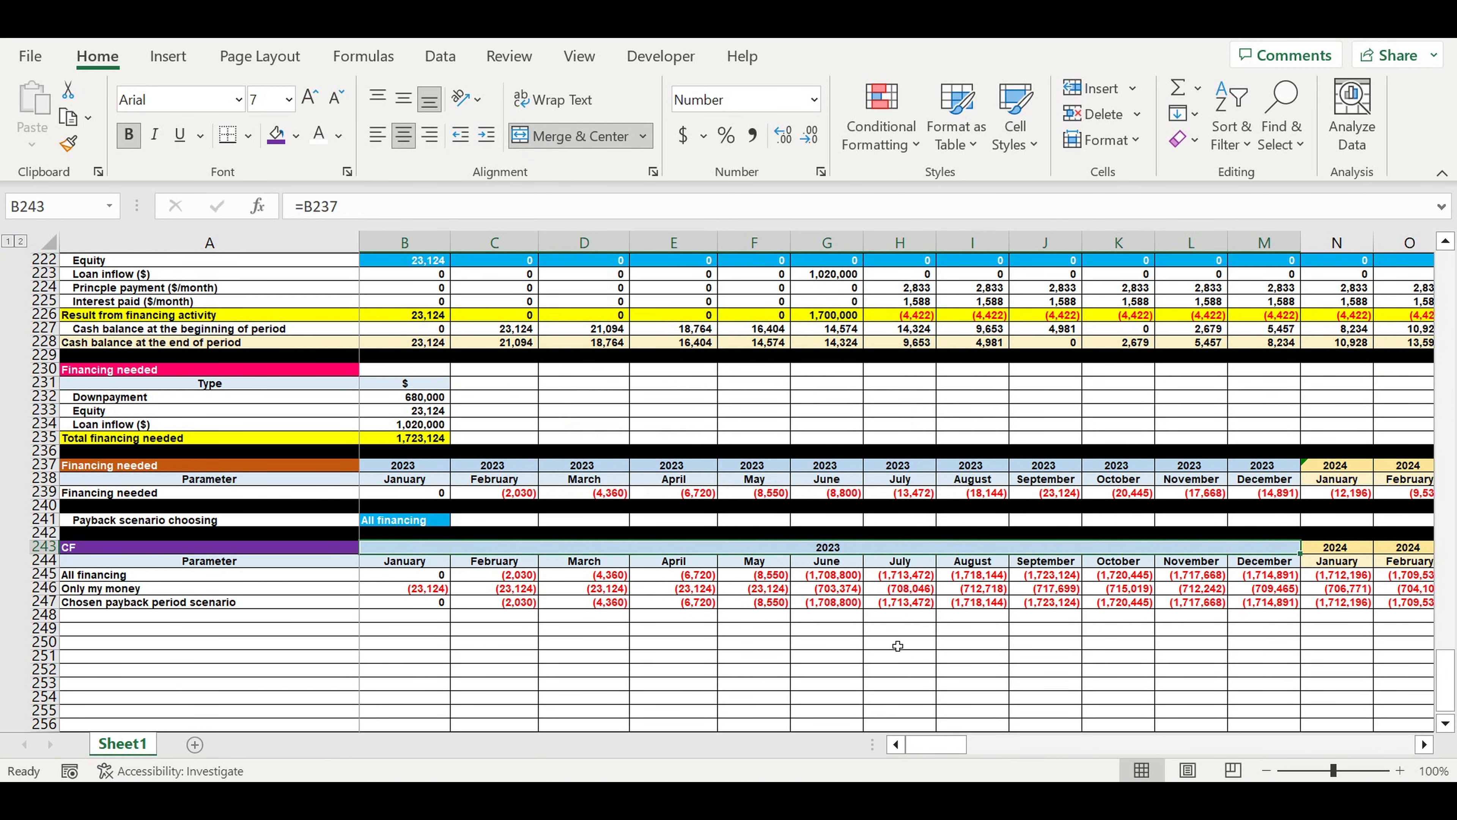
Merge and center the CF table's 2024 year headers in N243:Y243 and the 2025 headers in Z243:AK243
{"action": "left_click_drag", "start_coordinate": [939, 745], "coordinate": [1030, 747]}
{"action": "left_click_drag", "start_coordinate": [490, 550], "coordinate": [1241, 547]}
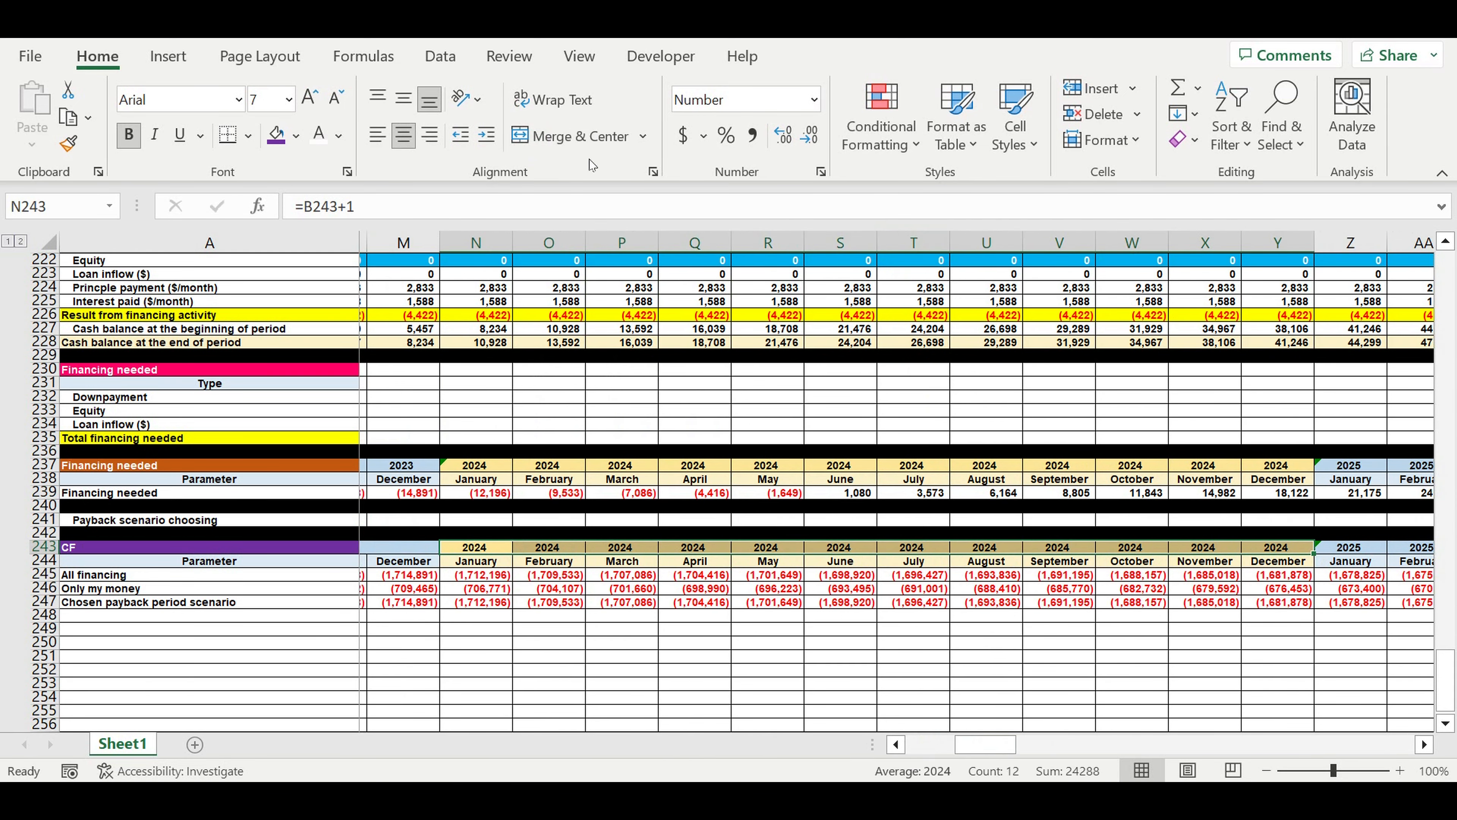
{"action": "left_click", "coordinate": [528, 137]}
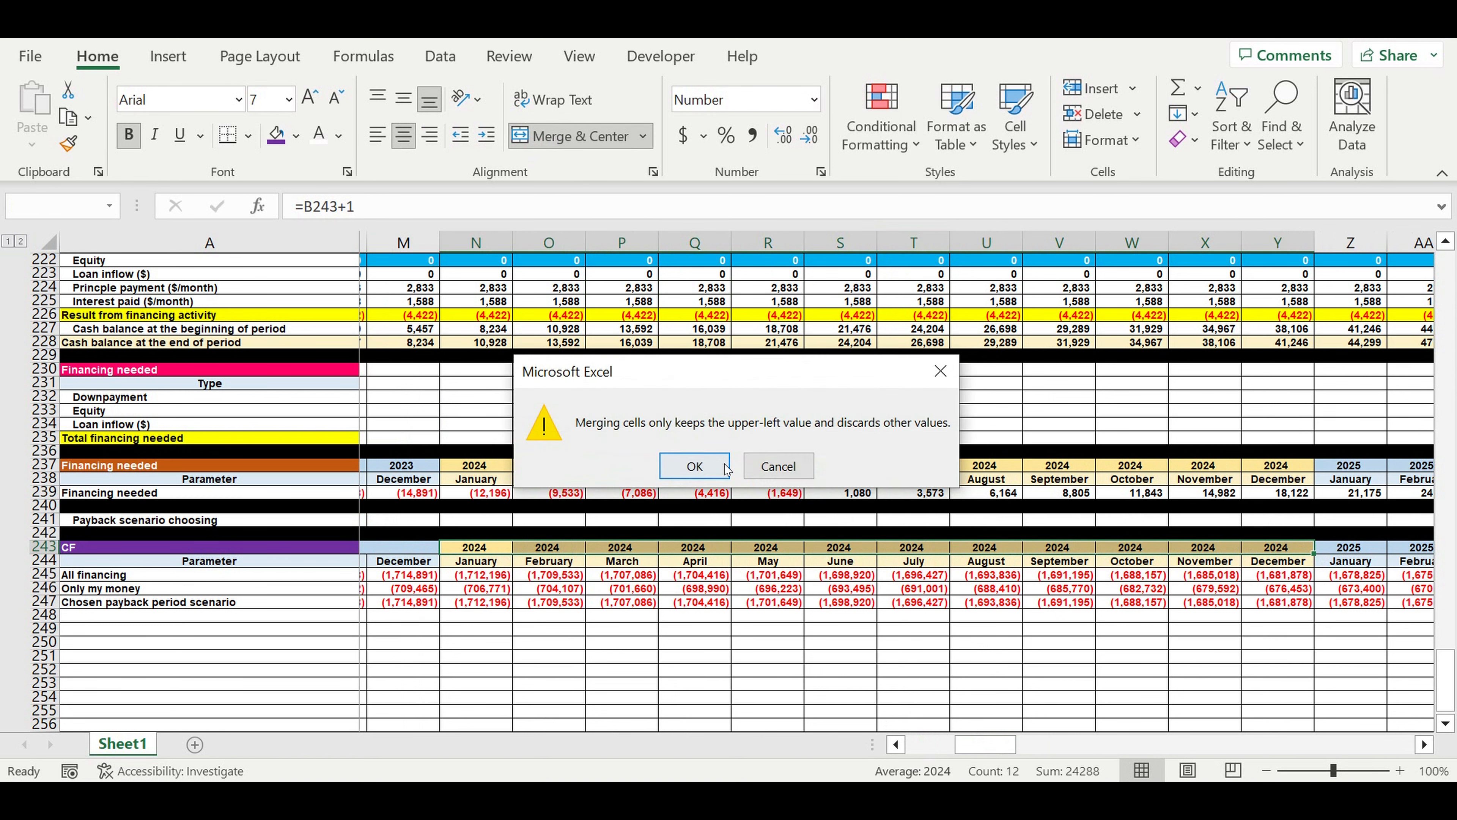
{"action": "left_click", "coordinate": [695, 465]}
{"action": "left_click_drag", "start_coordinate": [1010, 746], "coordinate": [1047, 752]}
{"action": "left_click_drag", "start_coordinate": [559, 552], "coordinate": [1375, 552]}
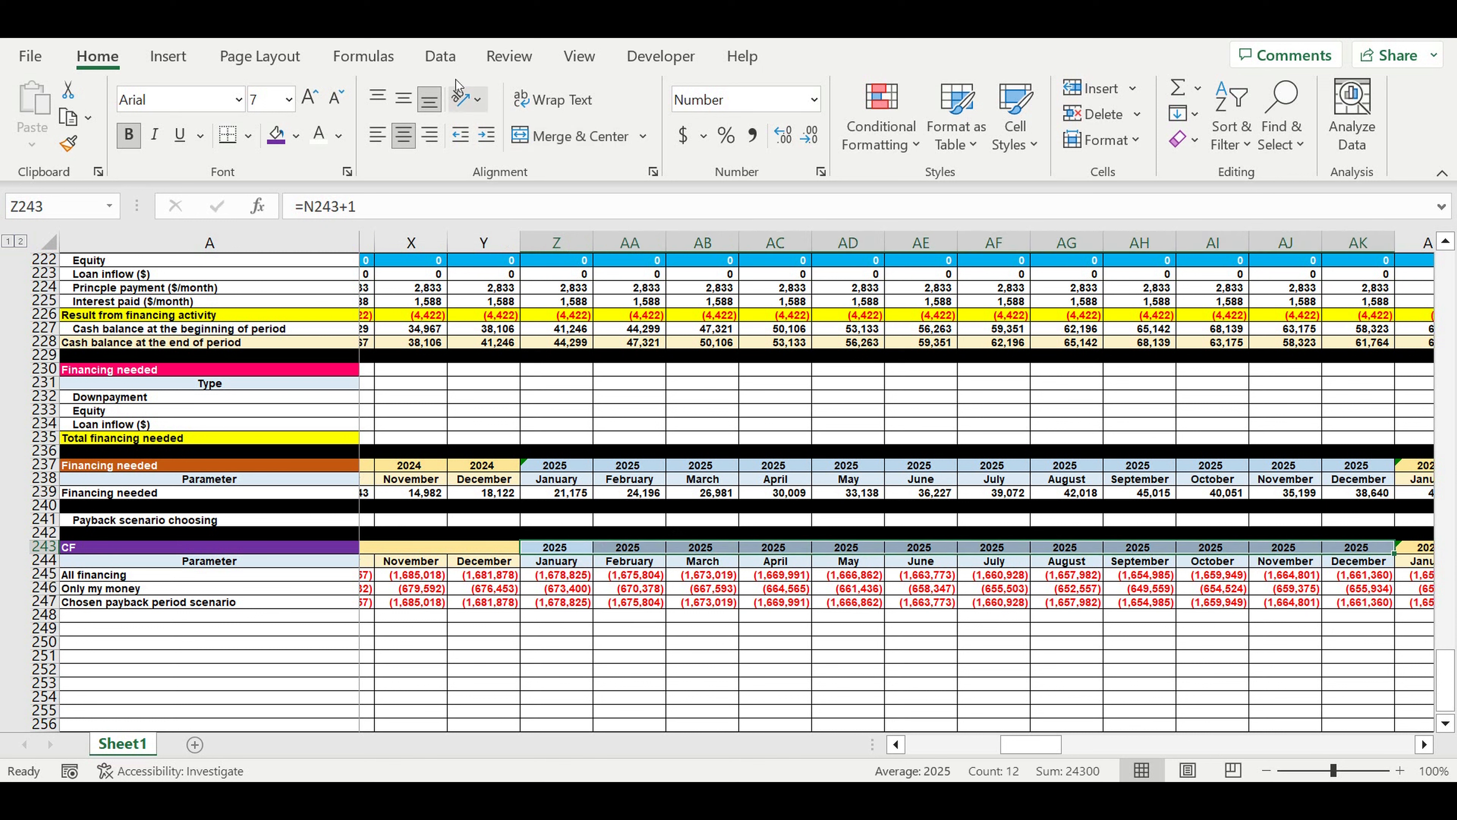
{"action": "left_click", "coordinate": [574, 135]}
{"action": "left_click", "coordinate": [695, 465]}
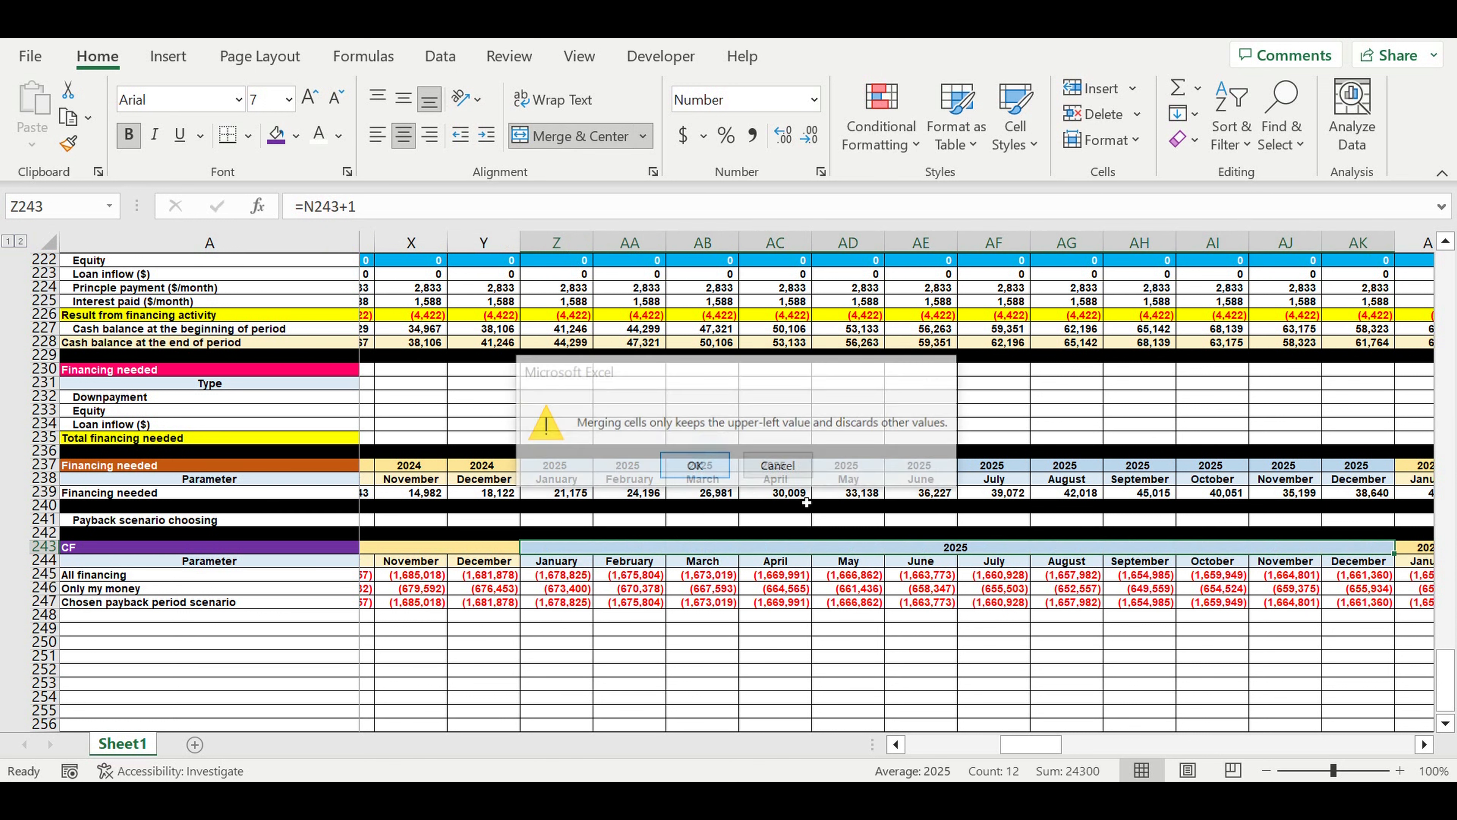
Merge and center the CF table's 2026 year headers in AL243:AW243 and the 2027 headers in AX243:BI243
{"action": "left_click_drag", "start_coordinate": [1033, 744], "coordinate": [1098, 745]}
{"action": "left_click_drag", "start_coordinate": [1078, 746], "coordinate": [1067, 745]}
{"action": "left_click_drag", "start_coordinate": [469, 548], "coordinate": [1265, 548]}
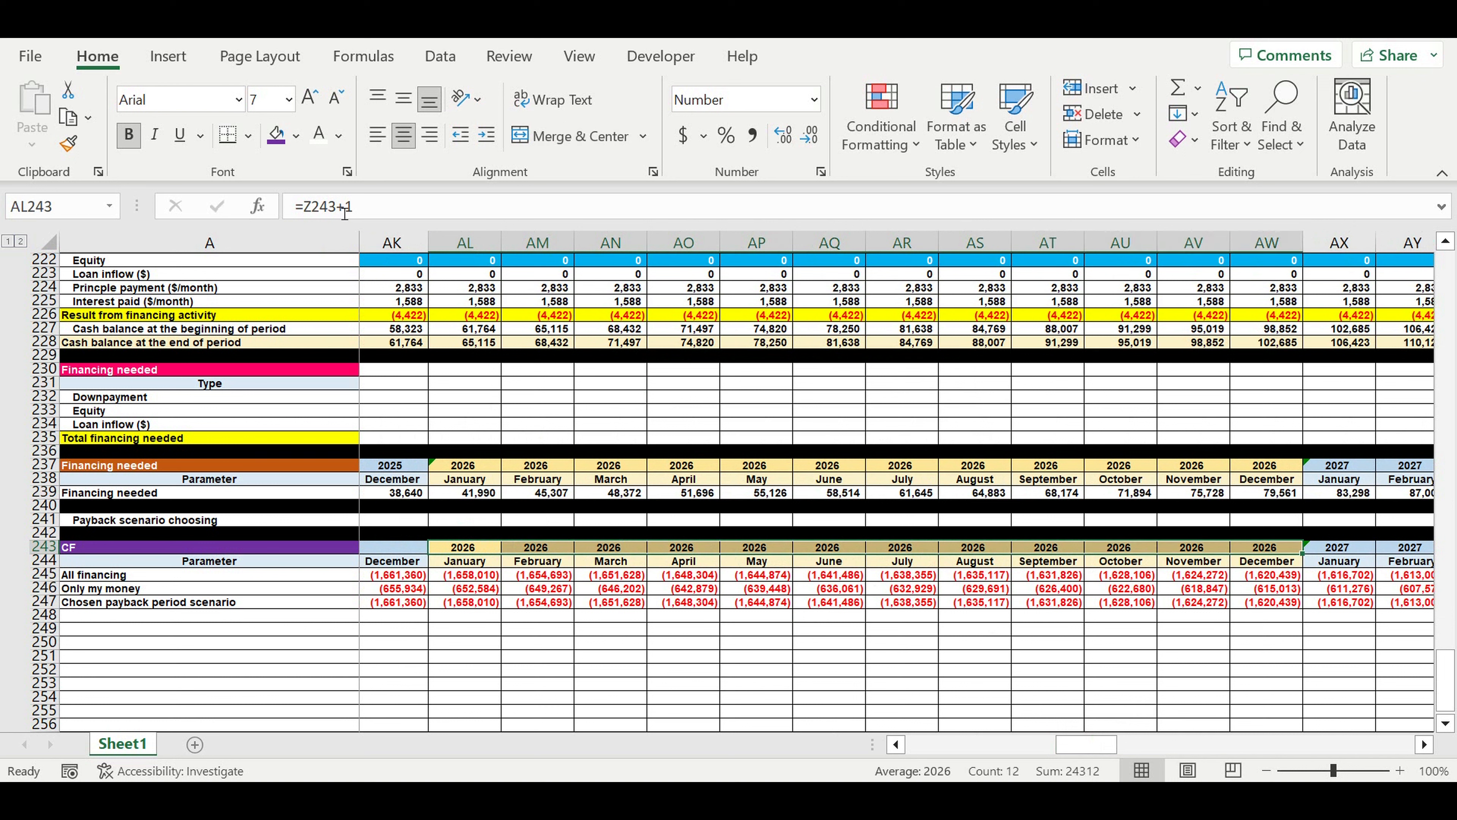
{"action": "left_click", "coordinate": [555, 135]}
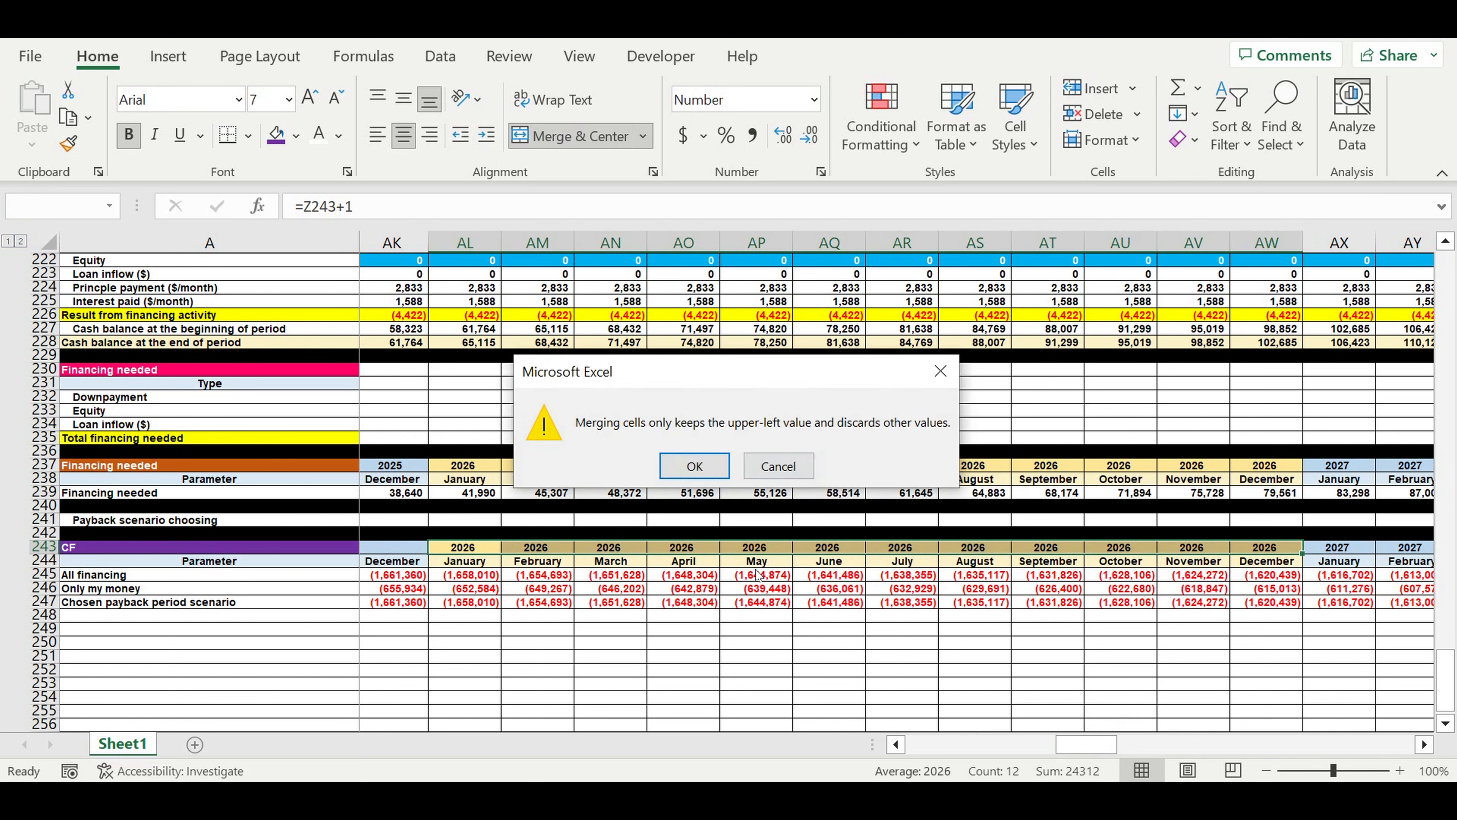
{"action": "left_click", "coordinate": [689, 467]}
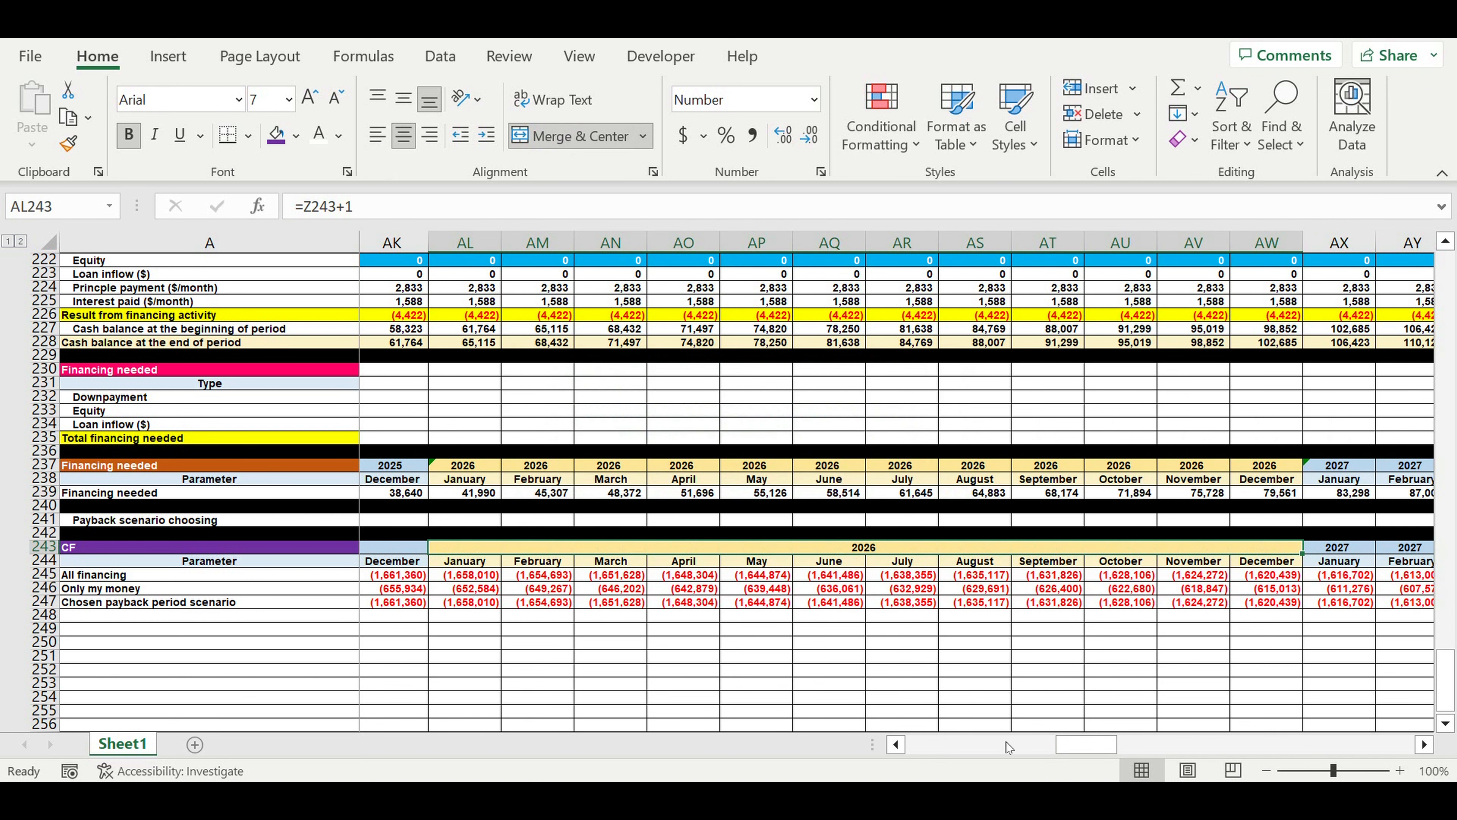
{"action": "left_click_drag", "start_coordinate": [1112, 752], "coordinate": [1140, 749]}
{"action": "left_click_drag", "start_coordinate": [820, 547], "coordinate": [998, 552]}
{"action": "left_click", "coordinate": [574, 136]}
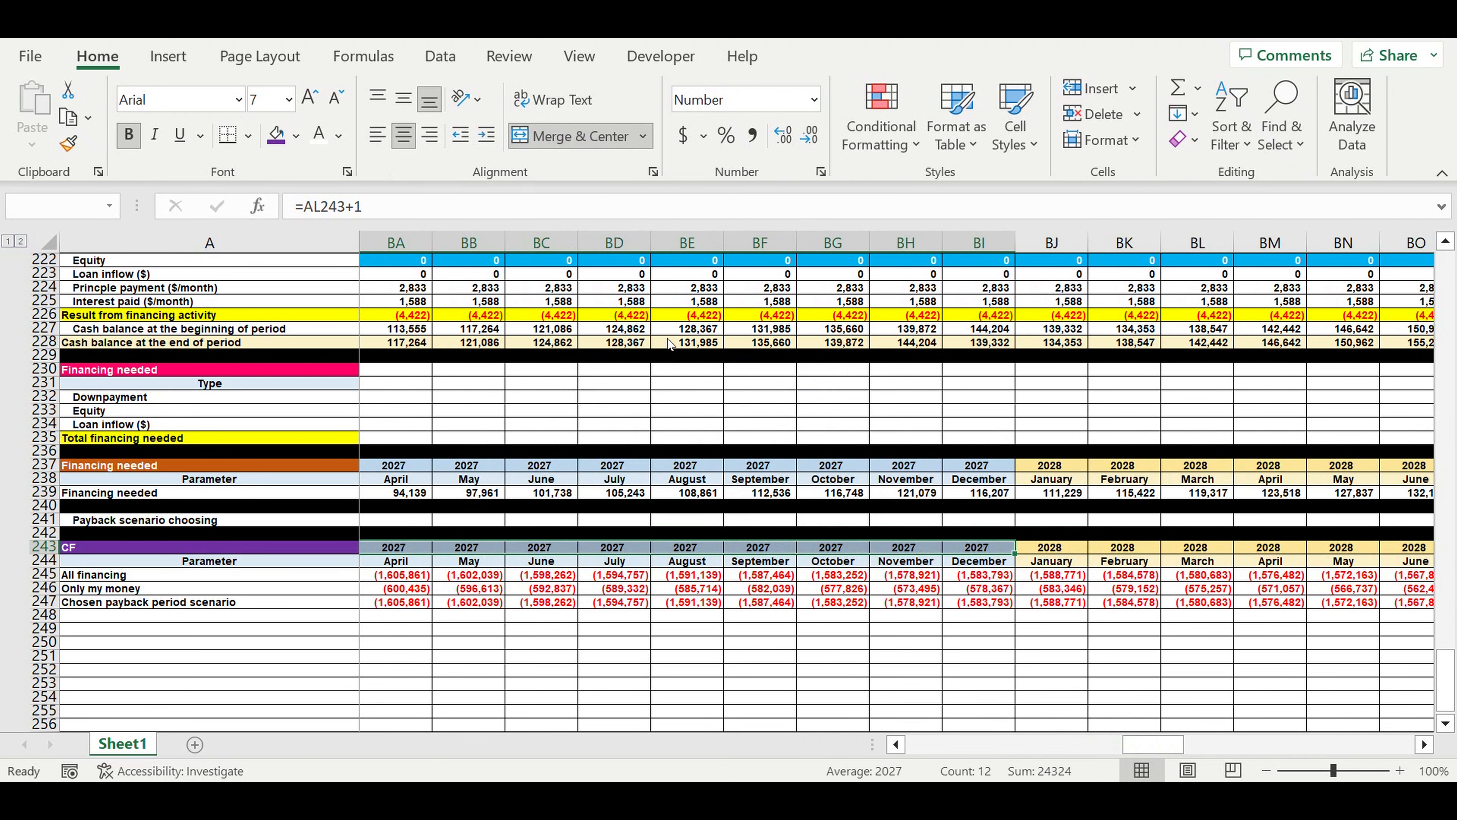
{"action": "left_click", "coordinate": [710, 465]}
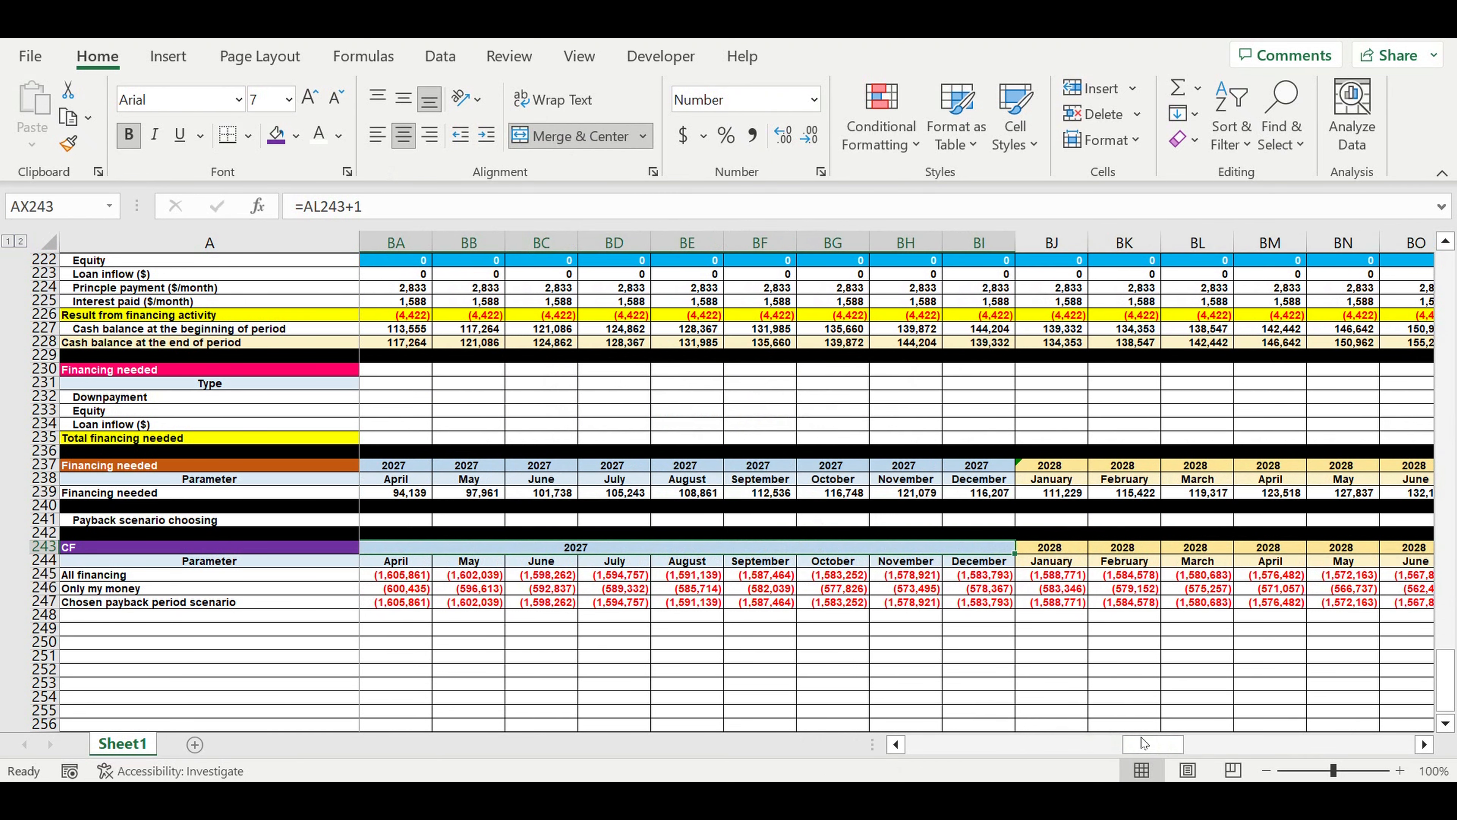
Merge and center the CF table's 2028 year headers in BJ243:BU243 and the 2029 headers in BV243:CG243
{"action": "mouse_move", "coordinate": [1148, 748]}
{"action": "left_mouse_down"}
{"action": "mouse_move", "coordinate": [1118, 751]}
{"action": "mouse_move", "coordinate": [1169, 744]}
{"action": "left_mouse_up"}
{"action": "left_click_drag", "start_coordinate": [758, 551], "coordinate": [1213, 552]}
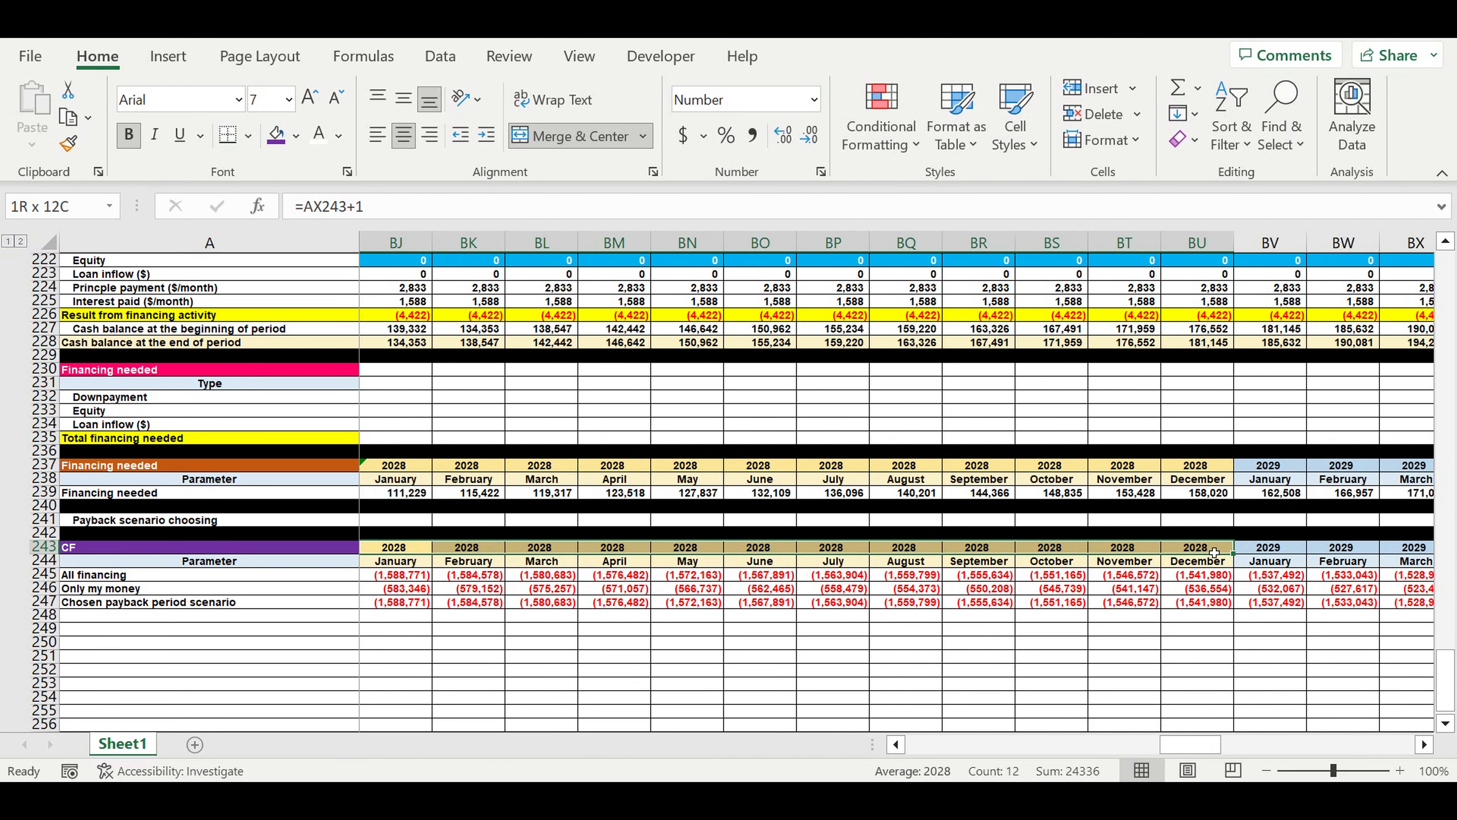
{"action": "left_click", "coordinate": [547, 136]}
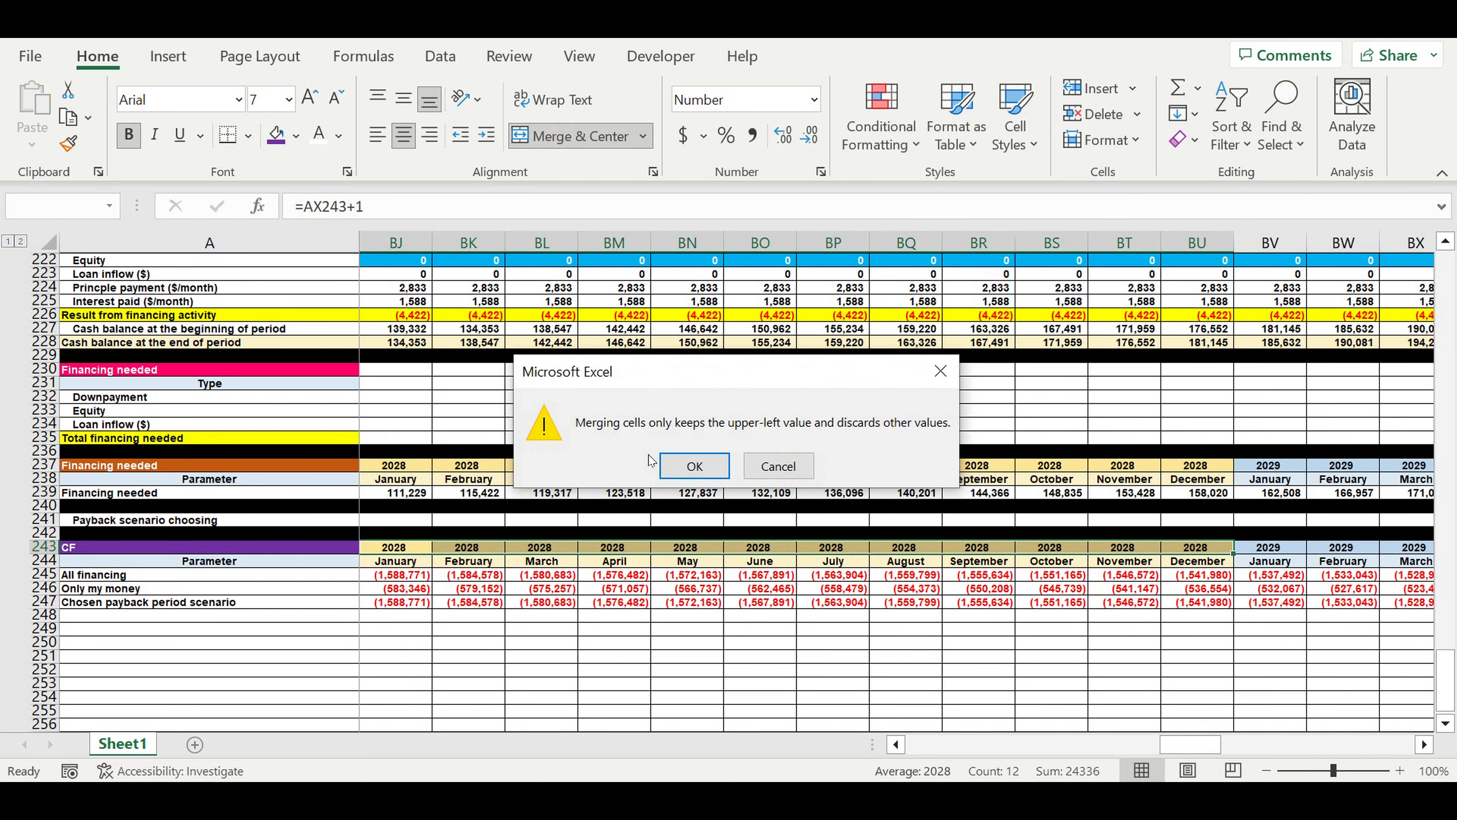
{"action": "left_click", "coordinate": [692, 465]}
{"action": "left_click_drag", "start_coordinate": [1275, 552], "coordinate": [1342, 556]}
{"action": "left_click_drag", "start_coordinate": [1452, 556], "coordinate": [1212, 552]}
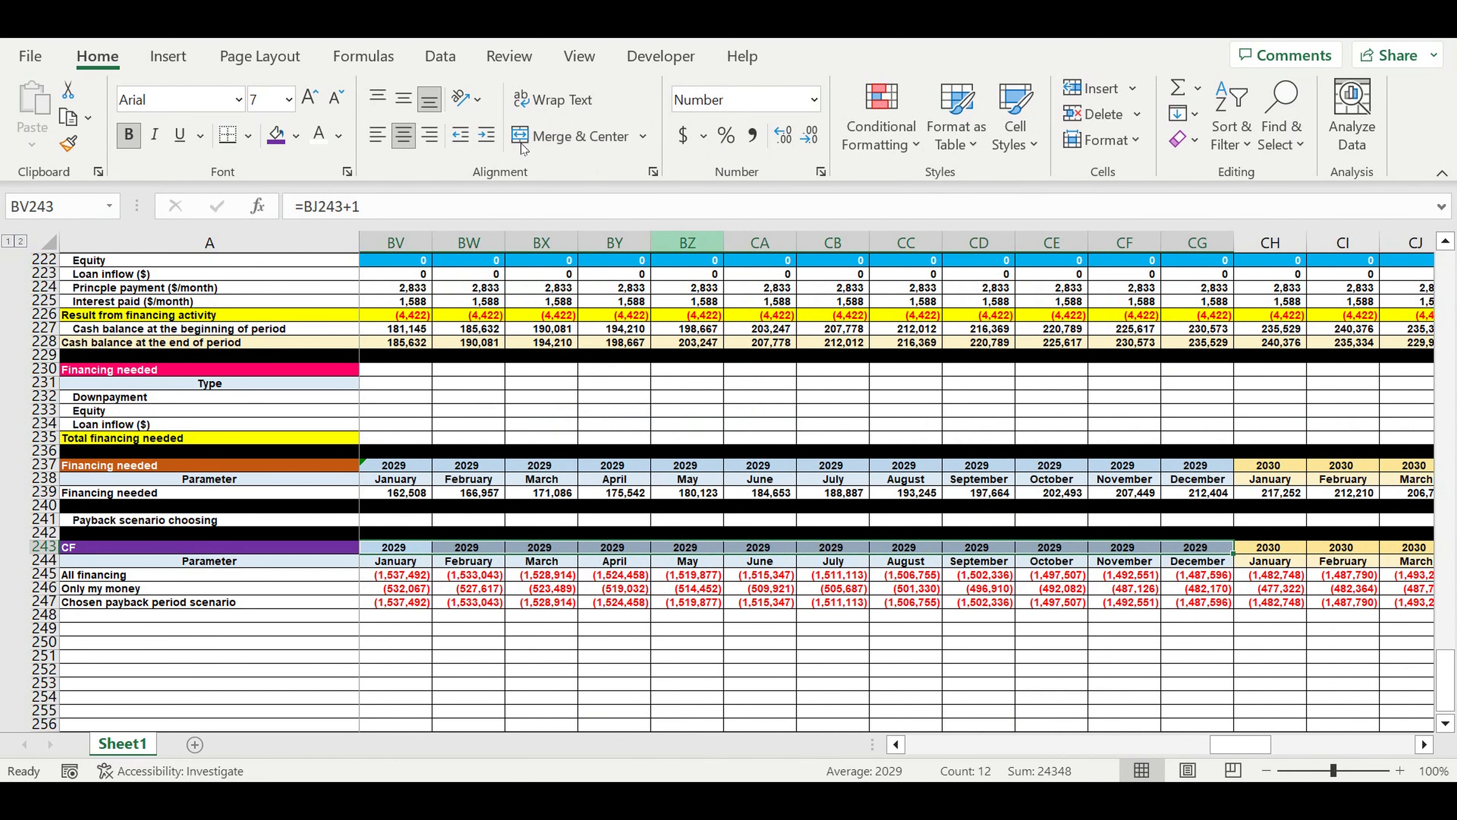
{"action": "left_click", "coordinate": [580, 136]}
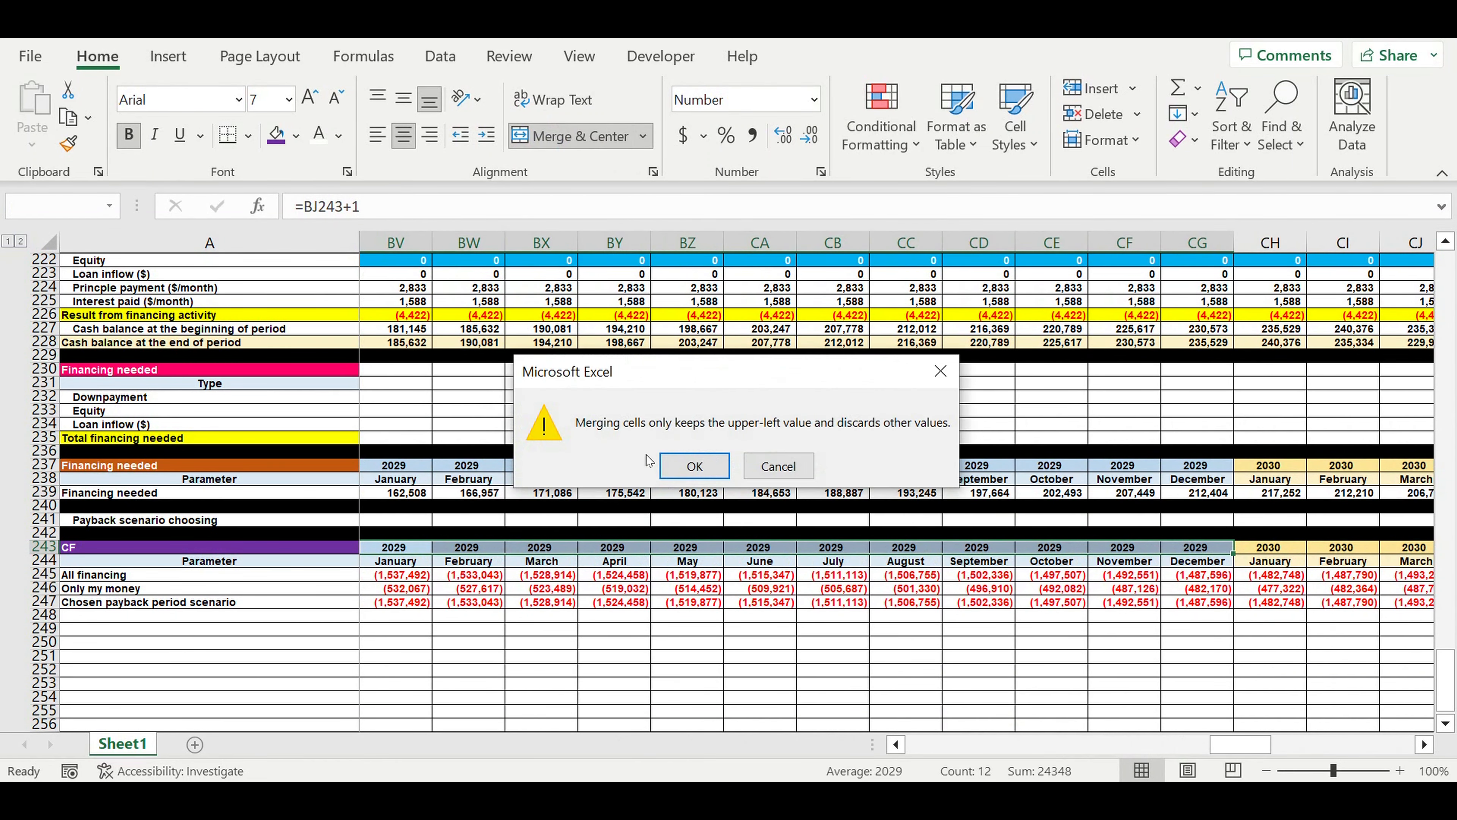
{"action": "left_click", "coordinate": [696, 466]}
Merge and center the CF table's 2030 year headers in CH243:CS243 and the 2031 headers in CT243:DE243
{"action": "left_click_drag", "start_coordinate": [1270, 551], "coordinate": [1142, 548]}
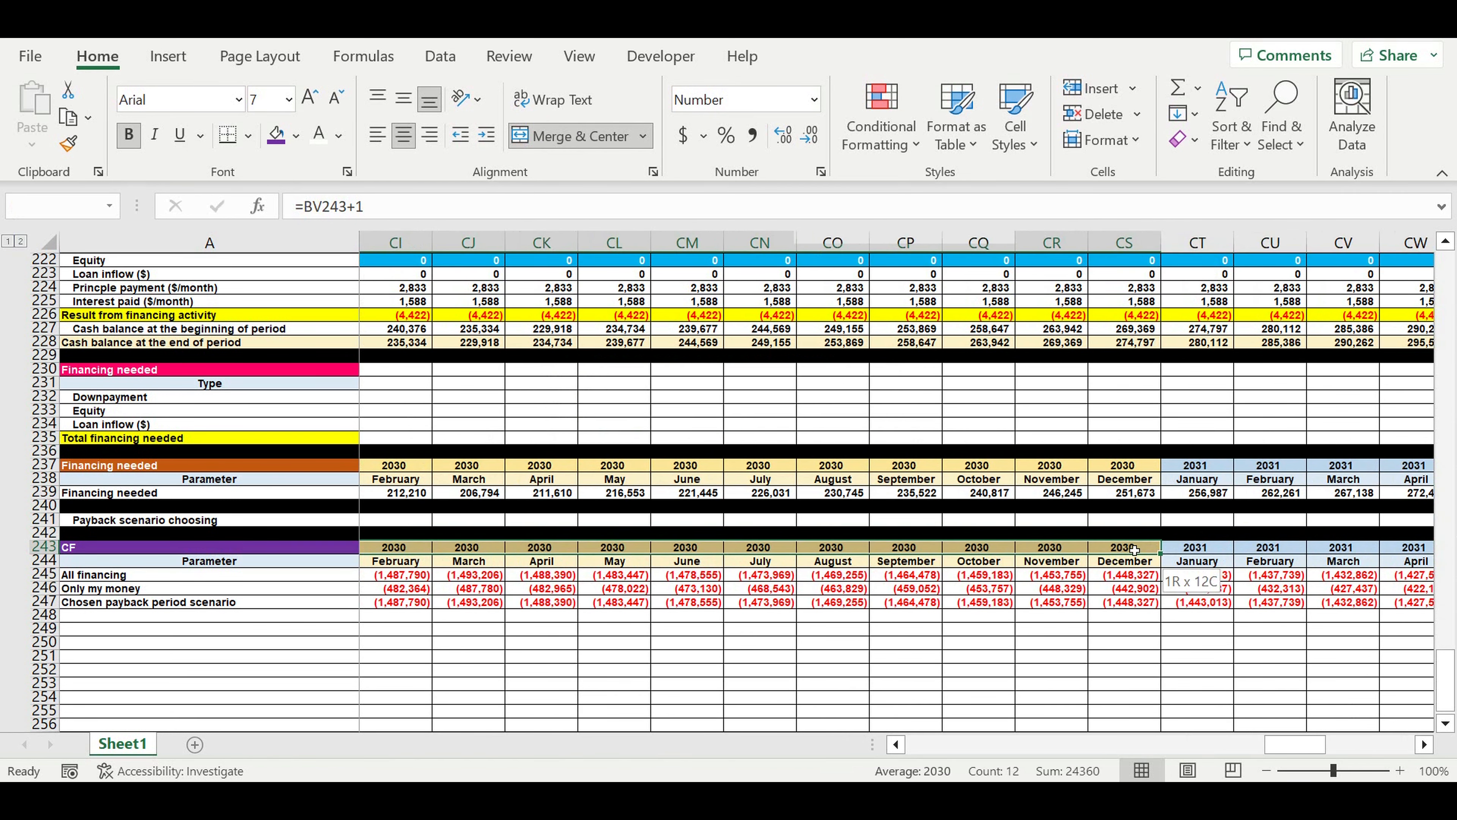
{"action": "left_click", "coordinate": [530, 136]}
{"action": "left_click", "coordinate": [696, 466]}
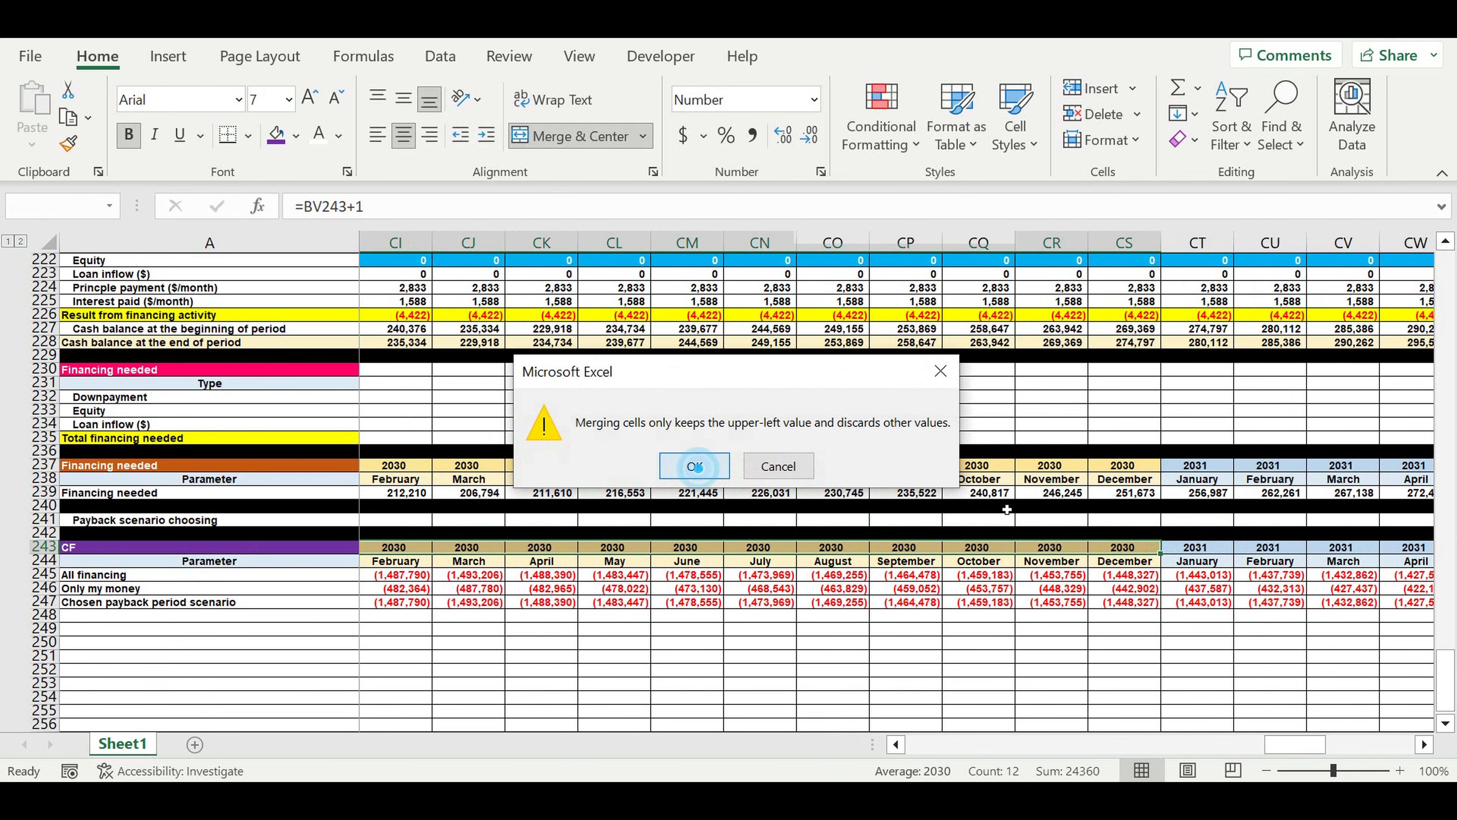
{"action": "left_click_drag", "start_coordinate": [1205, 547], "coordinate": [1147, 551]}
{"action": "left_click", "coordinate": [539, 138]}
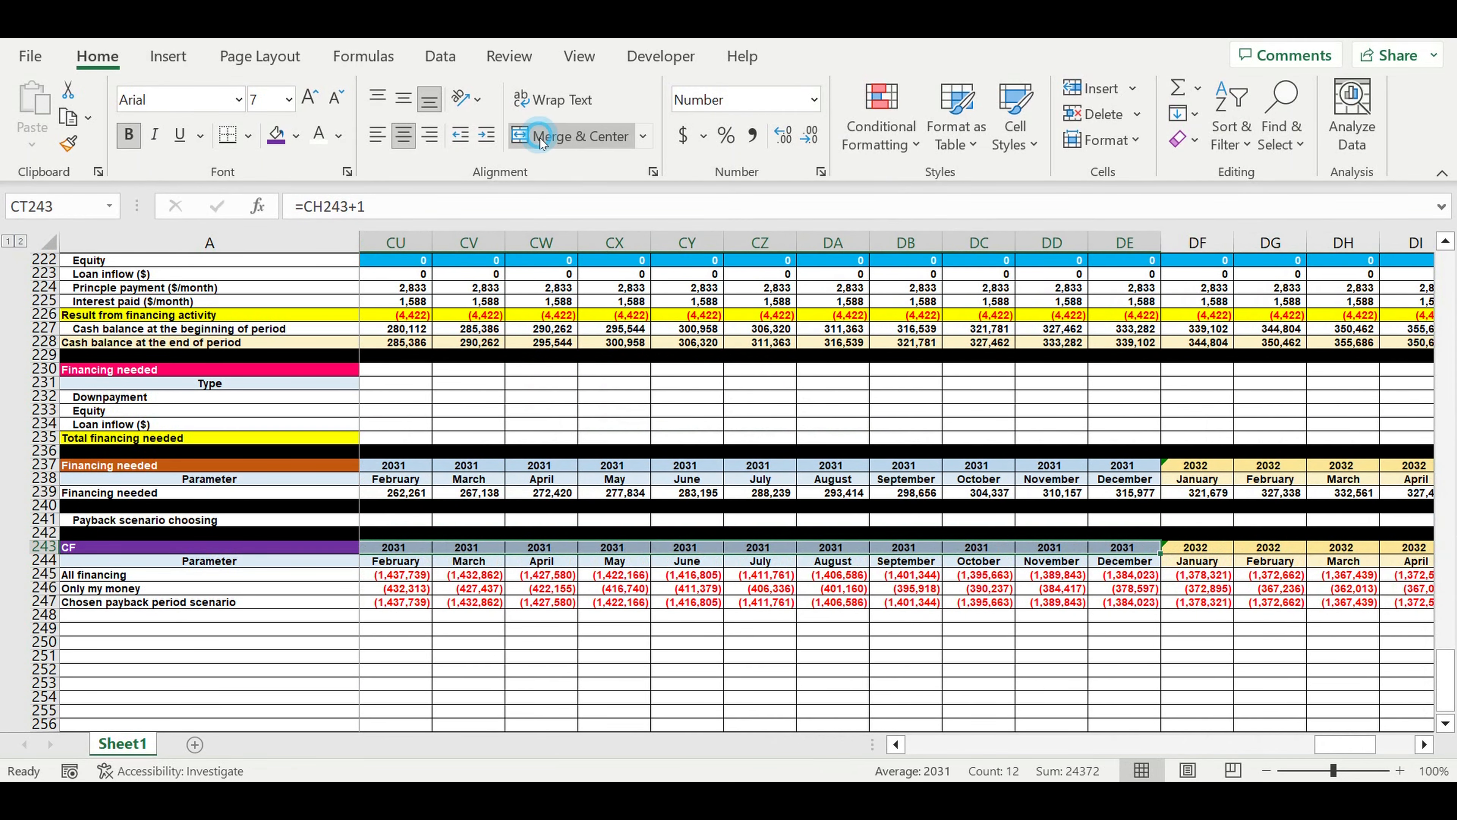
{"action": "left_click", "coordinate": [693, 466]}
Merge and center the CF table's 2032 year headers in DF243:DQ243, keeping only the first value
{"action": "left_click_drag", "start_coordinate": [1199, 553], "coordinate": [1271, 552]}
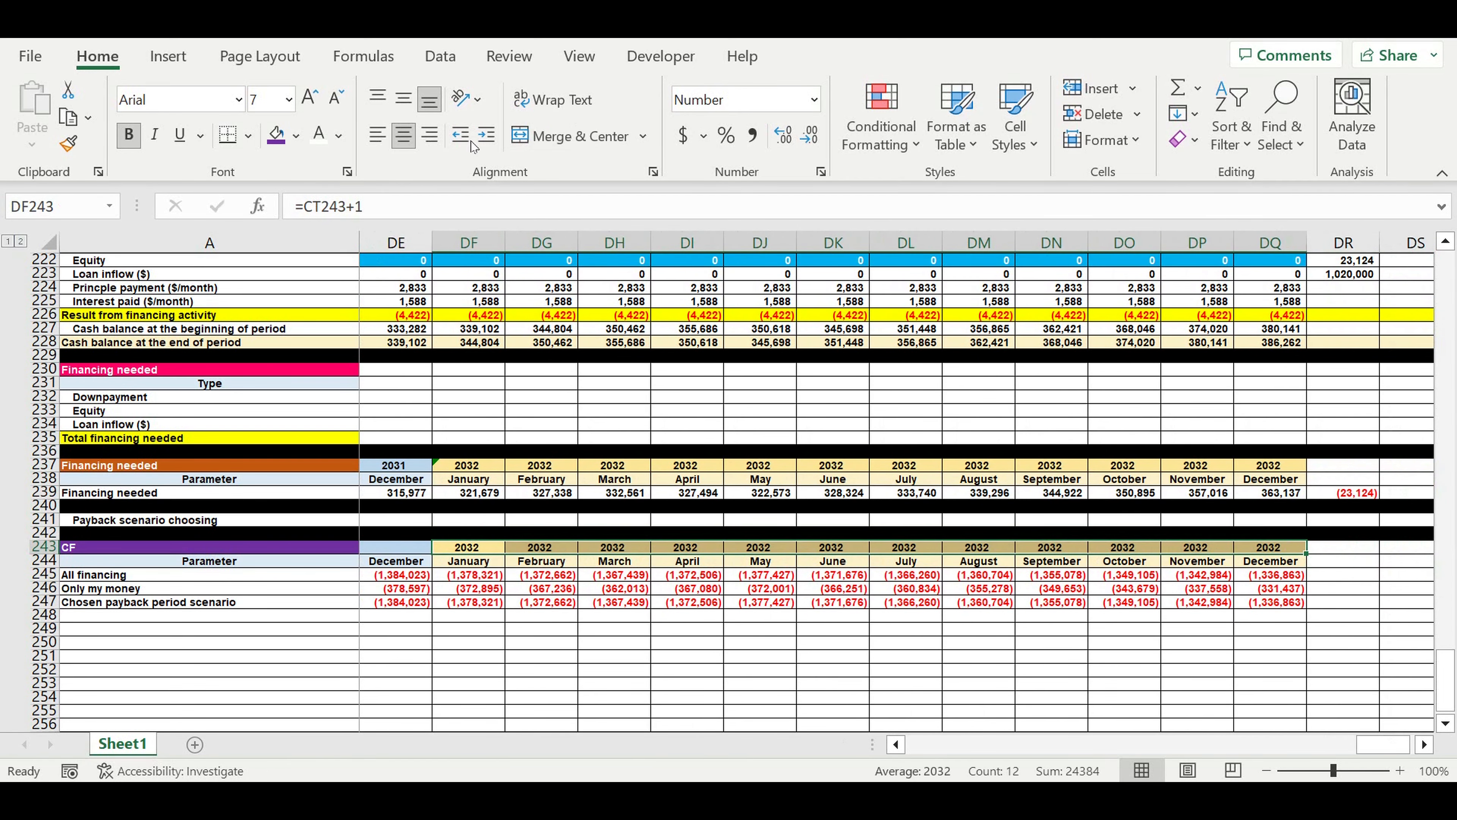
{"action": "left_click", "coordinate": [550, 141]}
{"action": "left_click", "coordinate": [722, 467]}
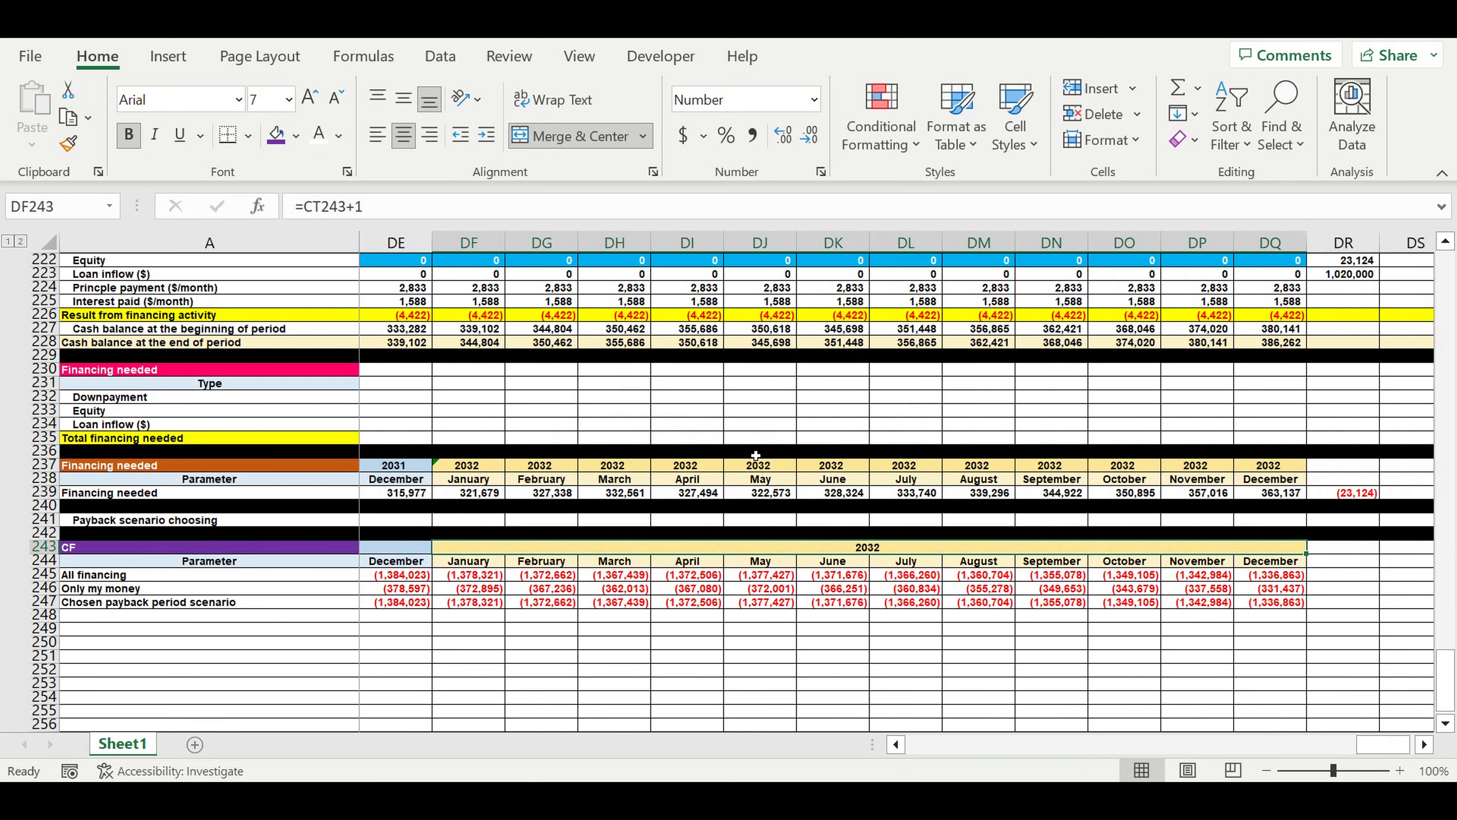
Insert a line chart of the chosen payback period scenario row, A247:DQ247
{"action": "left_click_drag", "start_coordinate": [1285, 601], "coordinate": [101, 605]}
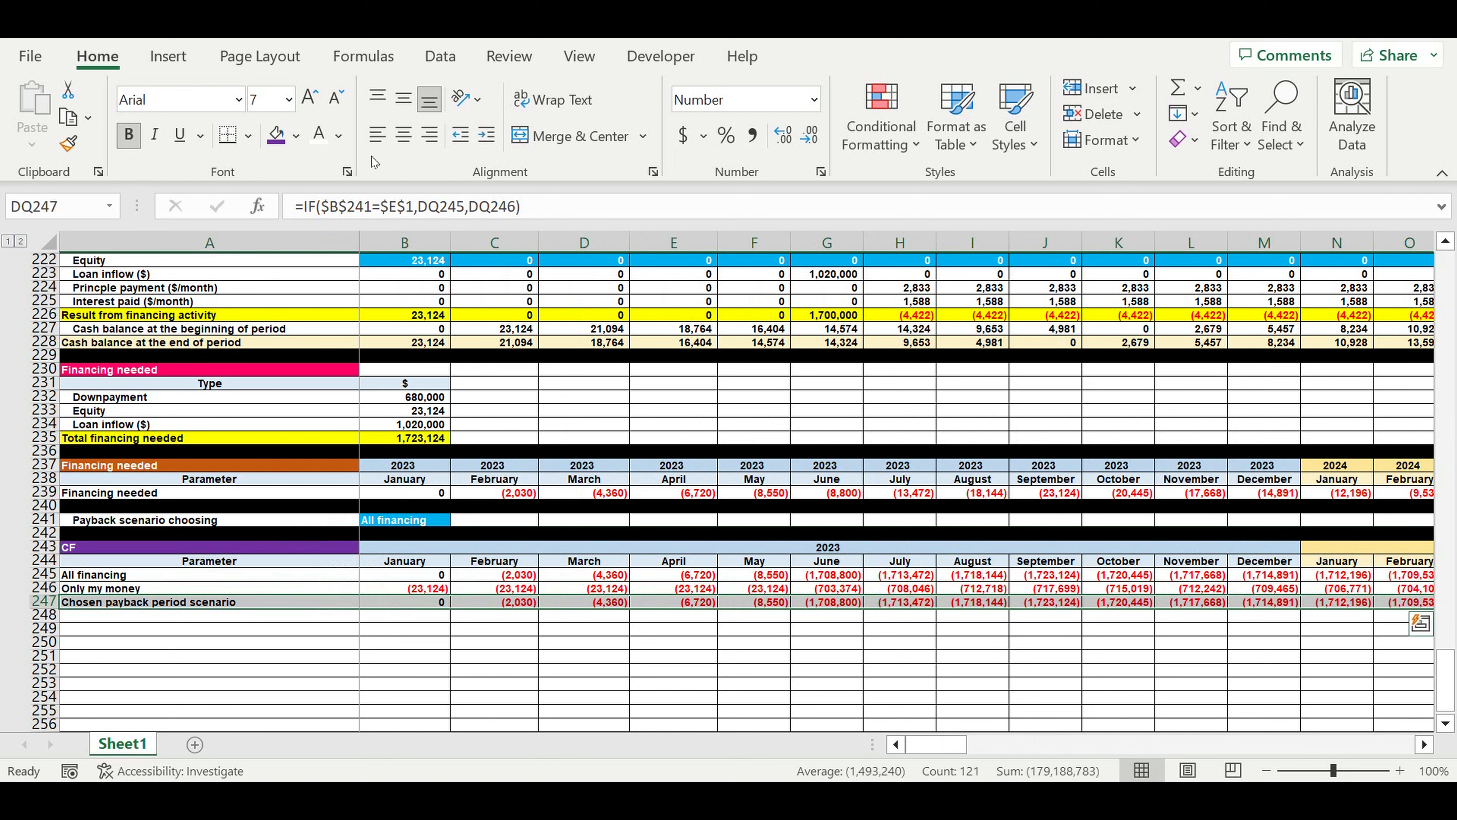
{"action": "left_click", "coordinate": [576, 54]}
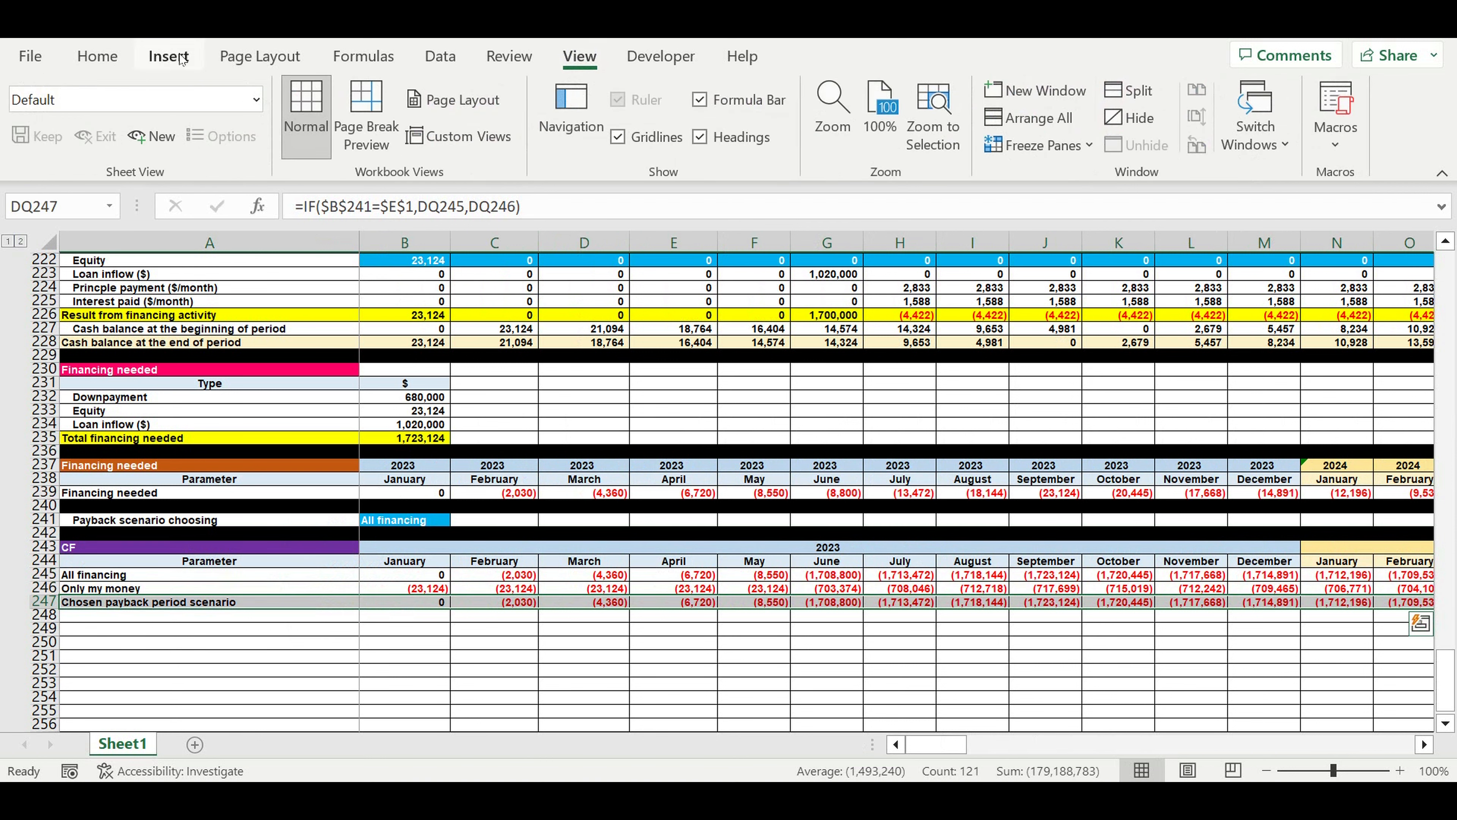
{"action": "left_click", "coordinate": [189, 60]}
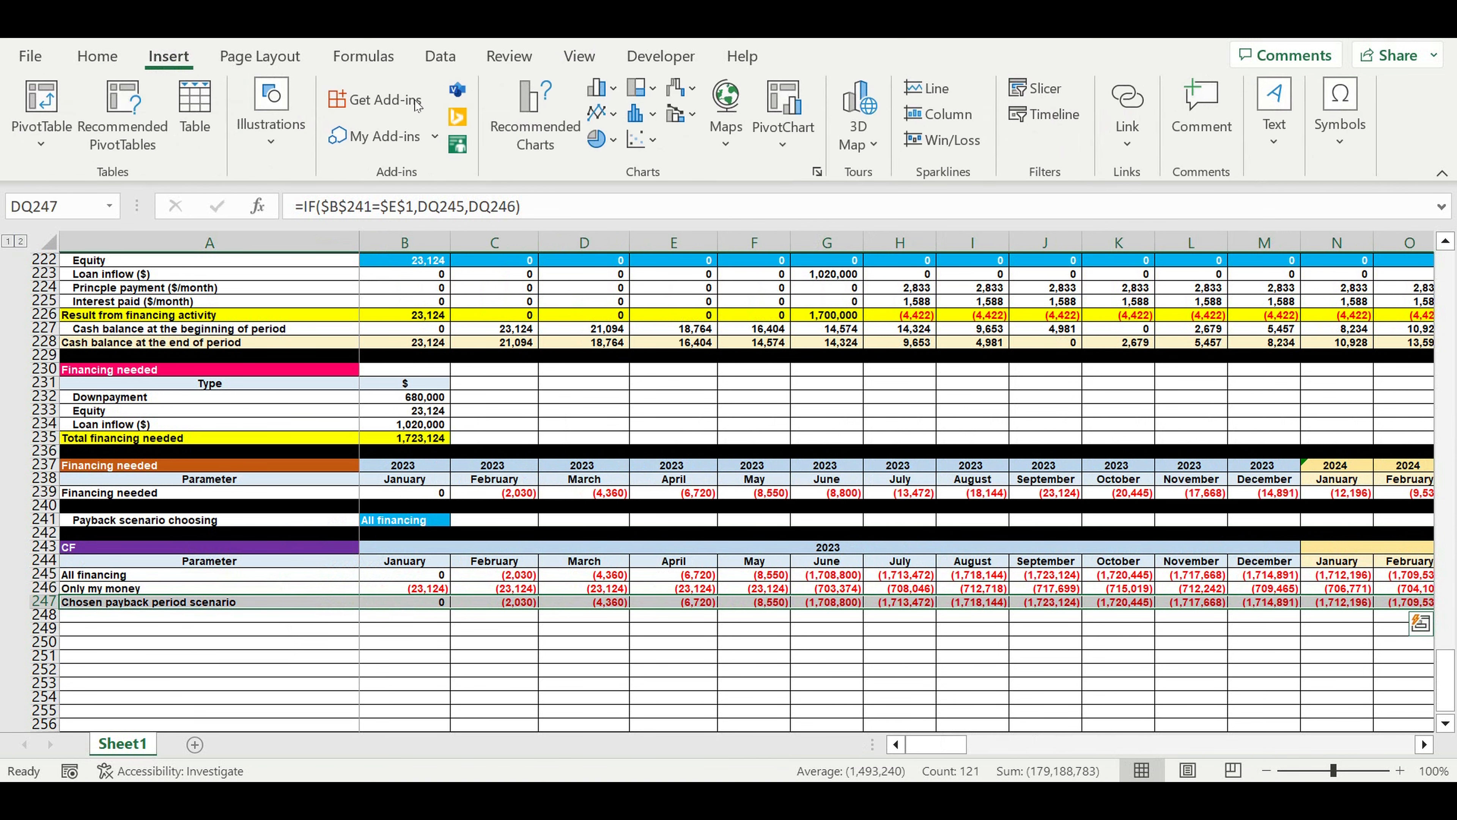
{"action": "left_click", "coordinate": [599, 113]}
{"action": "left_click", "coordinate": [613, 192]}
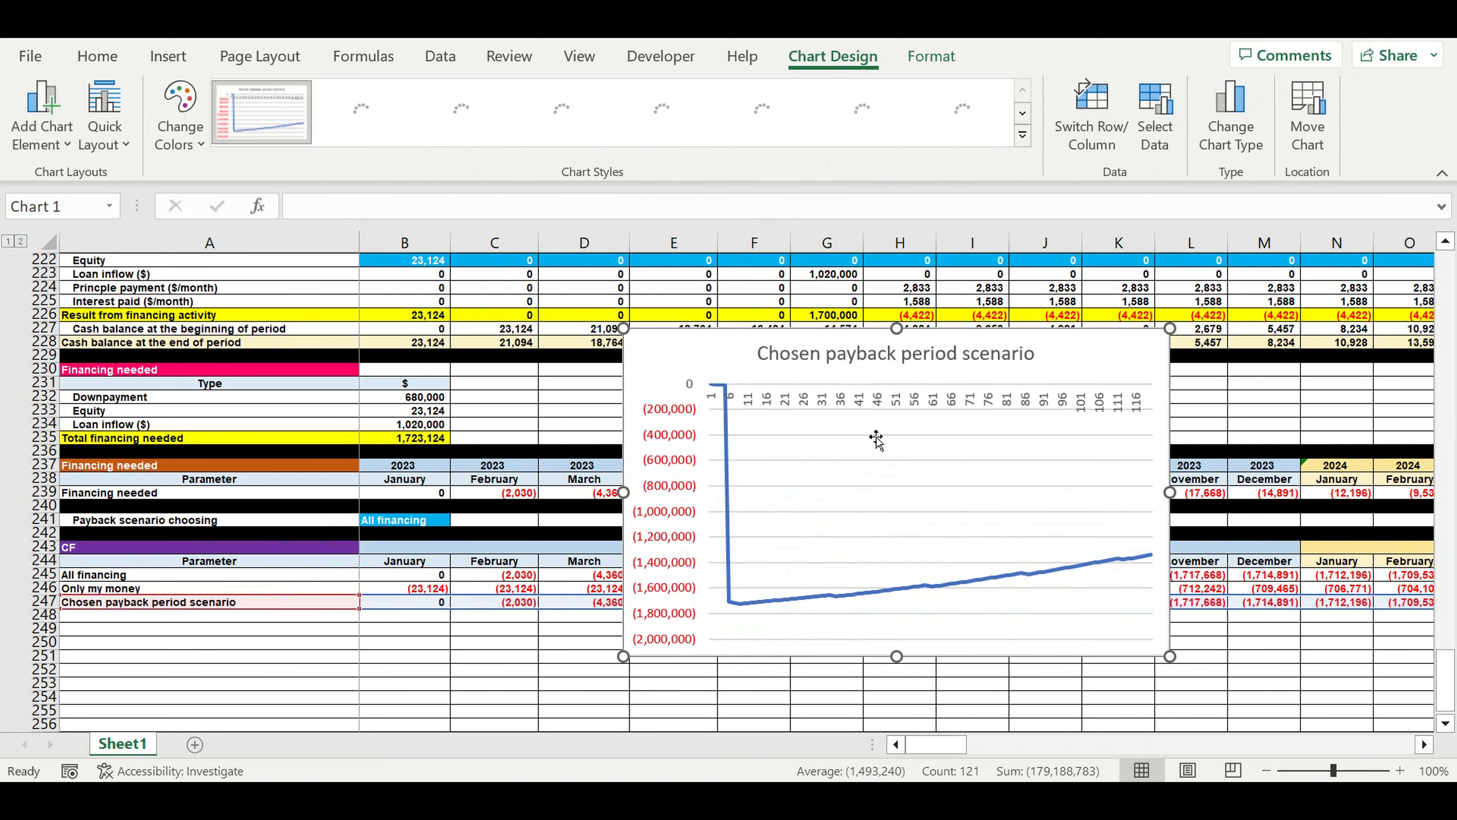
Move the payback chart below the CF table so it starts around row 250 over column A
{"action": "scroll", "coordinate": [696, 323], "scroll_direction": "down", "scroll_amount": 1}
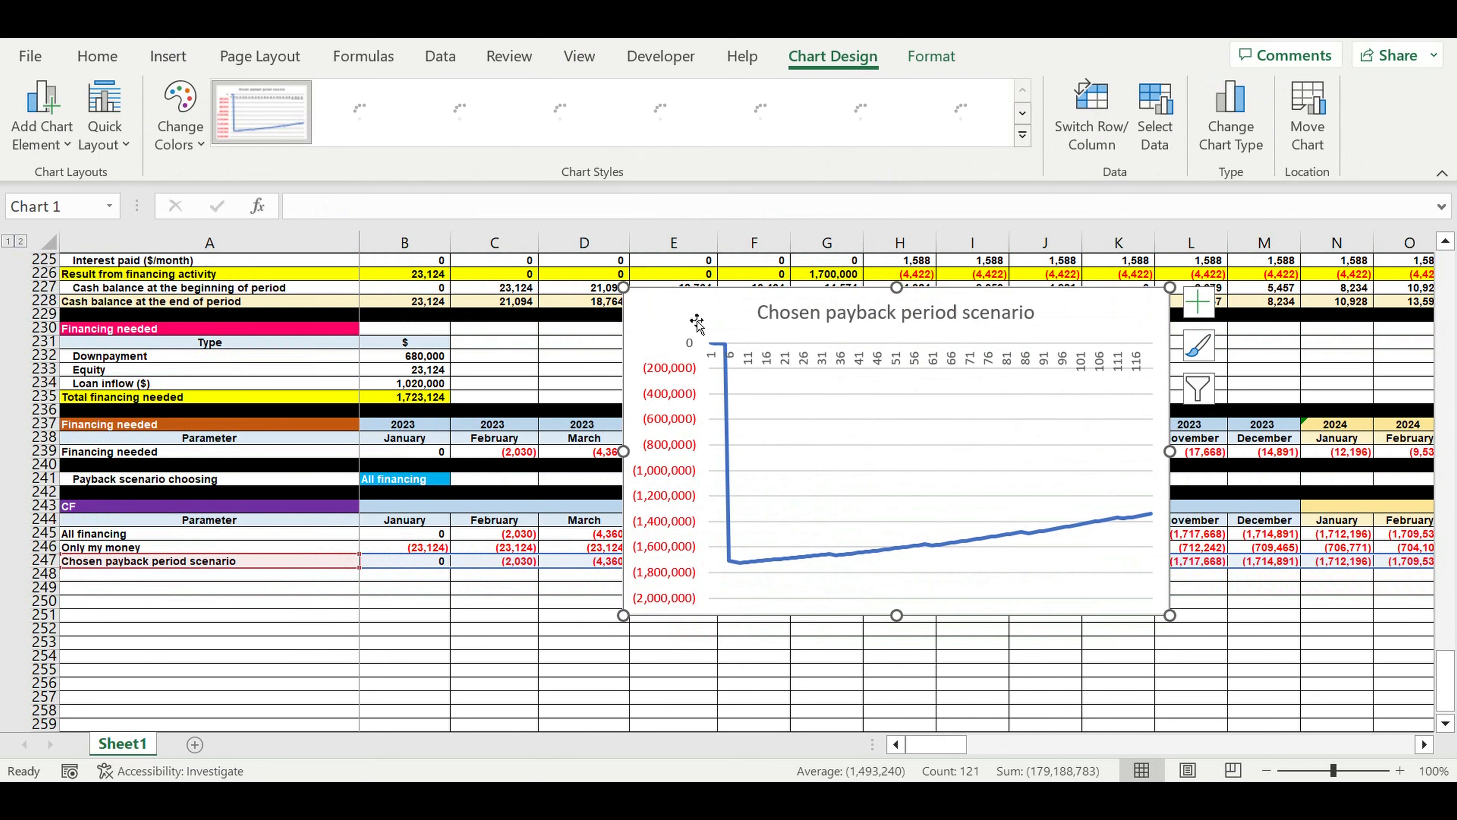
{"action": "left_click_drag", "start_coordinate": [696, 320], "coordinate": [206, 622]}
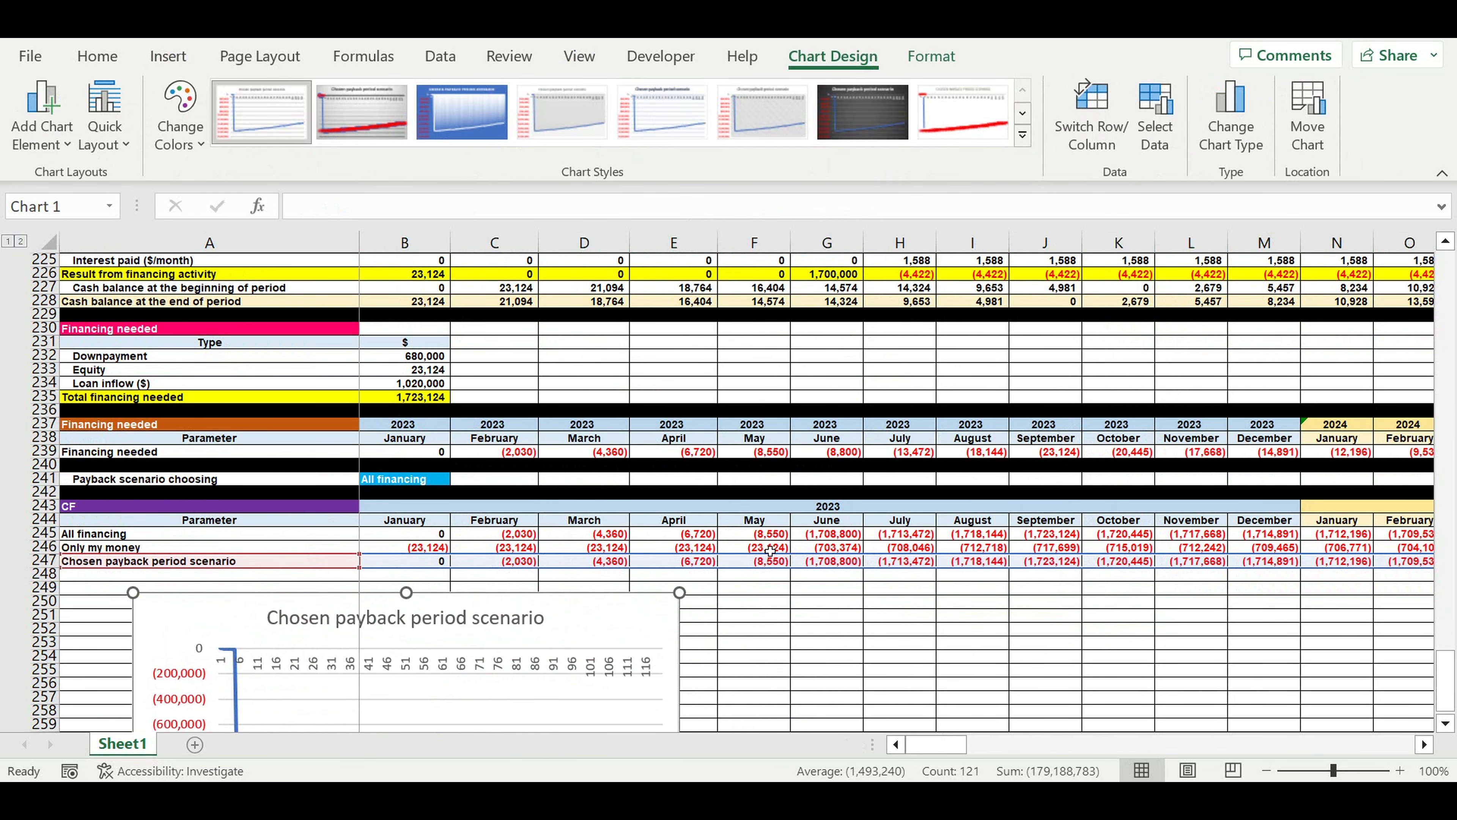
{"action": "scroll", "coordinate": [776, 534], "scroll_direction": "down", "scroll_amount": 5}
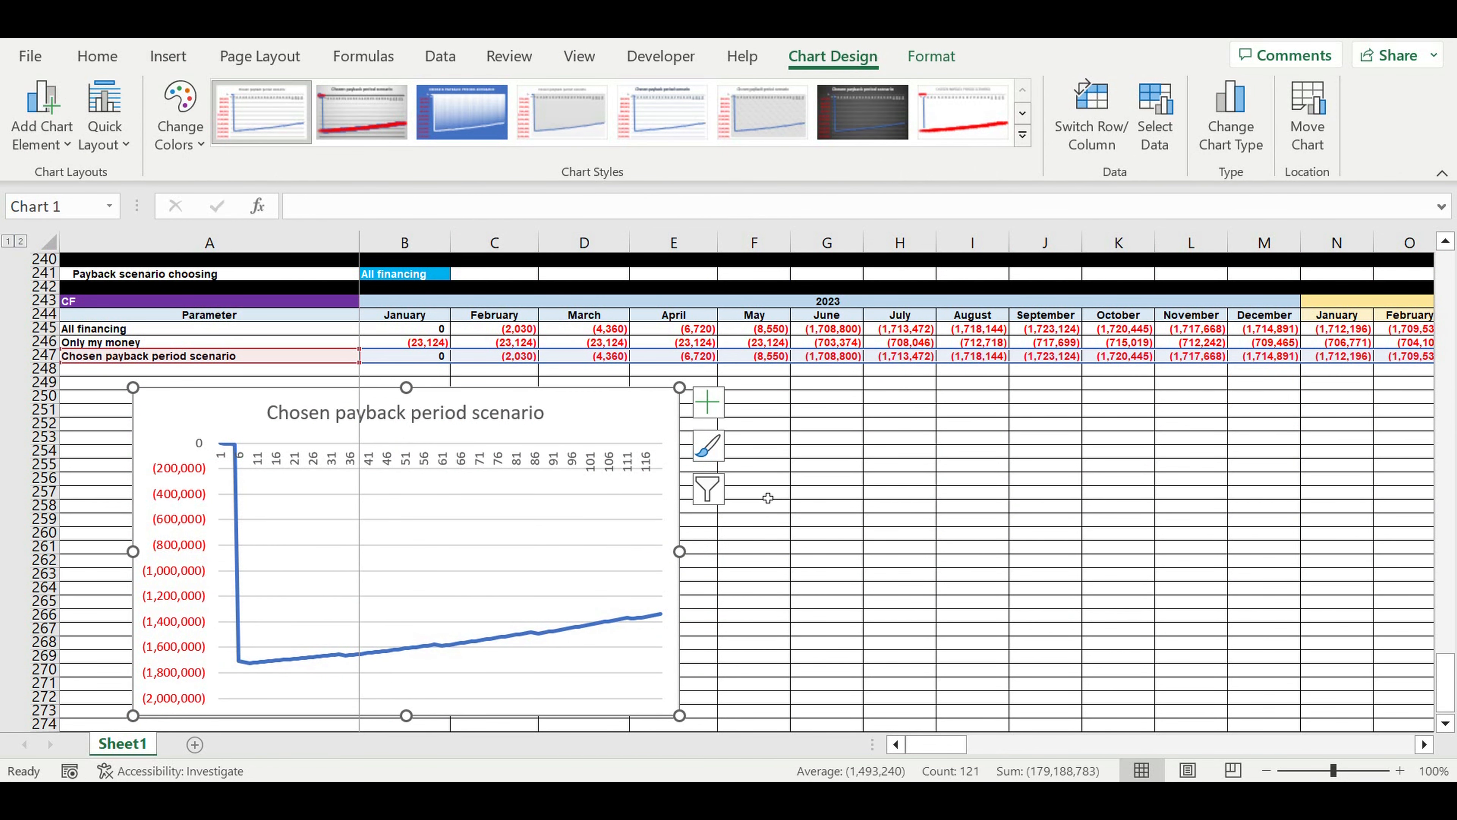
Set the chart's horizontal axis labels to the year and month headers in B243:DQ244
{"action": "left_click", "coordinate": [612, 465]}
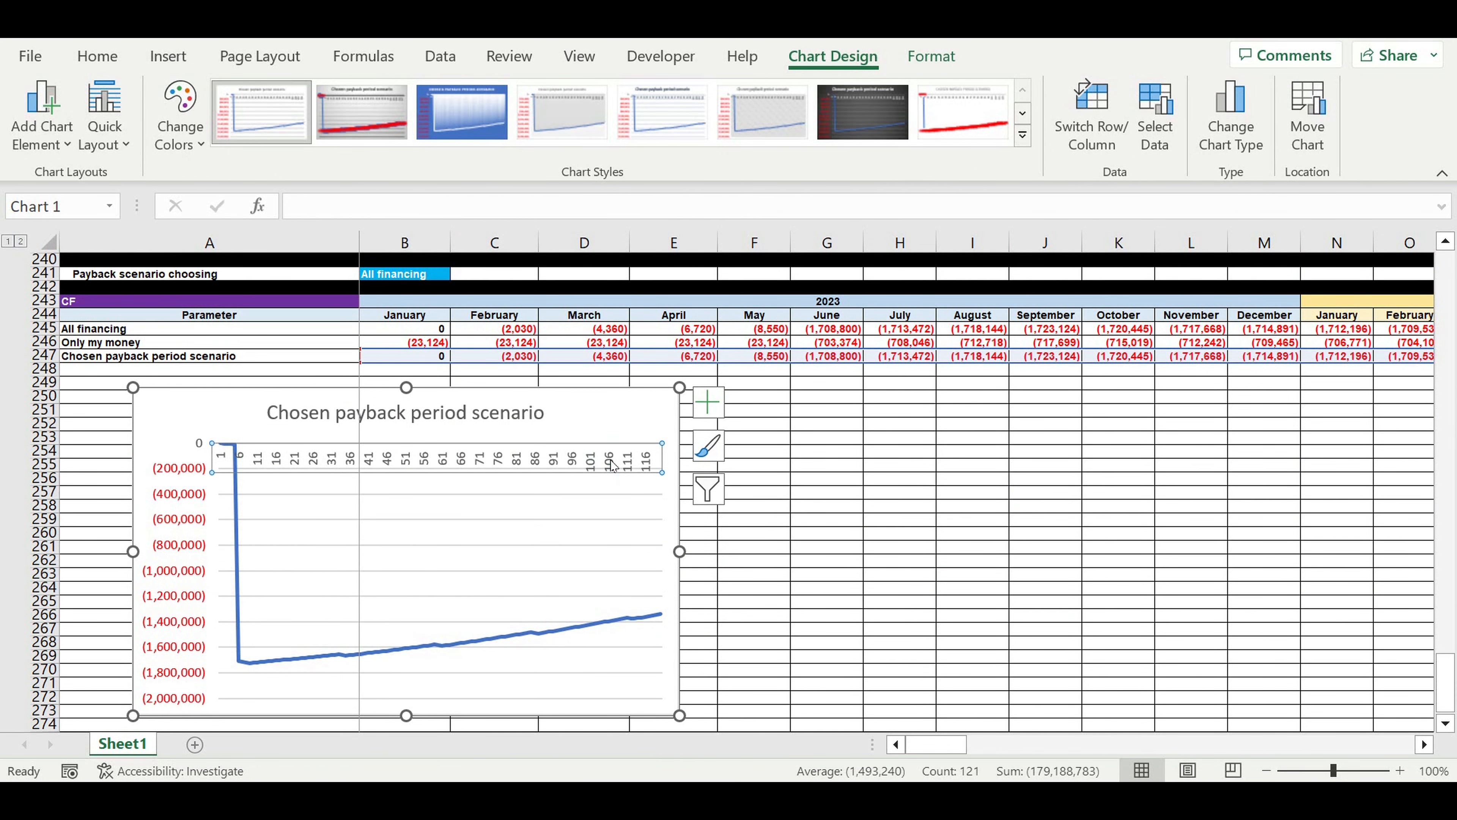
{"action": "right_click", "coordinate": [611, 463]}
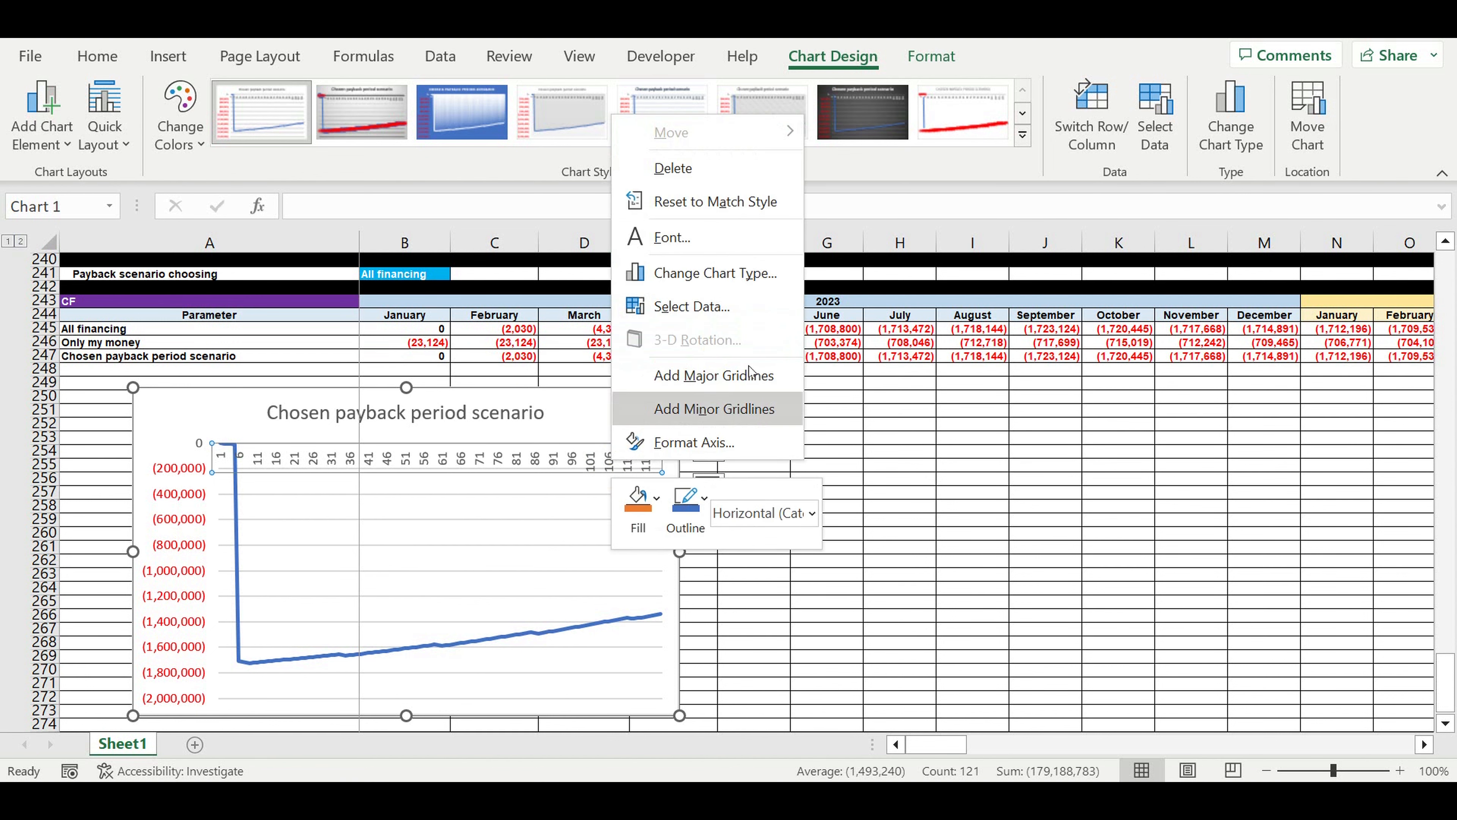
{"action": "left_click", "coordinate": [737, 304]}
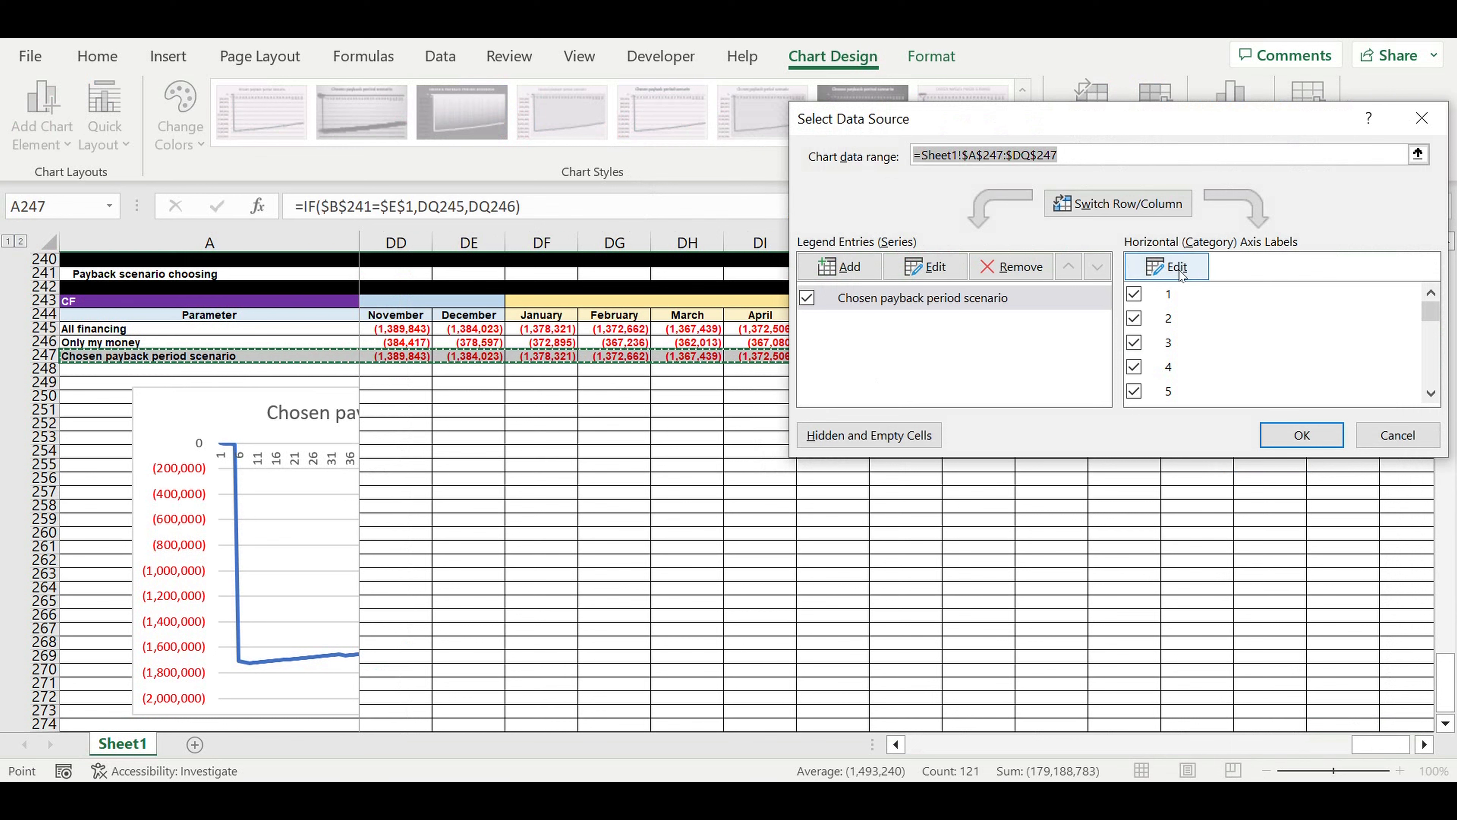
{"action": "left_click", "coordinate": [1181, 274]}
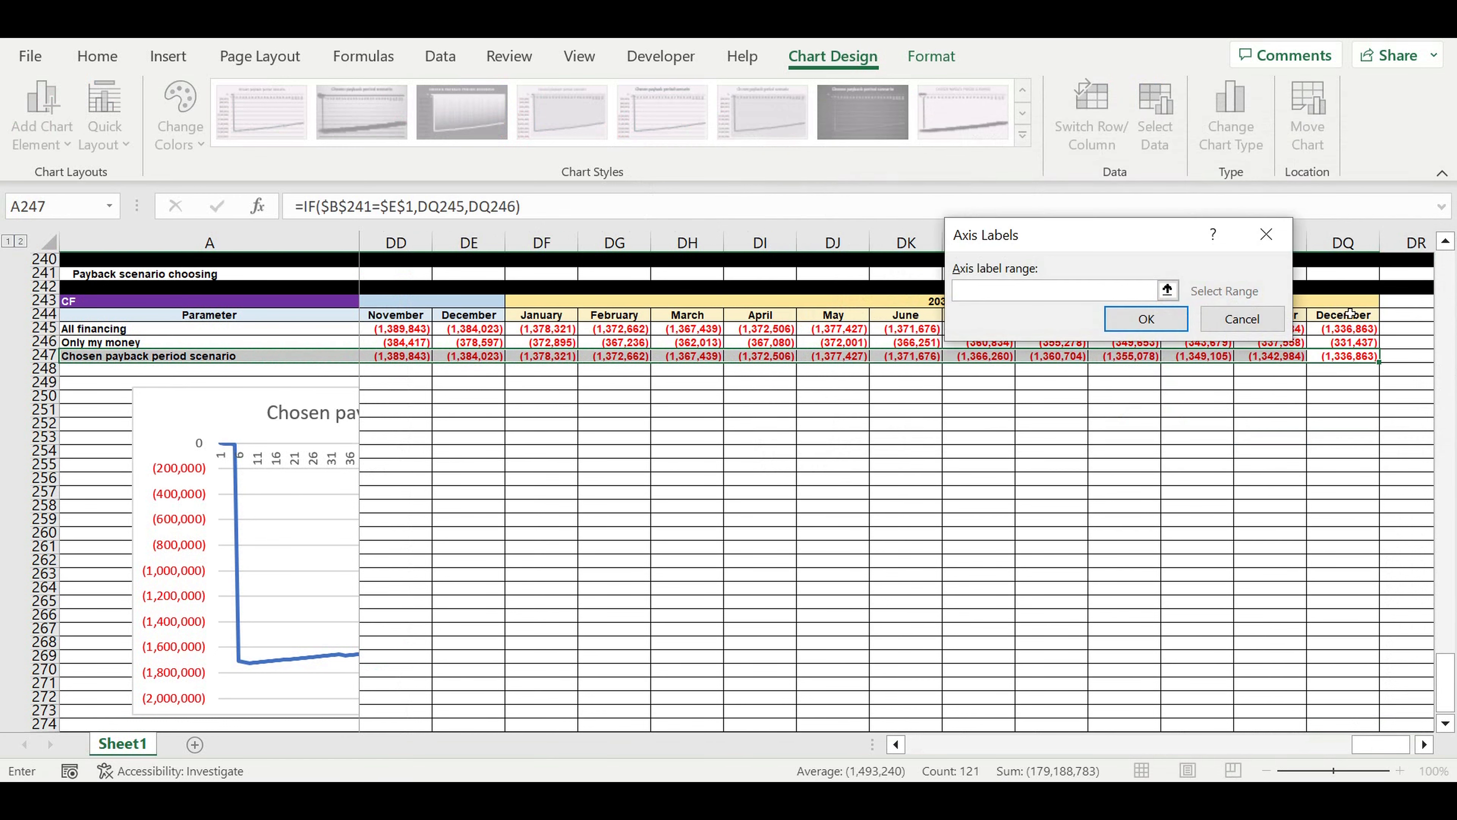
{"action": "left_click_drag", "start_coordinate": [1360, 315], "coordinate": [405, 468]}
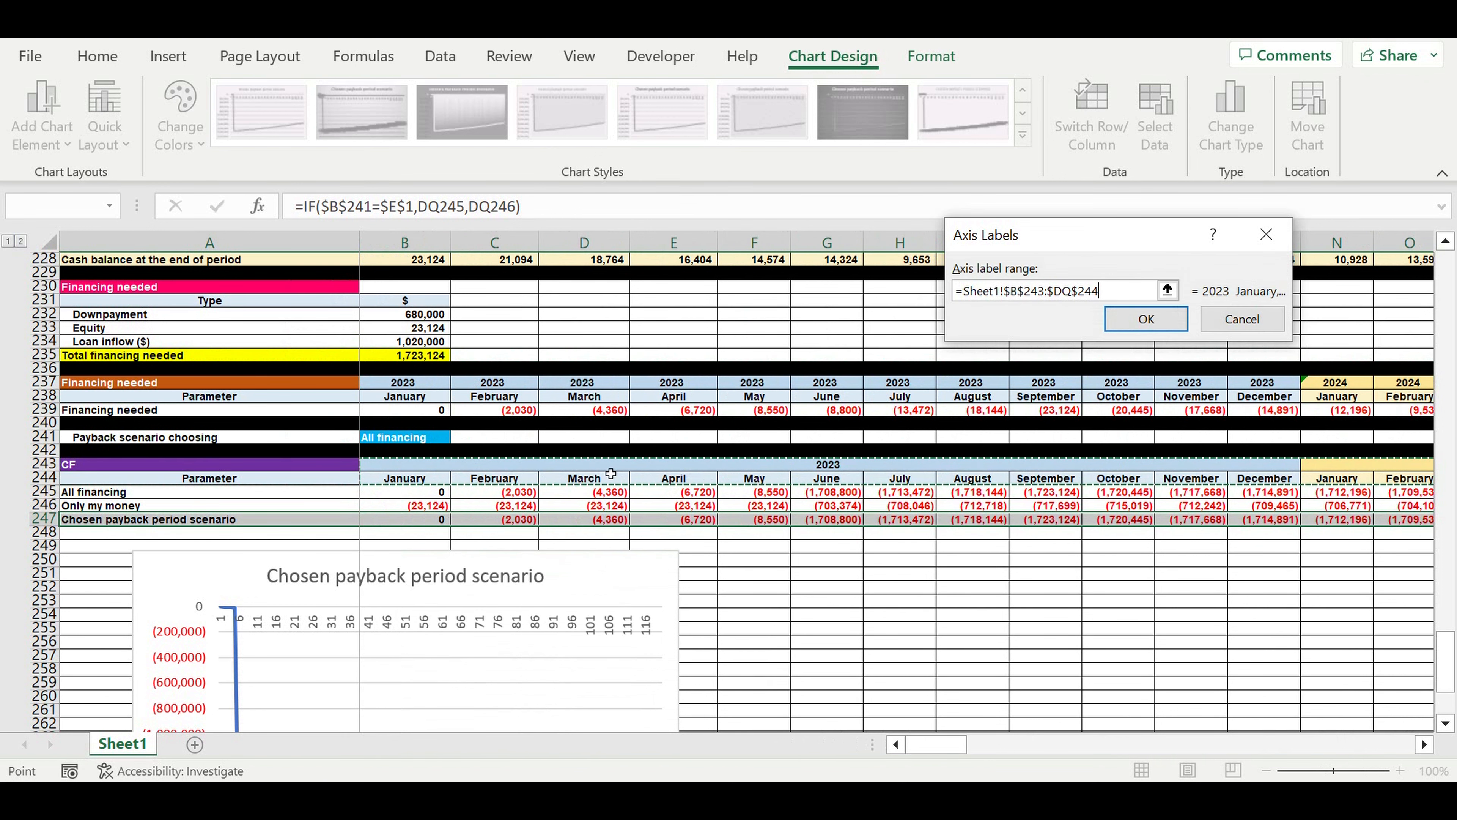
{"action": "left_click", "coordinate": [1160, 321]}
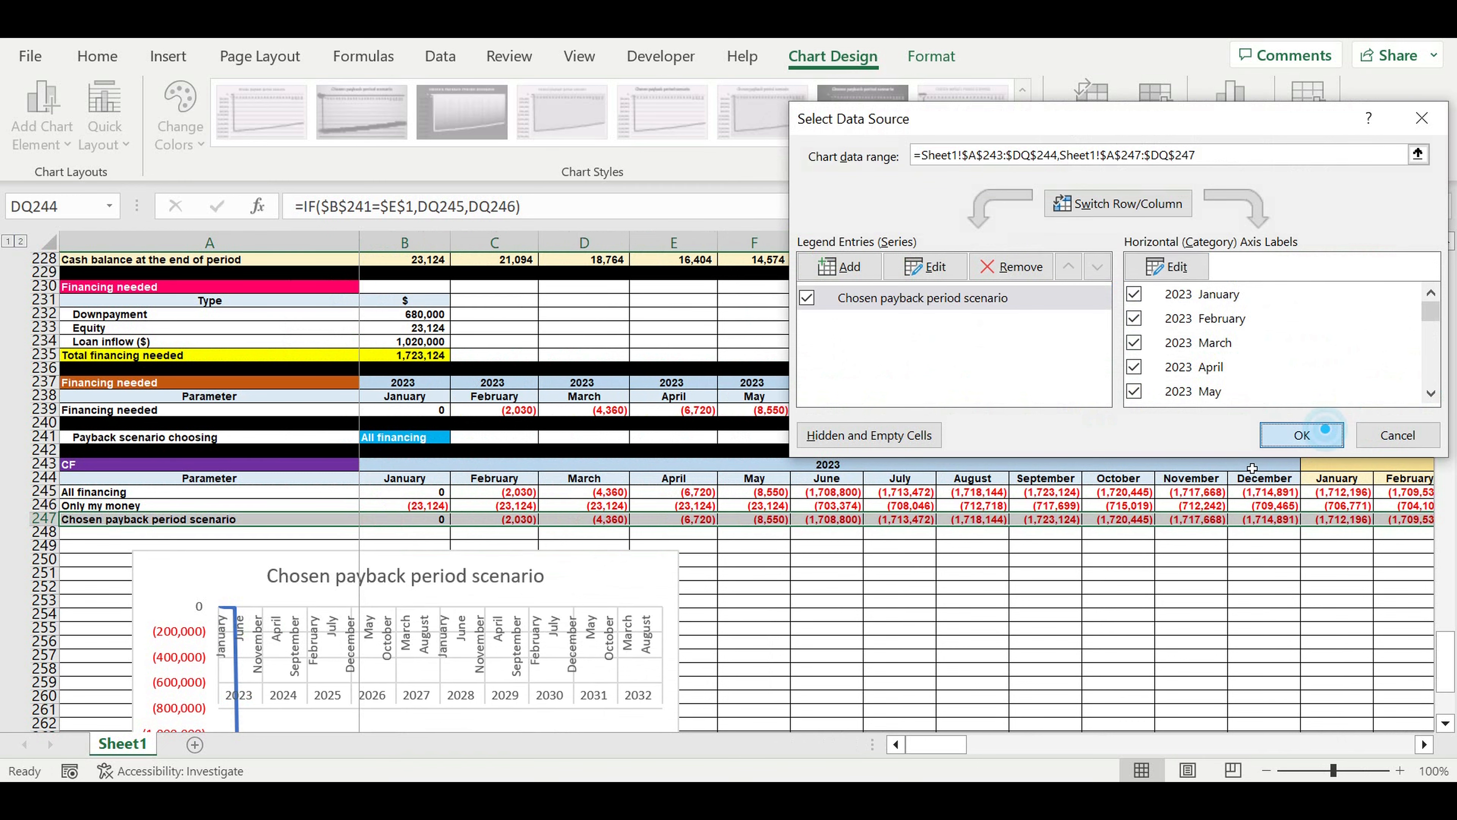
{"action": "left_click", "coordinate": [1320, 434]}
Shift the payback chart closer to the sheet's row numbers and widen it to reach column H
{"action": "scroll", "coordinate": [918, 505], "scroll_direction": "down", "scroll_amount": 4}
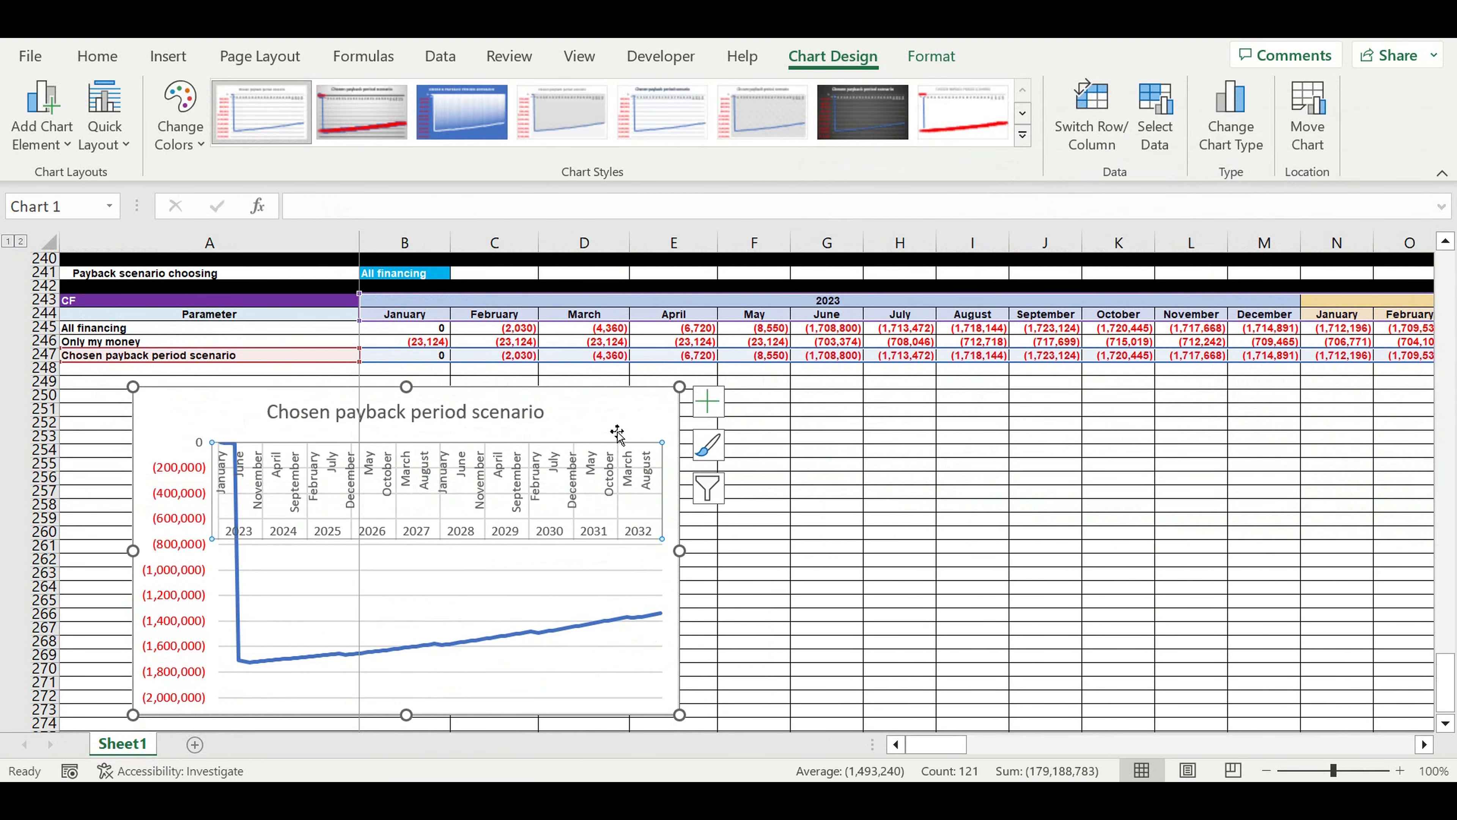
{"action": "left_click_drag", "start_coordinate": [598, 414], "coordinate": [542, 411]}
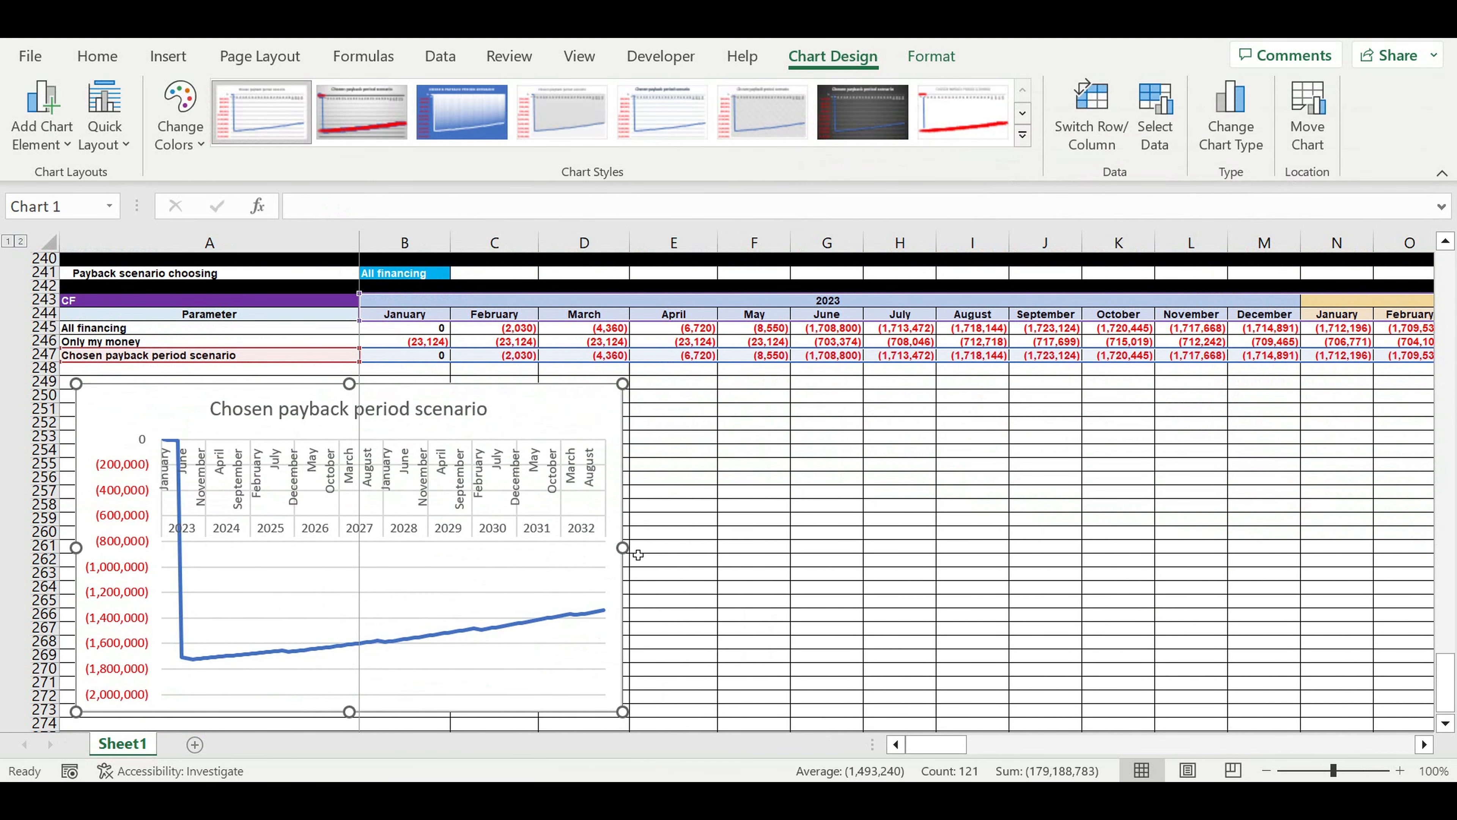
{"action": "left_click_drag", "start_coordinate": [629, 550], "coordinate": [891, 549]}
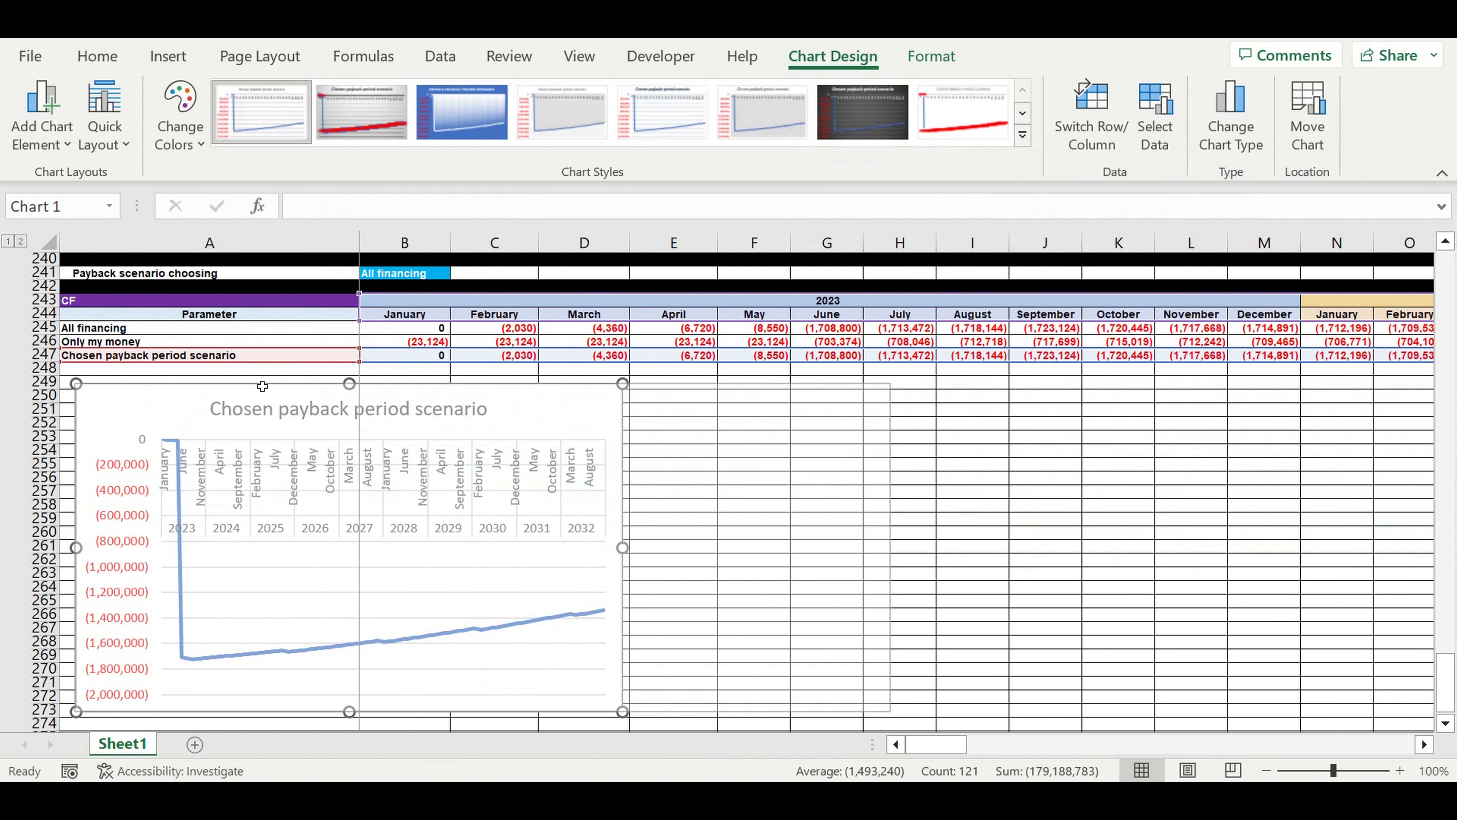
{"action": "left_click", "coordinate": [97, 55]}
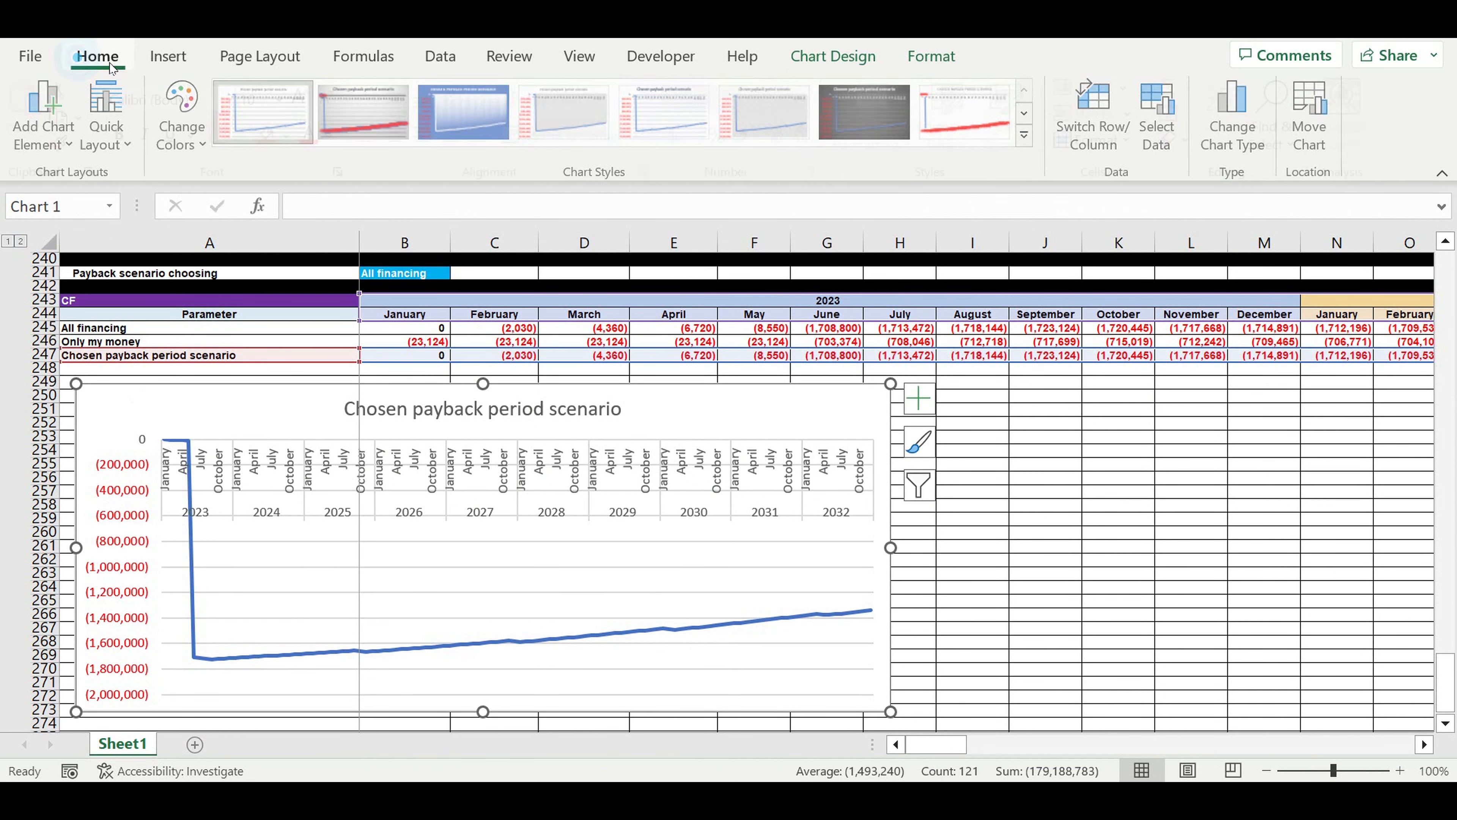
Format all text in the payback chart as bold with font size 6
{"action": "left_click", "coordinate": [268, 97]}
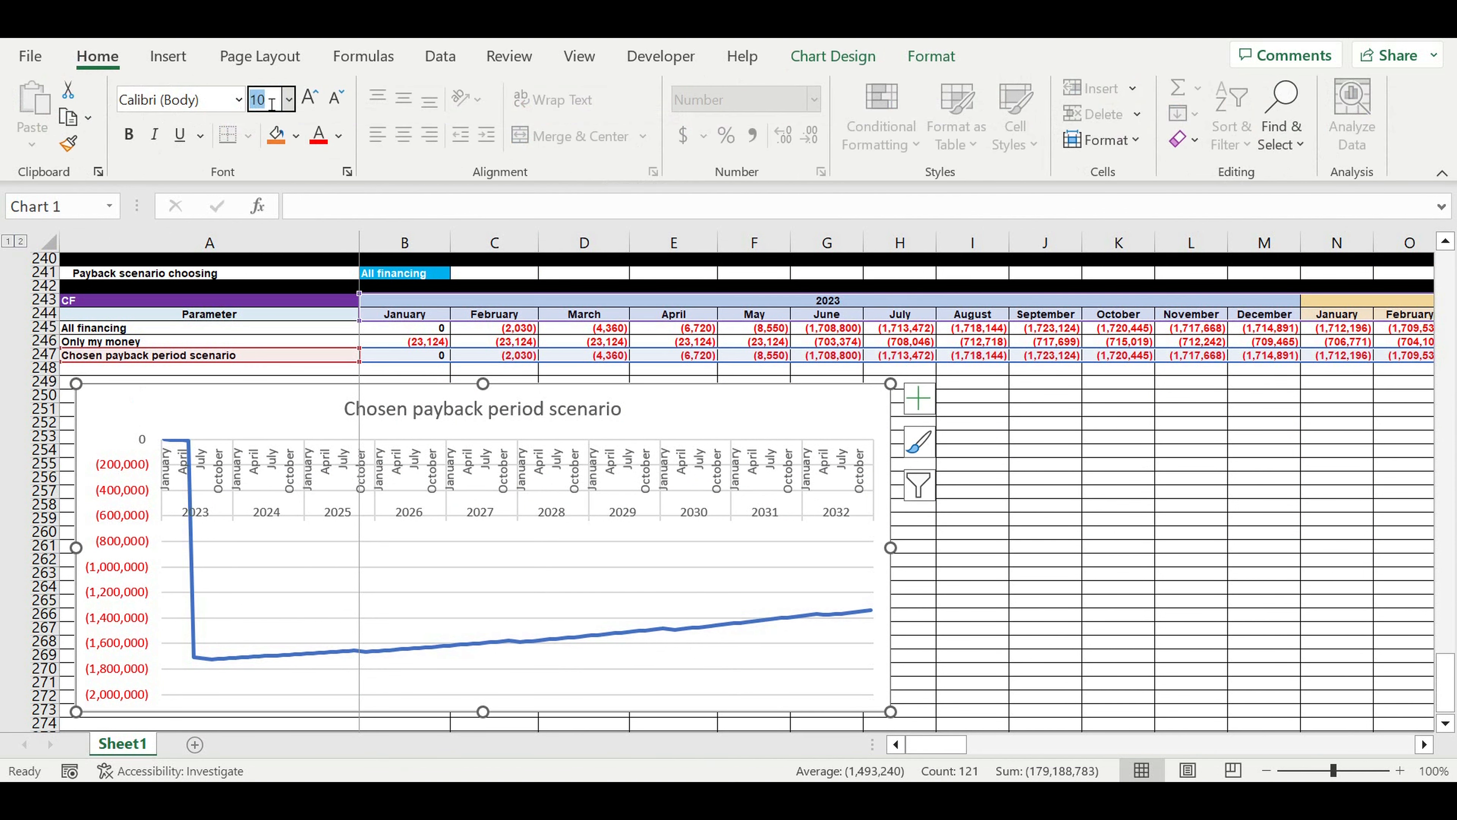
{"action": "type", "text": "6"}
{"action": "key", "text": "Return"}
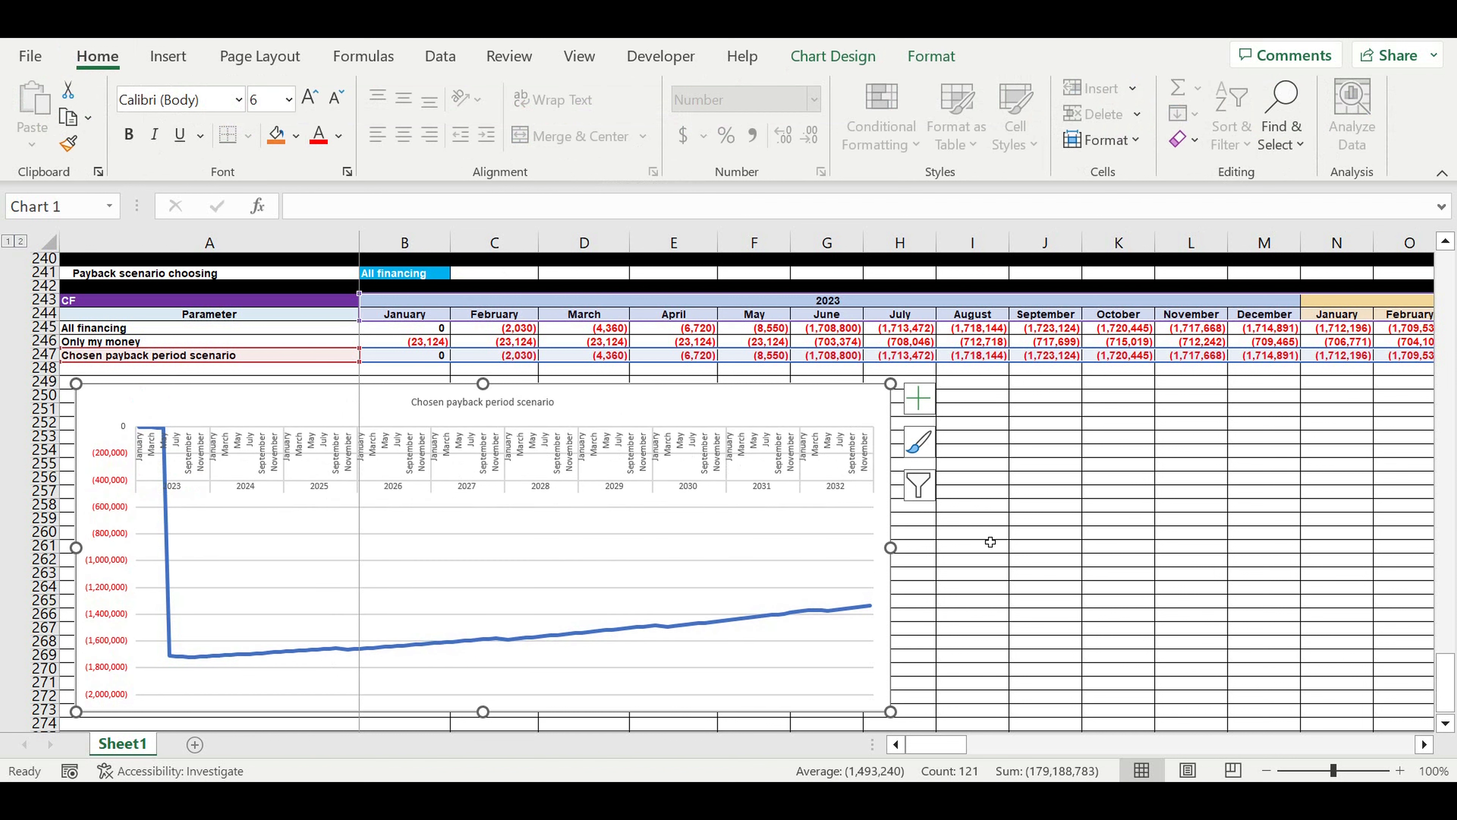
{"action": "left_click", "coordinate": [1098, 534]}
{"action": "left_click", "coordinate": [872, 465]}
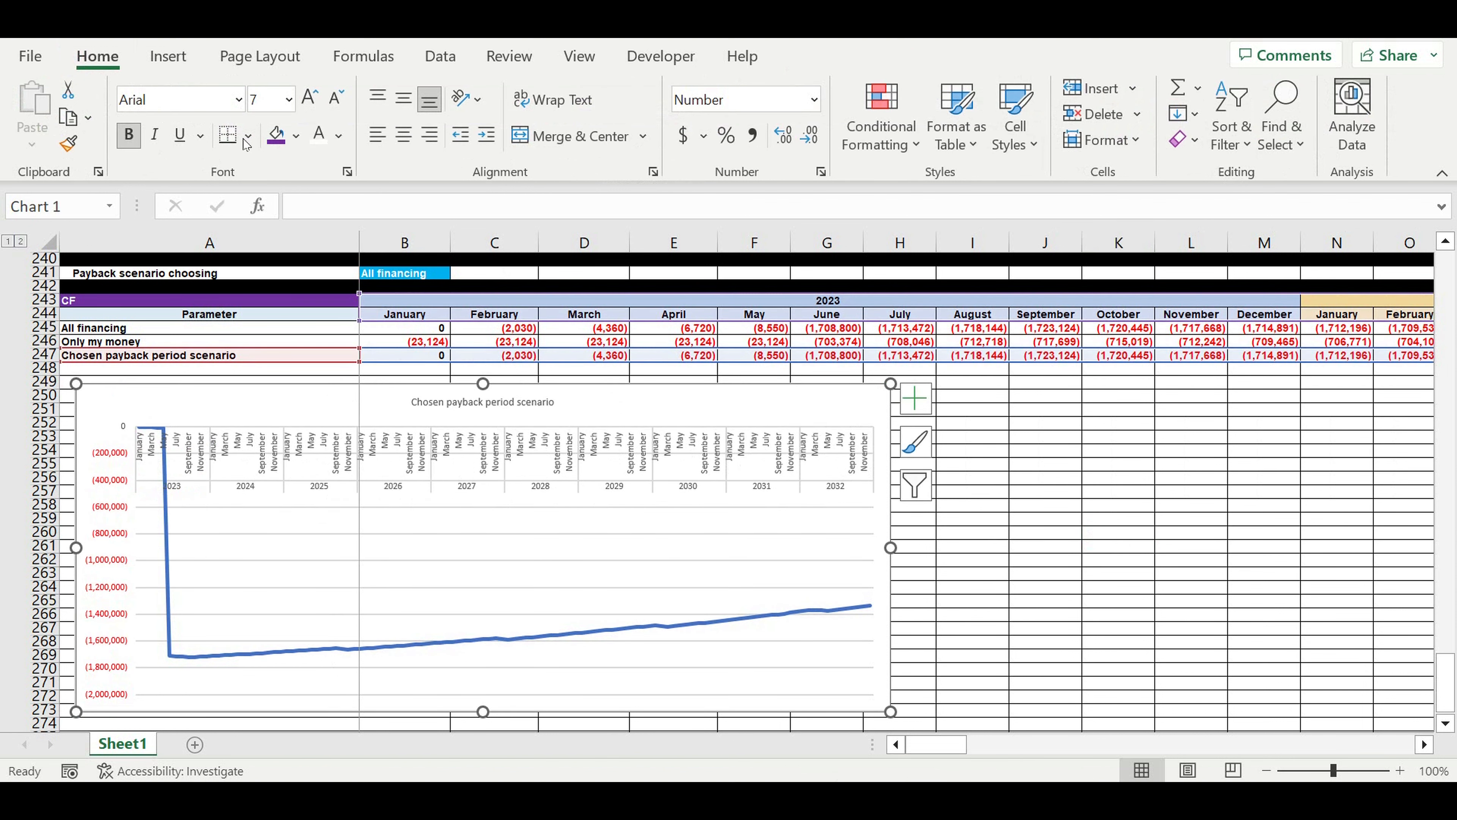
{"action": "left_click", "coordinate": [129, 137]}
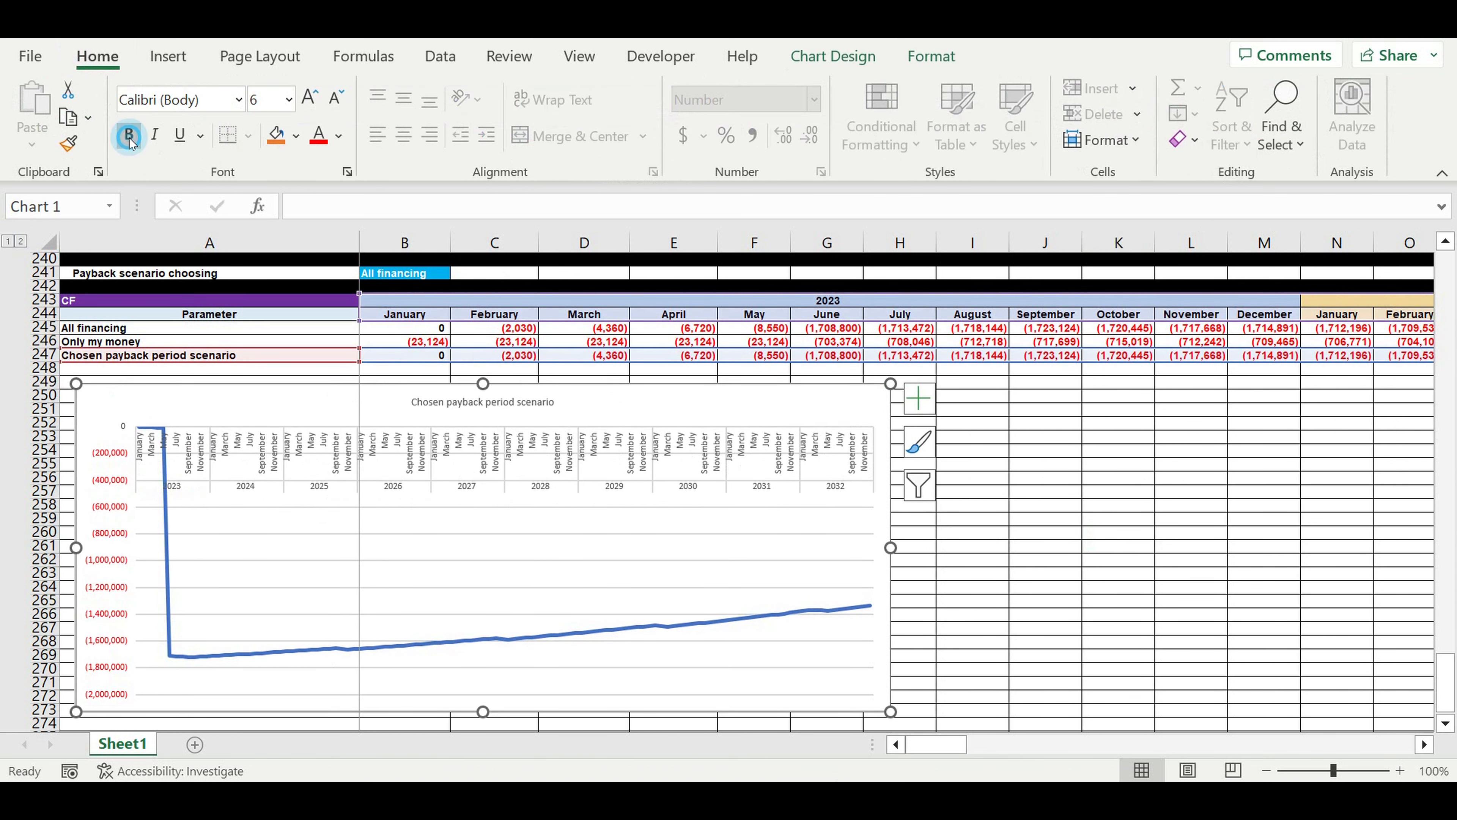
{"action": "left_click", "coordinate": [1177, 481]}
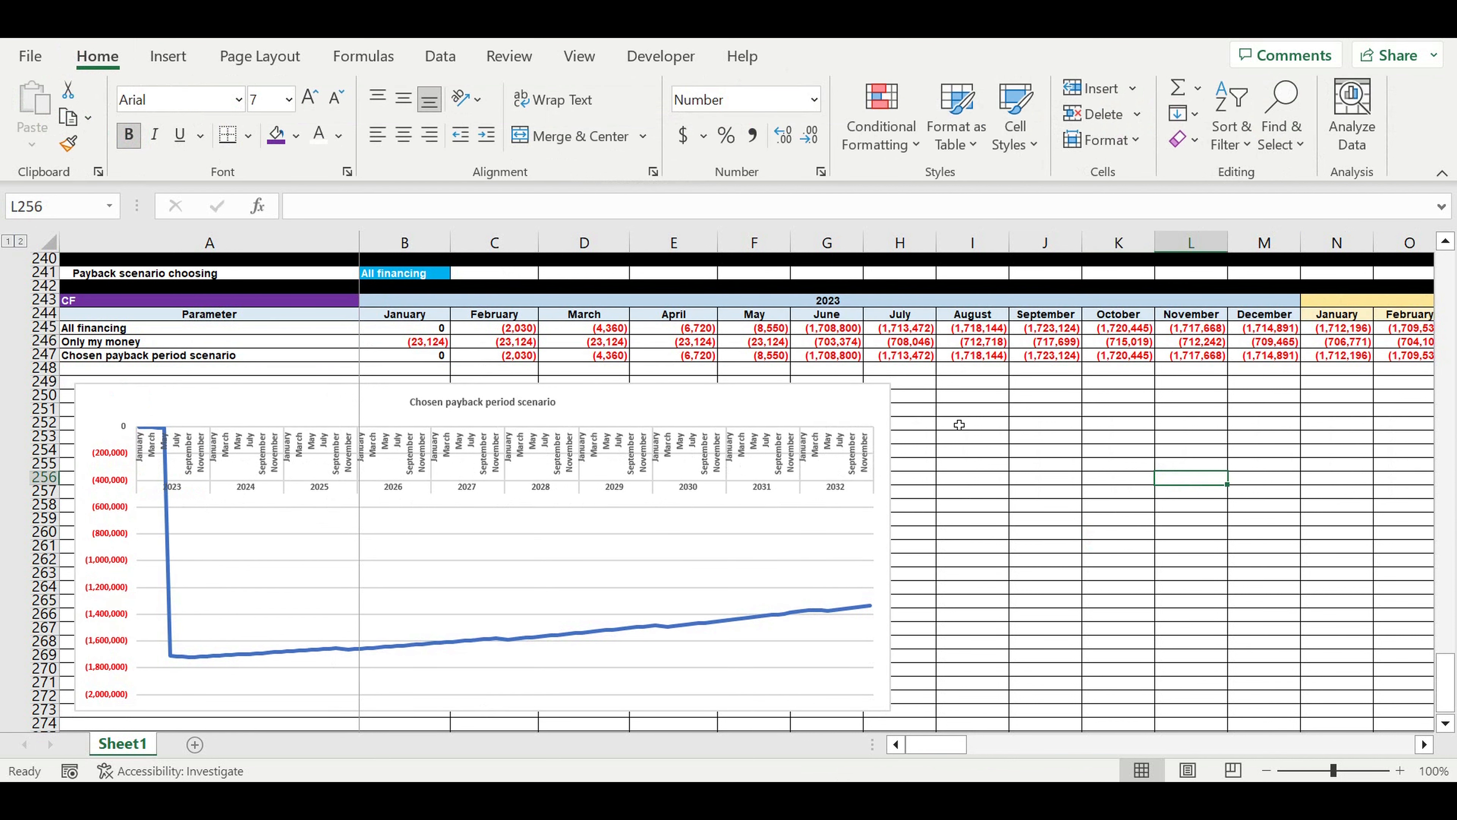
Switch the payback scenario in B241 to Only my money
{"action": "left_click", "coordinate": [434, 279]}
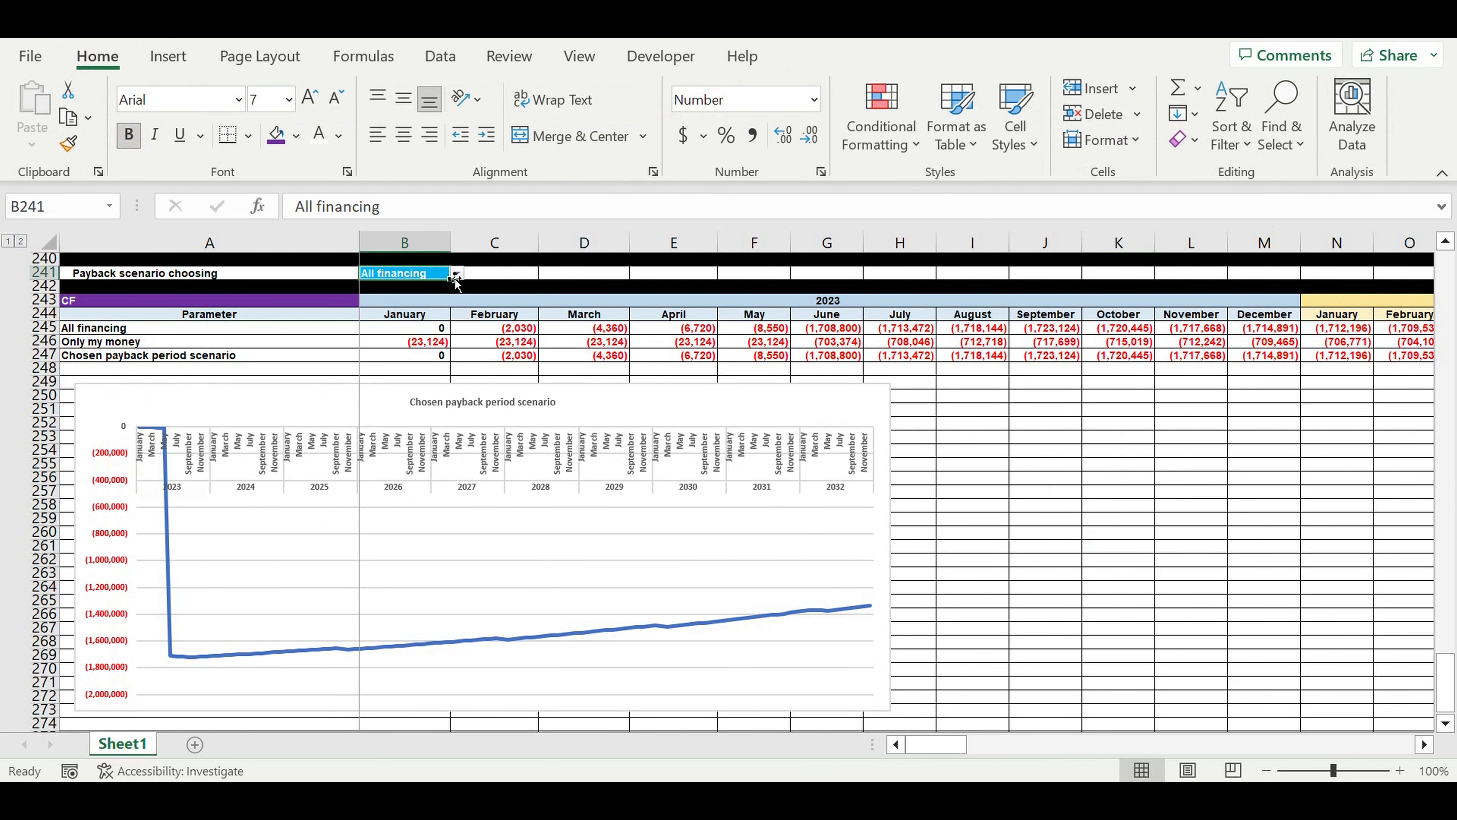
{"action": "left_click", "coordinate": [458, 275]}
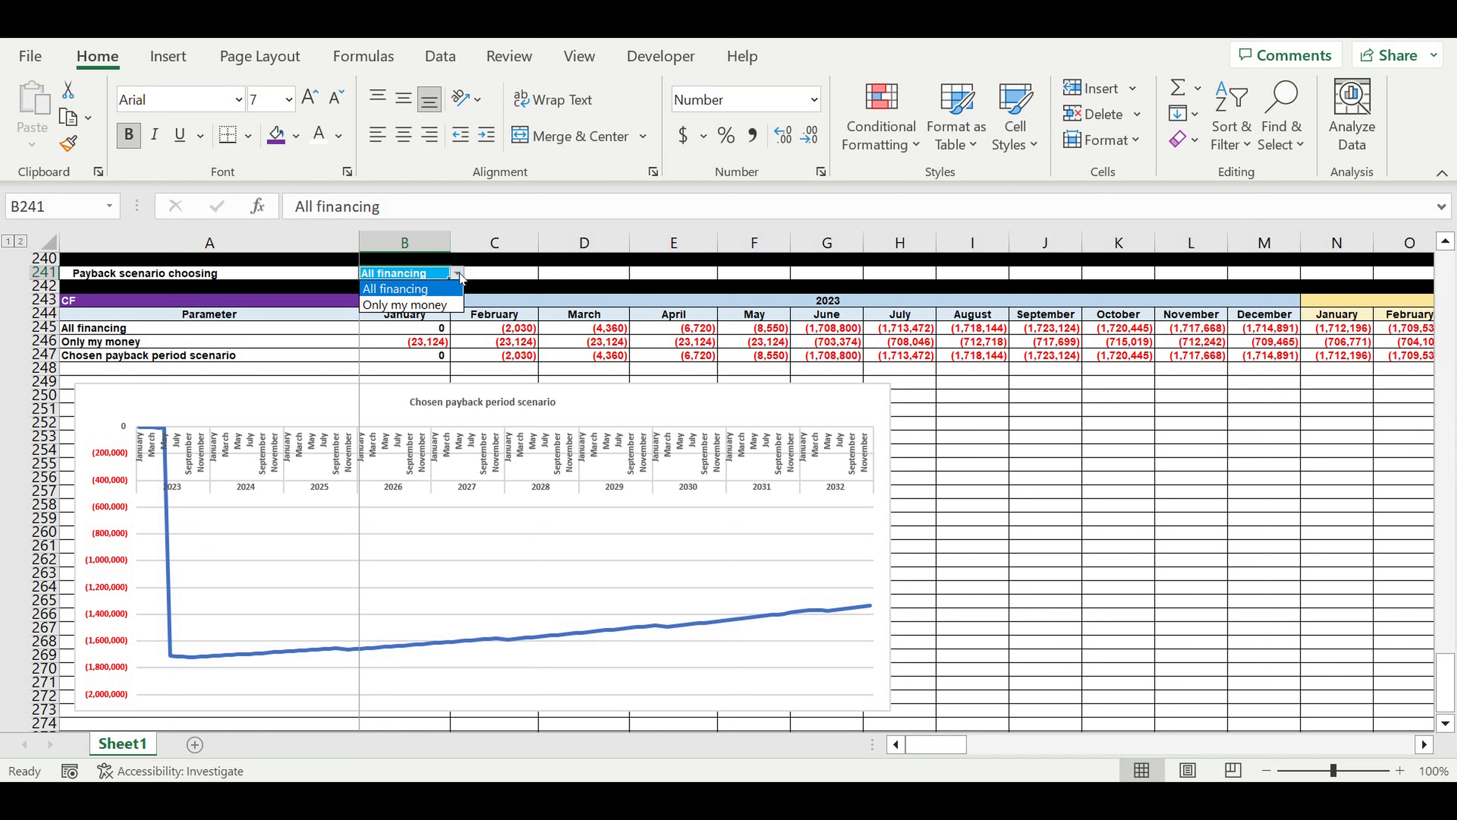
{"action": "left_click", "coordinate": [423, 305]}
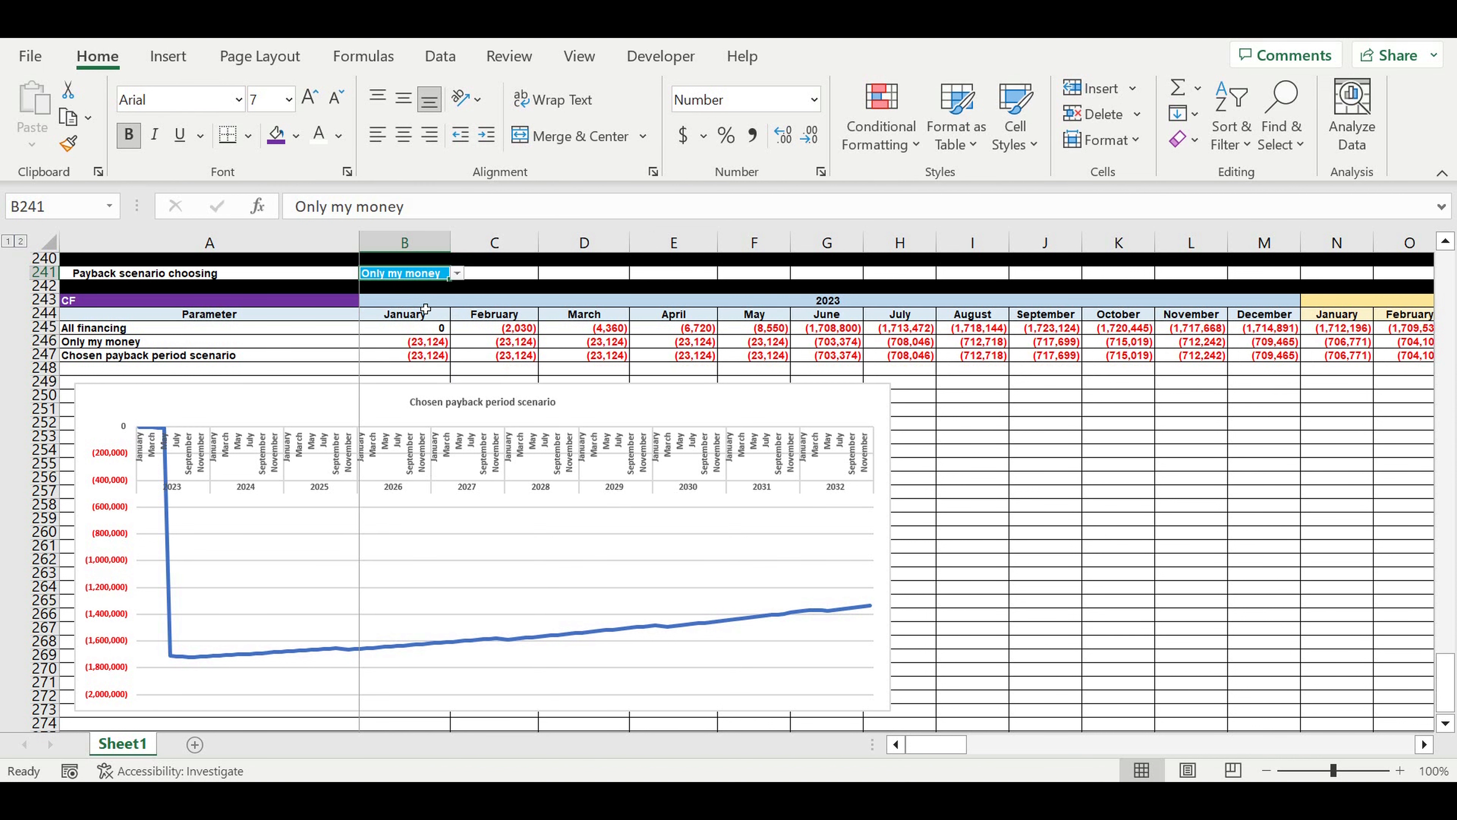
{"action": "left_click", "coordinate": [974, 520]}
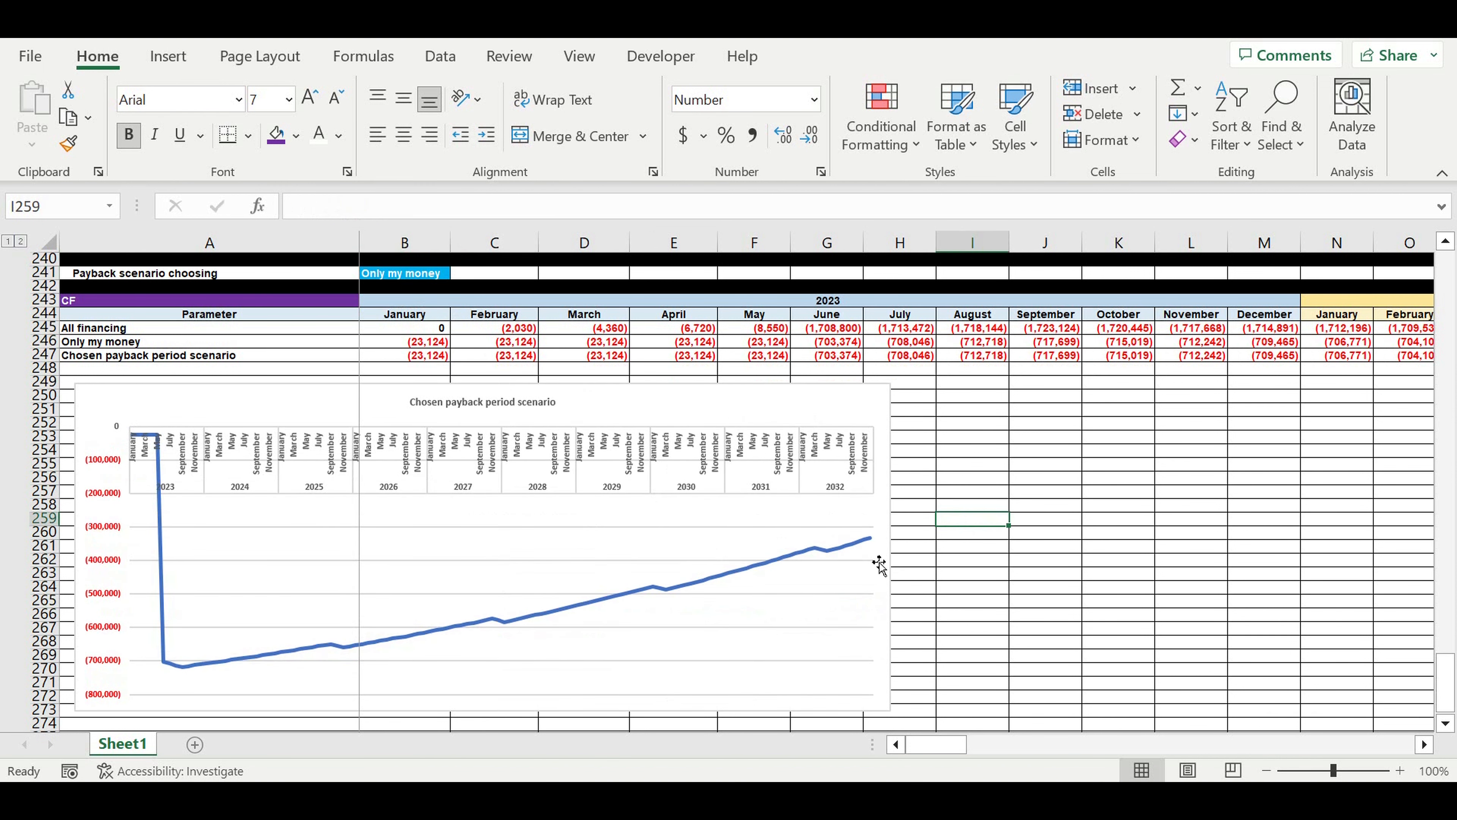
Set the monthly rent in B22 to 14,000
{"action": "left_click_drag", "start_coordinate": [1445, 693], "coordinate": [1445, 270]}
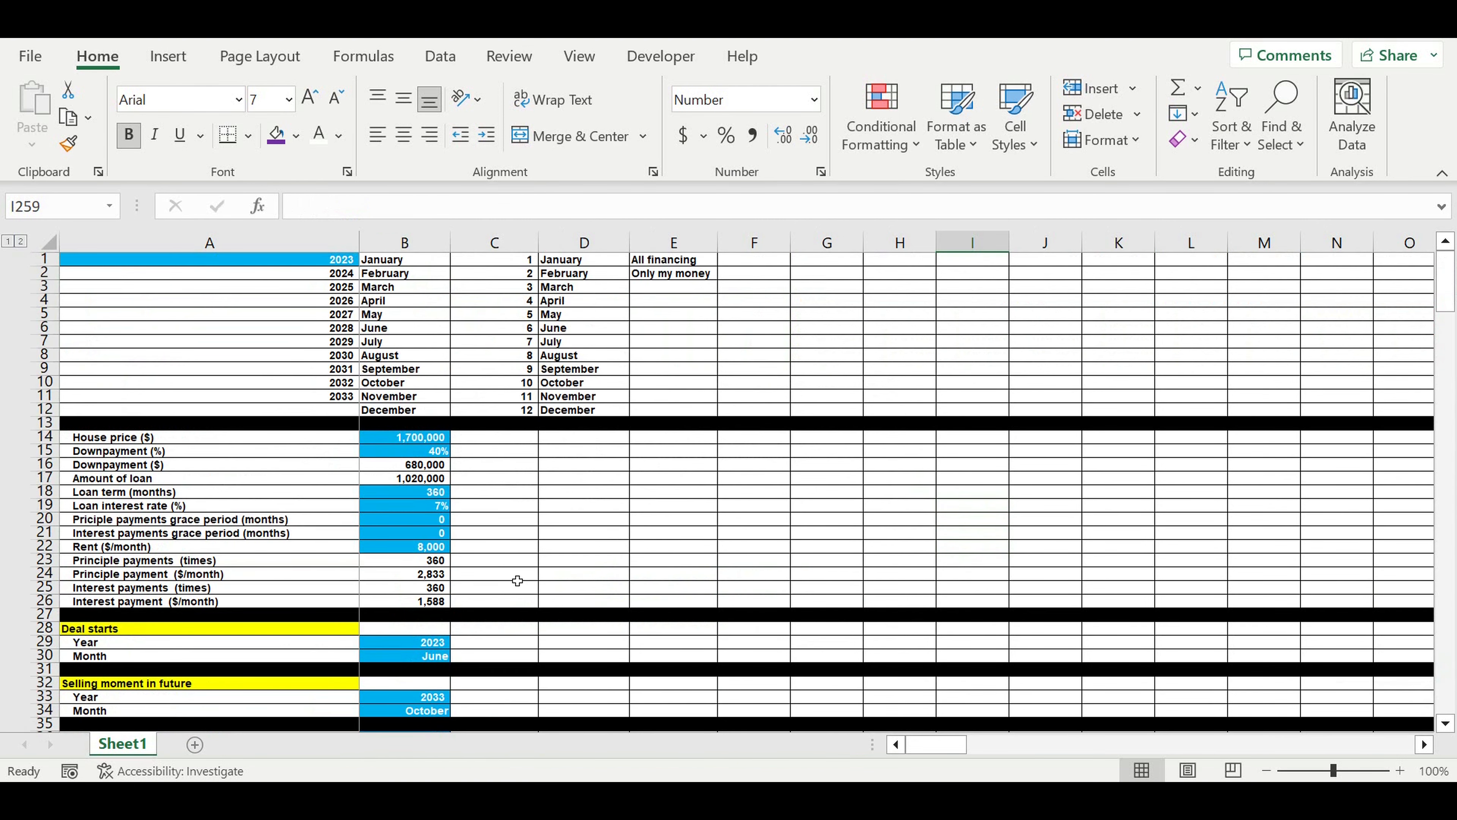
{"action": "left_click", "coordinate": [394, 548]}
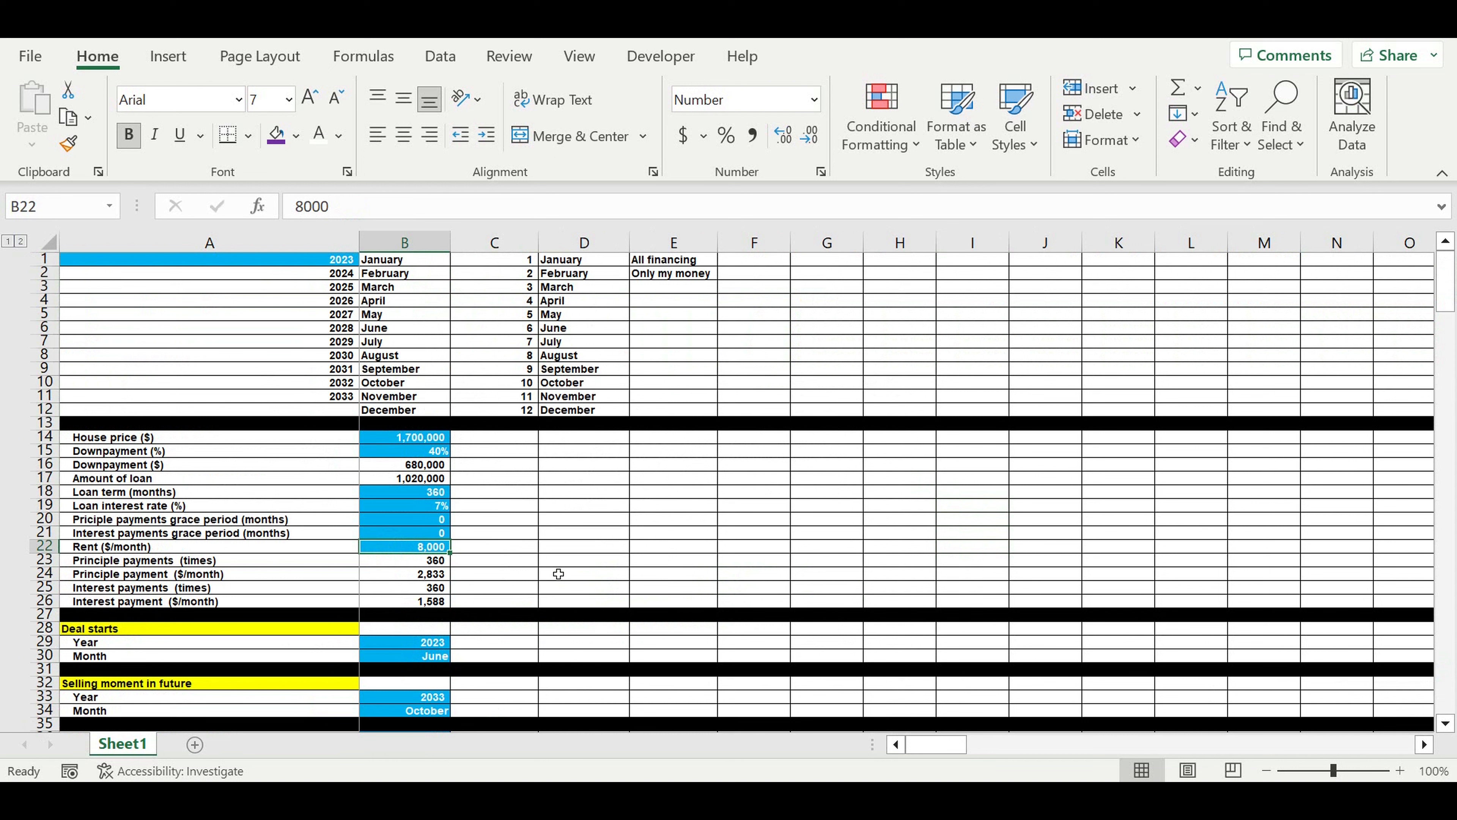
{"action": "type", "text": "14"}
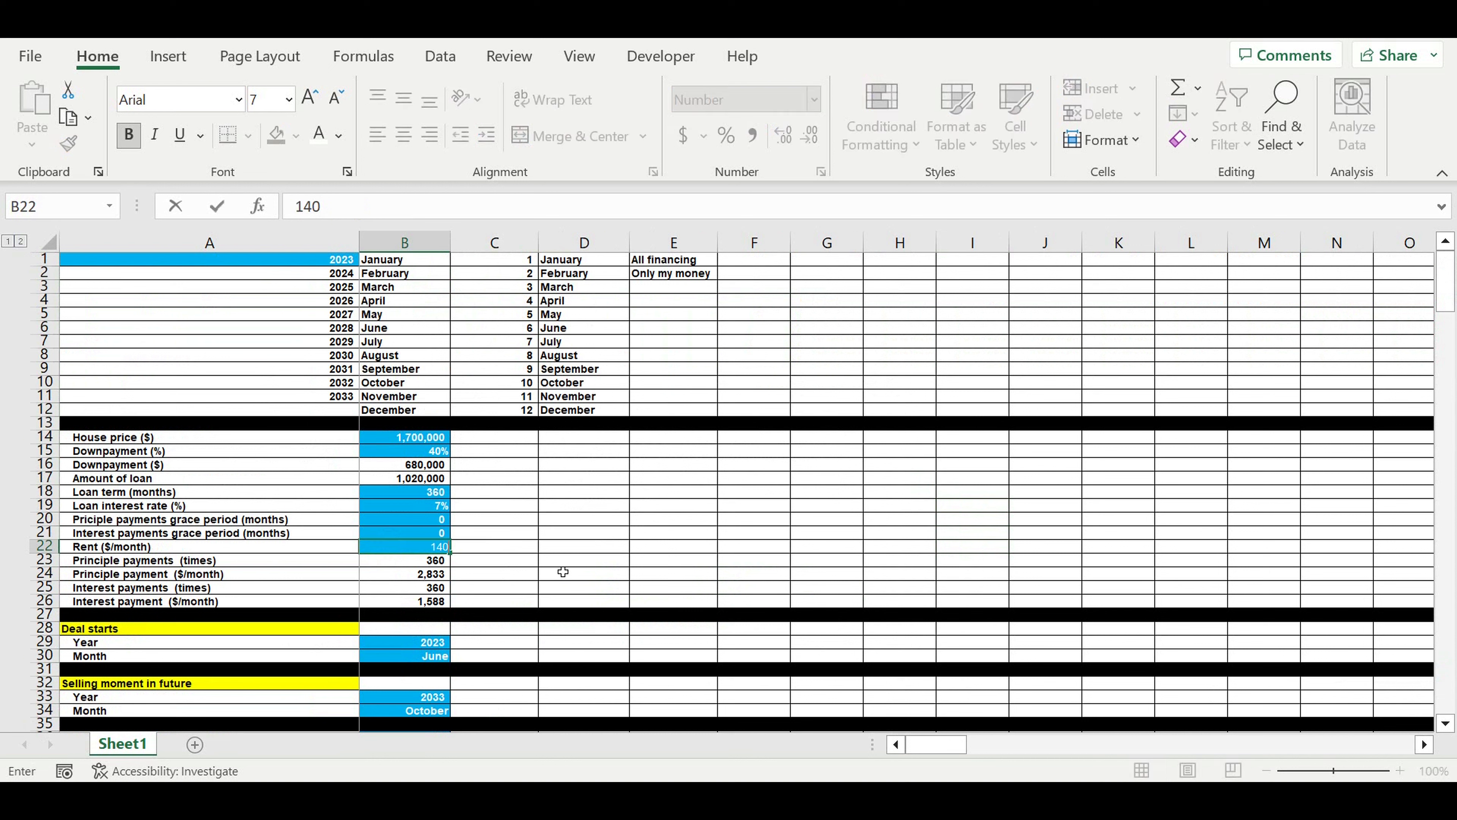
{"action": "key", "text": "Return"}
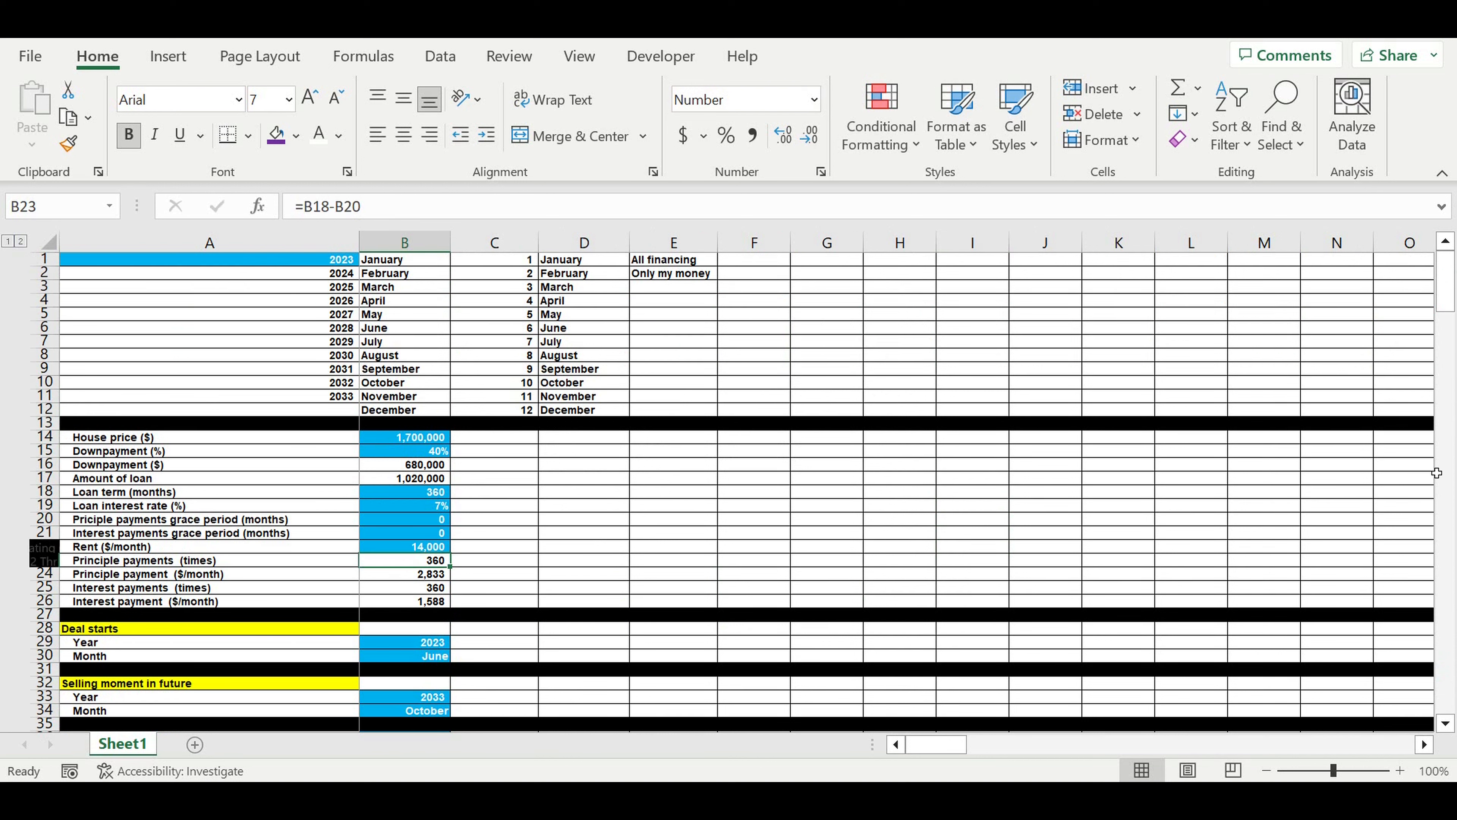
Examine the points on the payback chart where the cumulative cash-flow line crosses zero
{"action": "left_click_drag", "start_coordinate": [1447, 299], "coordinate": [1447, 683]}
{"action": "scroll", "coordinate": [802, 497], "scroll_direction": "down", "scroll_amount": 1}
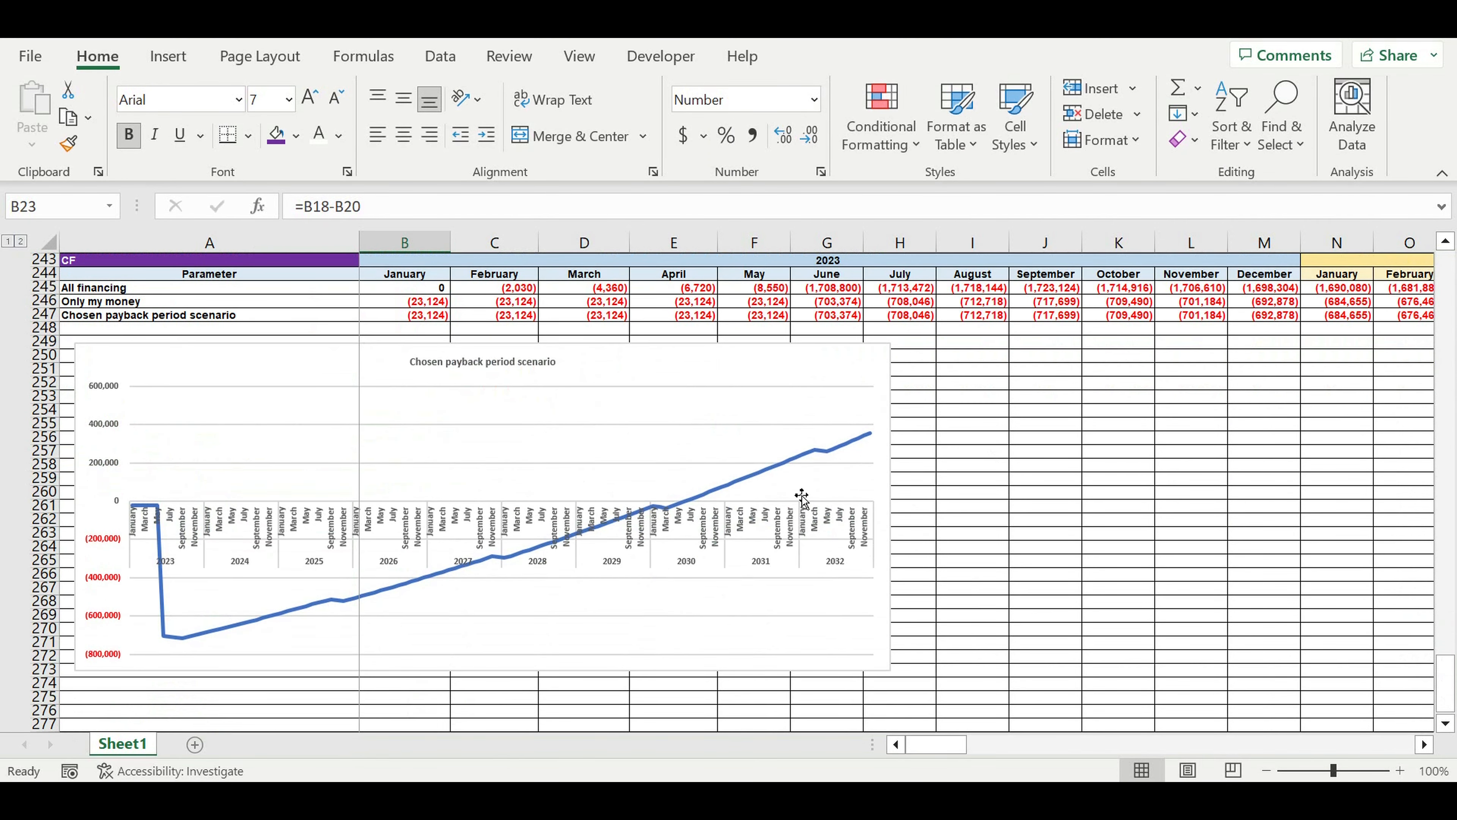
{"action": "left_click", "coordinate": [691, 500]}
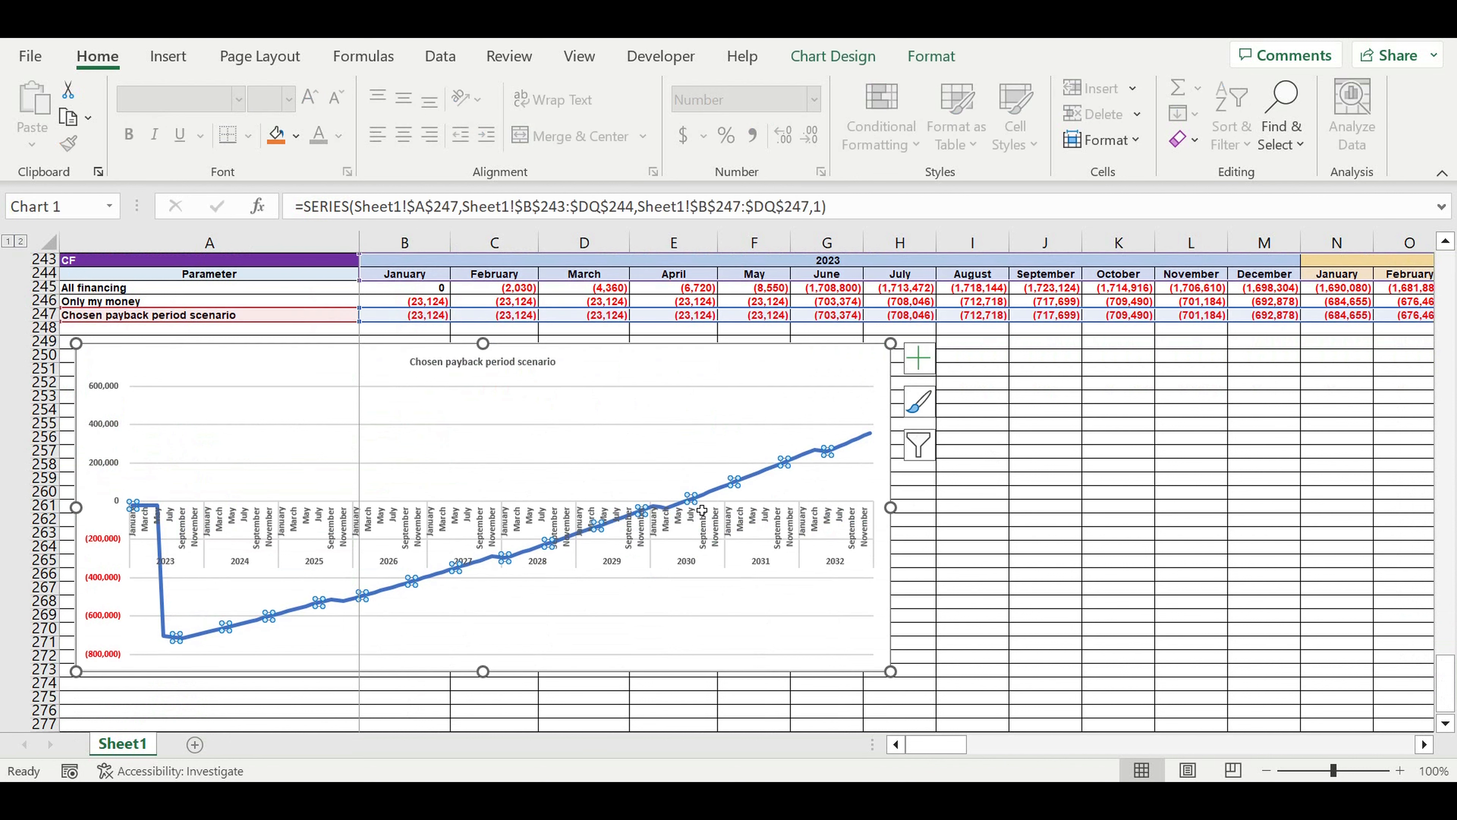
{"action": "left_click", "coordinate": [682, 502]}
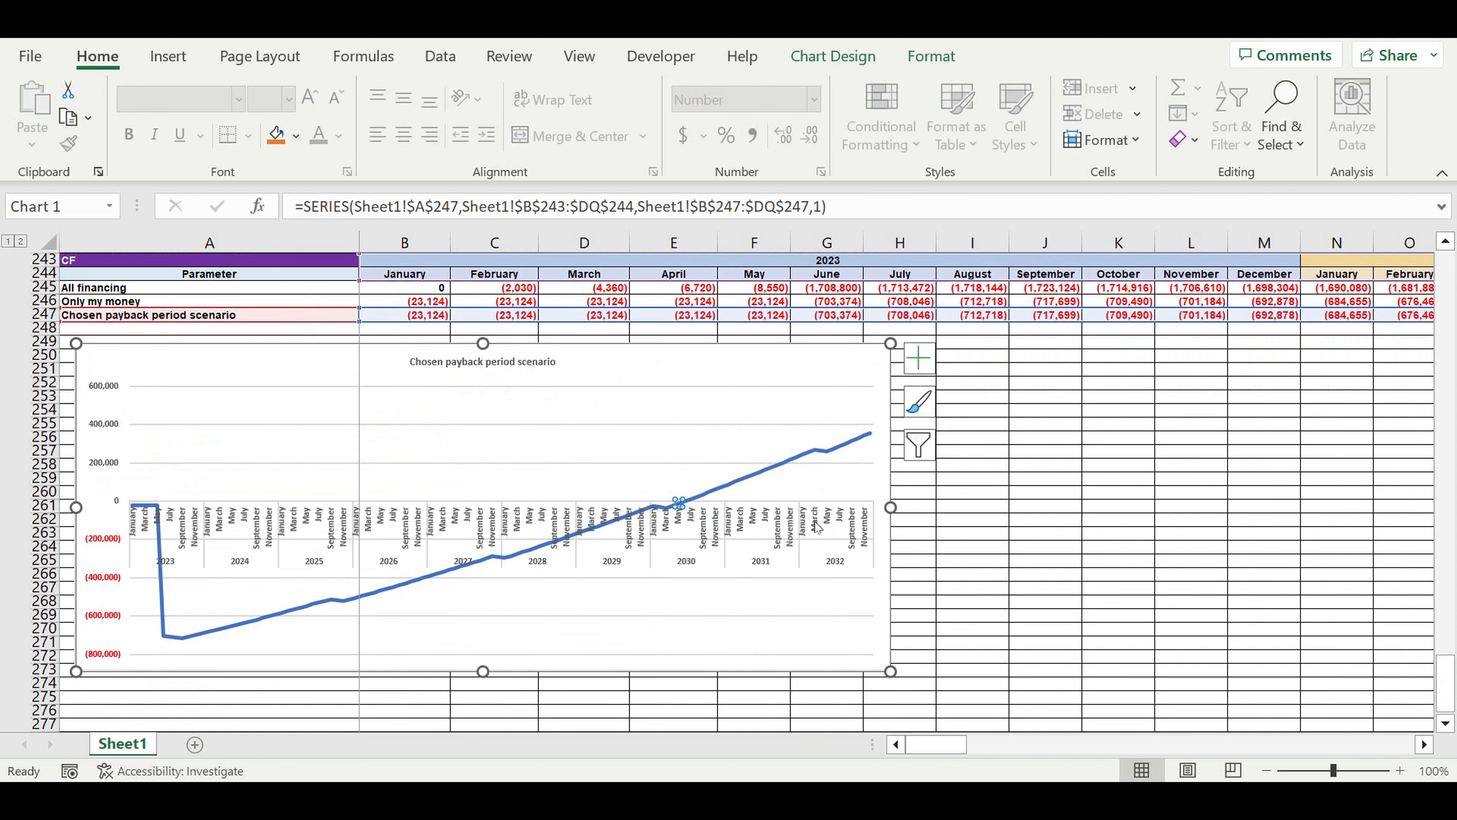
{"action": "left_click", "coordinate": [1021, 498]}
{"action": "left_click", "coordinate": [690, 504]}
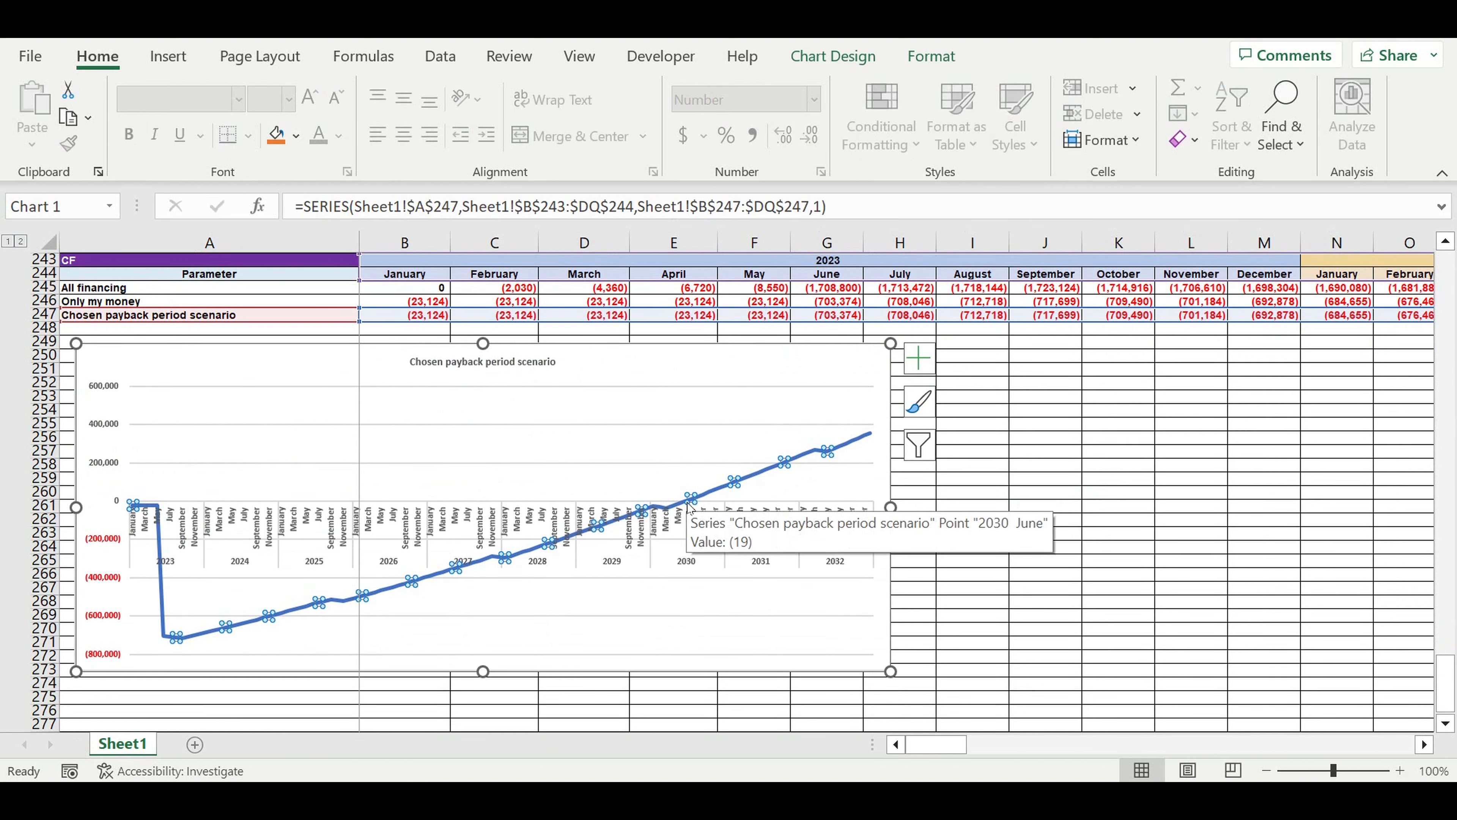
{"action": "left_click", "coordinate": [686, 501]}
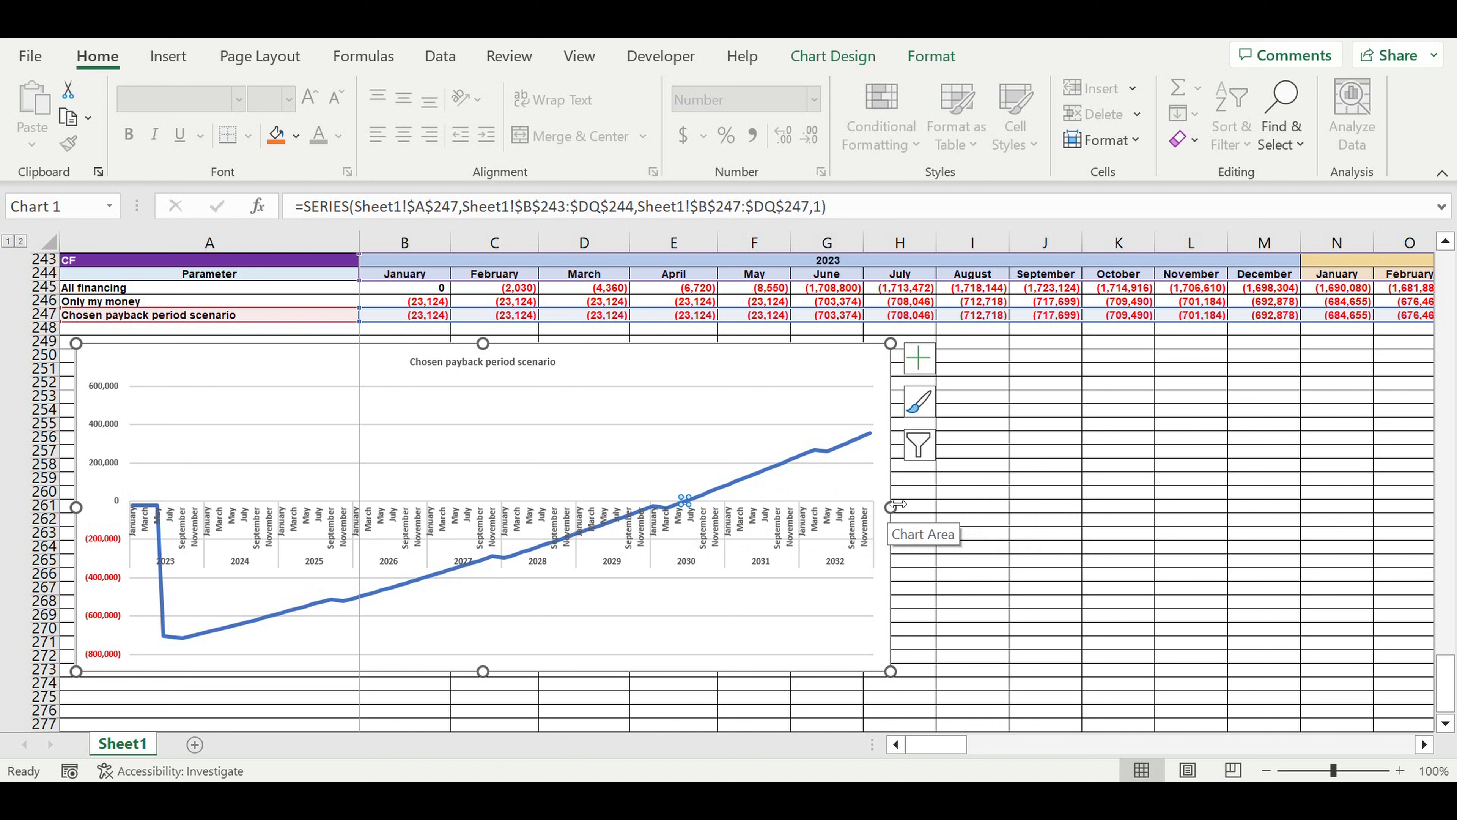
{"action": "left_click", "coordinate": [689, 507]}
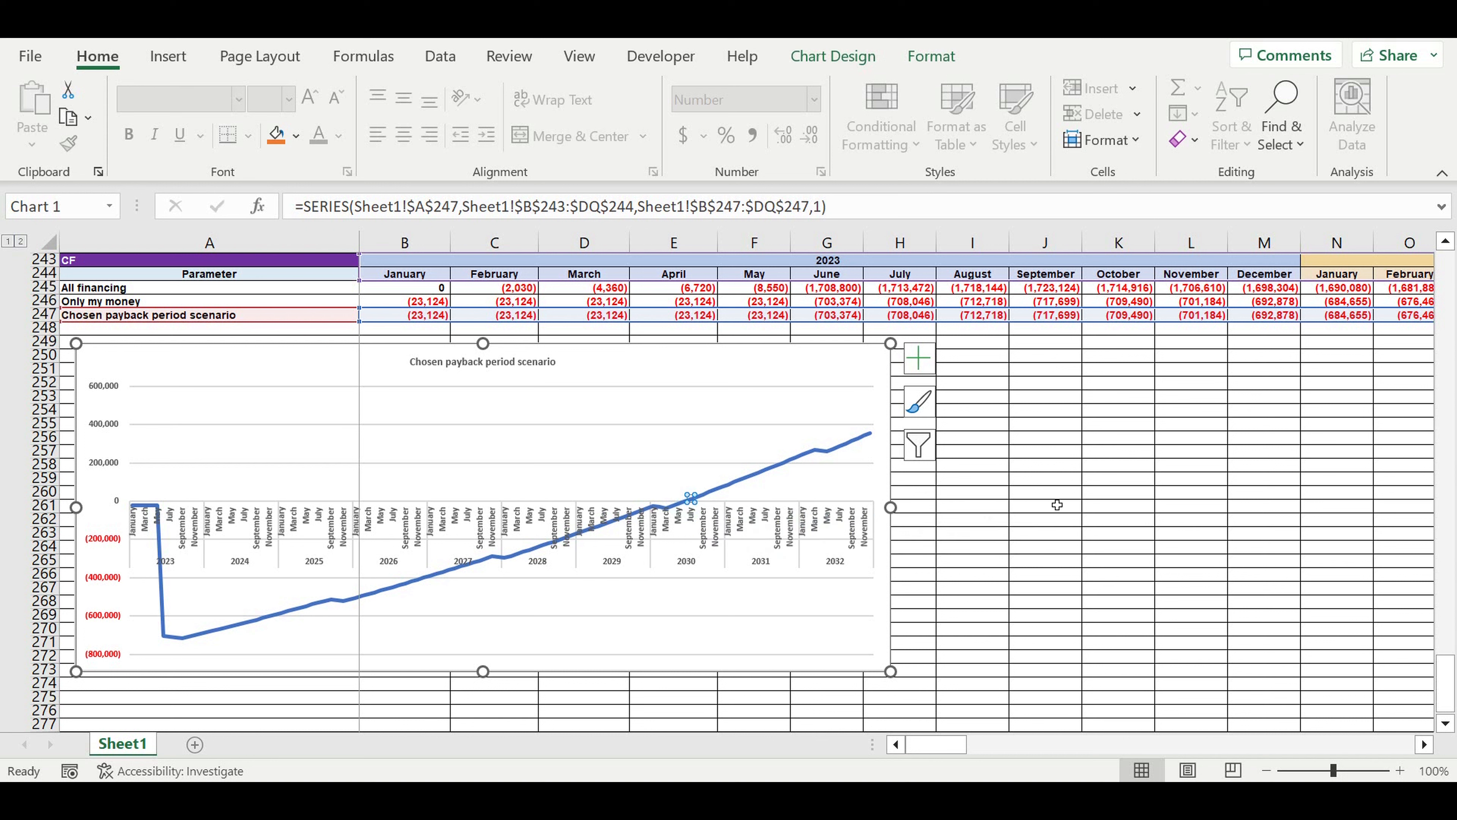
{"action": "left_click", "coordinate": [1146, 506]}
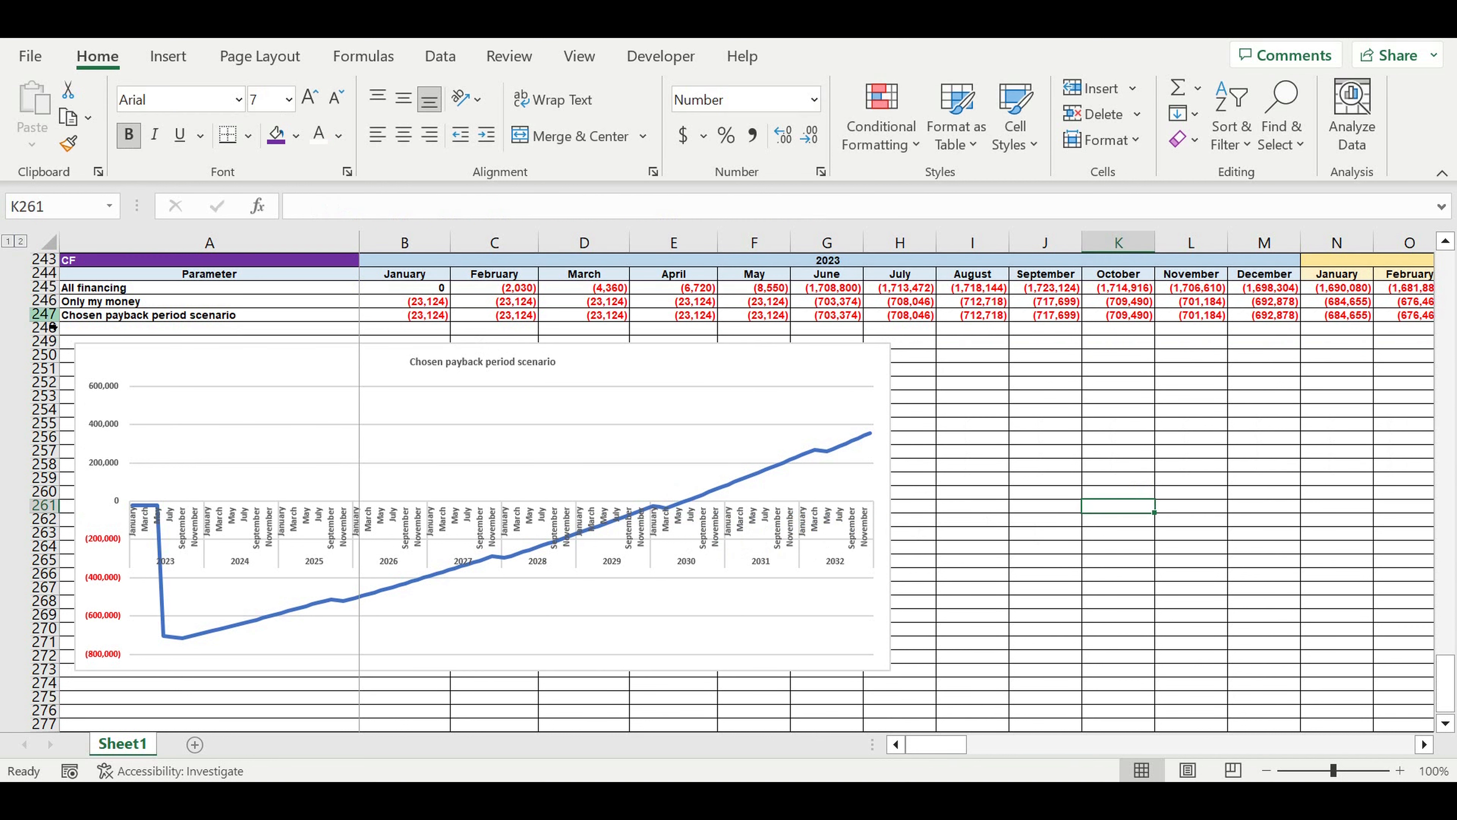
Look along the chosen payback scenario row for the month its cash flow turns positive, and compare it with the chart's crossing point
{"action": "left_click", "coordinate": [49, 314]}
{"action": "scroll", "coordinate": [1145, 435], "scroll_direction": "up", "scroll_amount": 3}
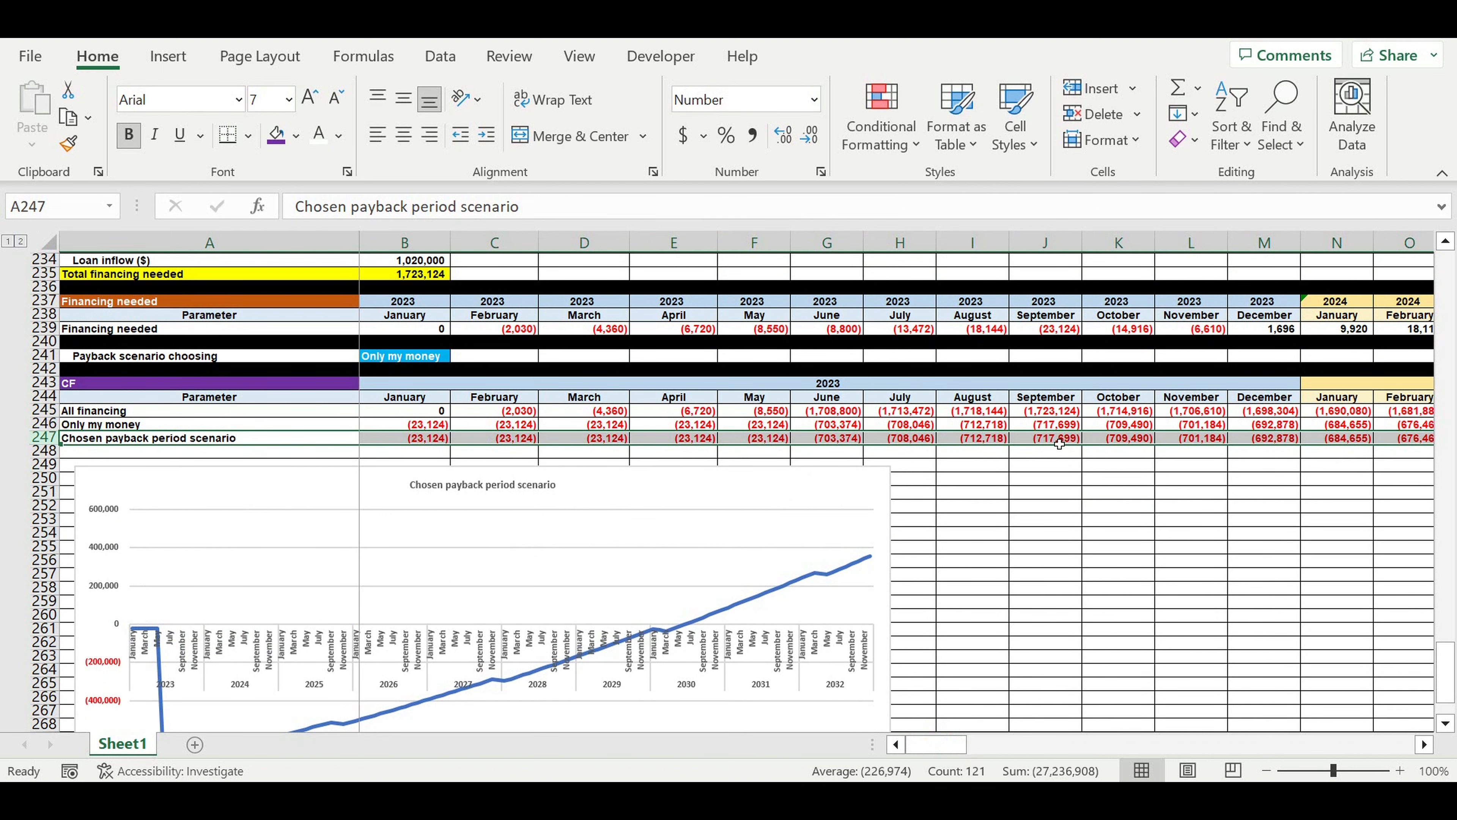
{"action": "left_click_drag", "start_coordinate": [963, 745], "coordinate": [1303, 753]}
{"action": "left_click", "coordinate": [1004, 440]}
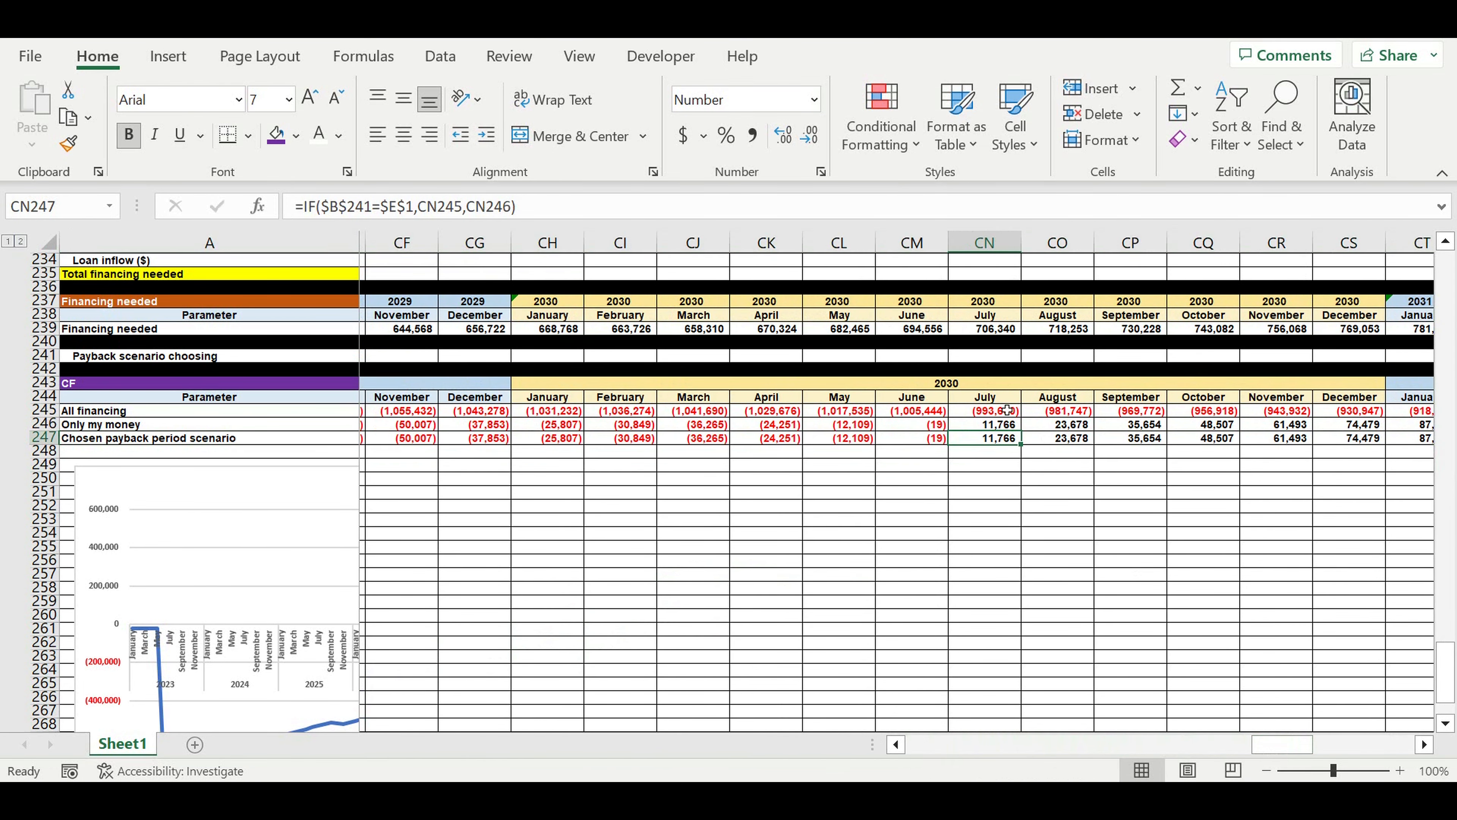
{"action": "left_click_drag", "start_coordinate": [1265, 748], "coordinate": [765, 706]}
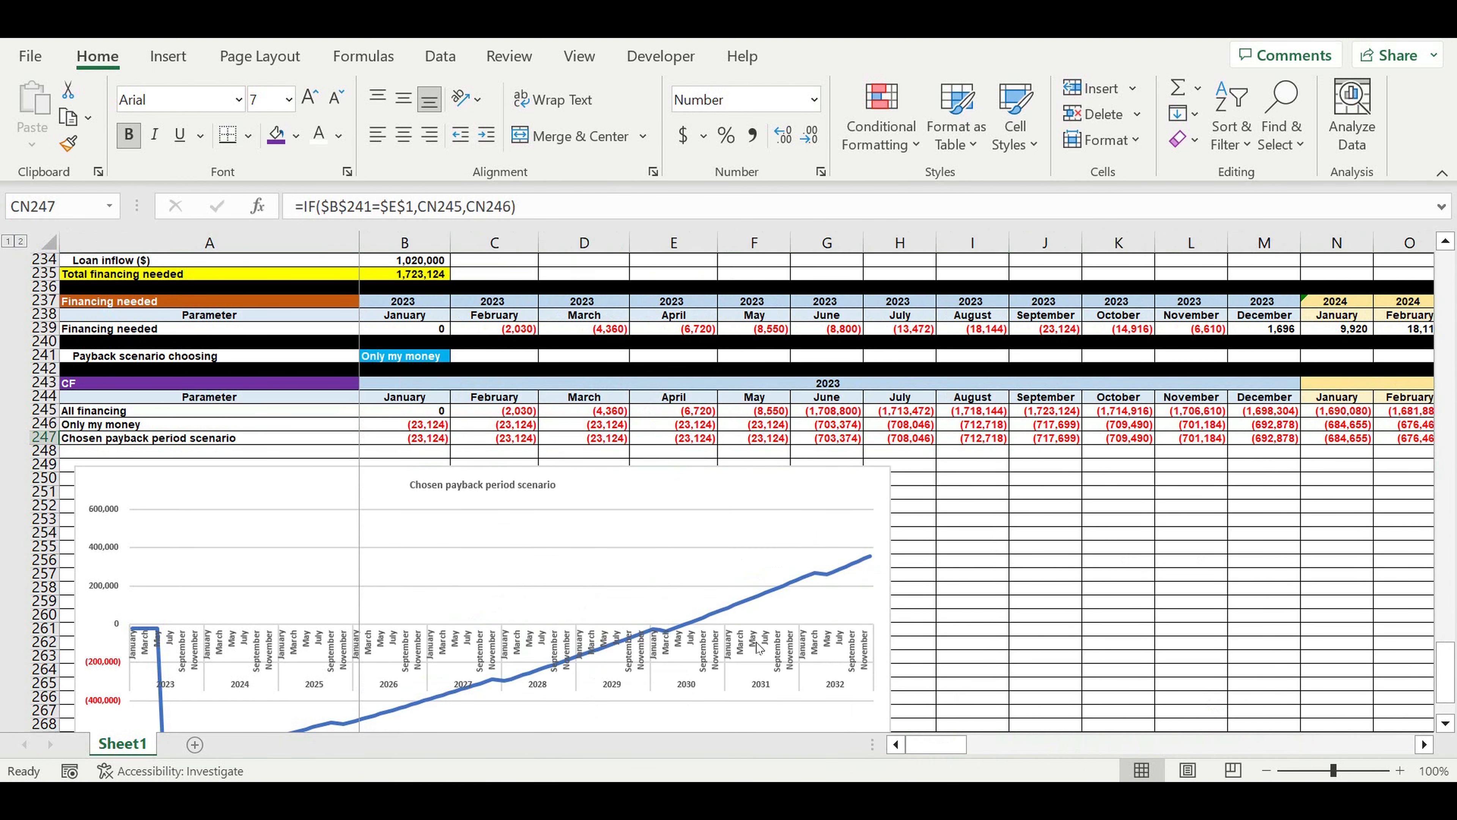
{"action": "left_click", "coordinate": [692, 628]}
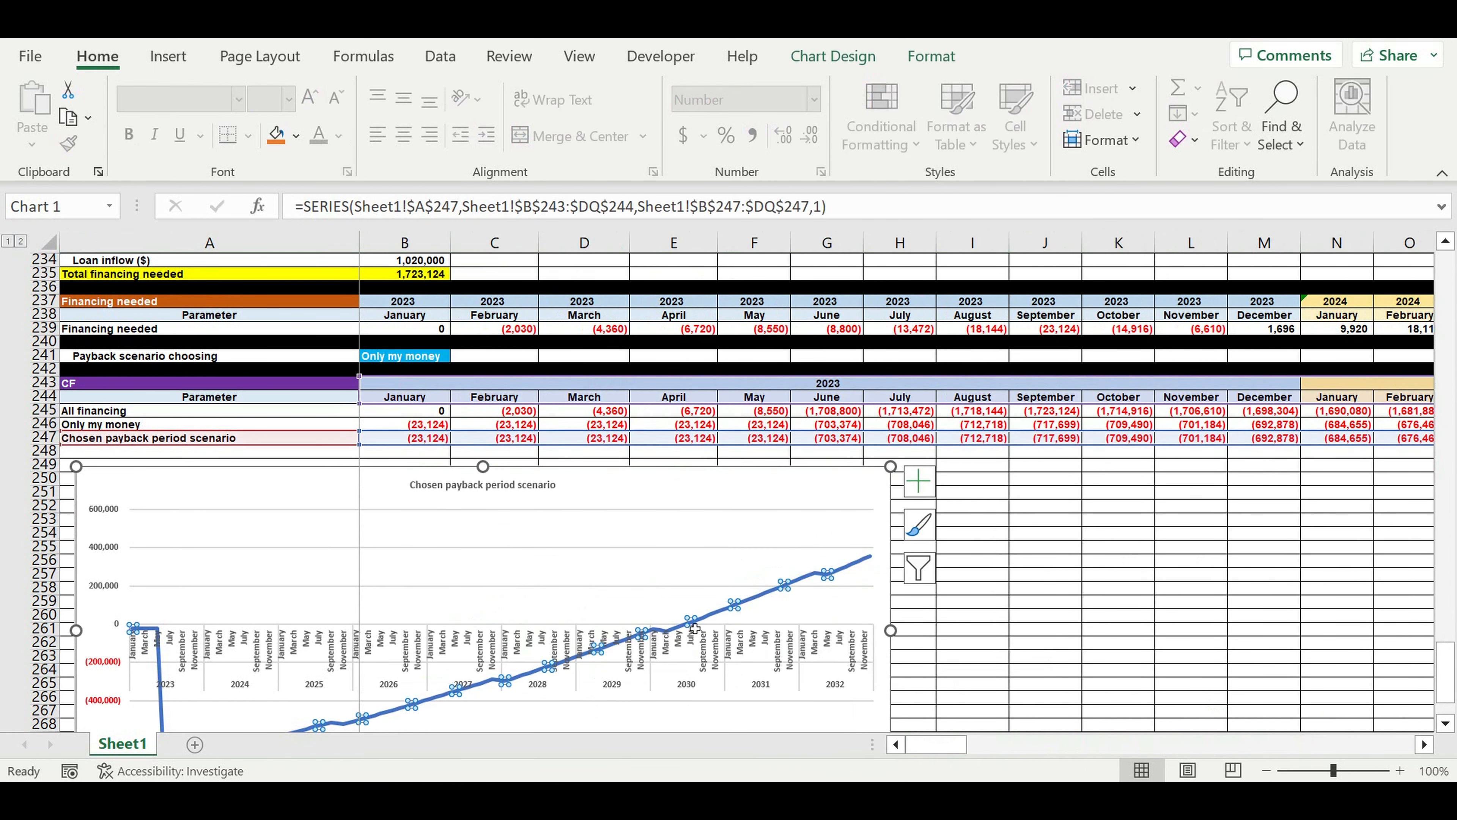
{"action": "left_click", "coordinate": [691, 624]}
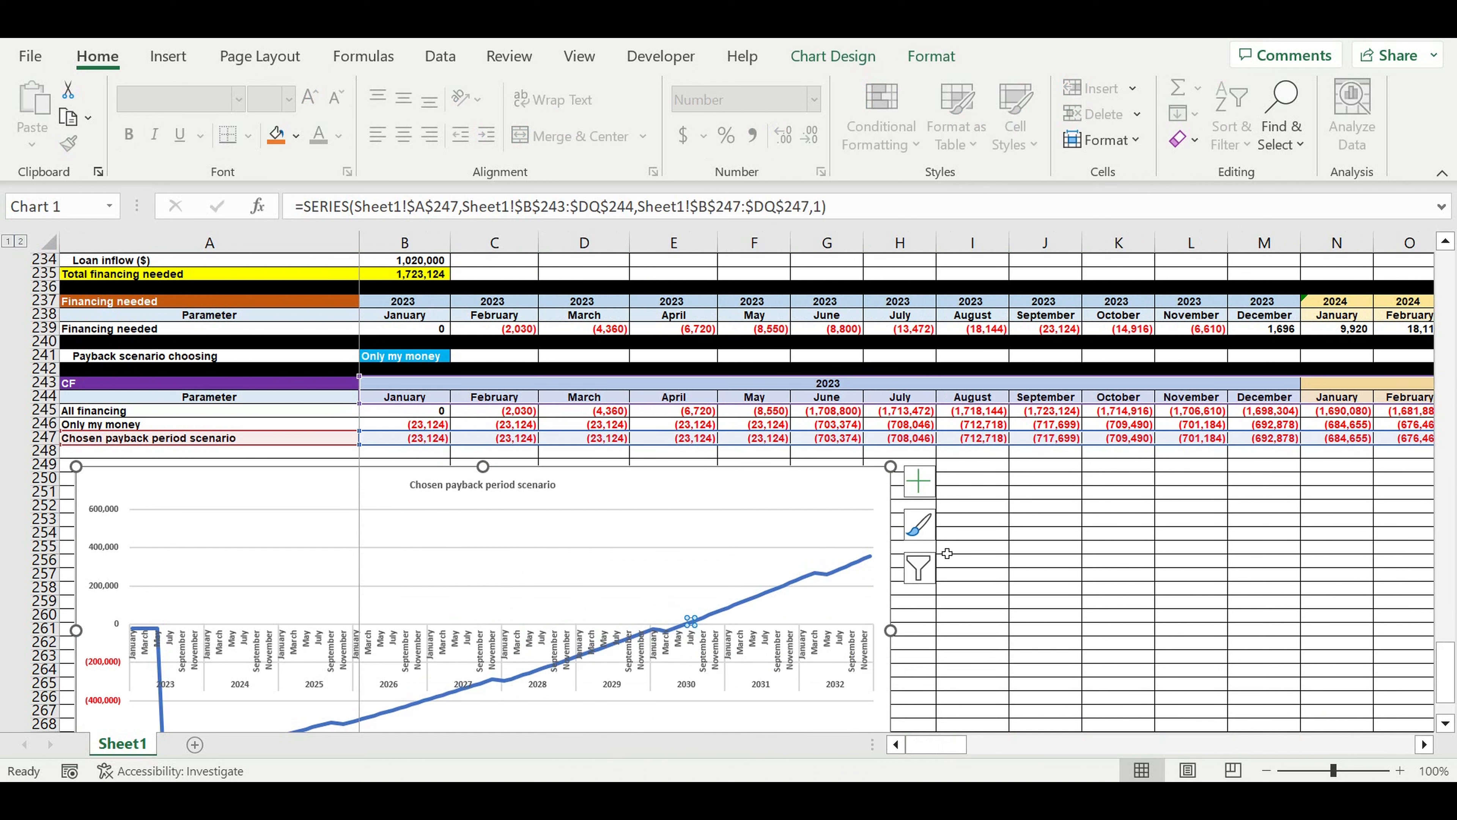
Move the payback chart down to start around row 255 and label cell A248 "Payback period (months)"
{"action": "left_click_drag", "start_coordinate": [818, 487], "coordinate": [802, 570]}
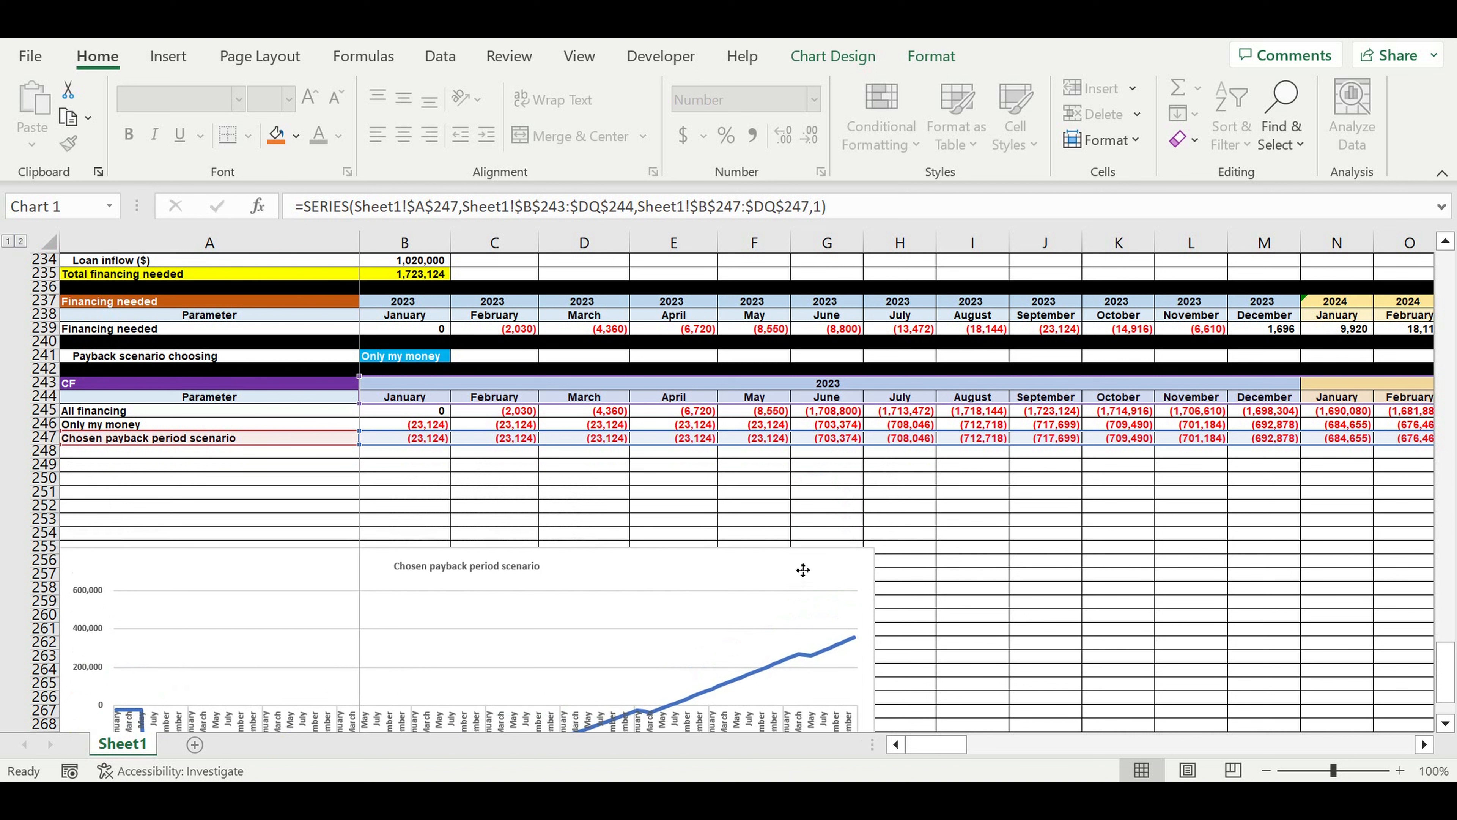
{"action": "left_click", "coordinate": [335, 478]}
{"action": "left_click", "coordinate": [330, 454]}
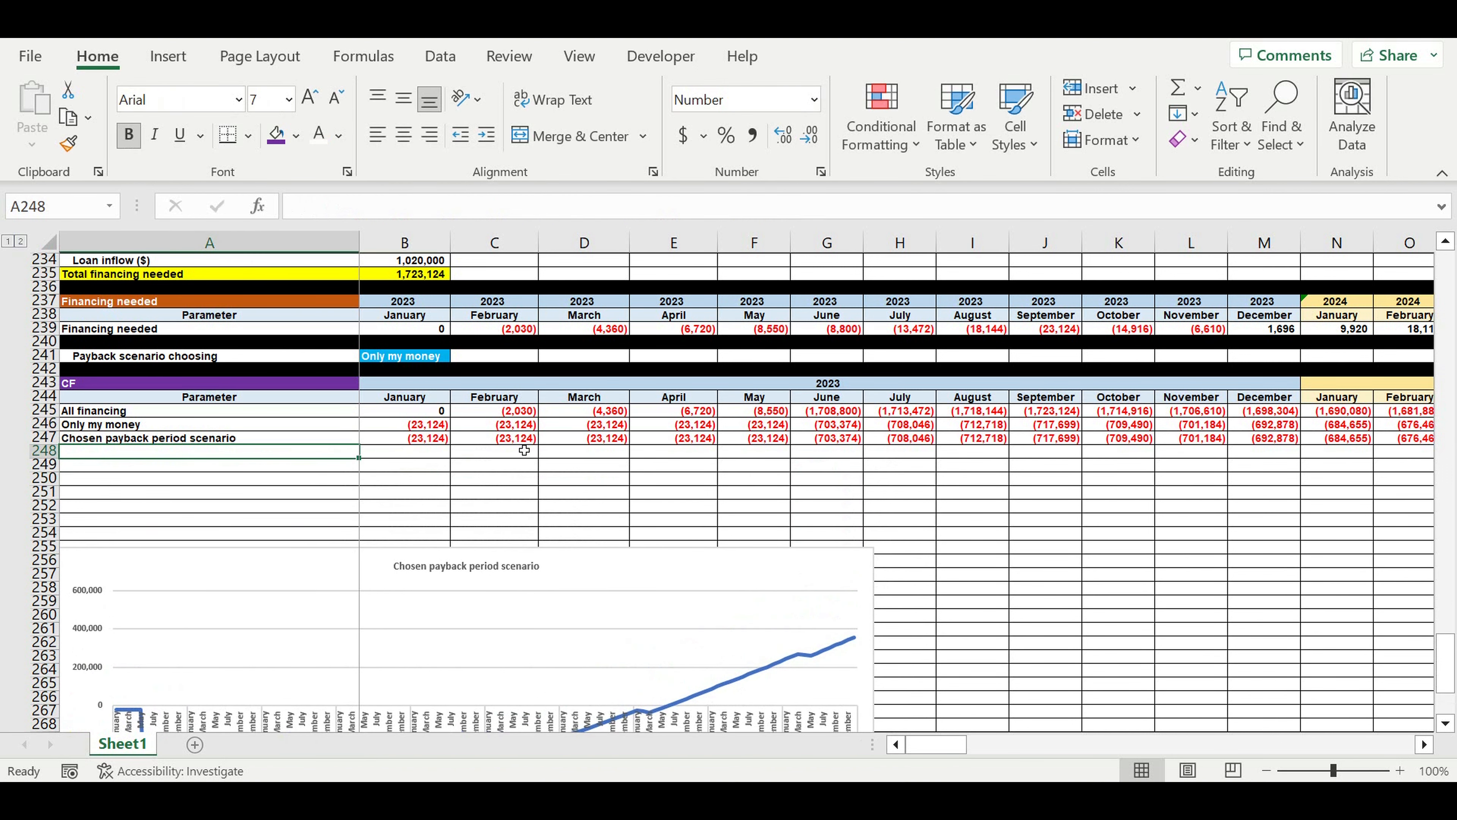
{"action": "type", "text": "Payback period"}
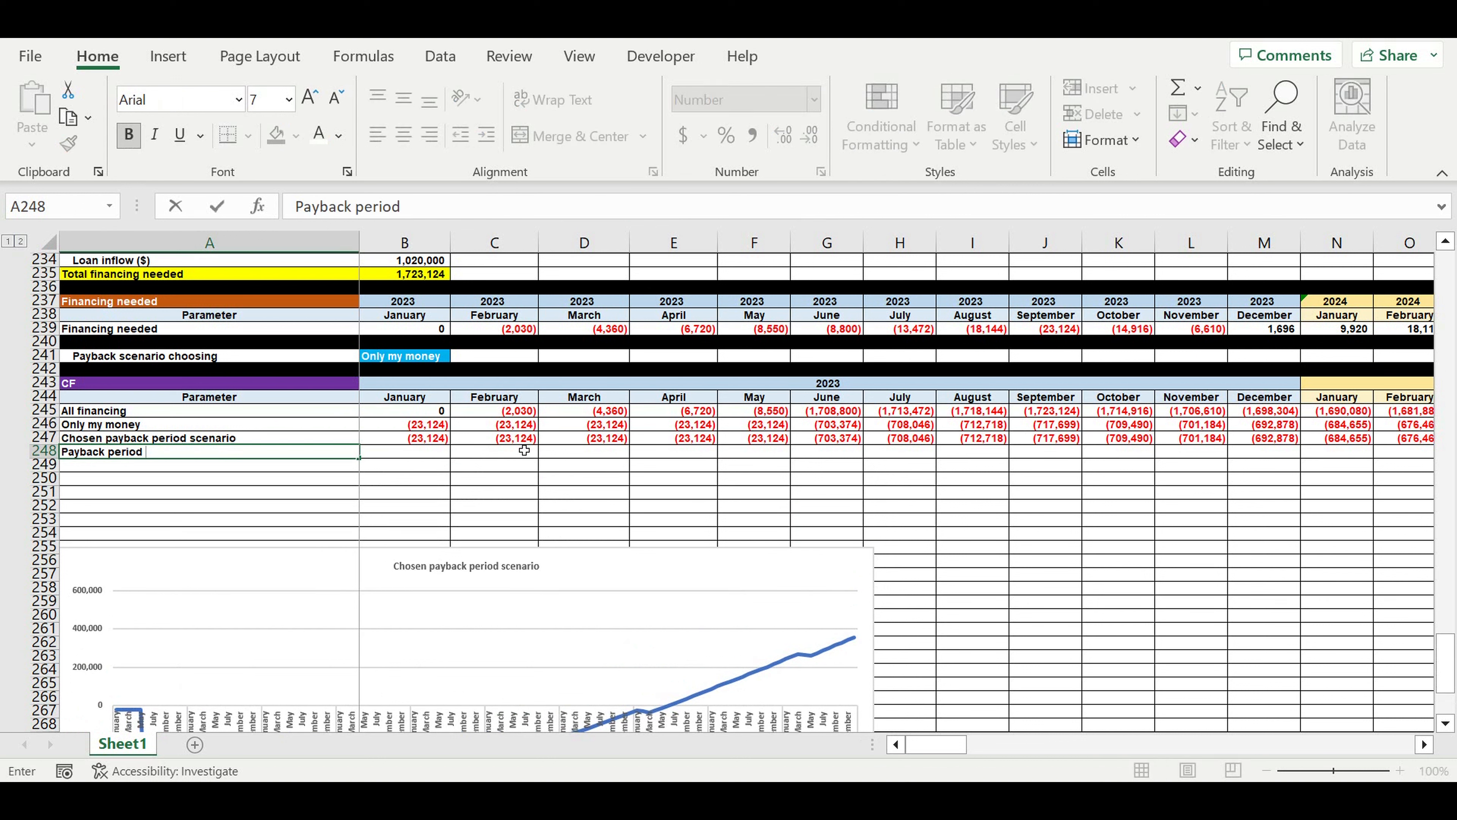
{"action": "type", "text": " (months"}
{"action": "key", "text": "Return"}
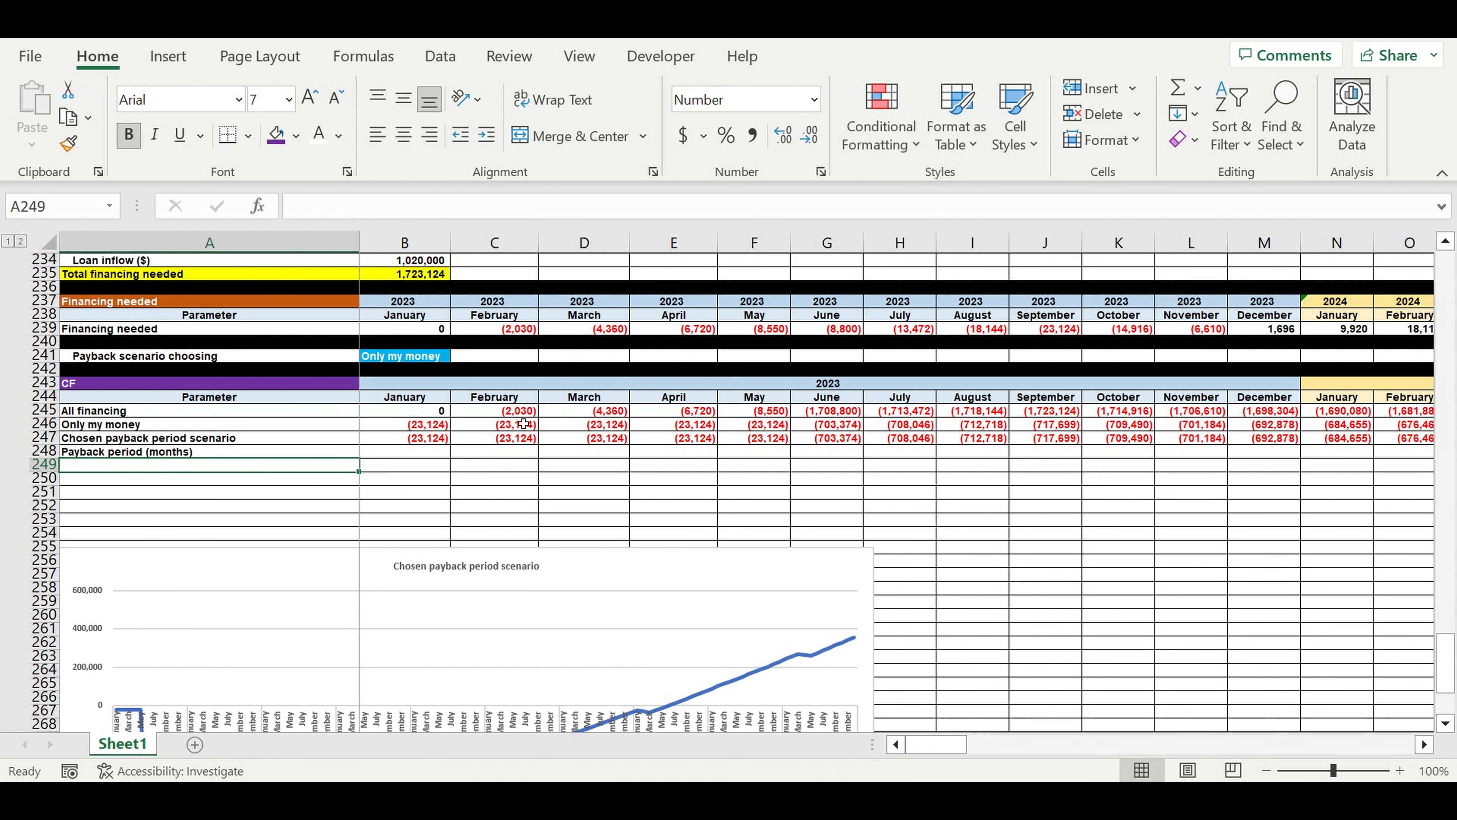
Enter =IF(B247<0,1,0) in B248 to flag negative months and fill it across the timeline to DQ248
{"action": "left_click", "coordinate": [424, 452]}
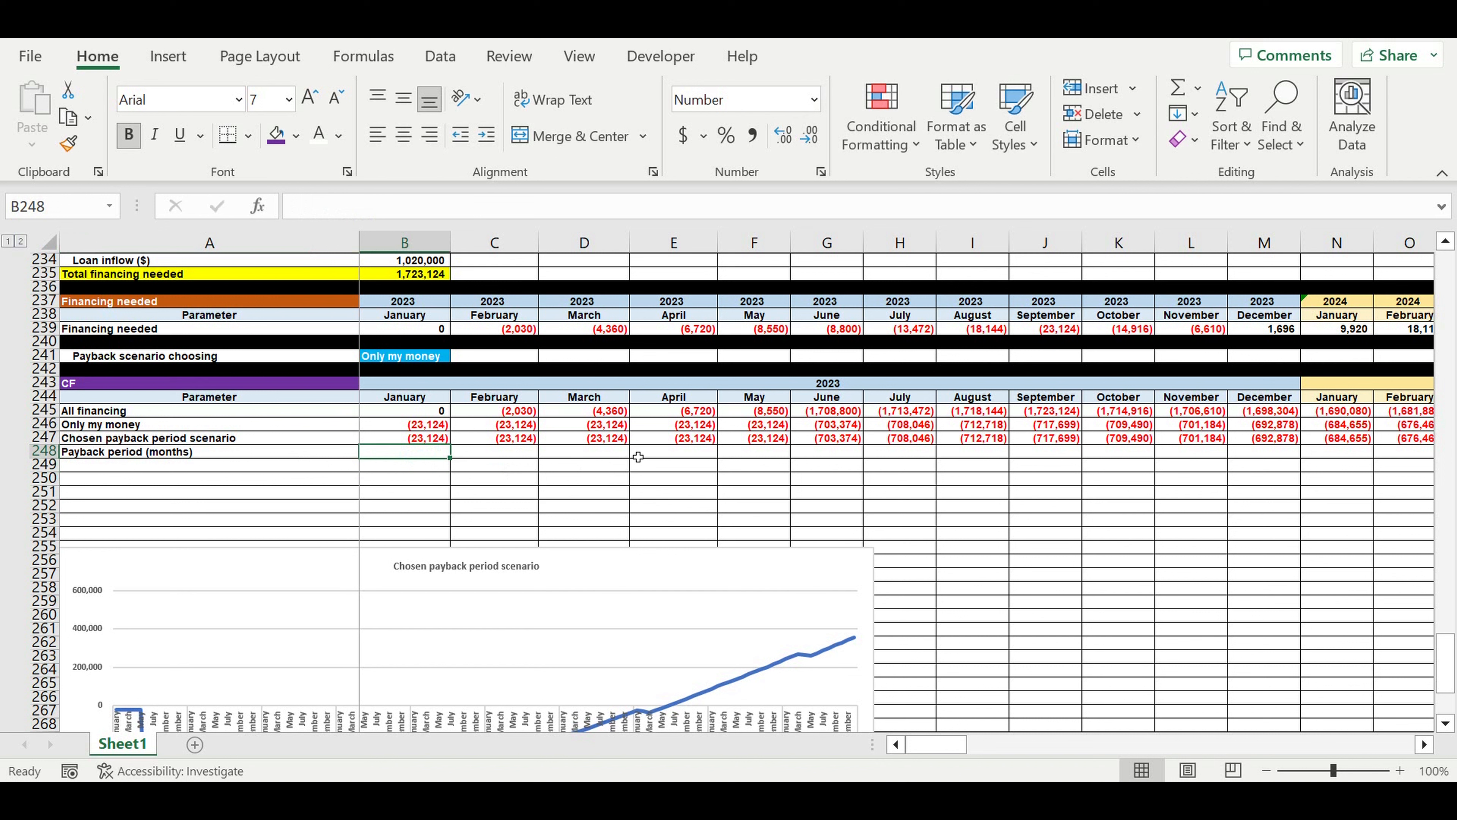
{"action": "type", "text": "=if("}
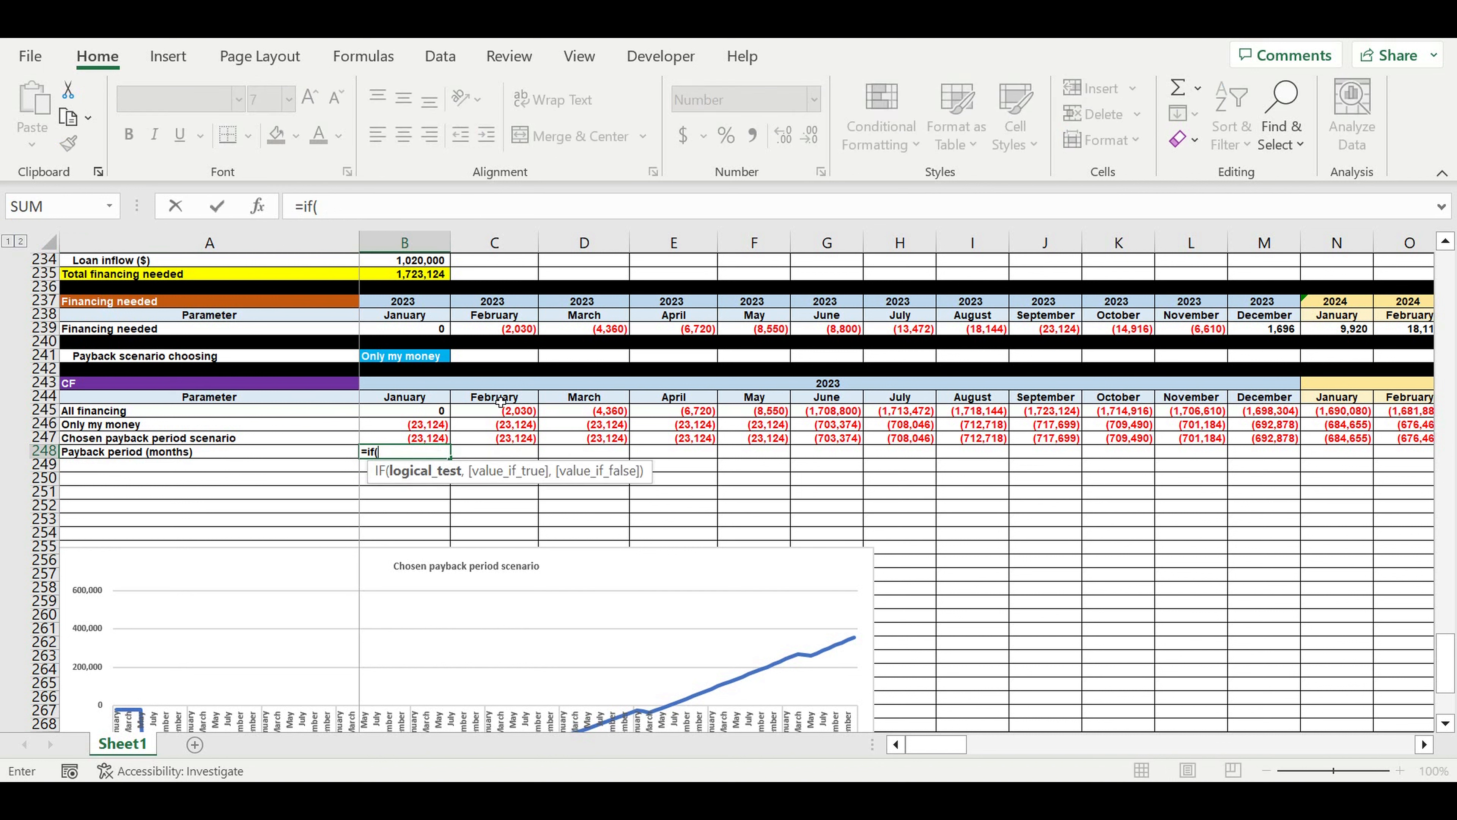
{"action": "left_click", "coordinate": [423, 440]}
{"action": "left_click", "coordinate": [454, 446]}
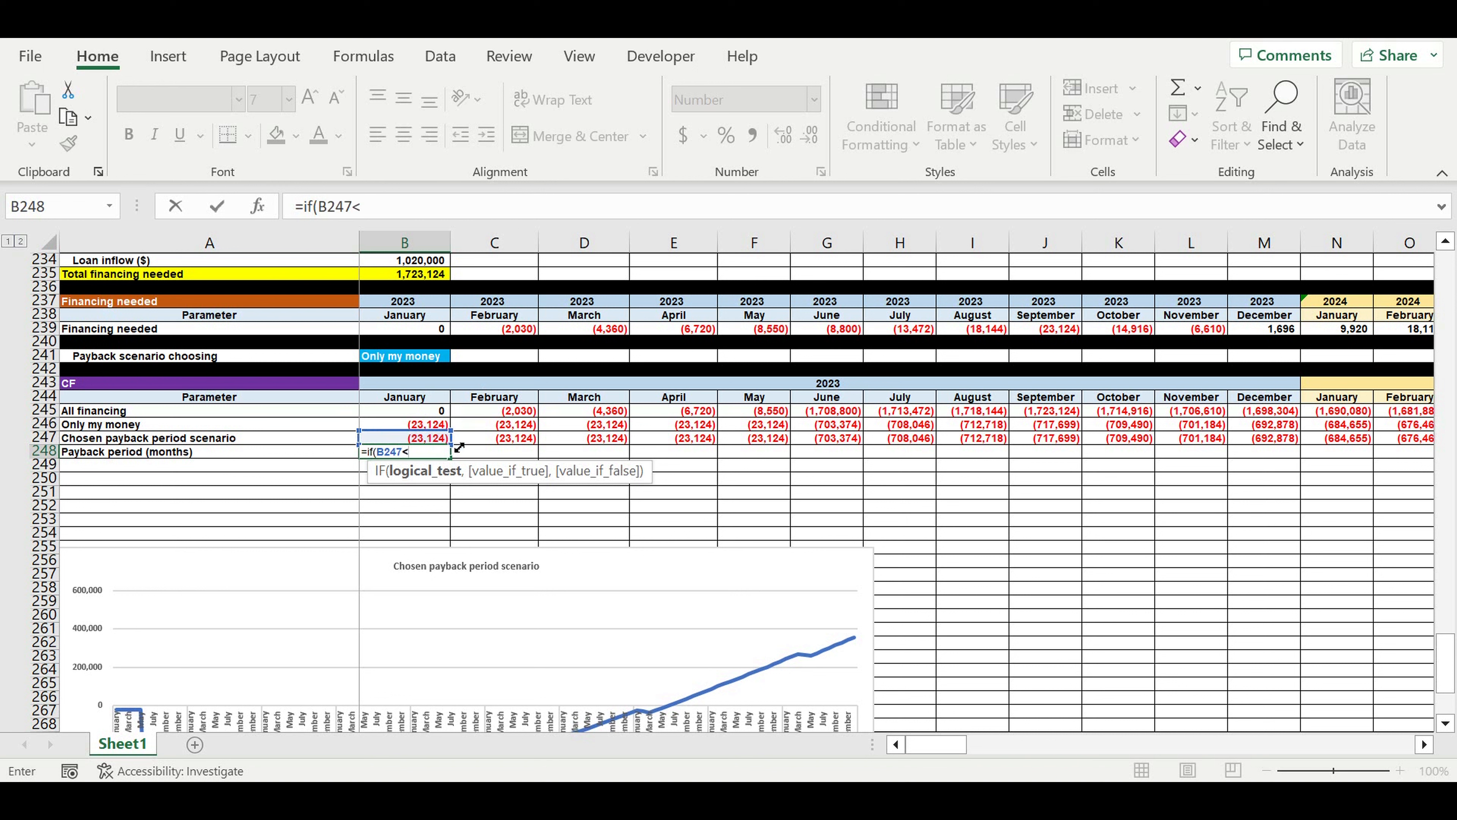
{"action": "type", "text": "<0,1,0"}
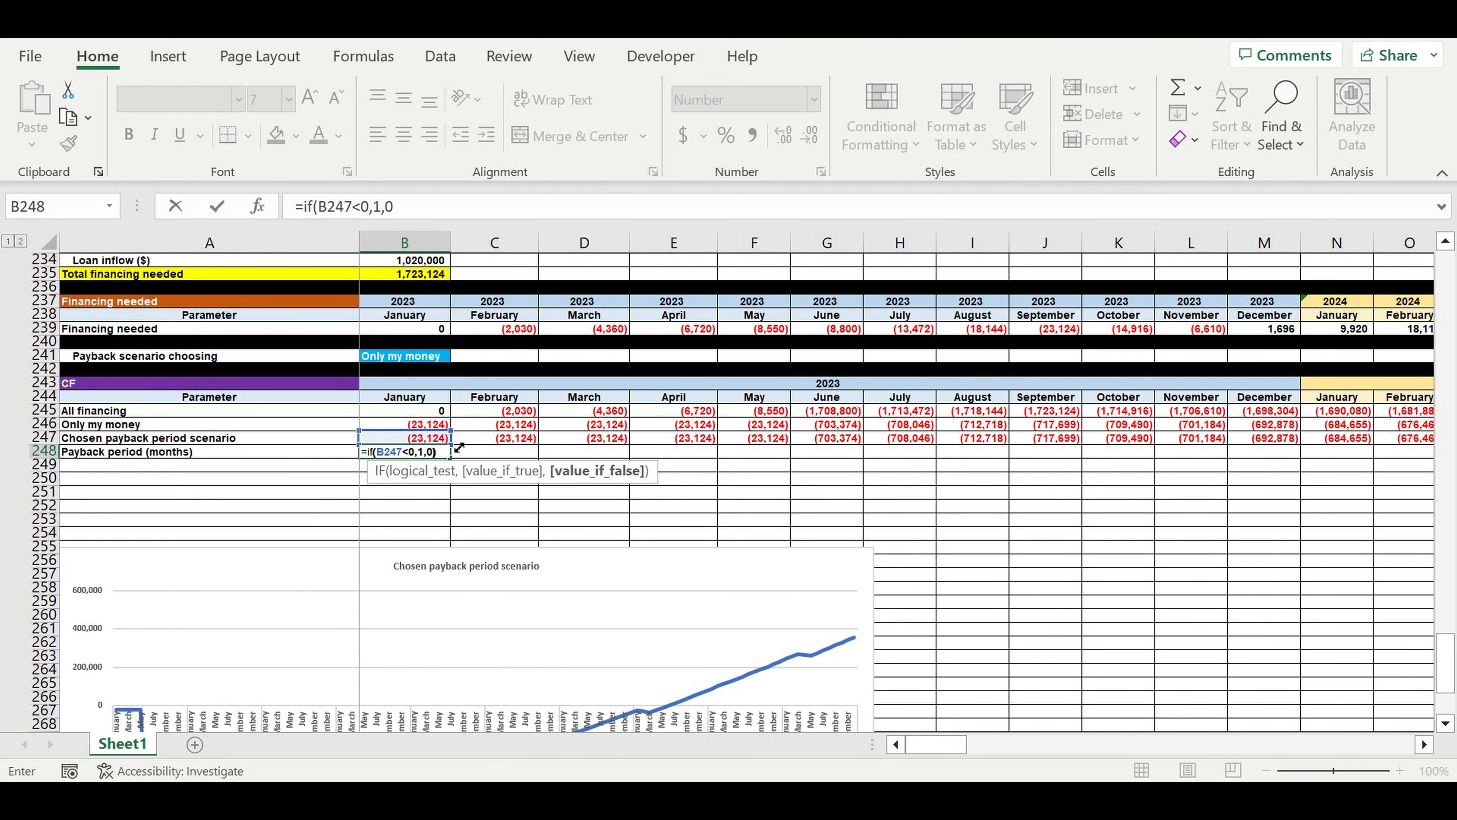
{"action": "key", "text": "Return"}
{"action": "left_click", "coordinate": [405, 456]}
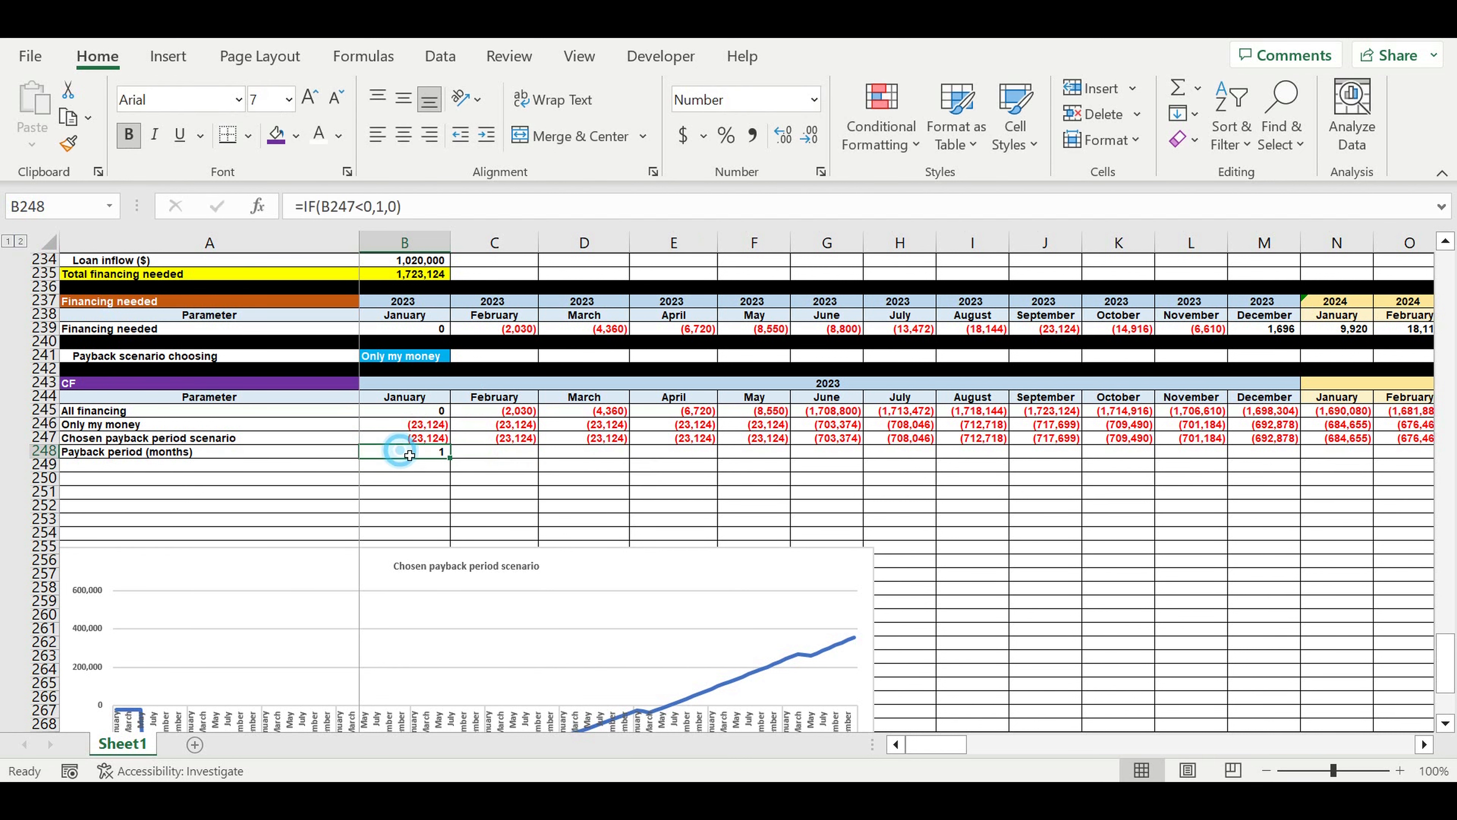
{"action": "left_click_drag", "start_coordinate": [451, 458], "coordinate": [1329, 551]}
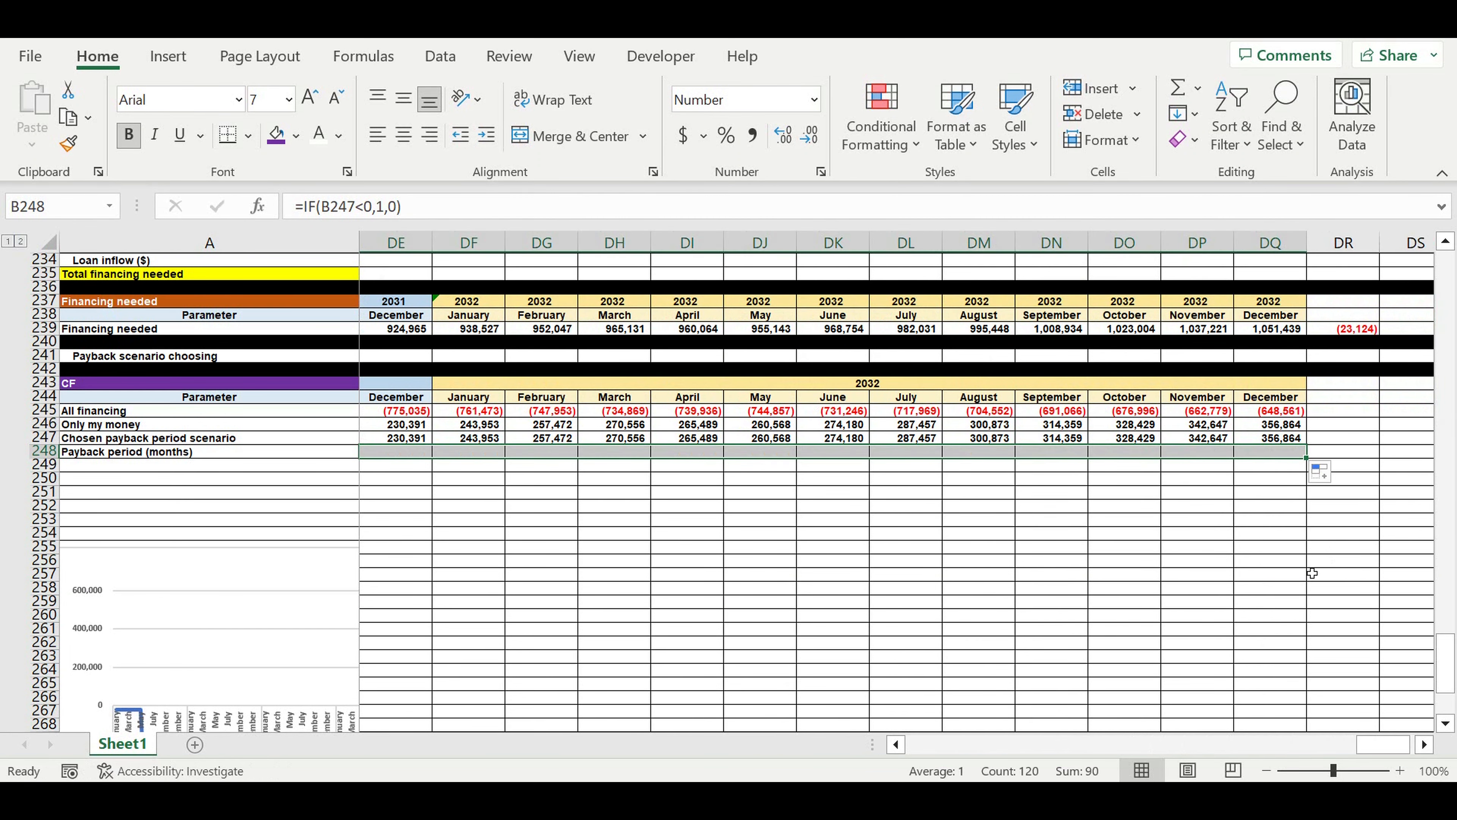
Total the monthly payback flags in DR248 with =SUM(B248:DQ248)
{"action": "left_click", "coordinate": [1354, 457]}
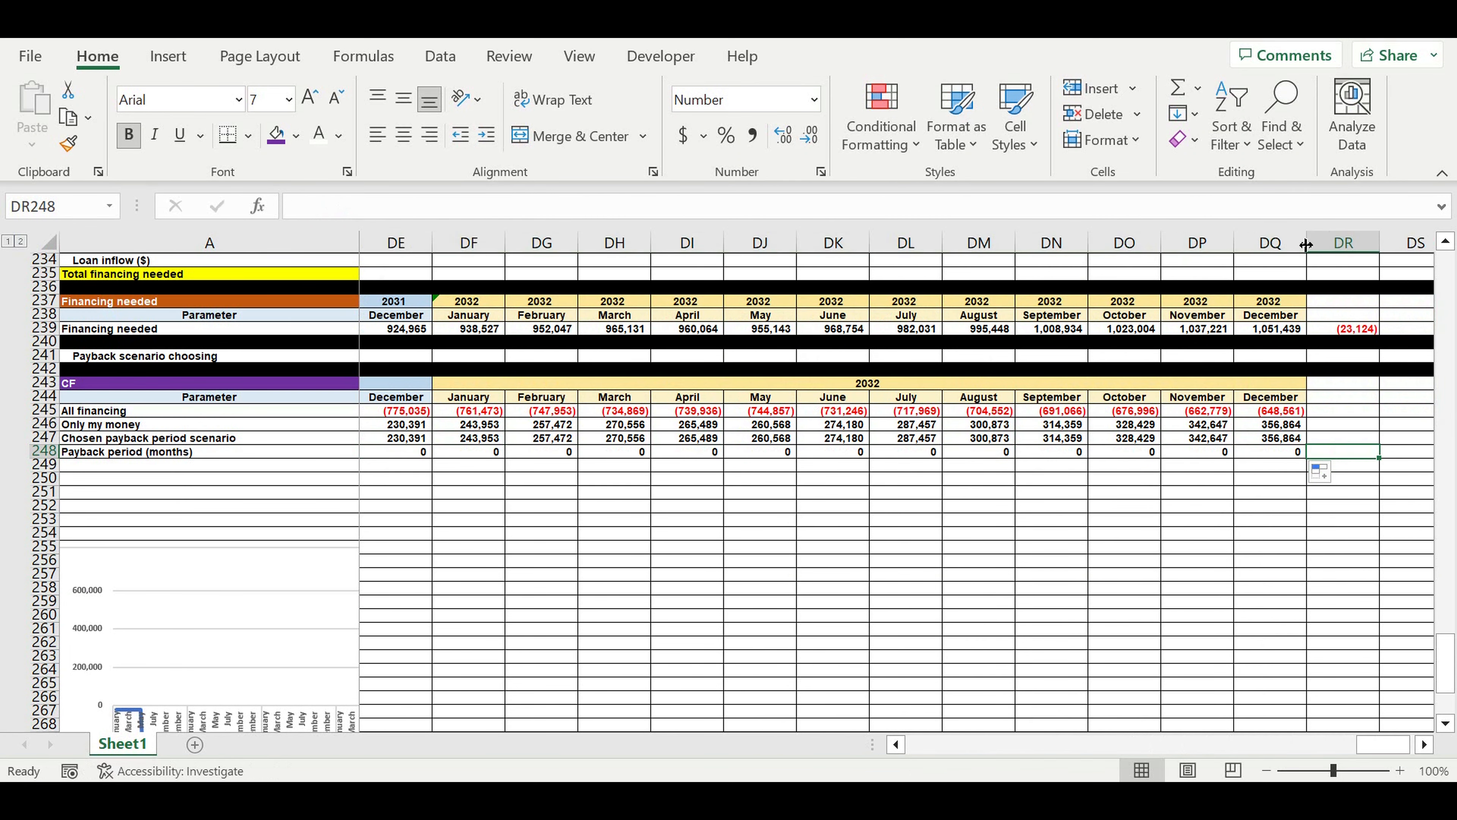
{"action": "left_click", "coordinate": [1179, 87]}
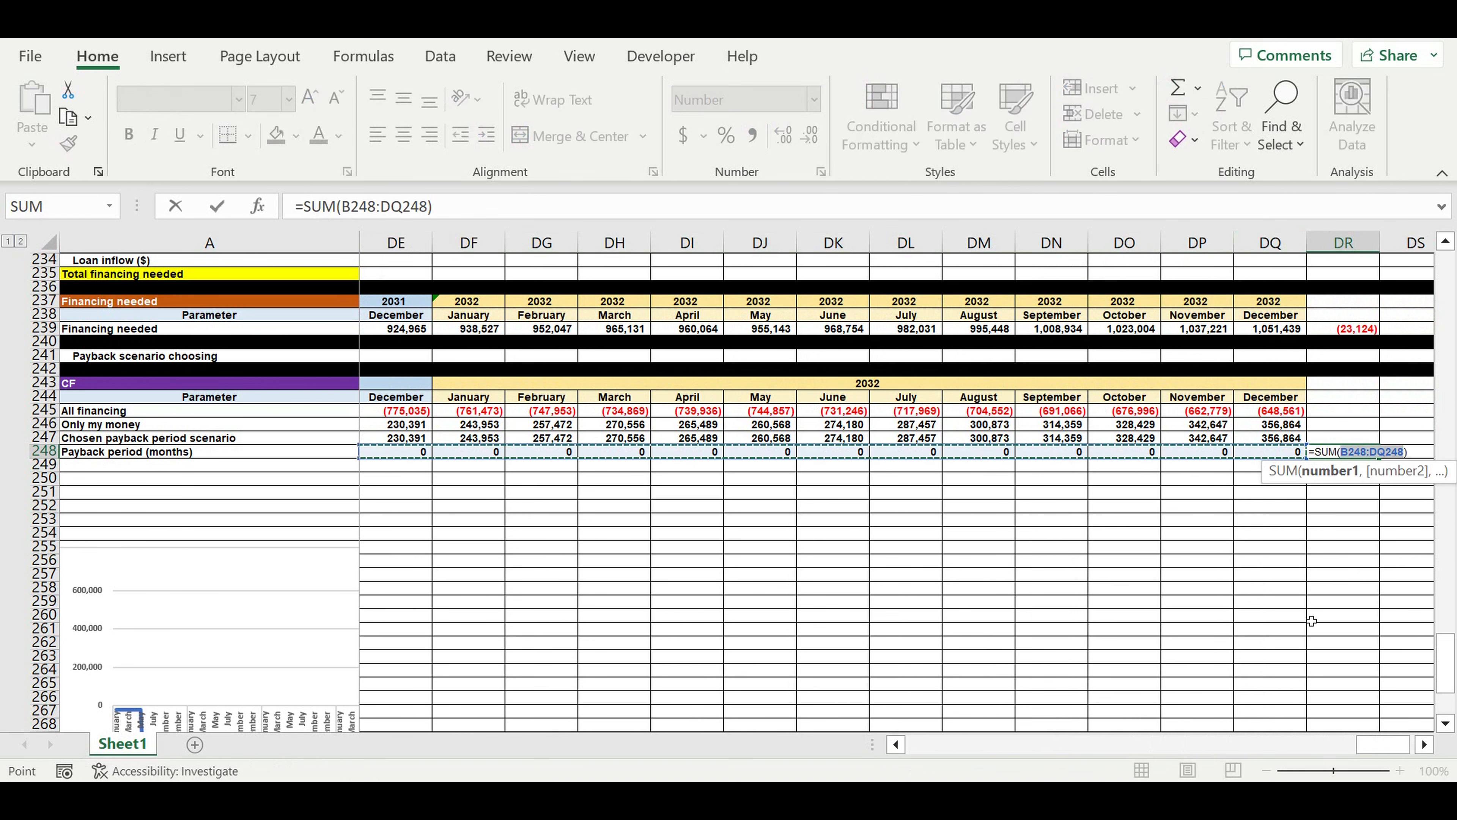
{"action": "left_click_drag", "start_coordinate": [1377, 745], "coordinate": [941, 756]}
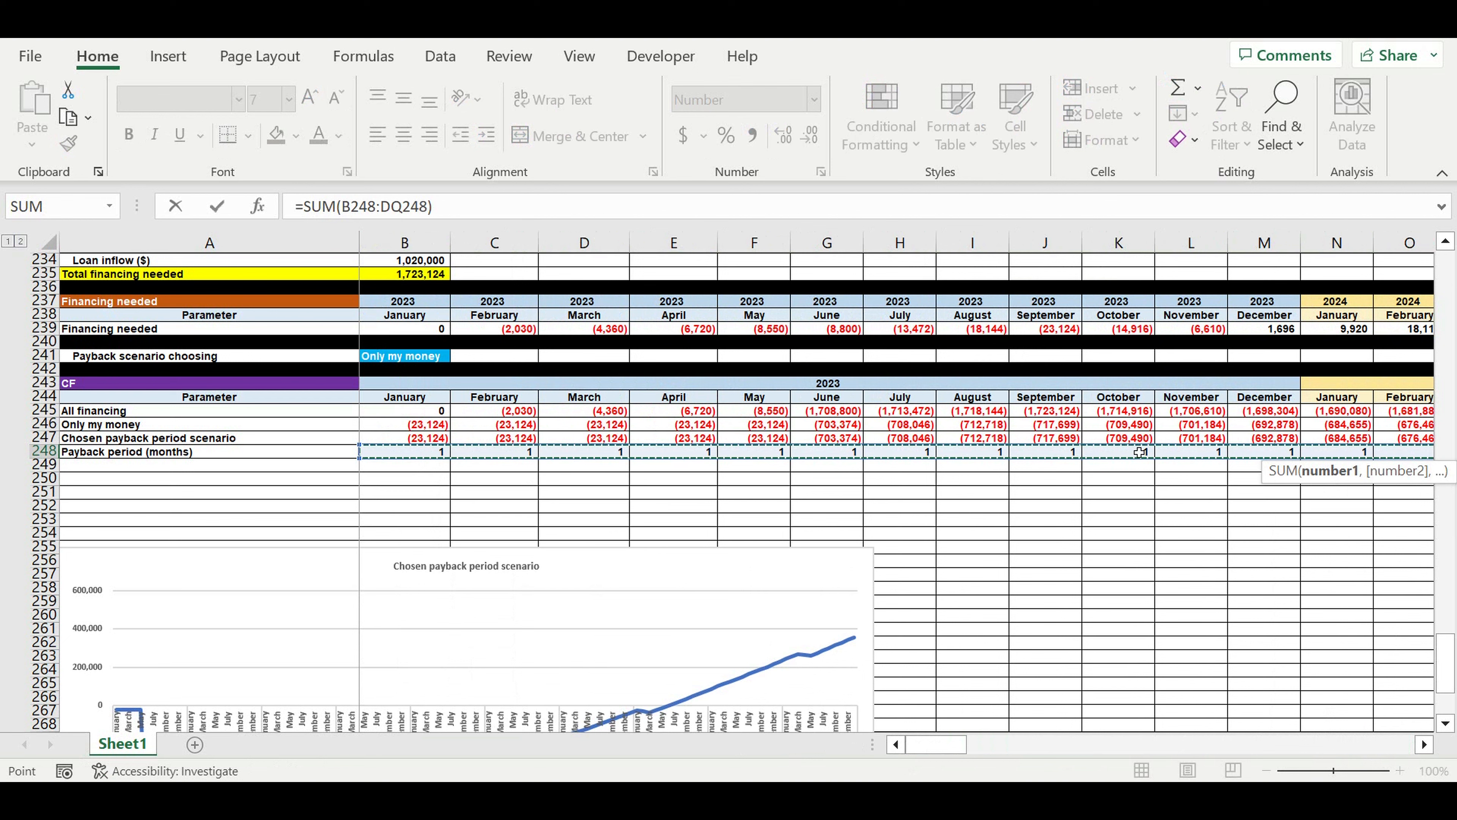
{"action": "key", "text": "Return"}
{"action": "left_click", "coordinate": [1351, 464]}
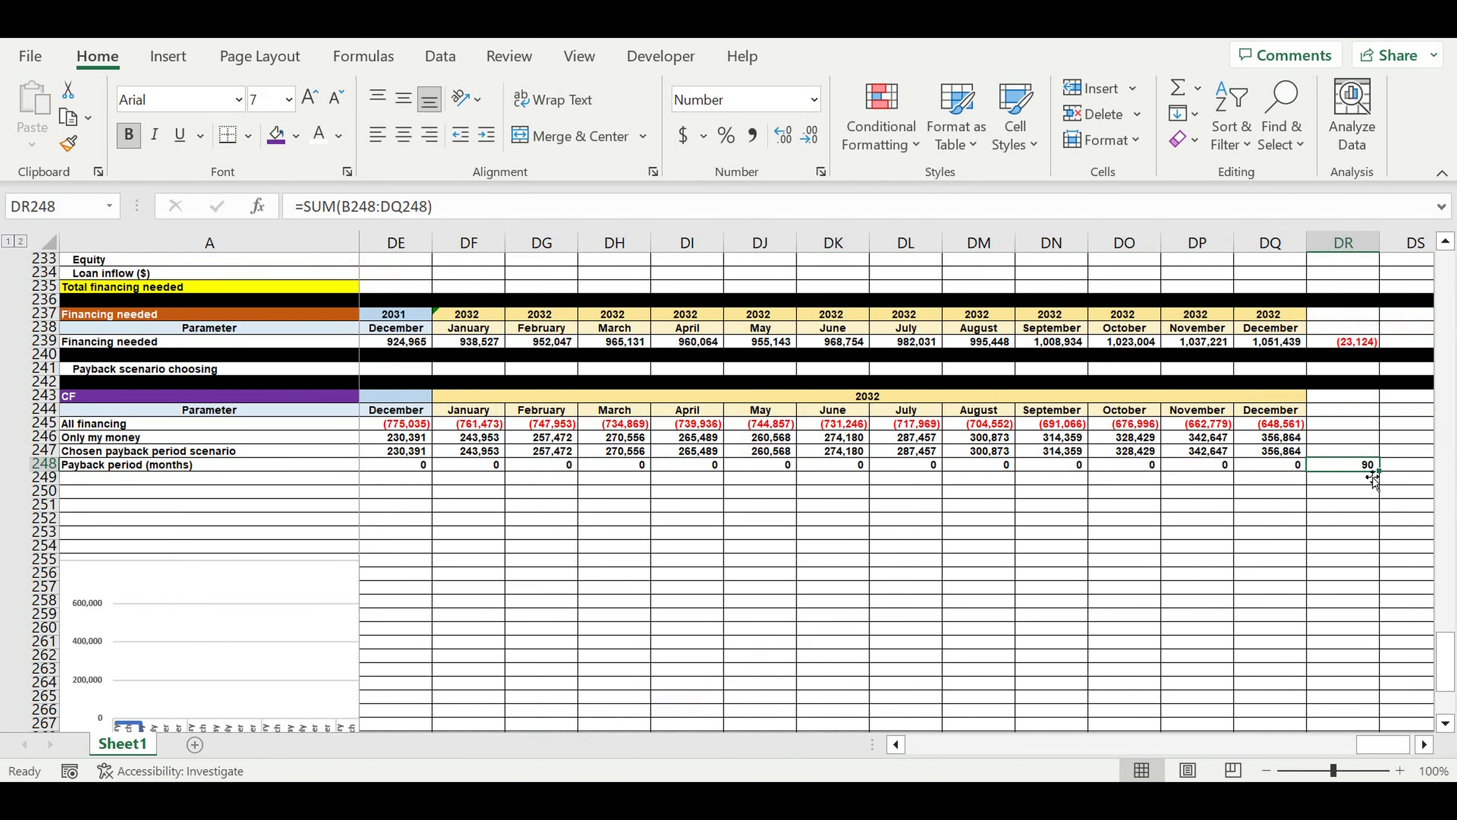
Label cell A249 "Simple payback period (months)"
{"action": "left_click_drag", "start_coordinate": [1380, 744], "coordinate": [660, 726]}
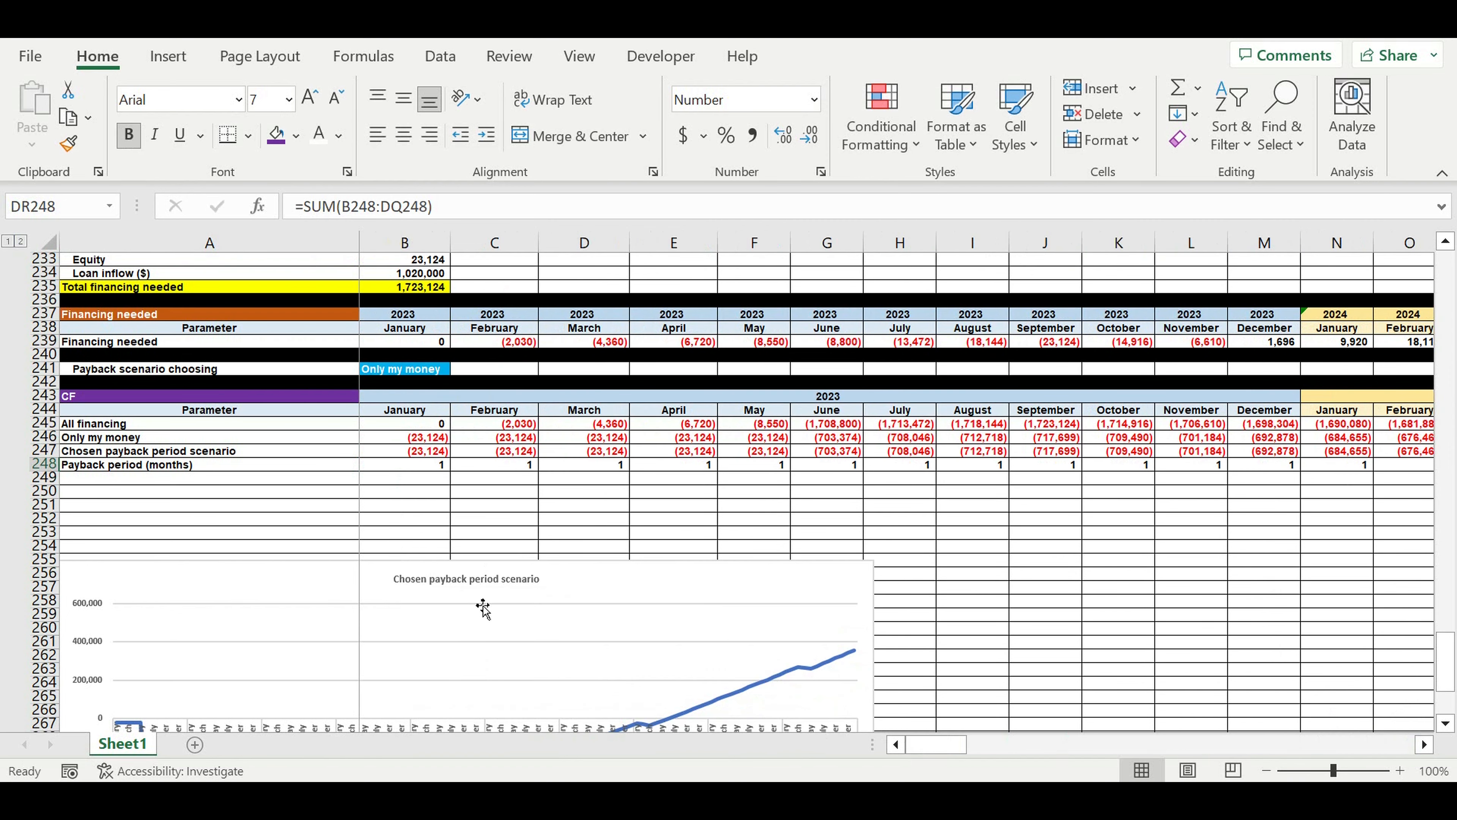
{"action": "left_click", "coordinate": [116, 480]}
{"action": "type", "text": "Simple p"}
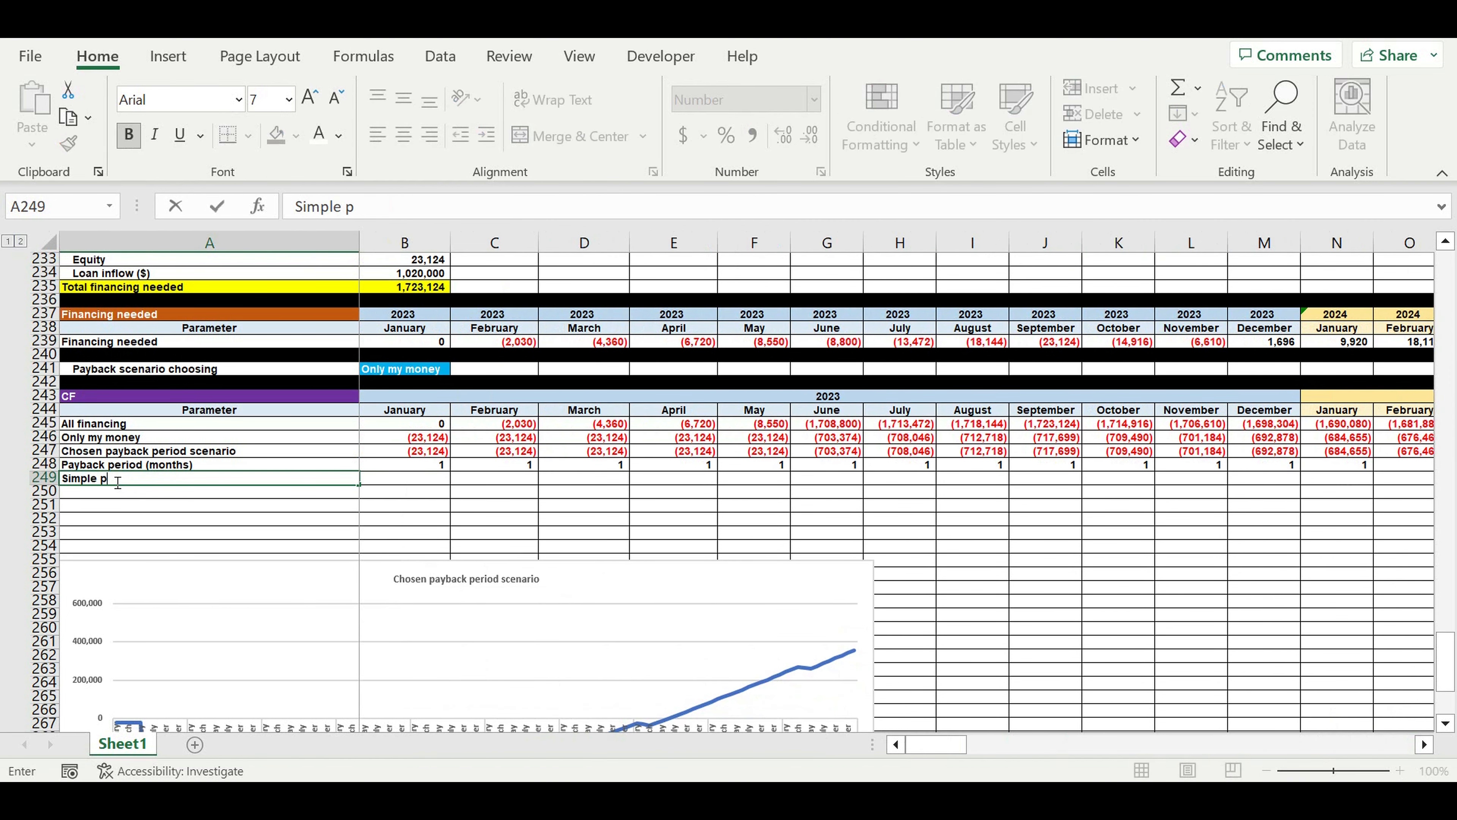
{"action": "type", "text": "ayback period (months0"}
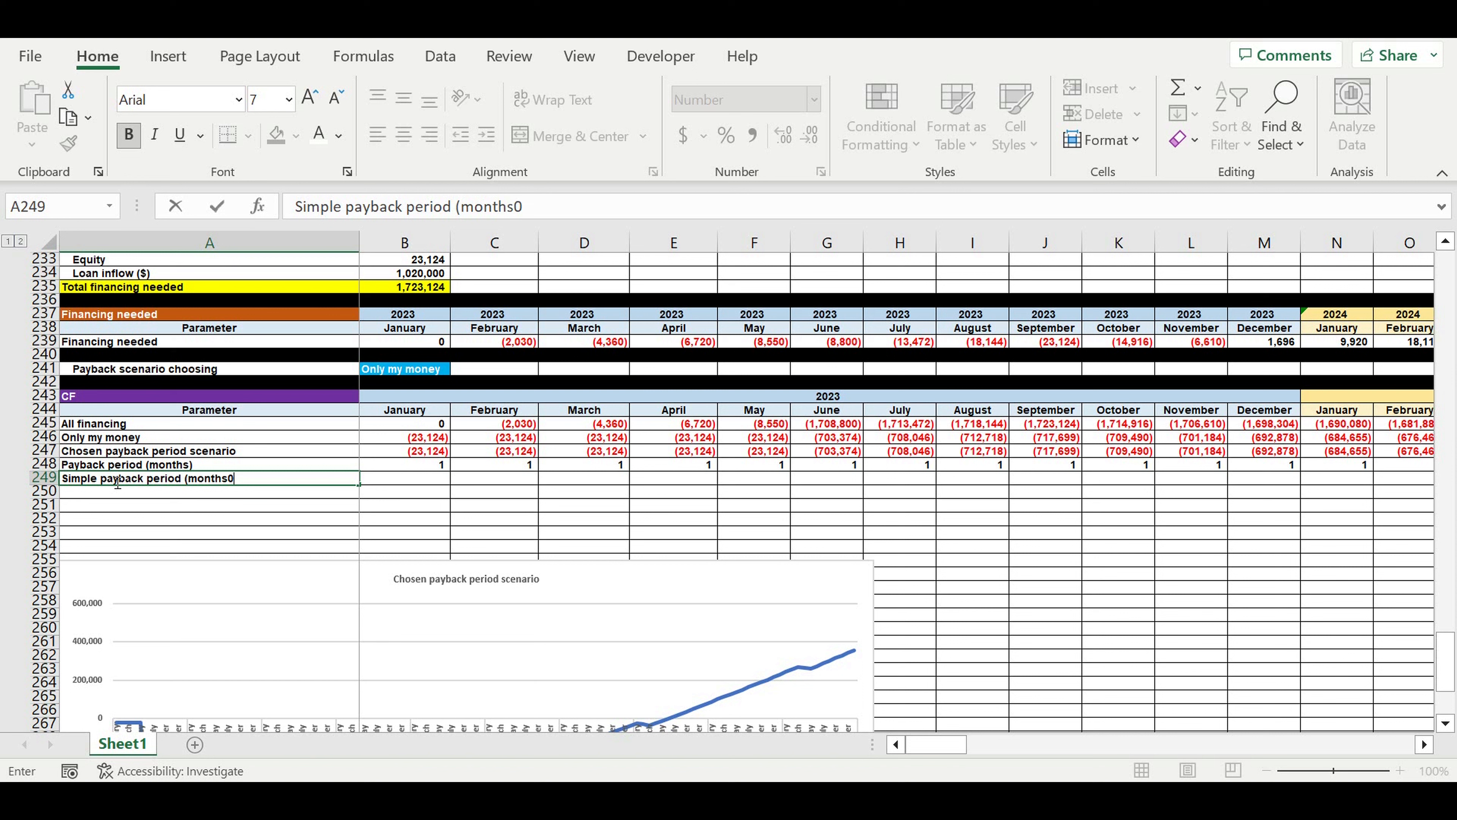
{"action": "key", "text": "Return"}
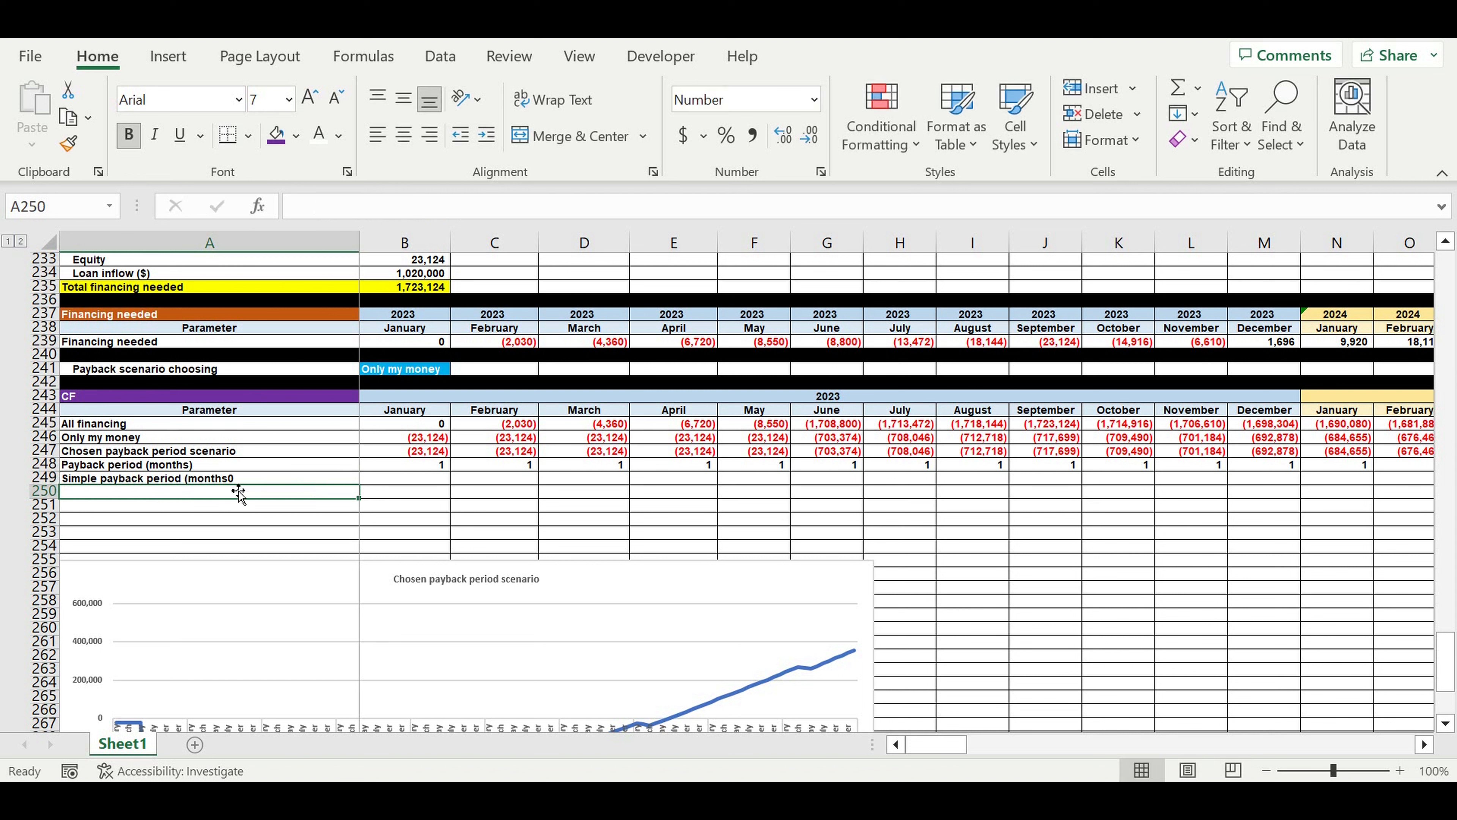
{"action": "left_click", "coordinate": [232, 477]}
{"action": "left_click", "coordinate": [545, 208]}
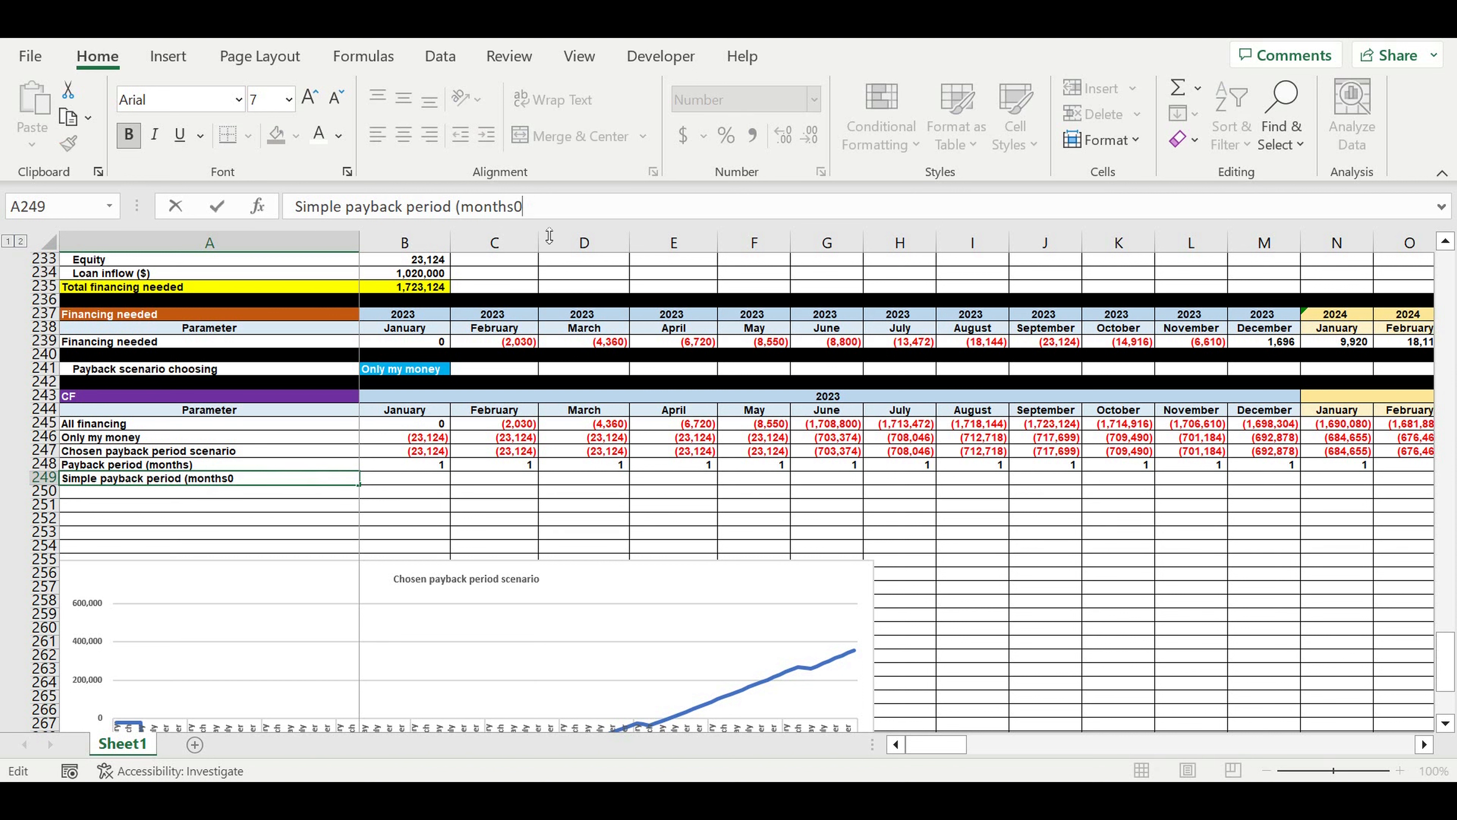
{"action": "key", "text": "Return"}
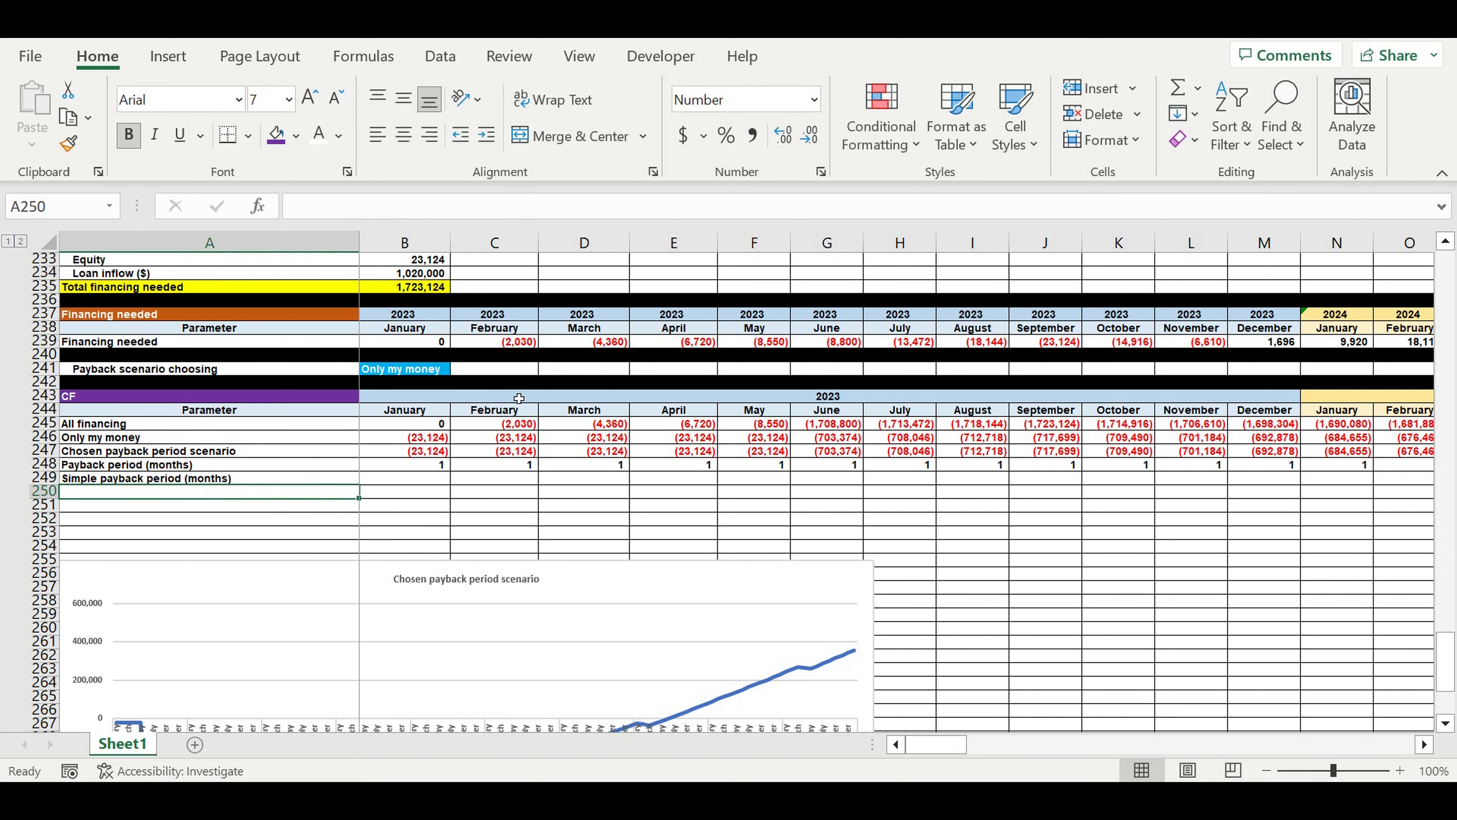
Link the simple payback period in B249 to the summed flags with =DR248
{"action": "left_click", "coordinate": [419, 482]}
{"action": "type", "text": "="}
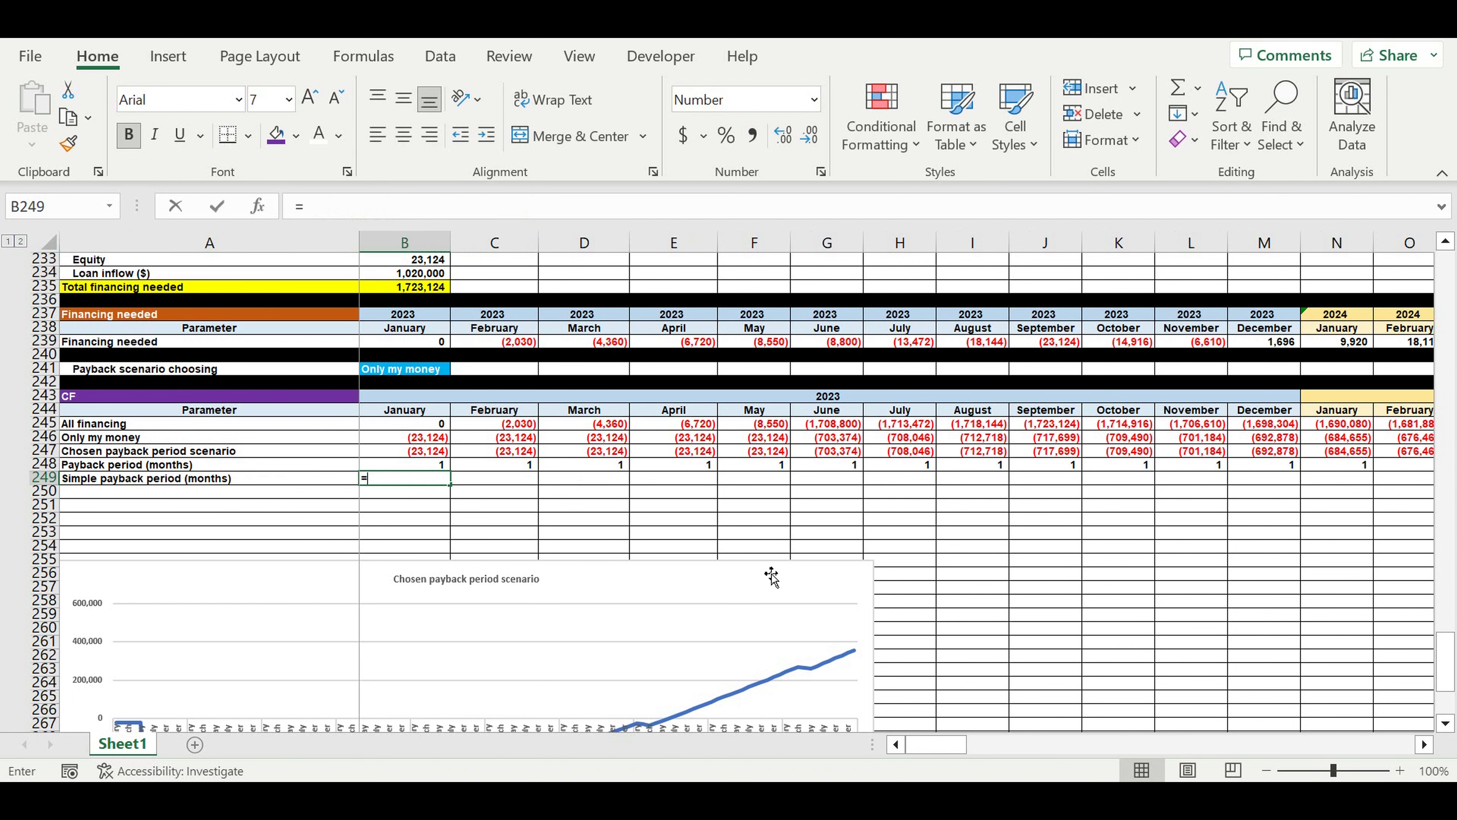
{"action": "left_click_drag", "start_coordinate": [938, 744], "coordinate": [1383, 744]}
{"action": "left_click", "coordinate": [1402, 466]}
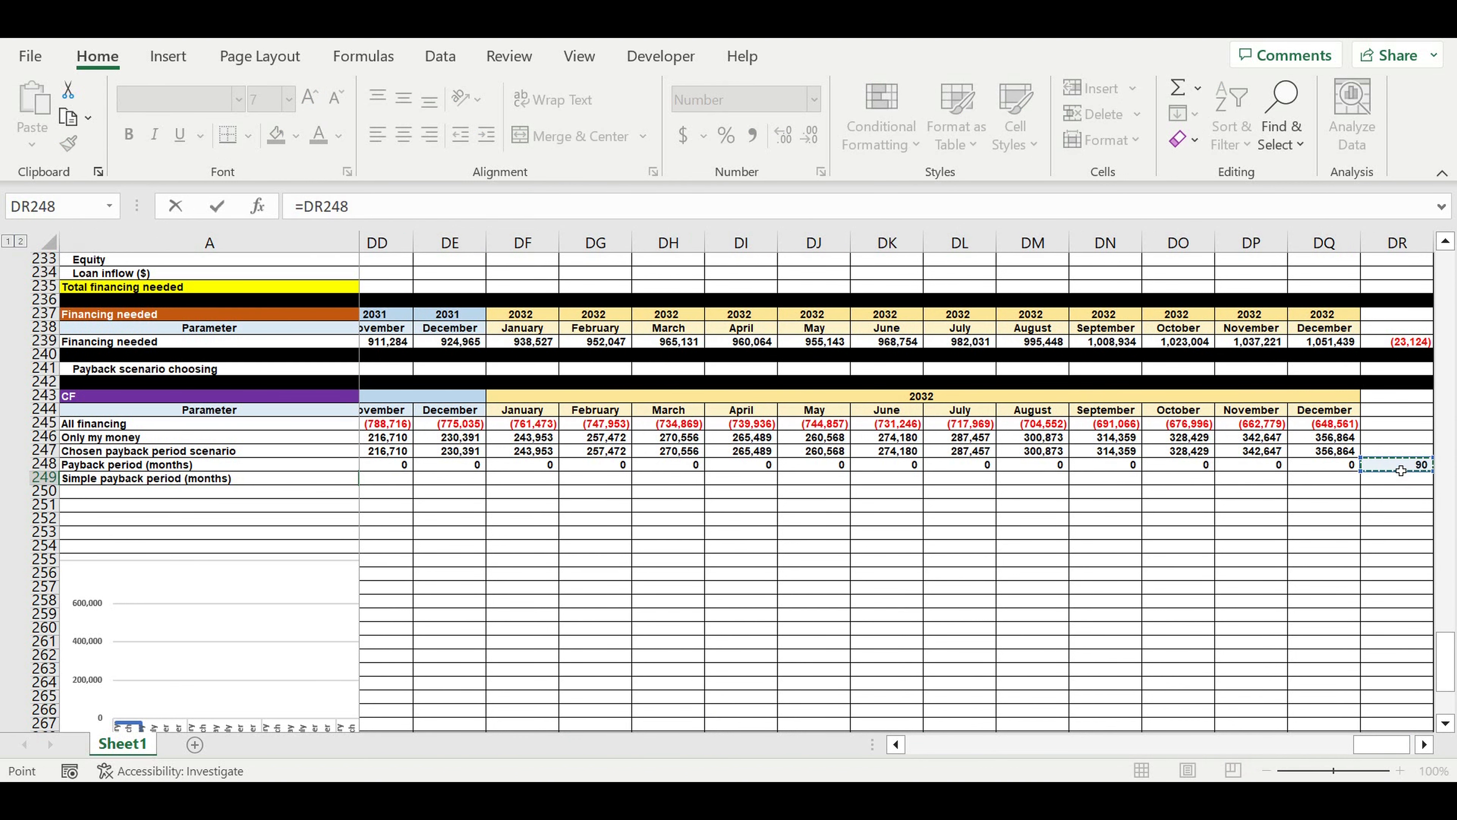
{"action": "key", "text": "Return"}
{"action": "left_click", "coordinate": [406, 478]}
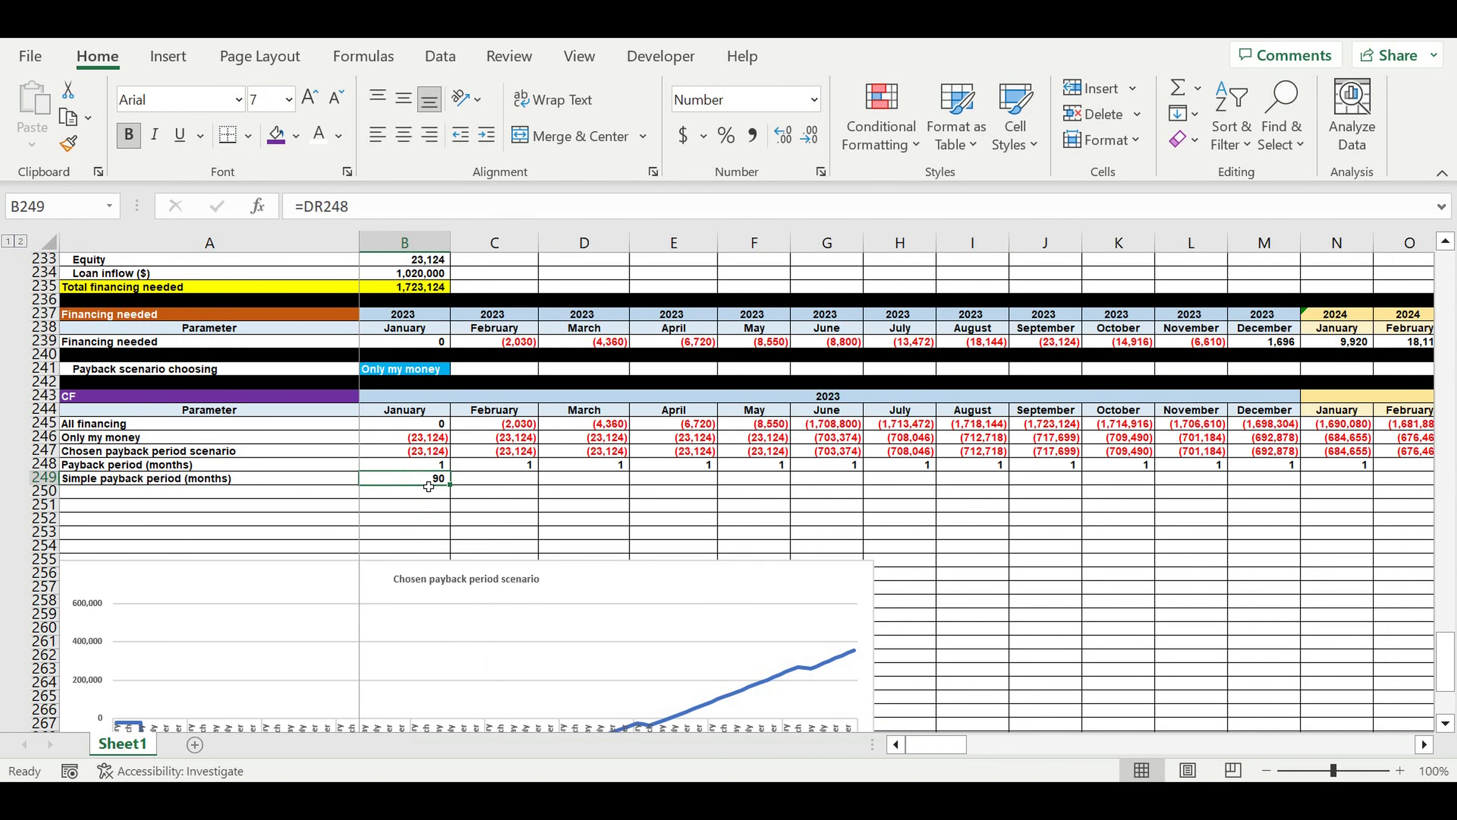
Insert a row above the simple payback period row and fill it black as a separator
{"action": "left_click", "coordinate": [342, 482]}
{"action": "left_click_drag", "start_coordinate": [396, 478], "coordinate": [341, 478]}
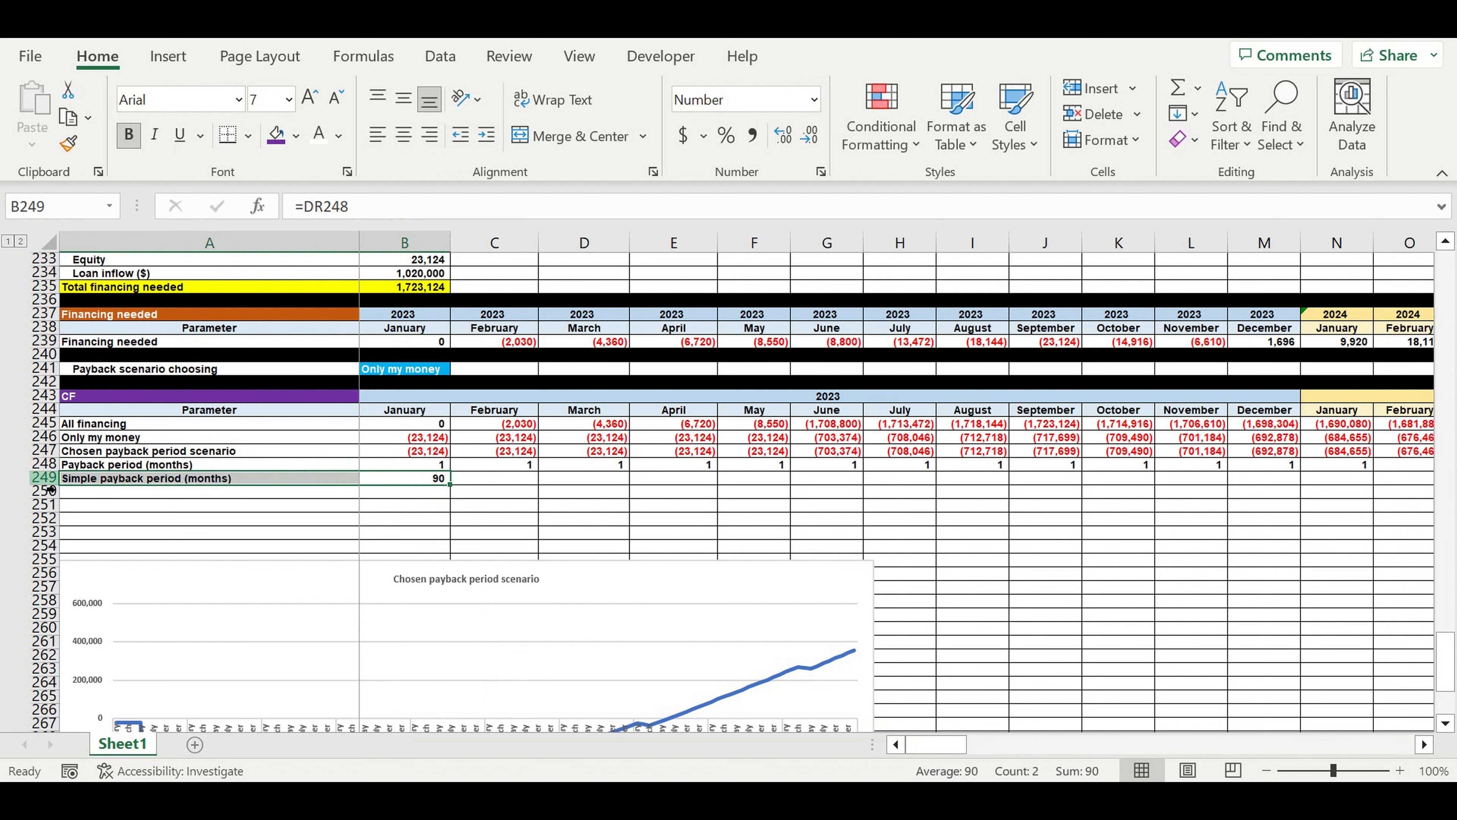
{"action": "left_click", "coordinate": [43, 477]}
{"action": "right_click", "coordinate": [43, 476]}
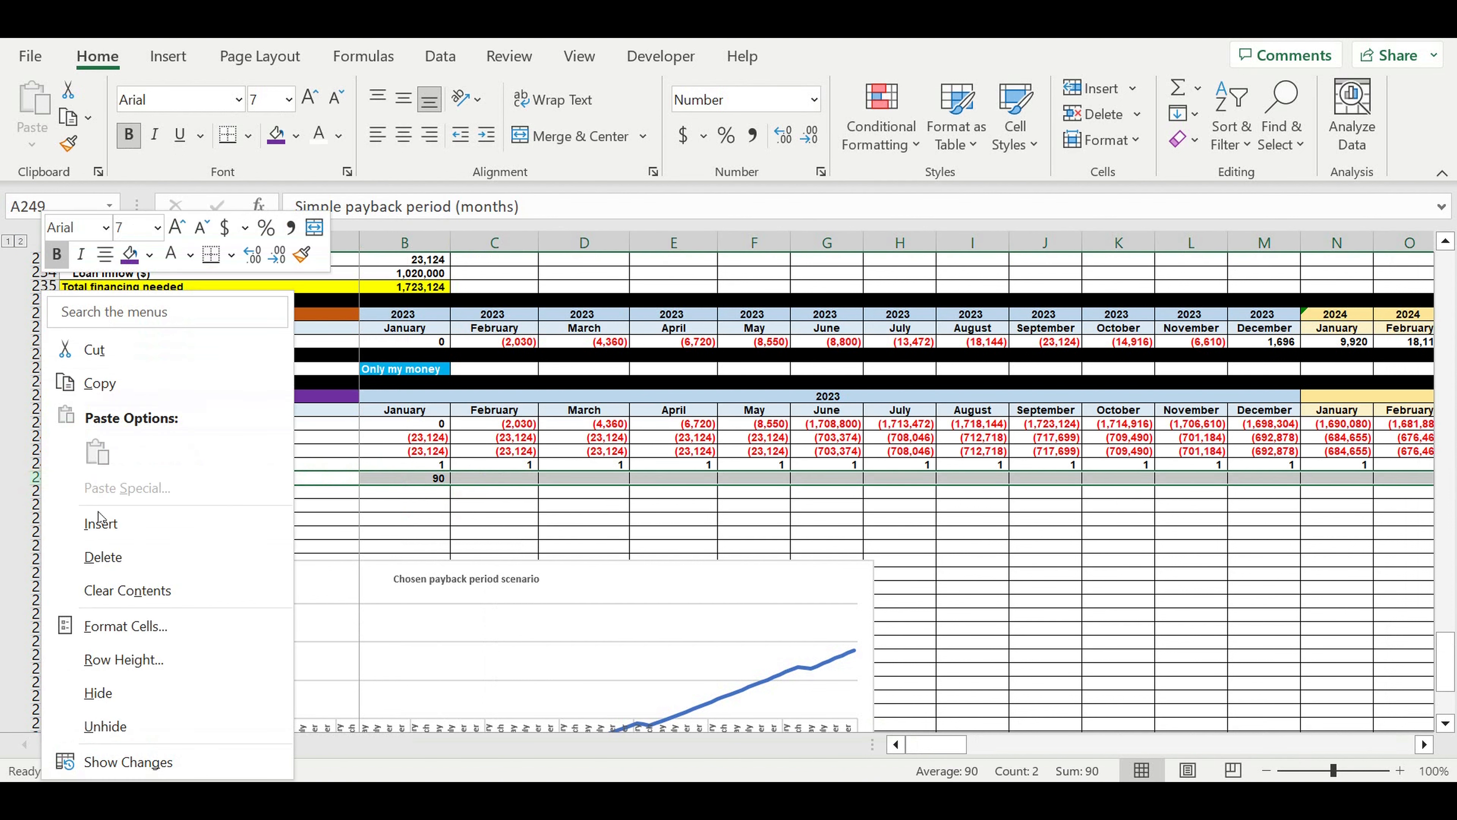
{"action": "left_click", "coordinate": [100, 523]}
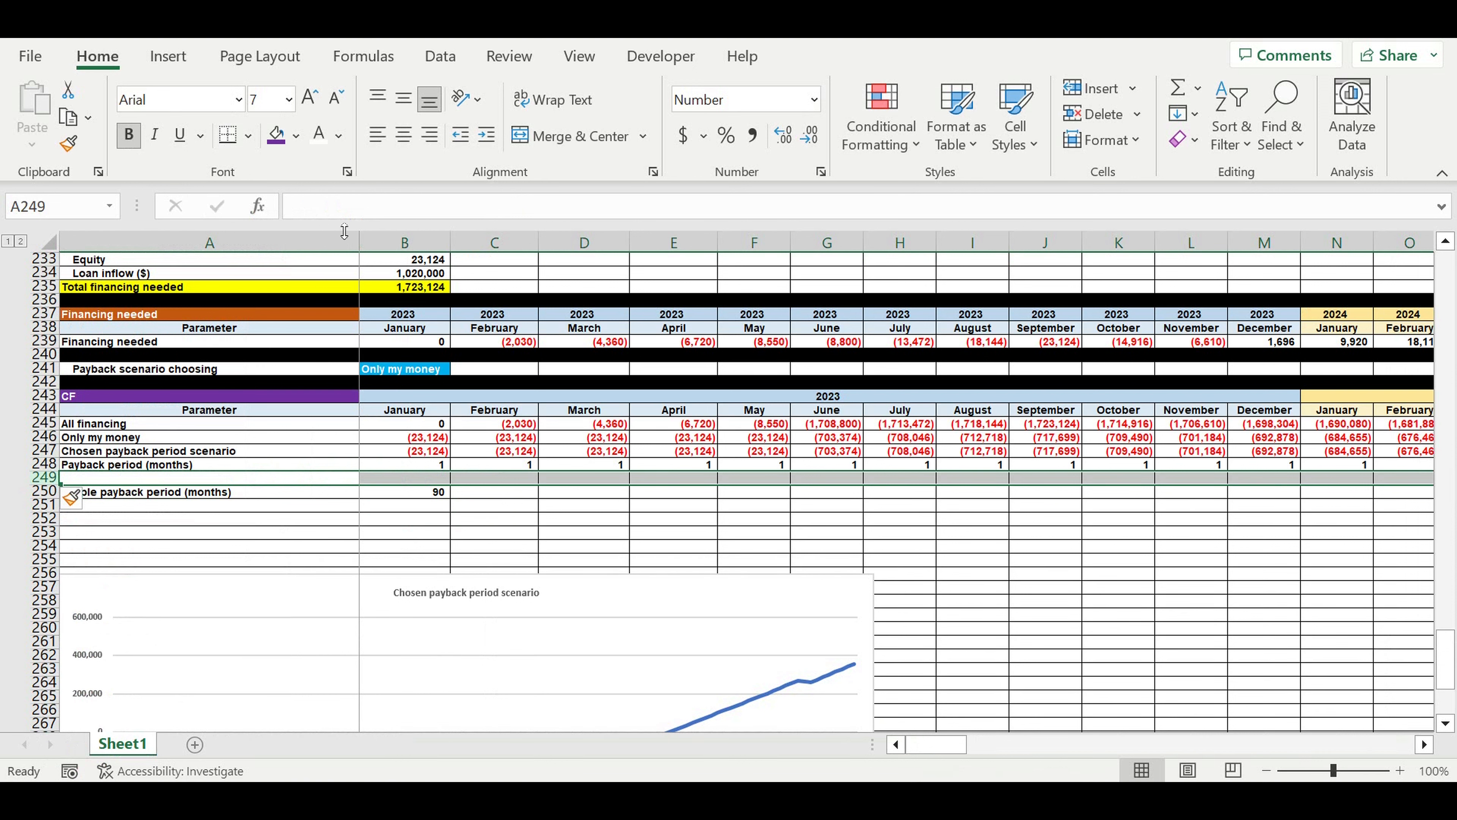
{"action": "left_click", "coordinate": [296, 136]}
{"action": "left_click", "coordinate": [298, 196]}
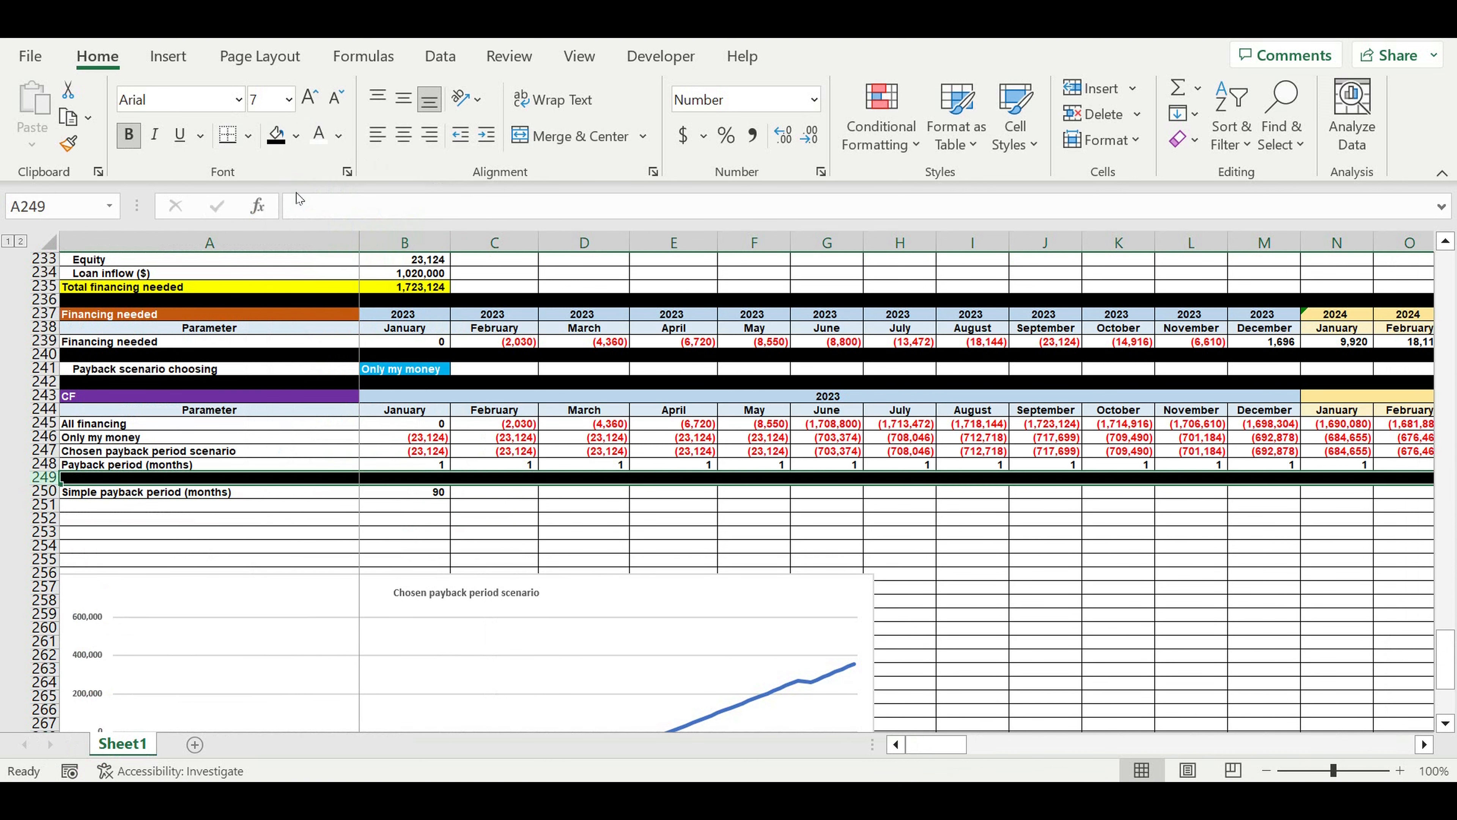
{"action": "left_click", "coordinate": [874, 549]}
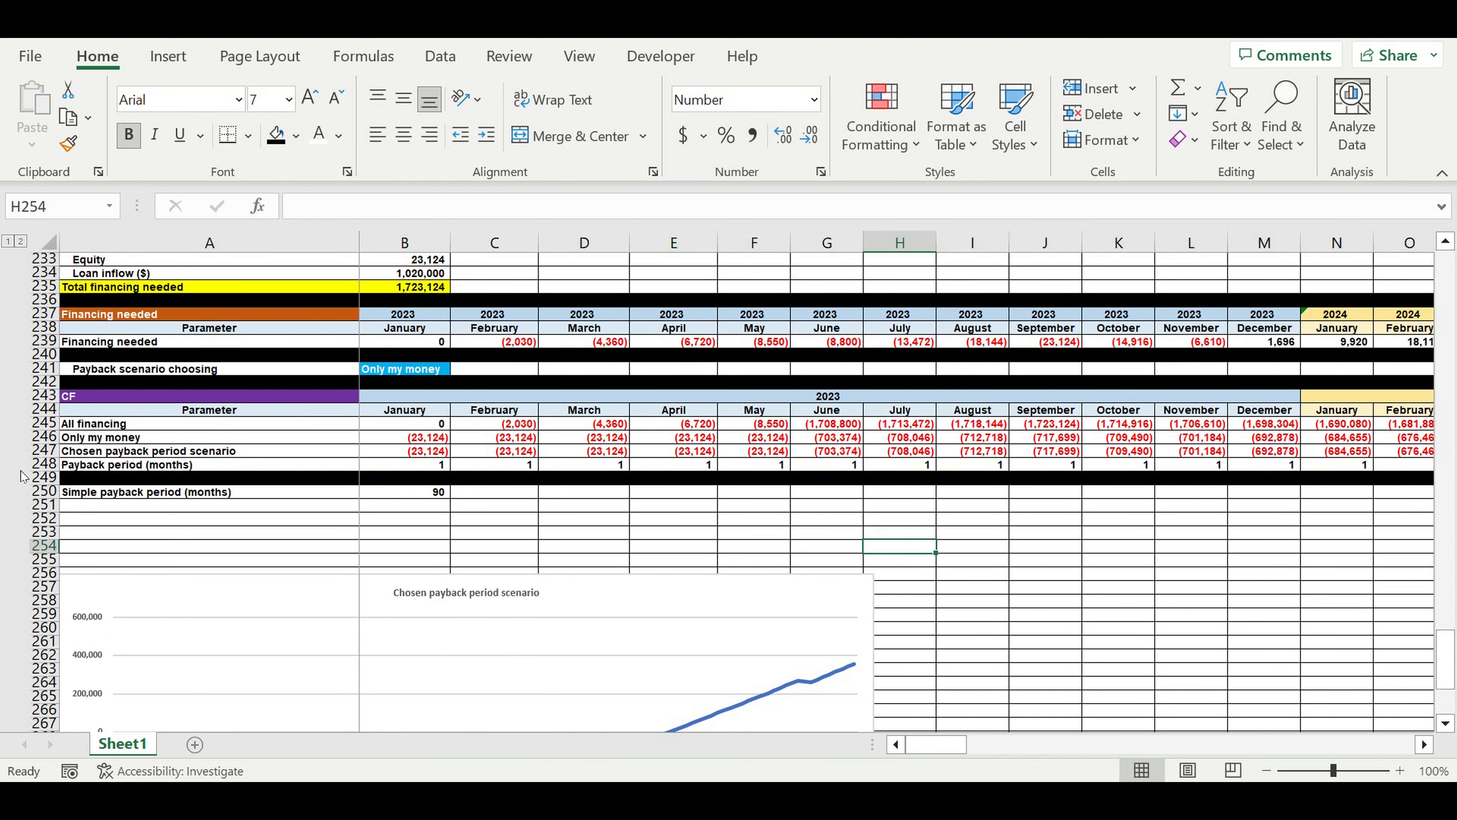
Fill row 251, directly below the simple payback period, with black
{"action": "left_click", "coordinate": [56, 506]}
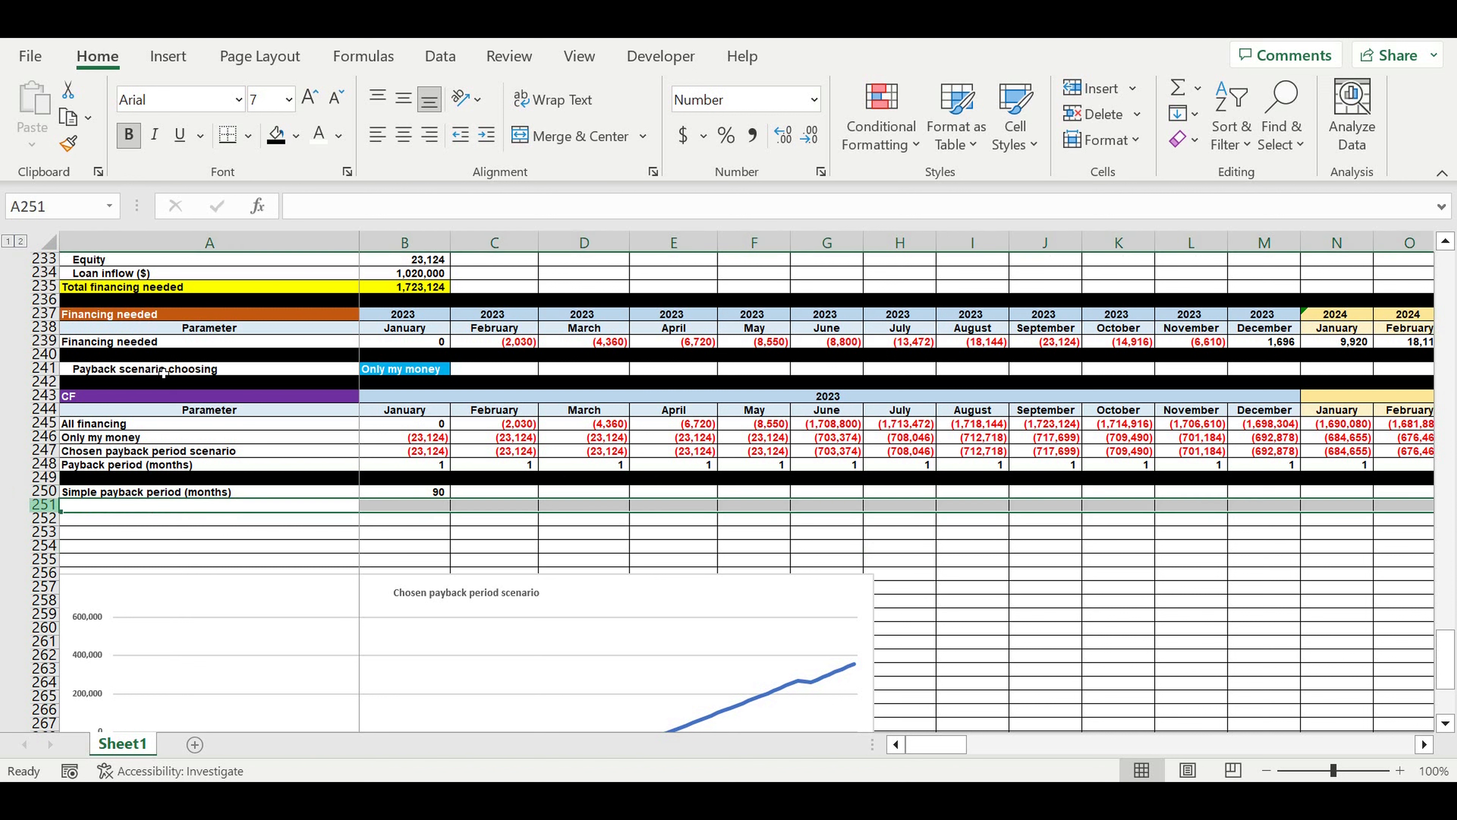
{"action": "left_click", "coordinate": [276, 135]}
{"action": "left_click", "coordinate": [620, 529]}
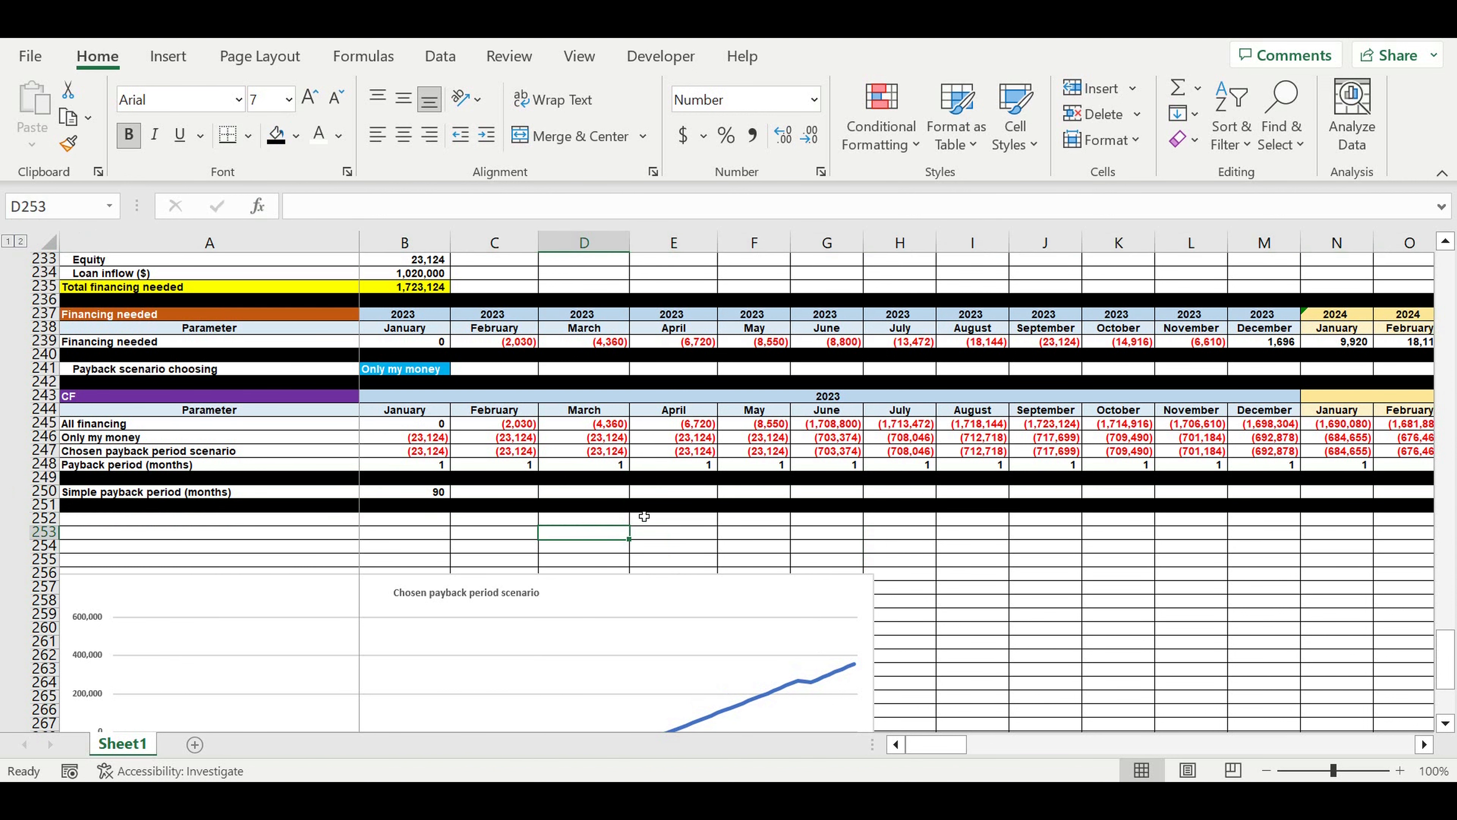
Review the revenues, operating costs and taxes in the cash-flow statement through the last months of 2032
{"action": "scroll", "coordinate": [647, 467], "scroll_direction": "up", "scroll_amount": 10}
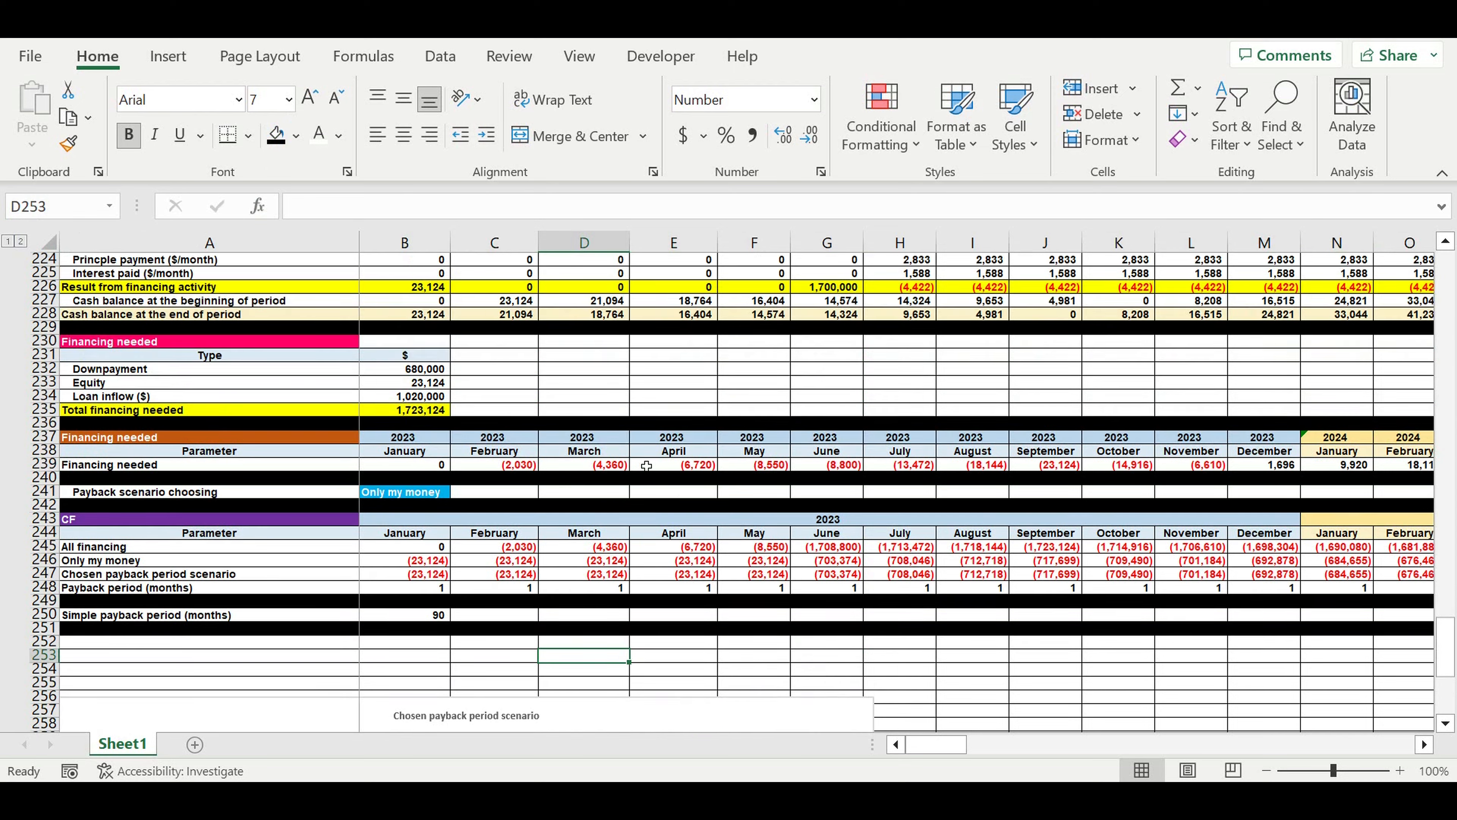
{"action": "scroll", "coordinate": [650, 463], "scroll_direction": "up", "scroll_amount": 5}
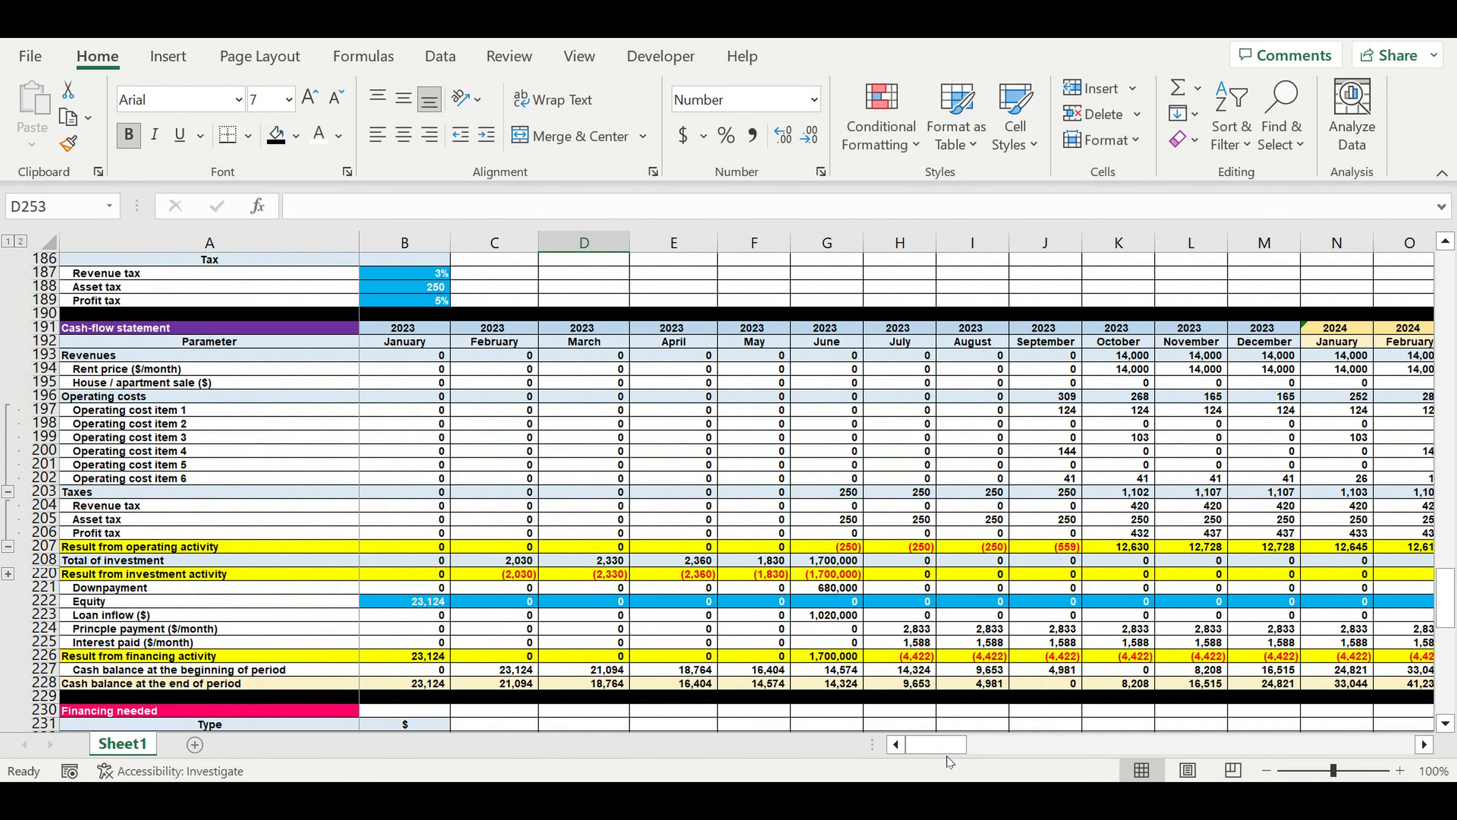
{"action": "left_click_drag", "start_coordinate": [941, 744], "coordinate": [1398, 726]}
{"action": "left_click_drag", "start_coordinate": [1332, 357], "coordinate": [485, 485]}
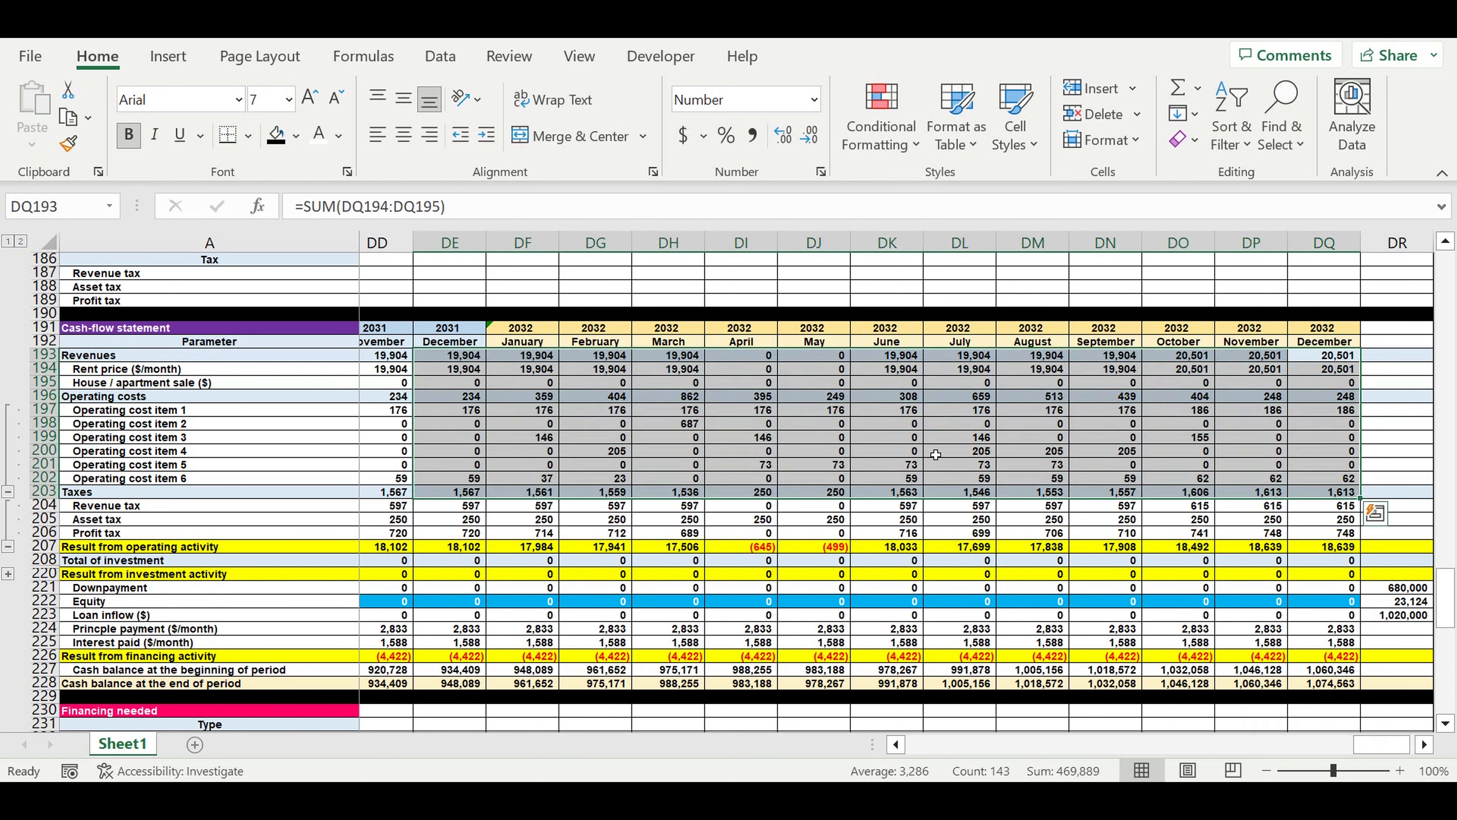
{"action": "left_click_drag", "start_coordinate": [1382, 745], "coordinate": [763, 734]}
Set the selling moment in the input section to year 2029 and month May
{"action": "scroll", "coordinate": [382, 473], "scroll_direction": "up", "scroll_amount": 5}
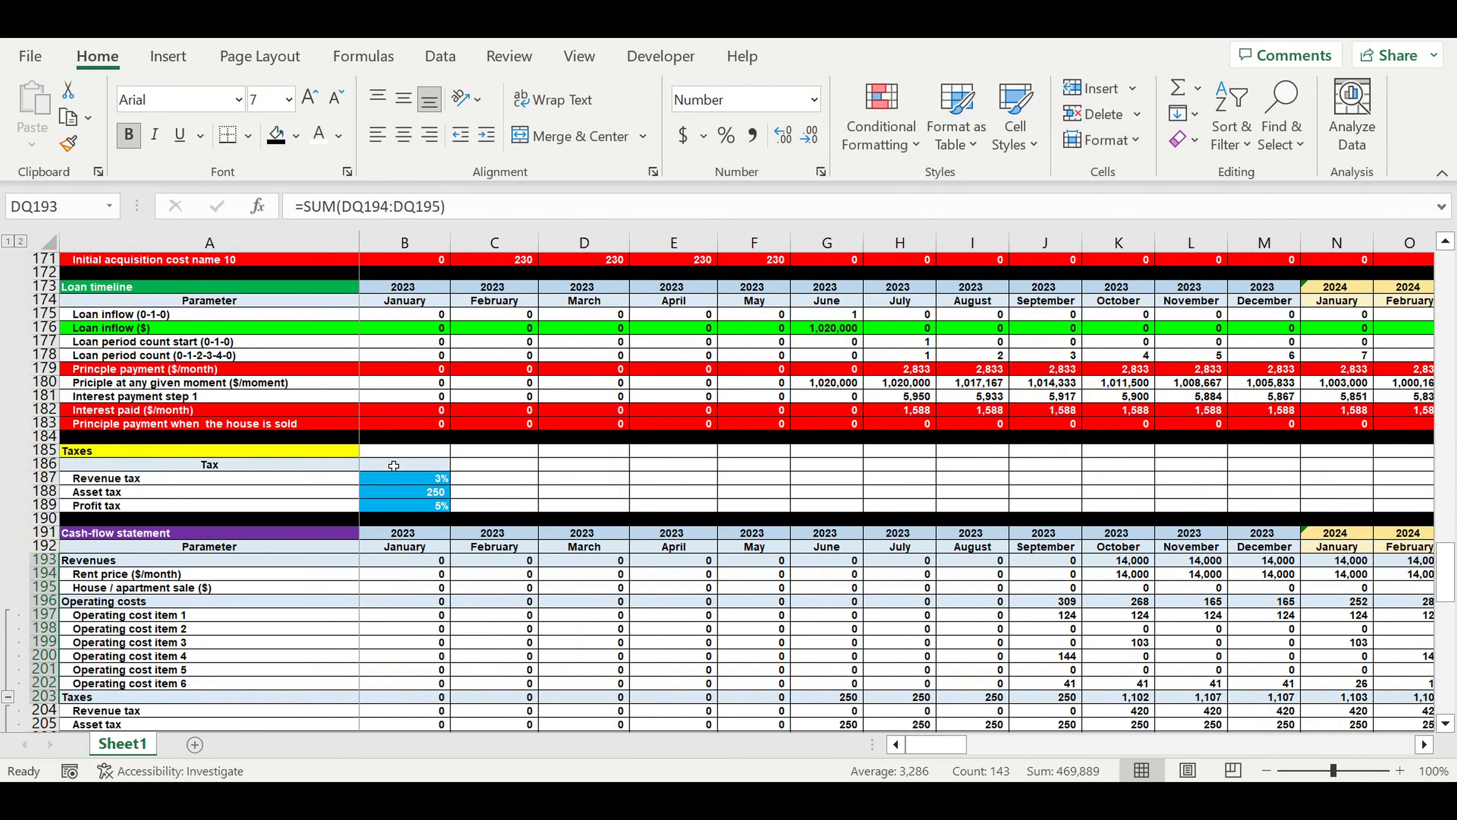
{"action": "scroll", "coordinate": [450, 464], "scroll_direction": "up", "scroll_amount": 11}
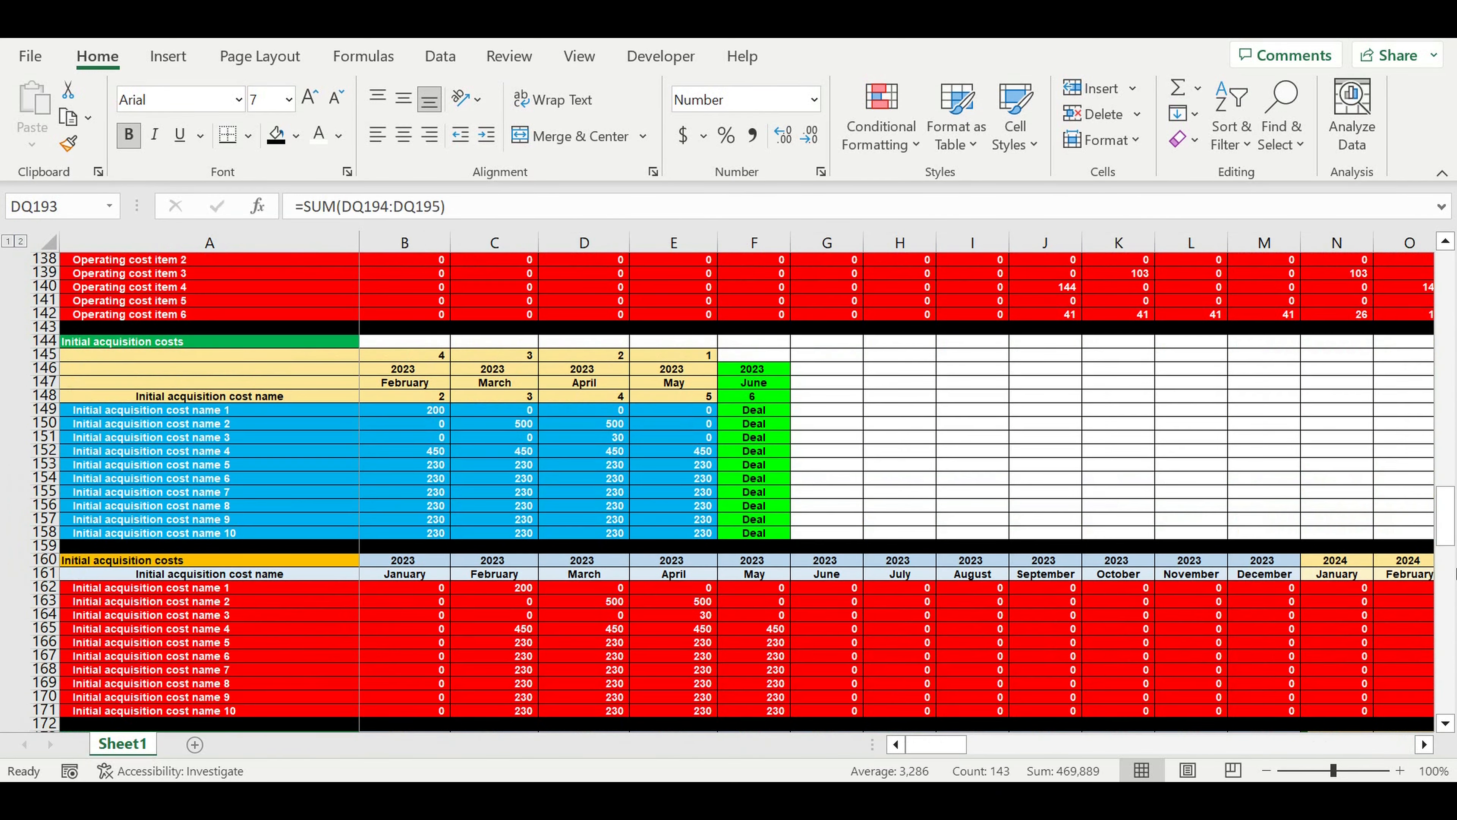
{"action": "left_click_drag", "start_coordinate": [1451, 531], "coordinate": [1451, 276]}
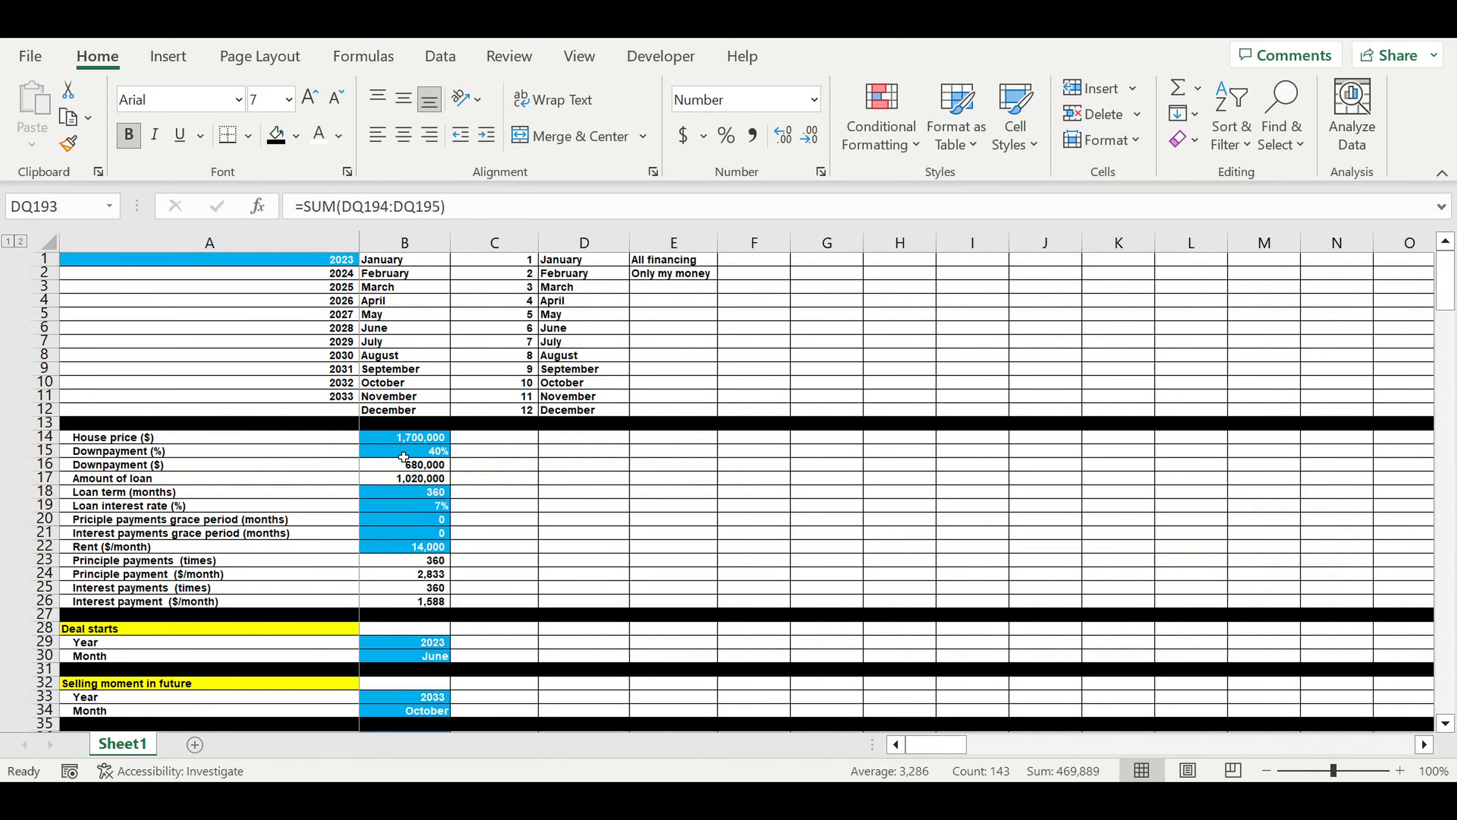
{"action": "scroll", "coordinate": [182, 640], "scroll_direction": "down", "scroll_amount": 2}
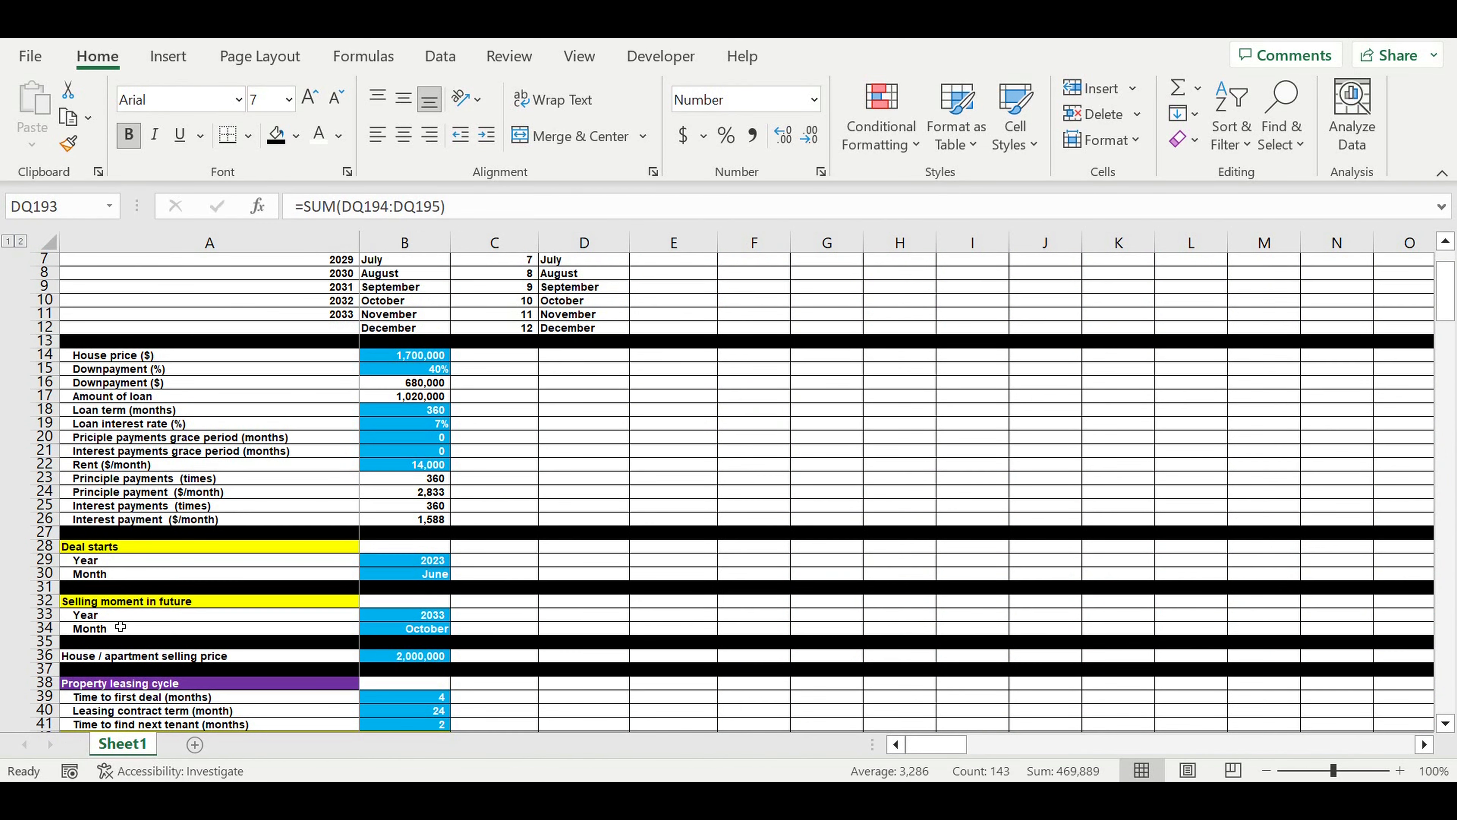
{"action": "left_click", "coordinate": [405, 615]}
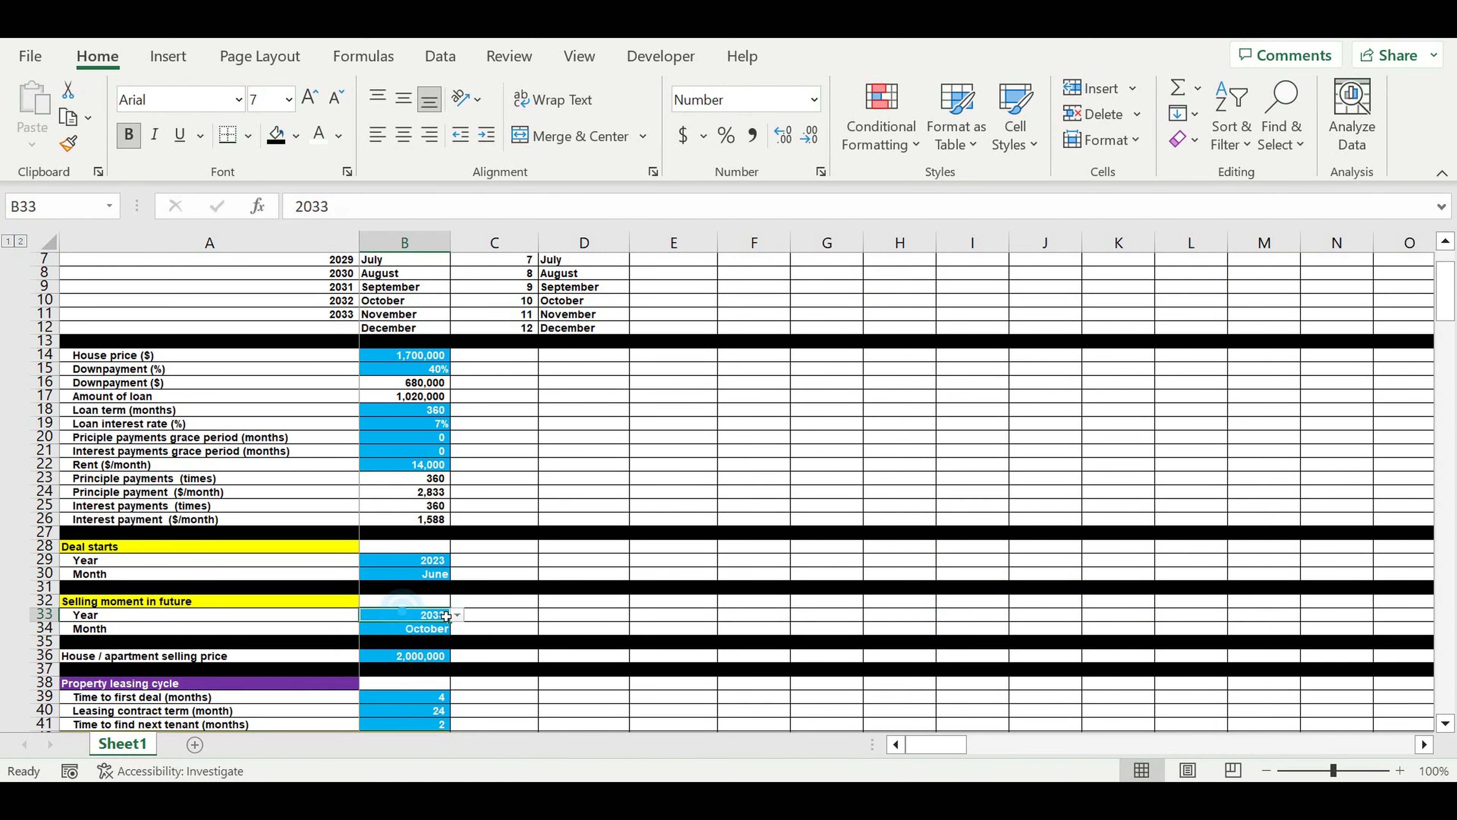
{"action": "left_click", "coordinate": [458, 616]}
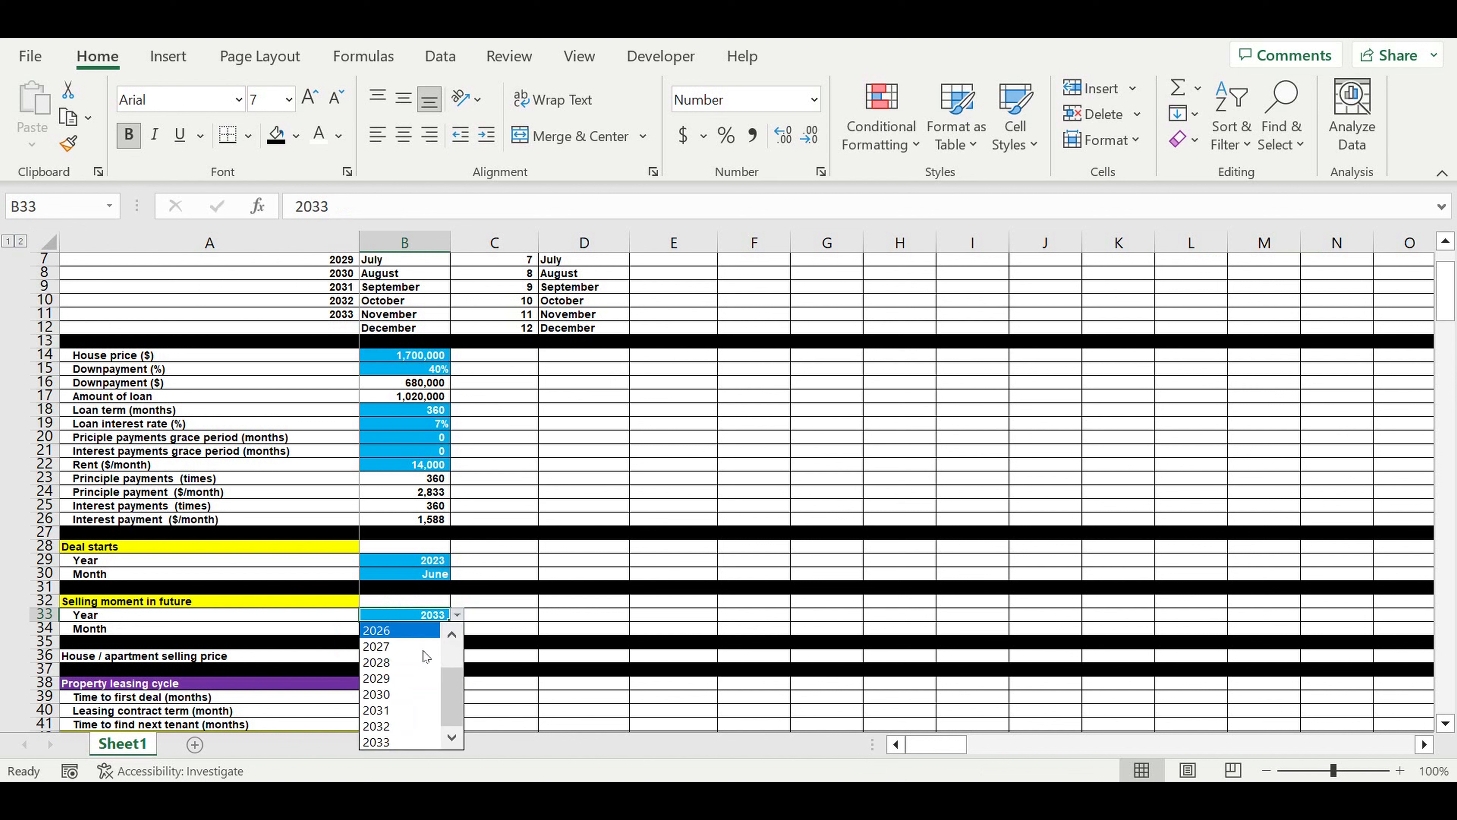
{"action": "left_click", "coordinate": [404, 680]}
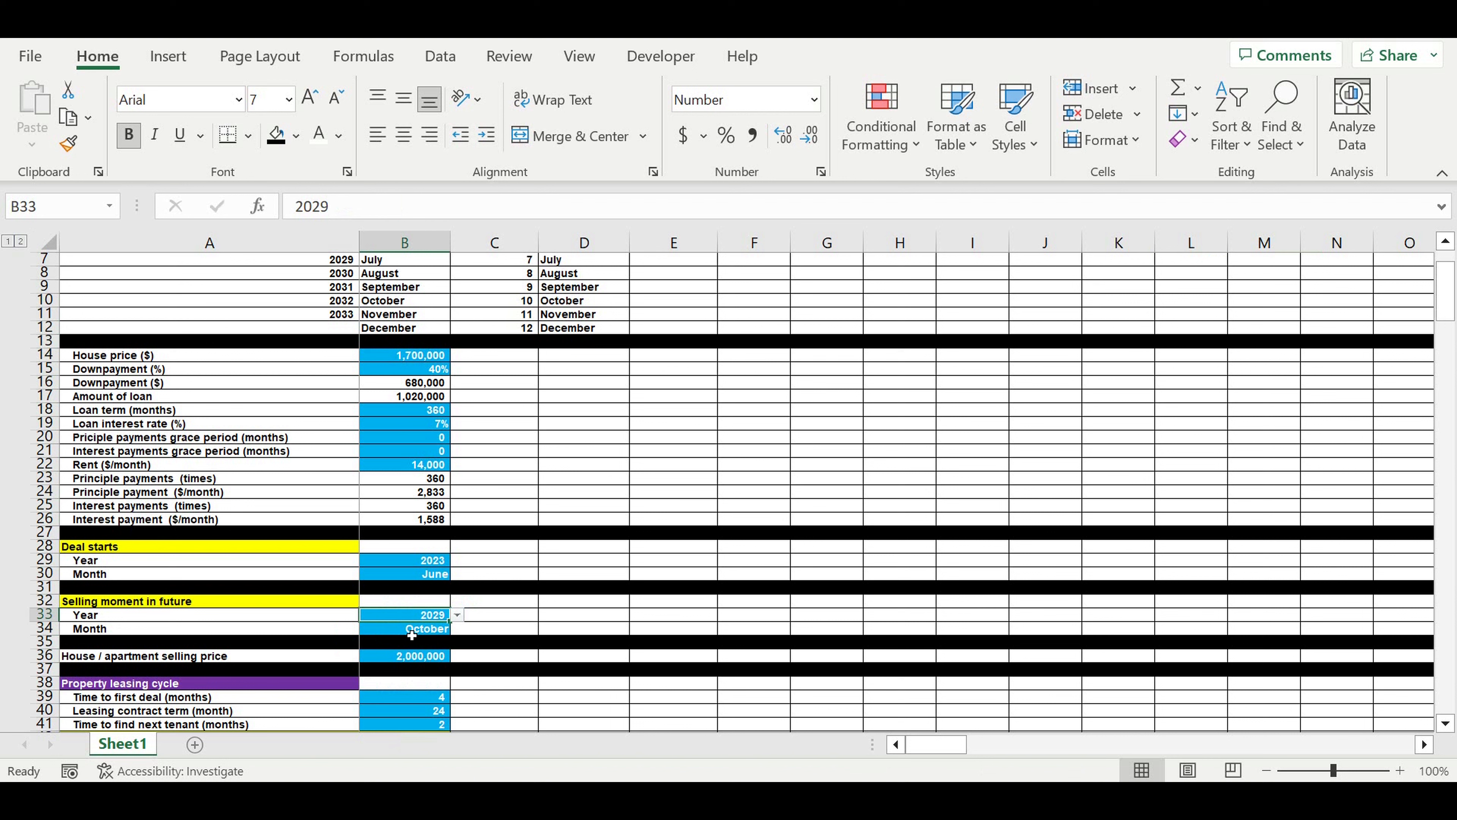
{"action": "left_click", "coordinate": [412, 635]}
{"action": "left_click", "coordinate": [457, 629]}
{"action": "left_click", "coordinate": [436, 648]}
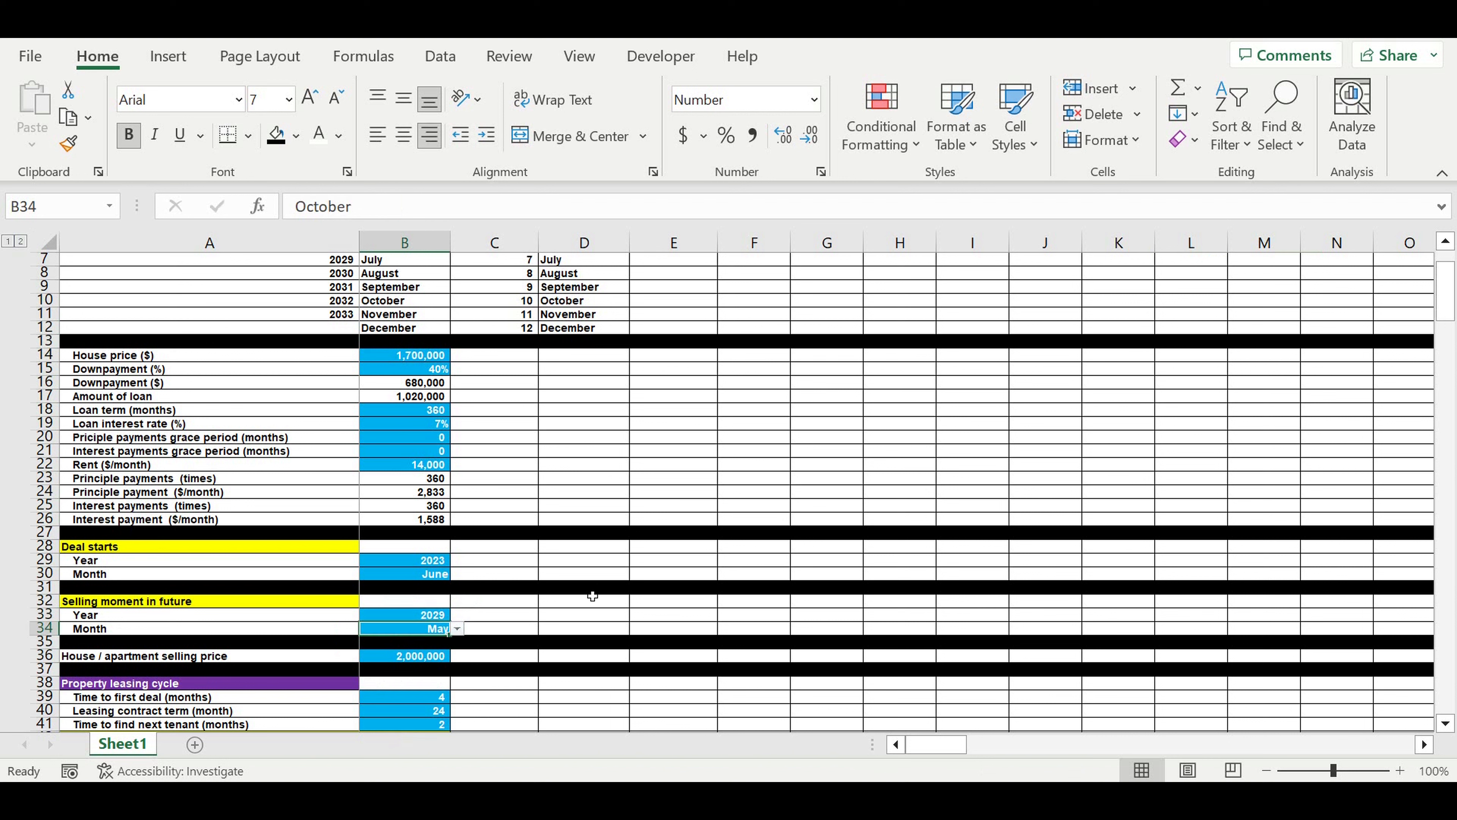
{"action": "left_click", "coordinate": [592, 587]}
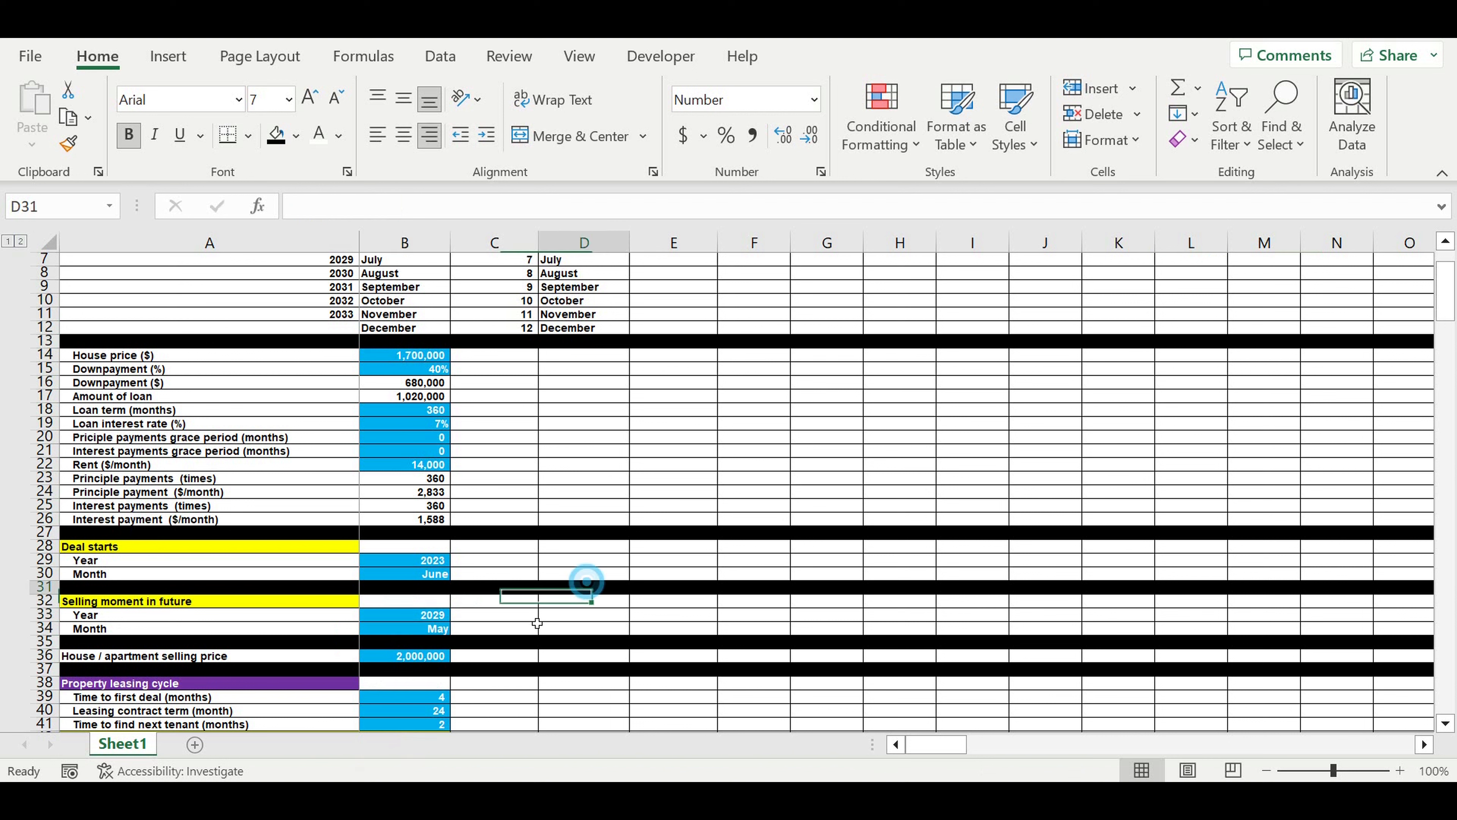
Set the house / apartment selling price in B36 to 3000000
{"action": "left_click", "coordinate": [150, 658]}
{"action": "key", "text": "Right"}
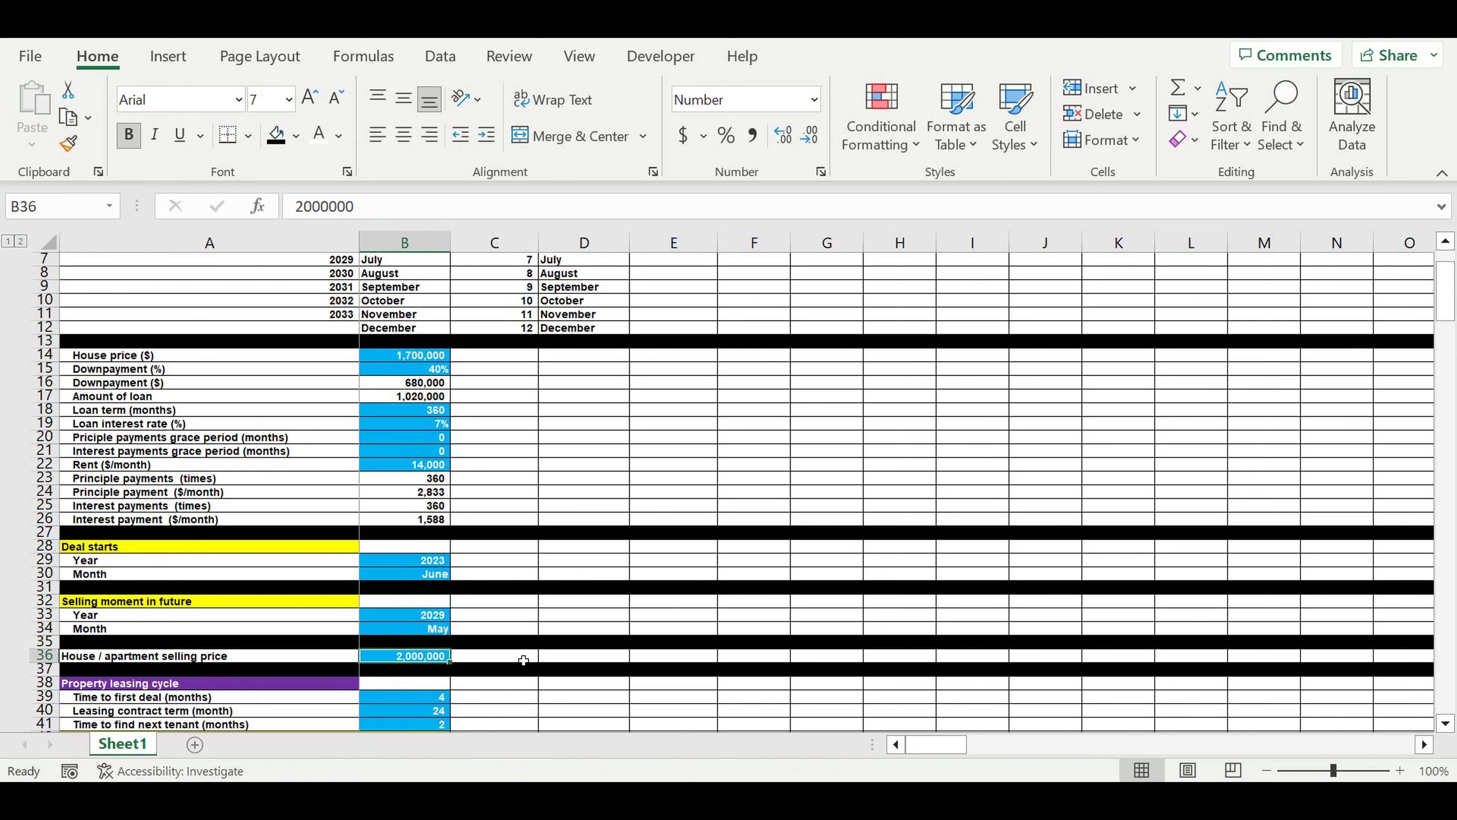
{"action": "type", "text": "300"}
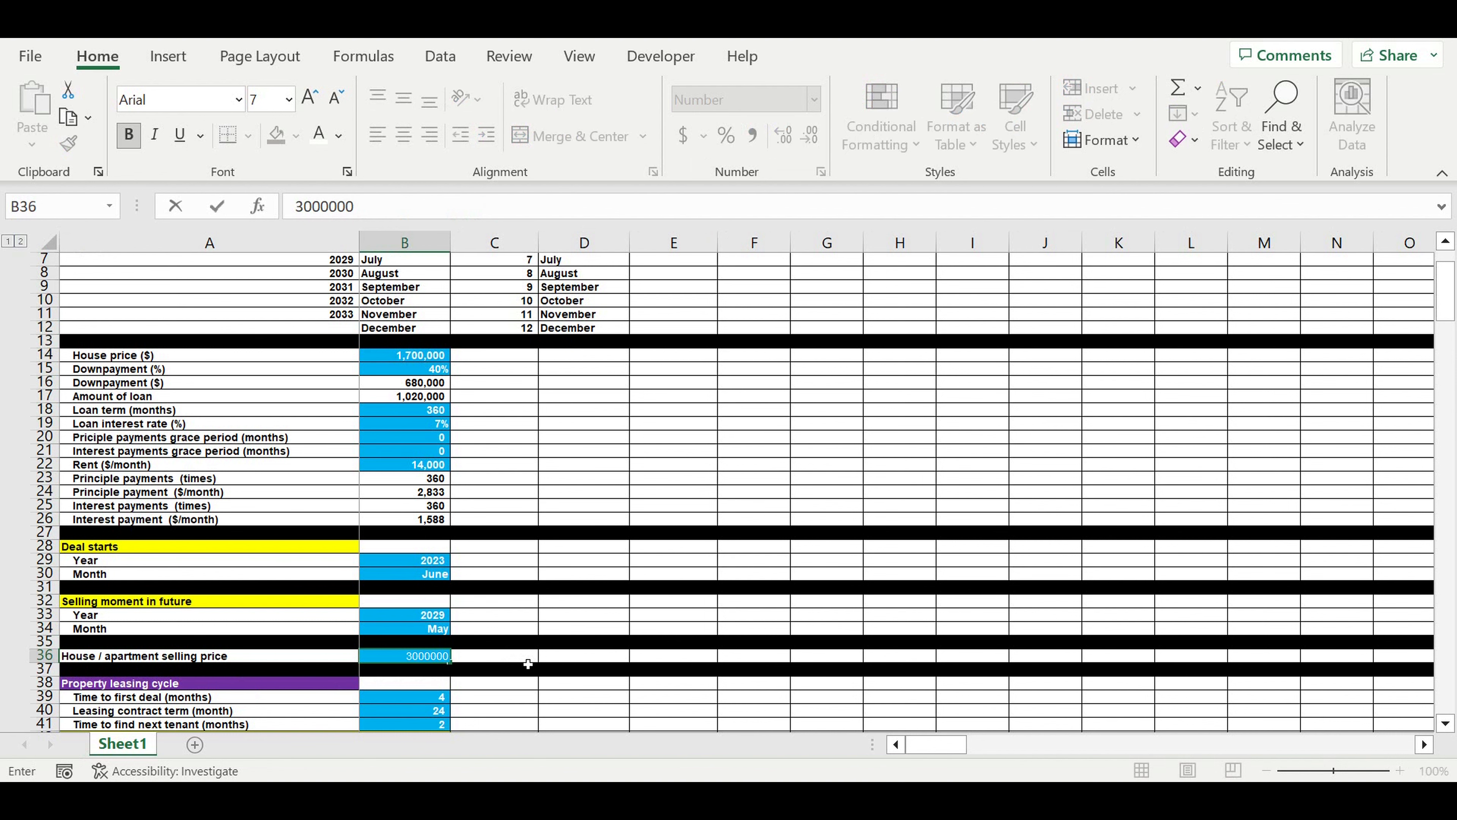
{"action": "key", "text": "Return"}
{"action": "left_click", "coordinate": [442, 658]}
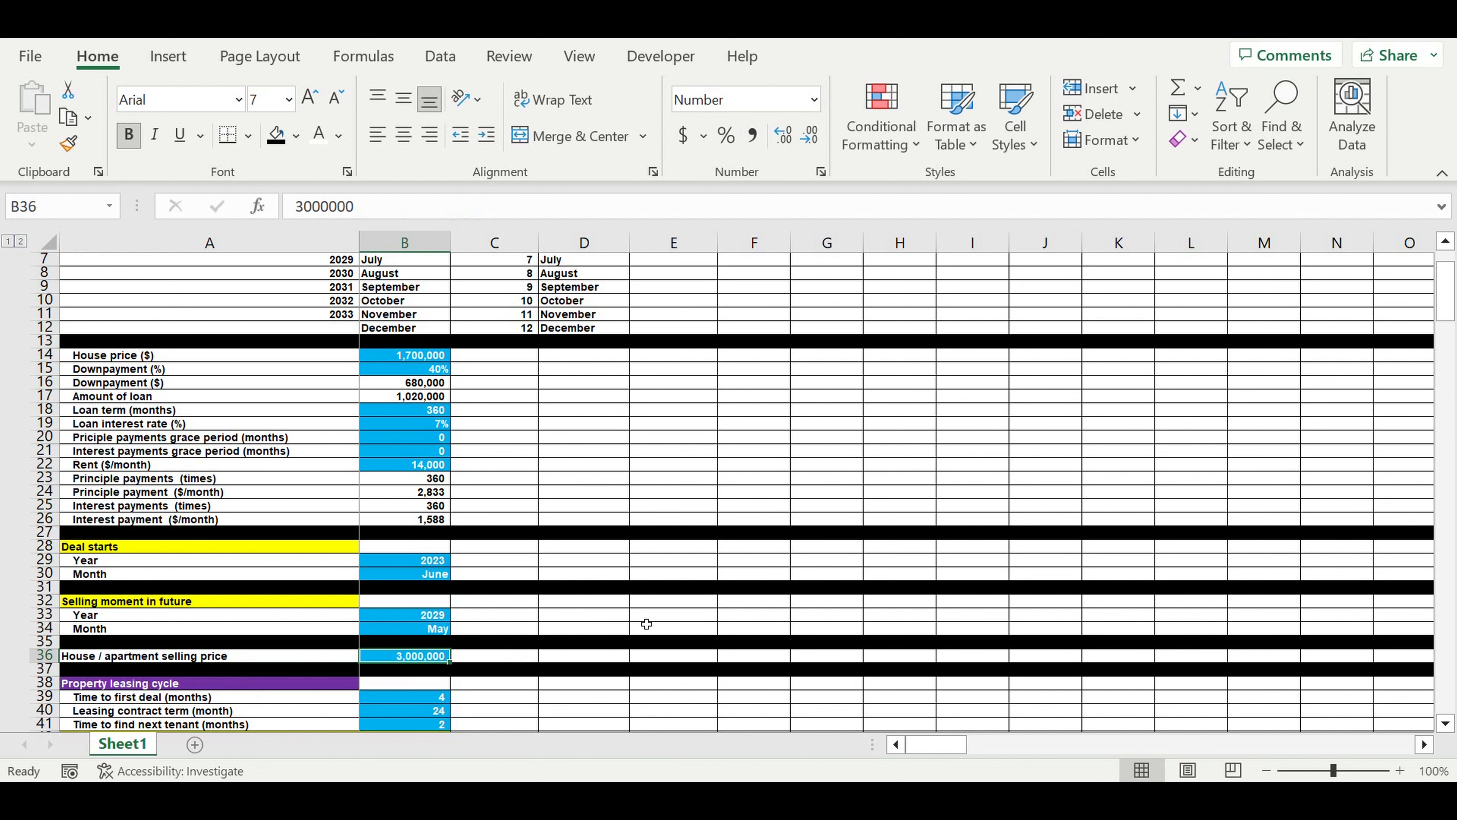
Examine the May 2029 column of the cash-flow statement, checking the house / apartment sale and principal payment formulas
{"action": "scroll", "coordinate": [647, 624], "scroll_direction": "down", "scroll_amount": 19}
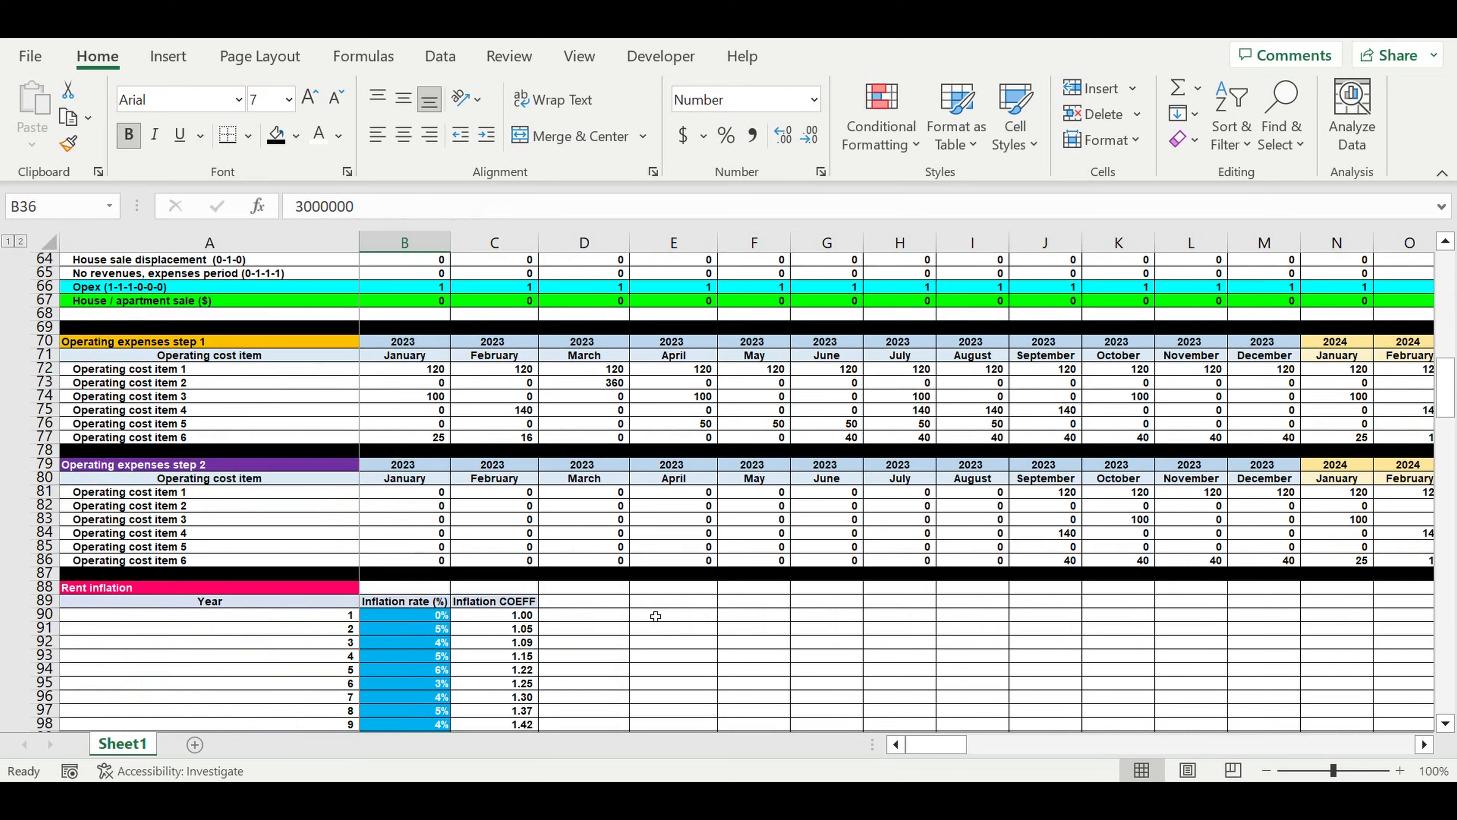
{"action": "scroll", "coordinate": [656, 616], "scroll_direction": "down", "scroll_amount": 16}
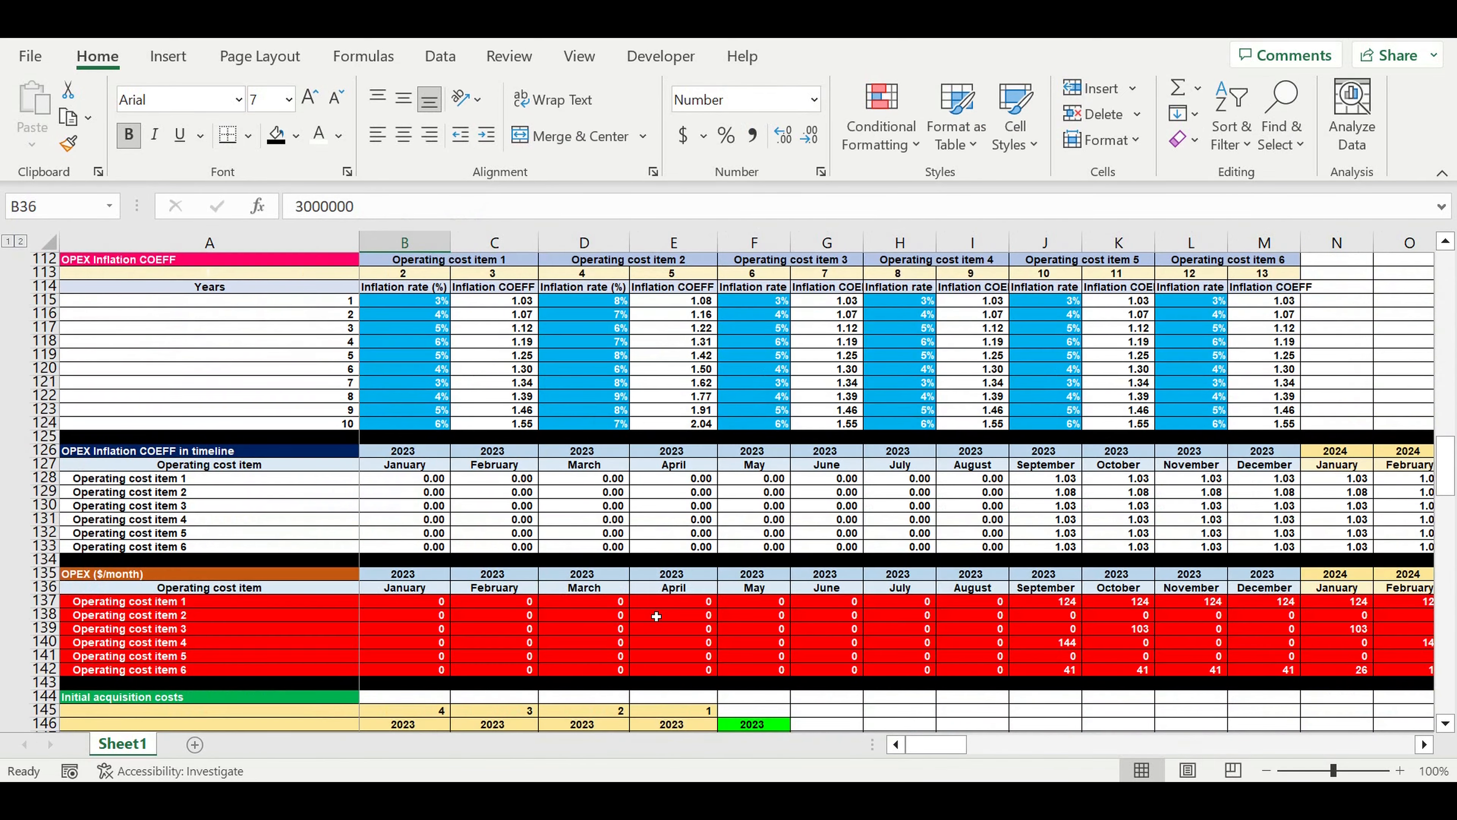
{"action": "scroll", "coordinate": [657, 616], "scroll_direction": "down", "scroll_amount": 11}
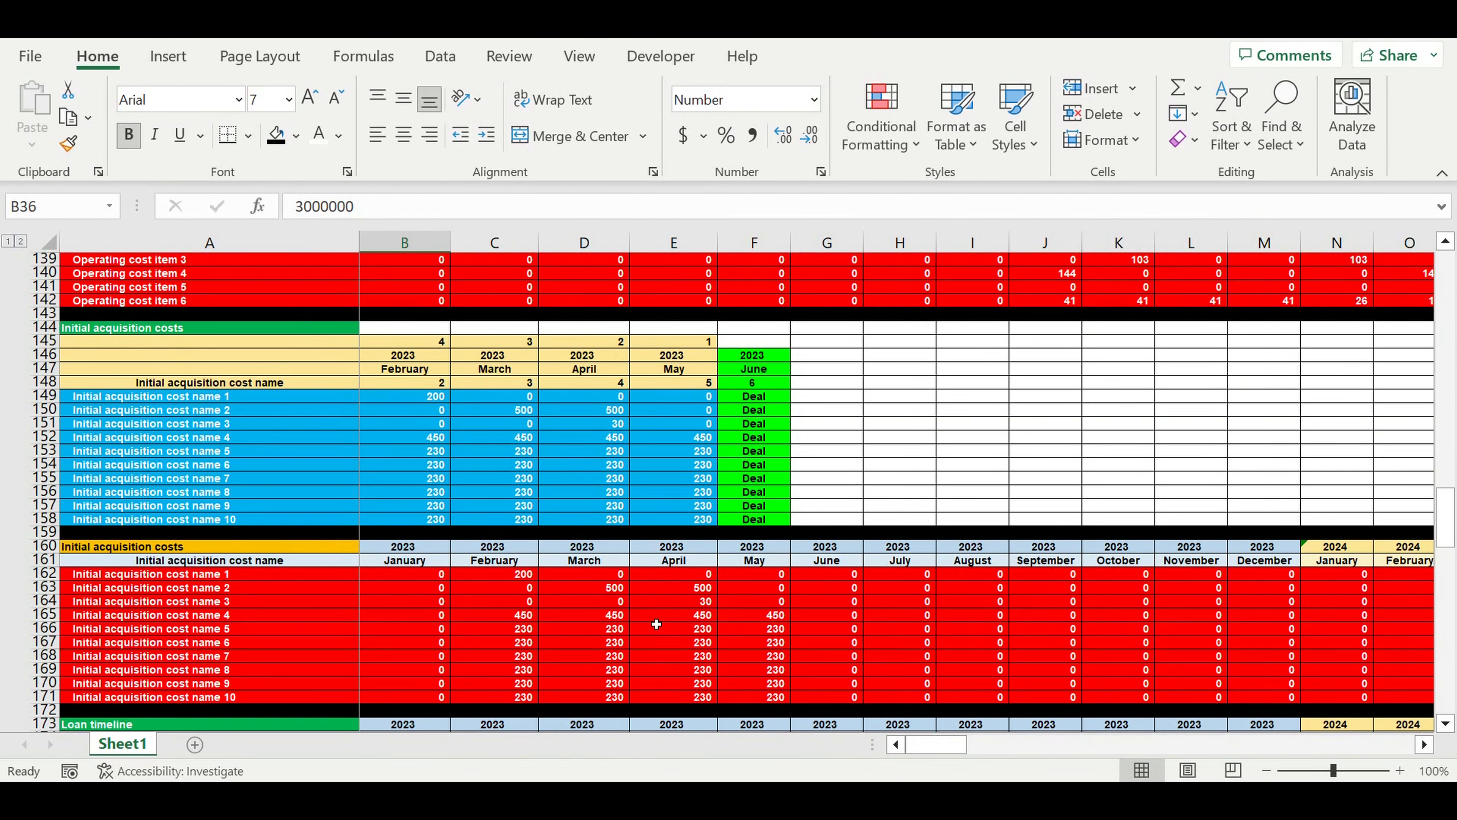
{"action": "scroll", "coordinate": [657, 624], "scroll_direction": "down", "scroll_amount": 5}
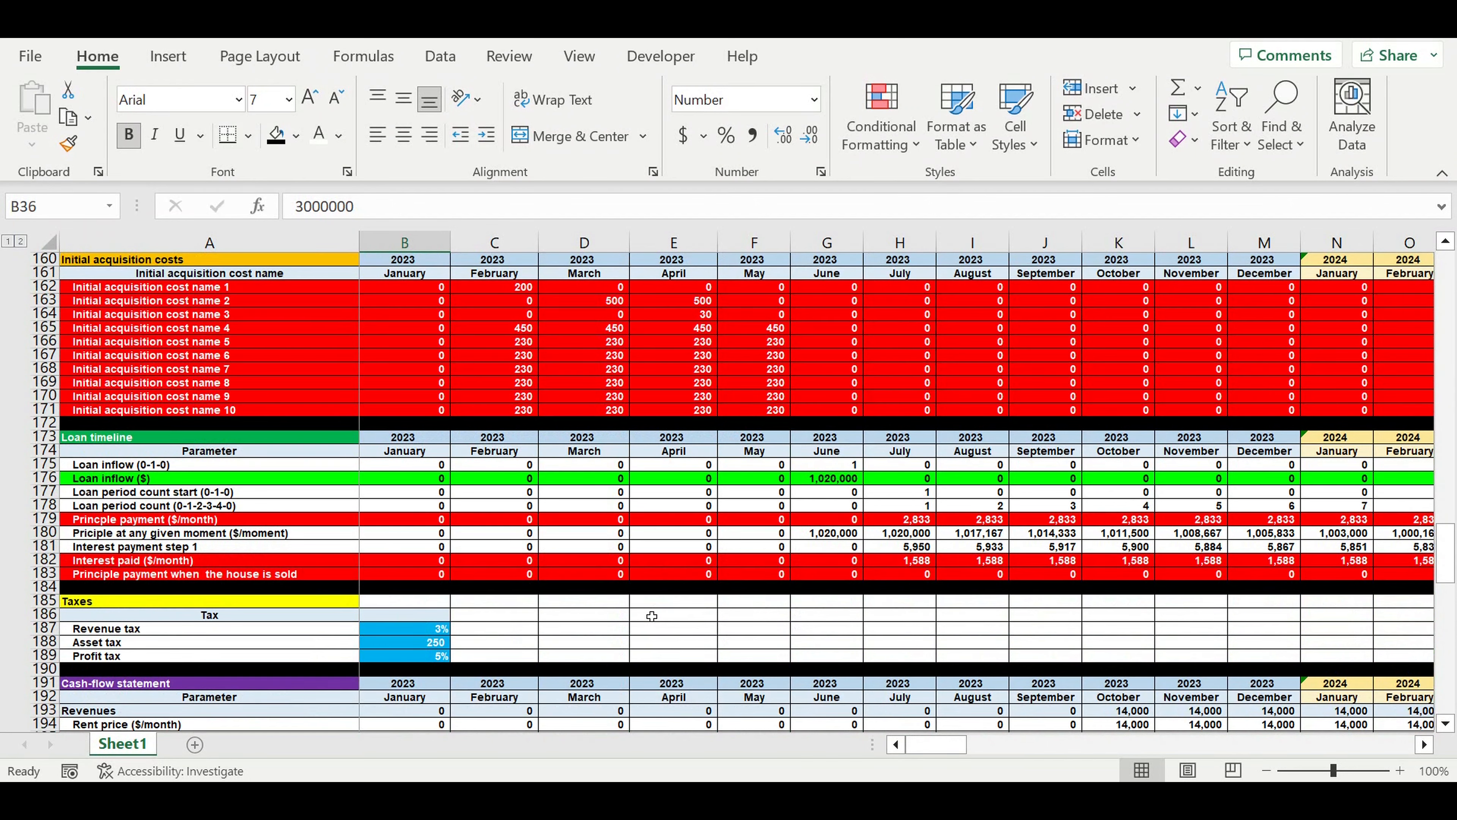
{"action": "scroll", "coordinate": [652, 616], "scroll_direction": "down", "scroll_amount": 7}
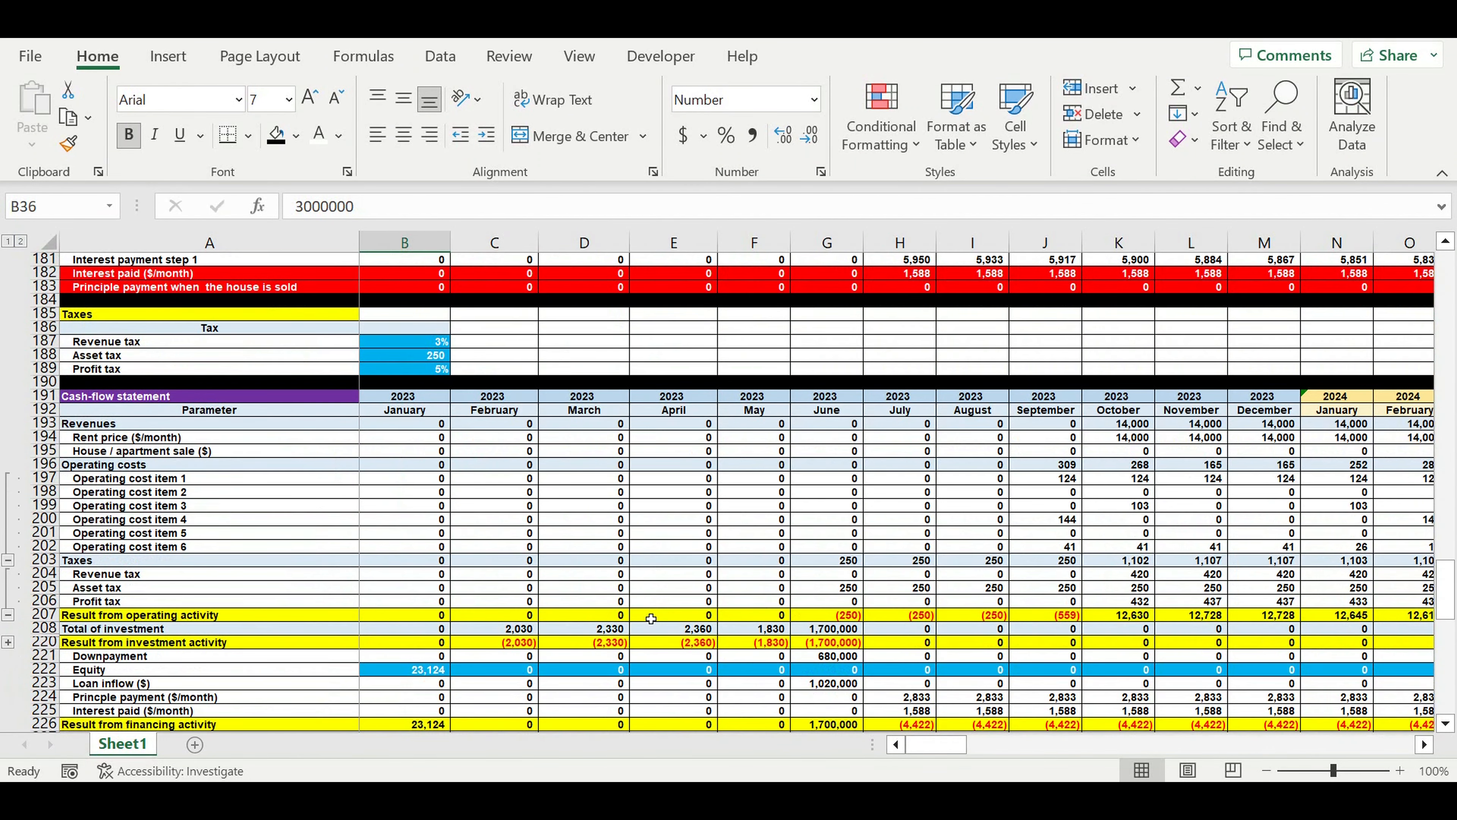
{"action": "scroll", "coordinate": [650, 618], "scroll_direction": "down", "scroll_amount": 2}
{"action": "left_click_drag", "start_coordinate": [946, 755], "coordinate": [1227, 751]}
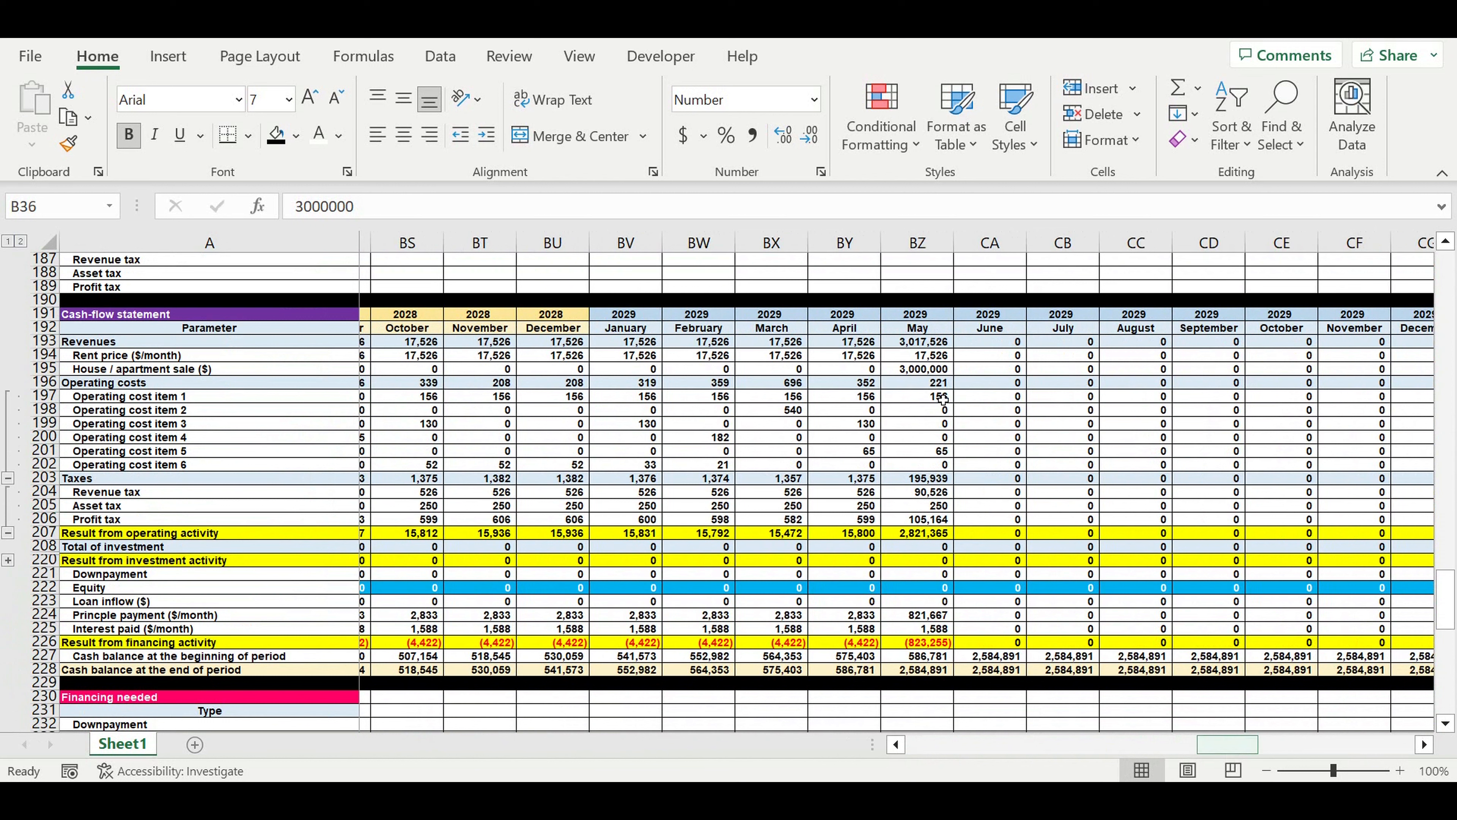
{"action": "left_click", "coordinate": [920, 381]}
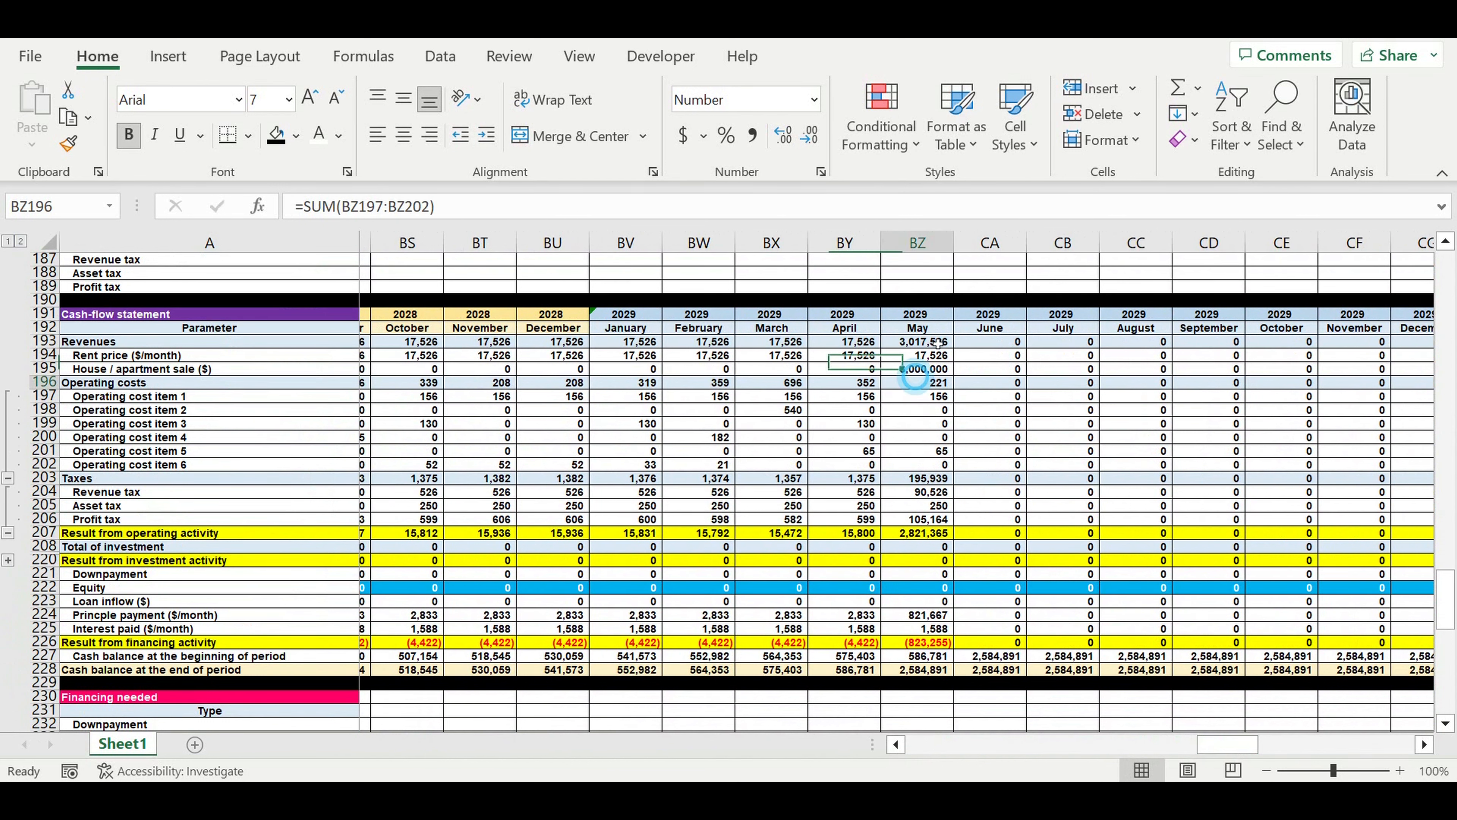
{"action": "left_click_drag", "start_coordinate": [924, 315], "coordinate": [923, 329]}
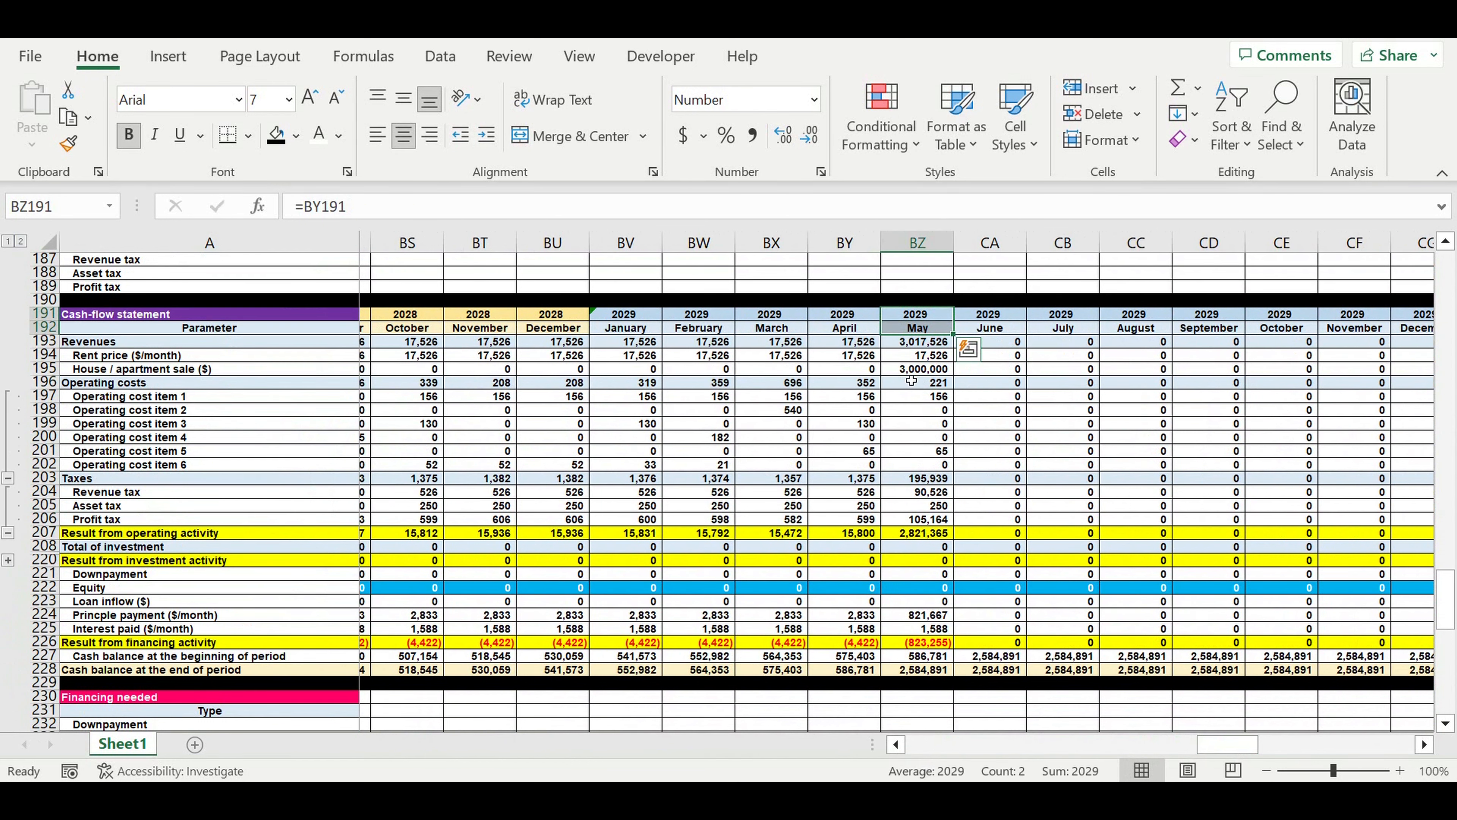
{"action": "left_click", "coordinate": [924, 370]}
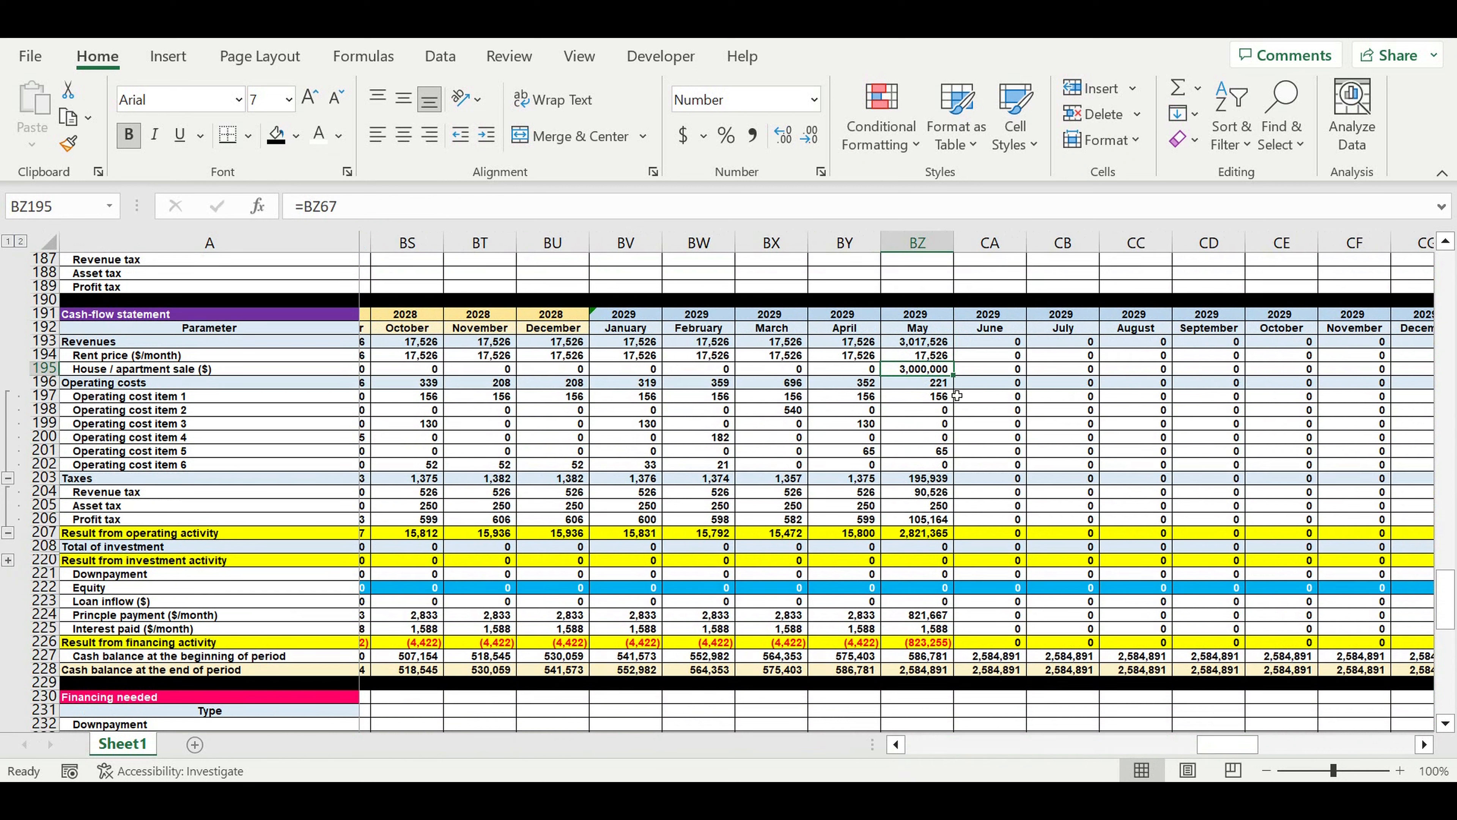
{"action": "left_click", "coordinate": [944, 616]}
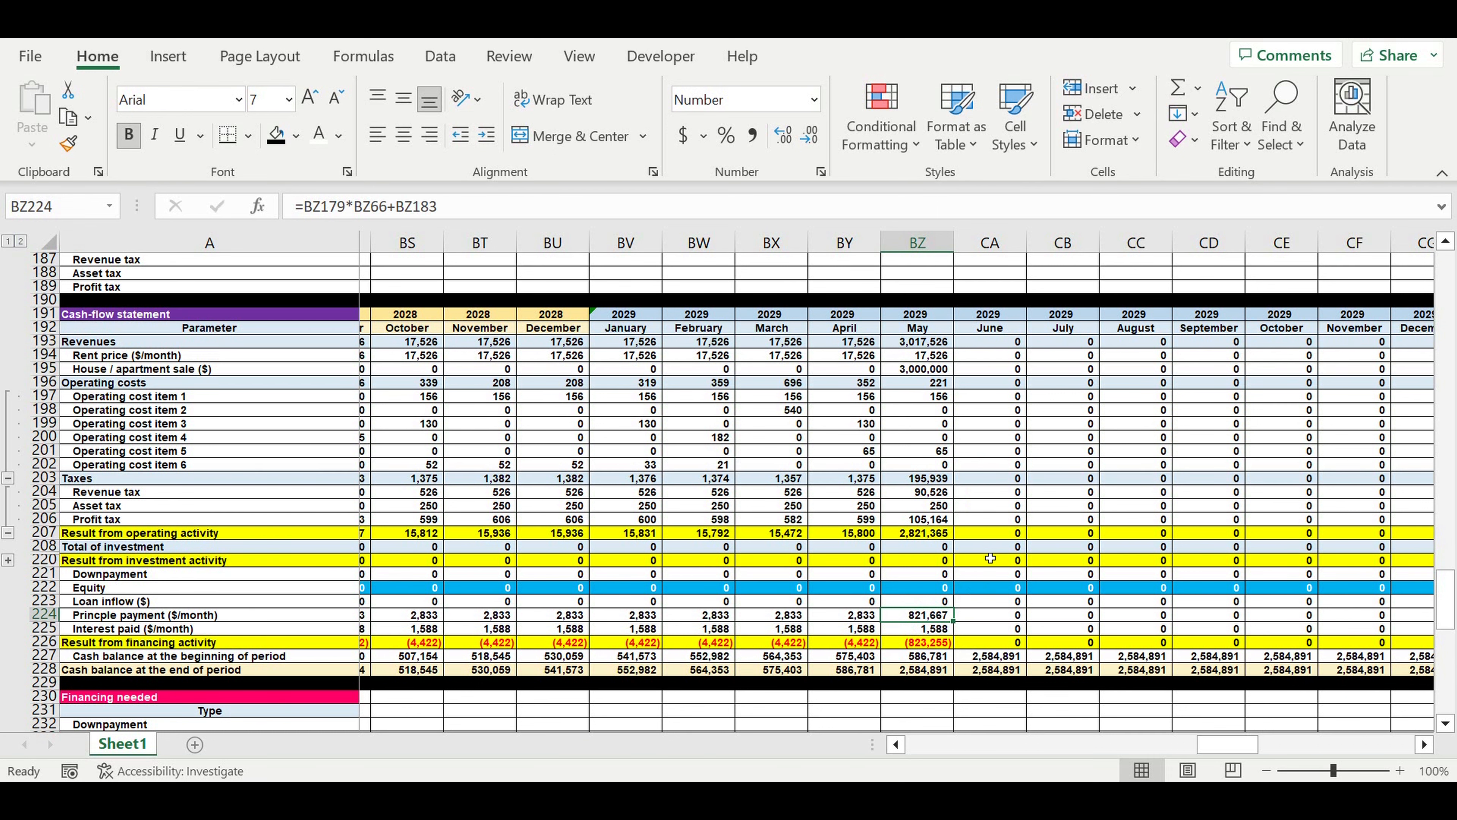
Review the 2029 cash flow by payback scenario, the simple payback period and the chosen payback period scenario chart
{"action": "scroll", "coordinate": [990, 558], "scroll_direction": "down", "scroll_amount": 2}
{"action": "scroll", "coordinate": [994, 567], "scroll_direction": "down", "scroll_amount": 2}
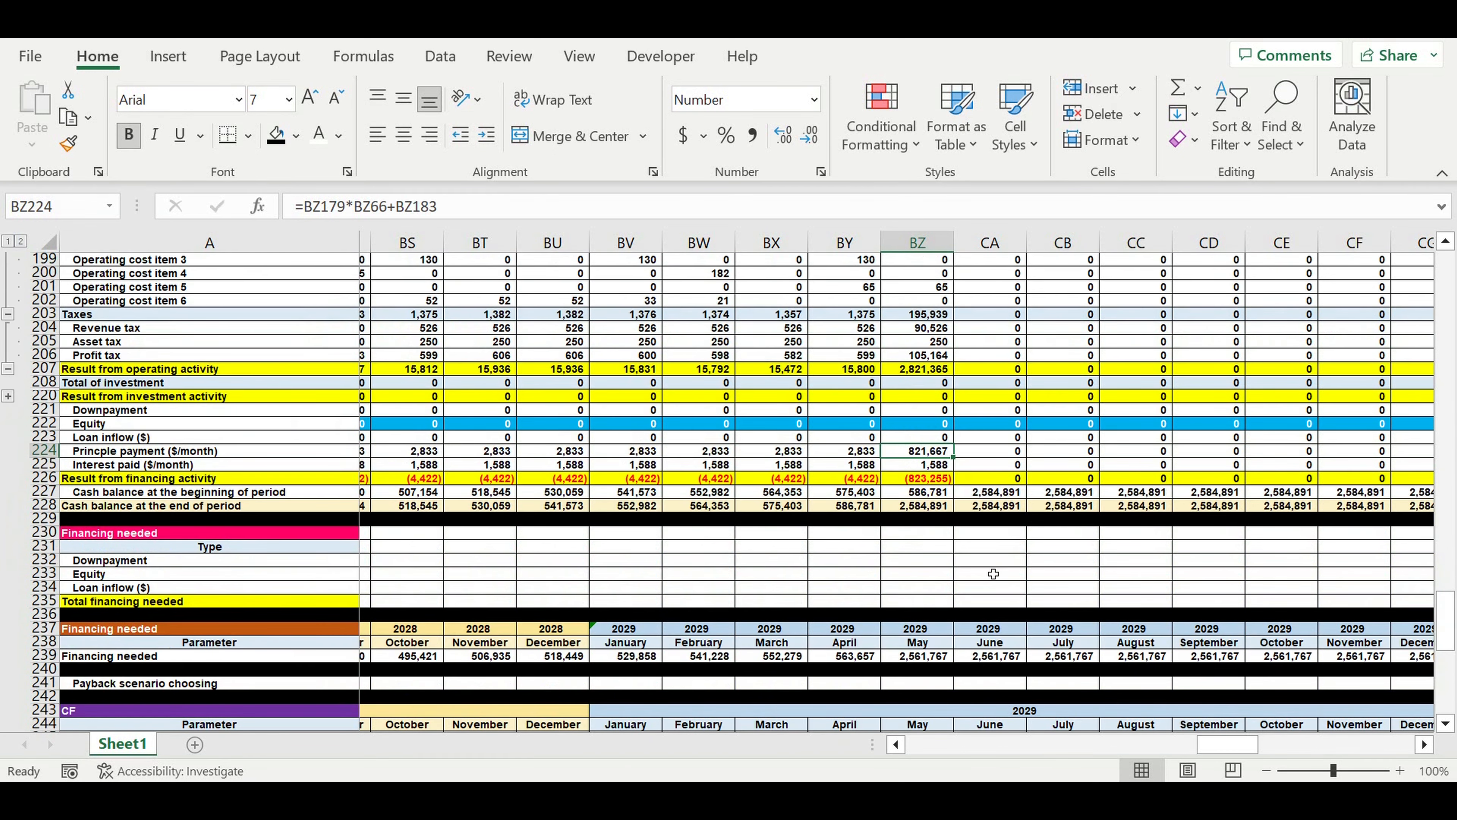
{"action": "scroll", "coordinate": [993, 573], "scroll_direction": "down", "scroll_amount": 1}
{"action": "scroll", "coordinate": [993, 575], "scroll_direction": "down", "scroll_amount": 3}
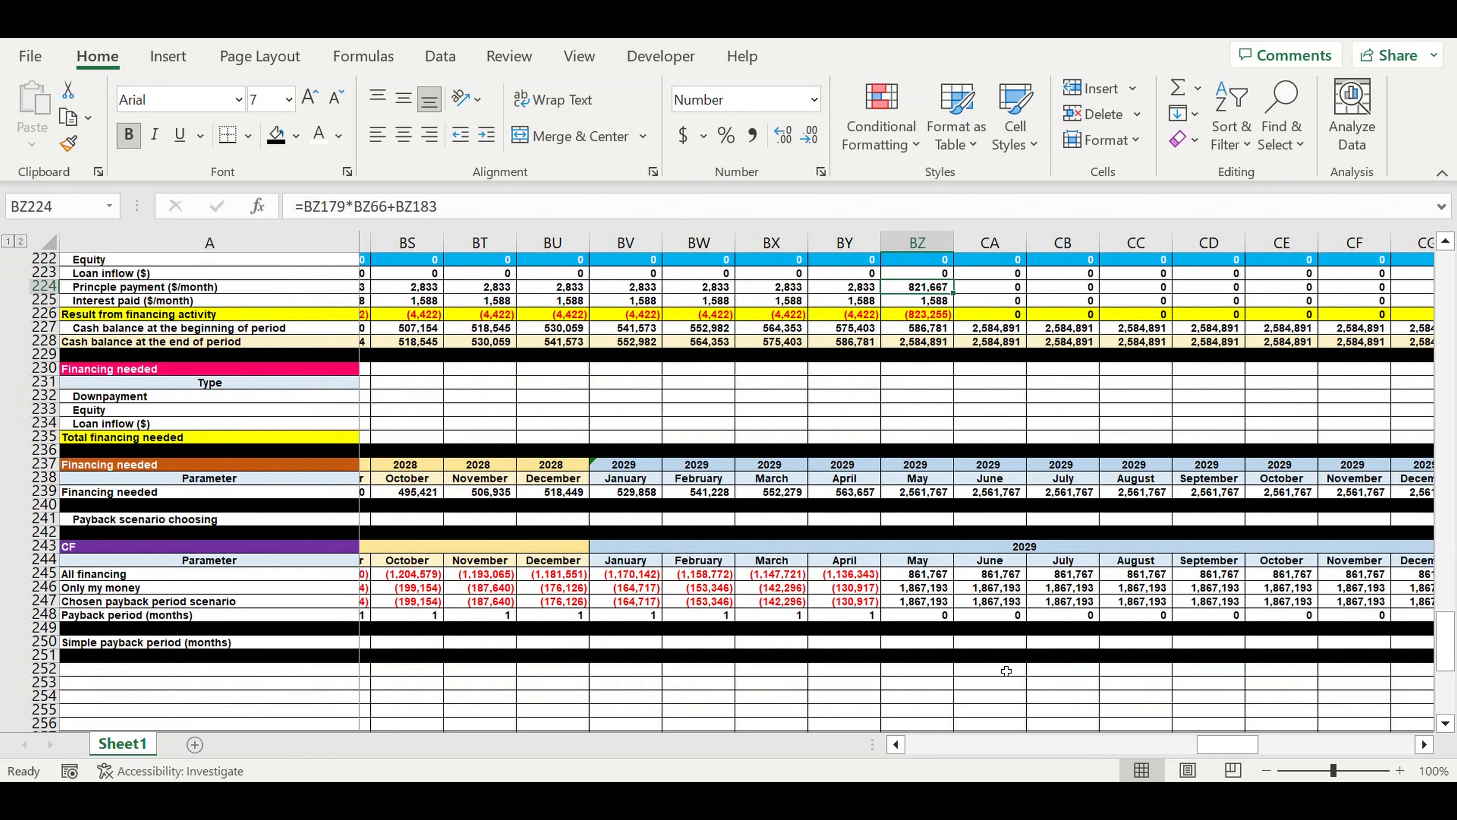
{"action": "left_click_drag", "start_coordinate": [1225, 754], "coordinate": [846, 755]}
{"action": "scroll", "coordinate": [722, 591], "scroll_direction": "down", "scroll_amount": 2}
{"action": "scroll", "coordinate": [722, 592], "scroll_direction": "down", "scroll_amount": 5}
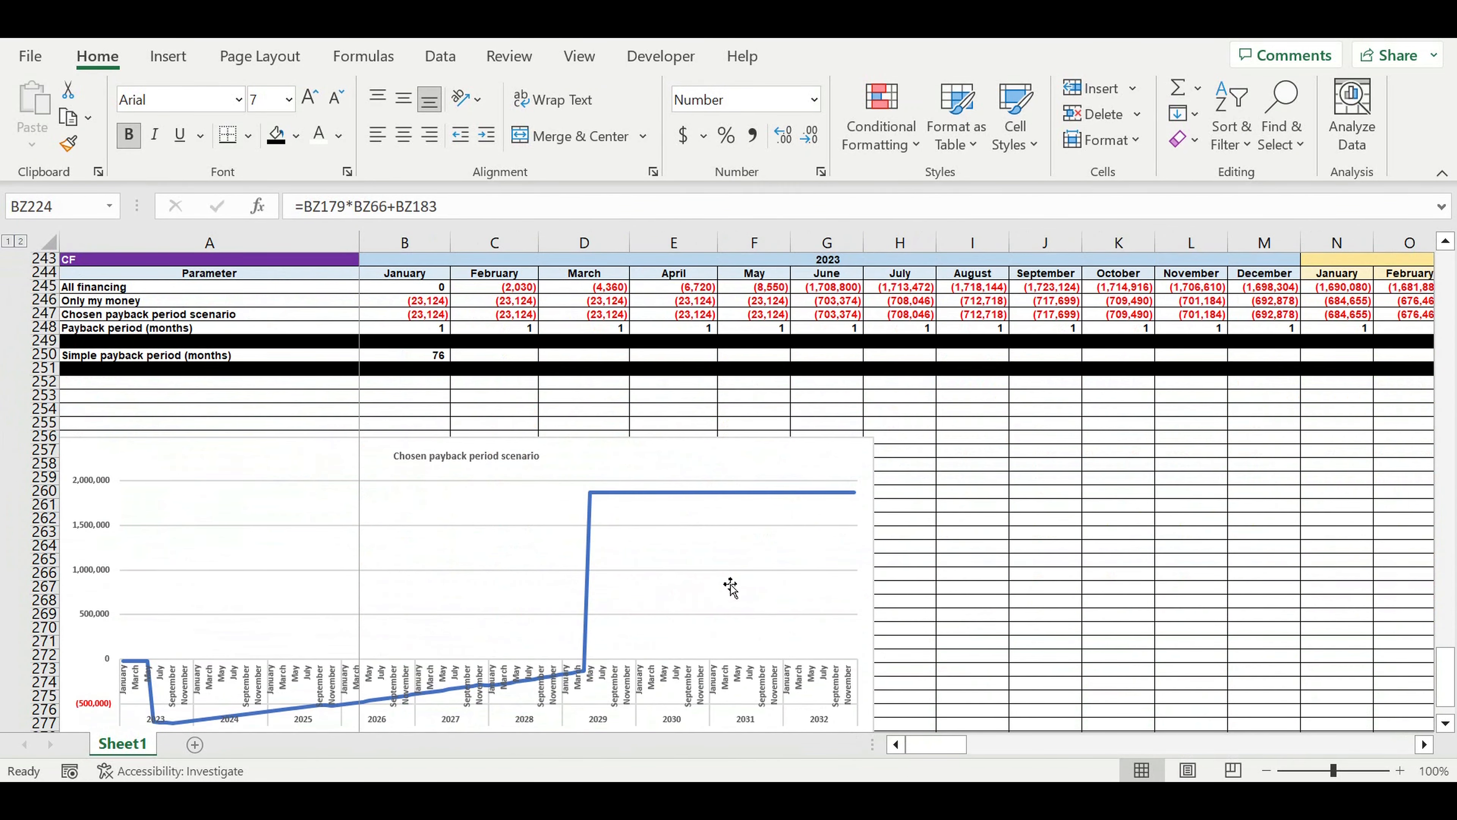
{"action": "scroll", "coordinate": [728, 587], "scroll_direction": "down", "scroll_amount": 1}
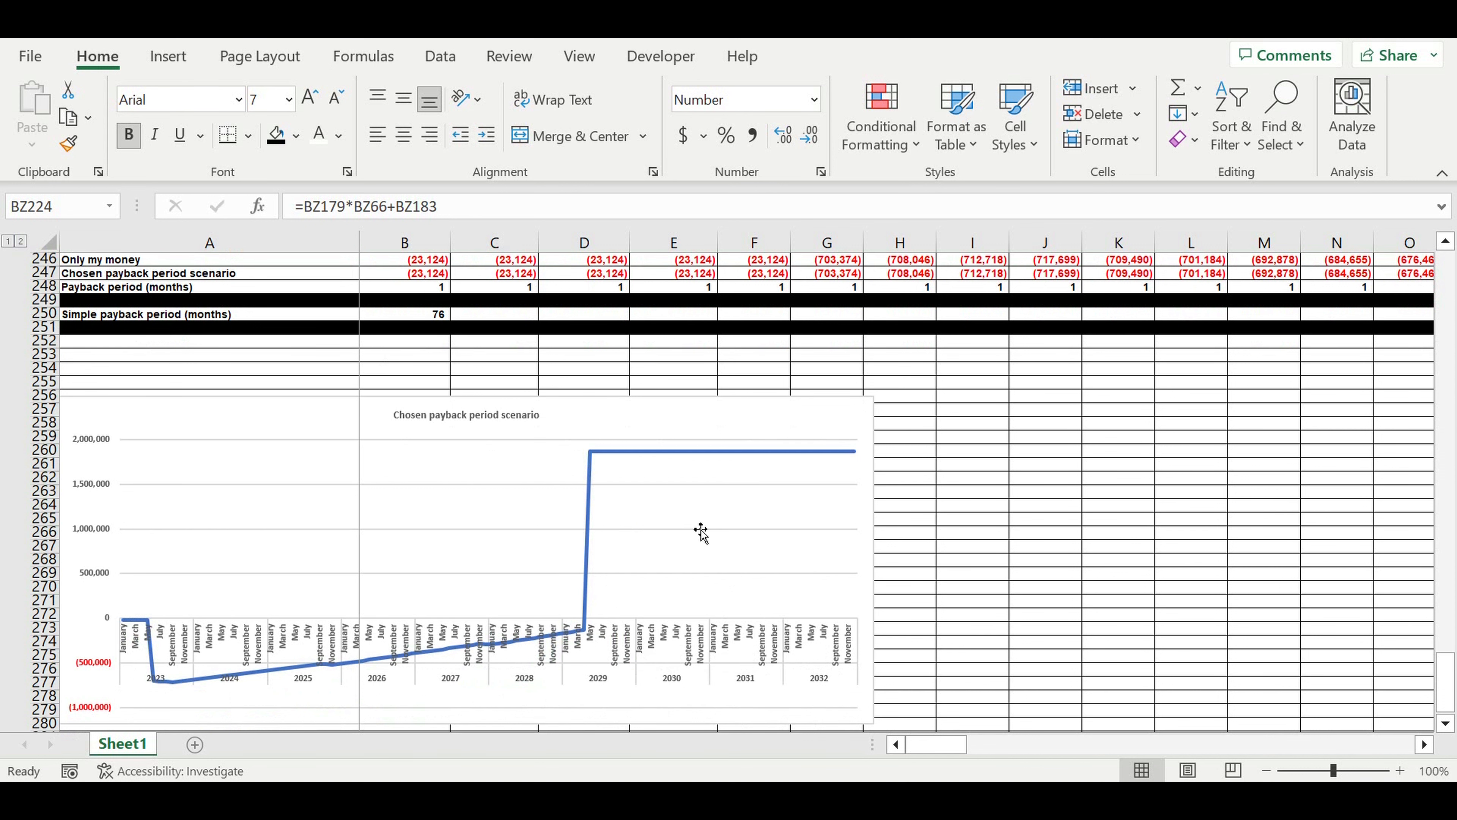
{"action": "scroll", "coordinate": [356, 508], "scroll_direction": "up", "scroll_amount": 2}
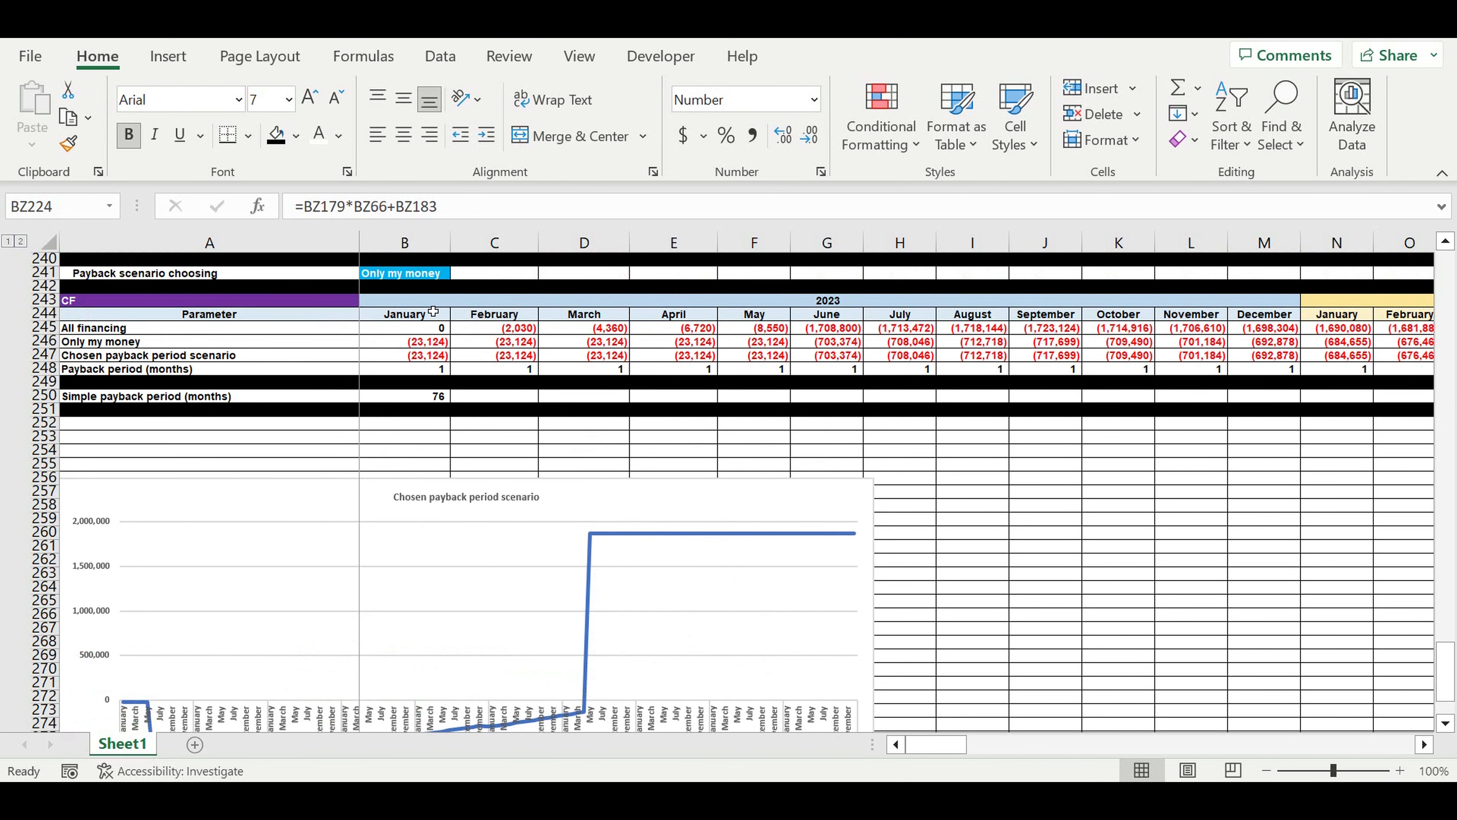
Set the payback scenario in B241 to All financing and check the payback period and chart
{"action": "left_click", "coordinate": [416, 275]}
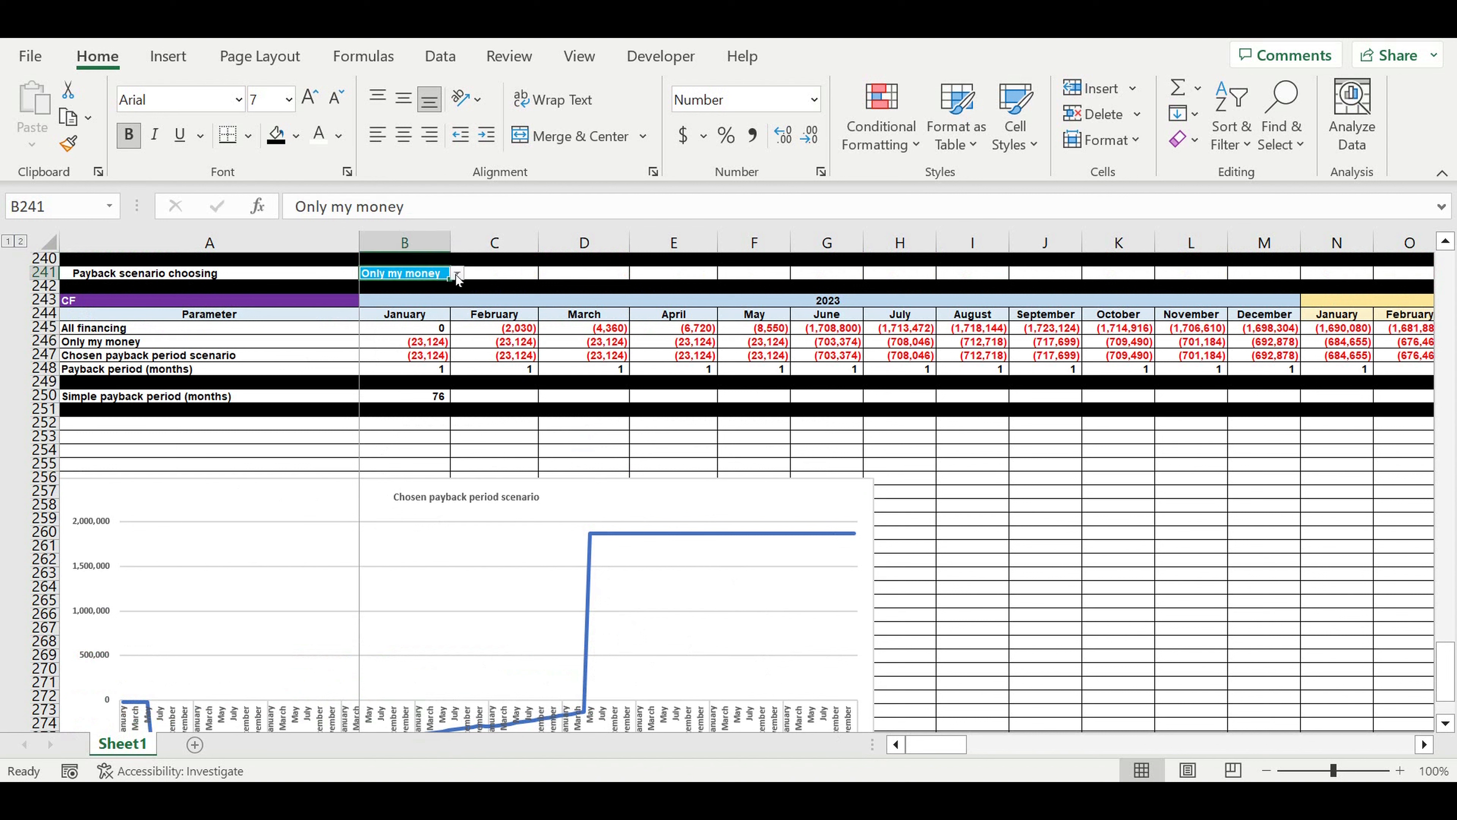
{"action": "left_click", "coordinate": [457, 275]}
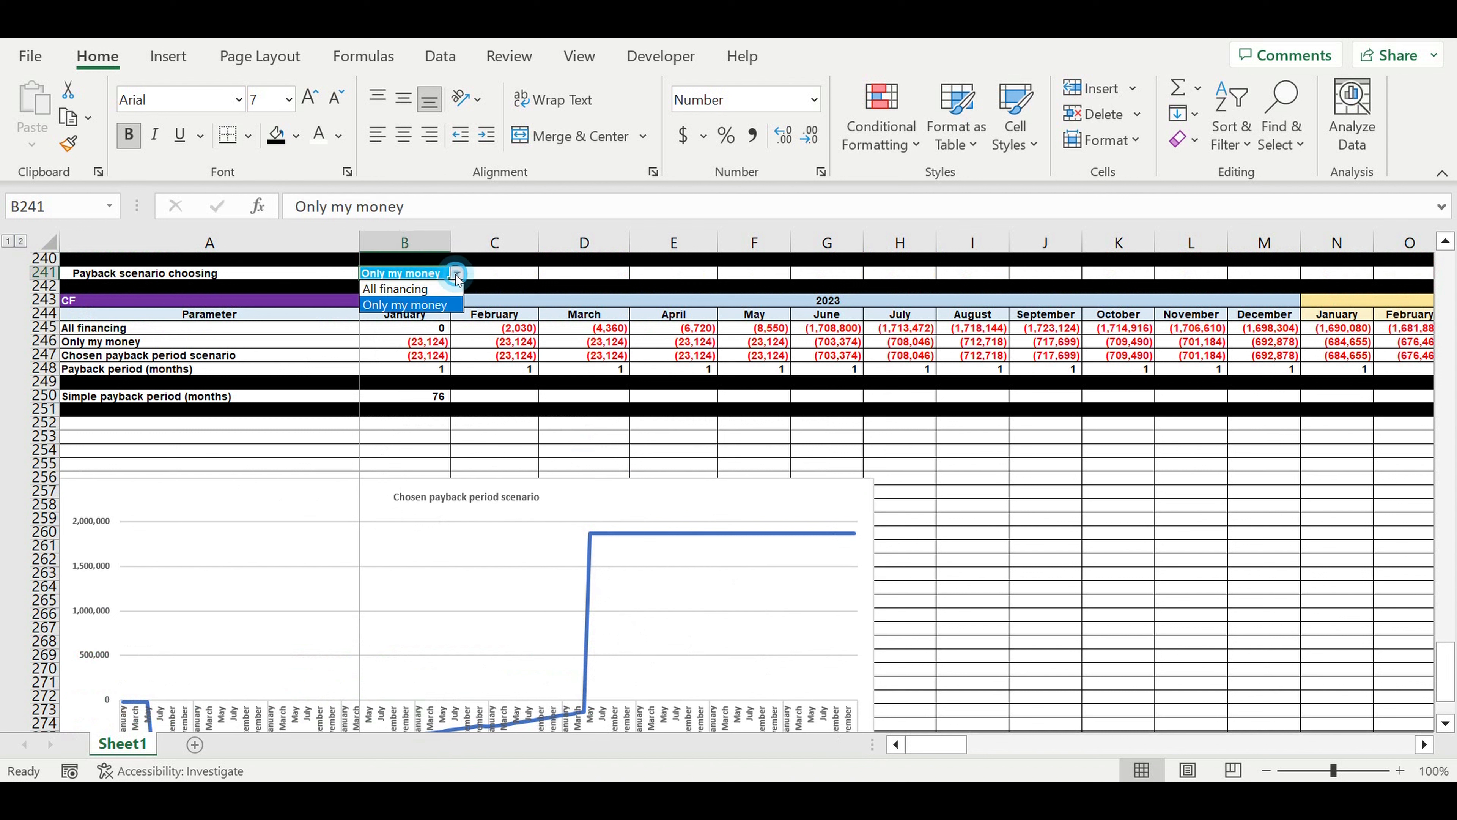
{"action": "left_click", "coordinate": [410, 289]}
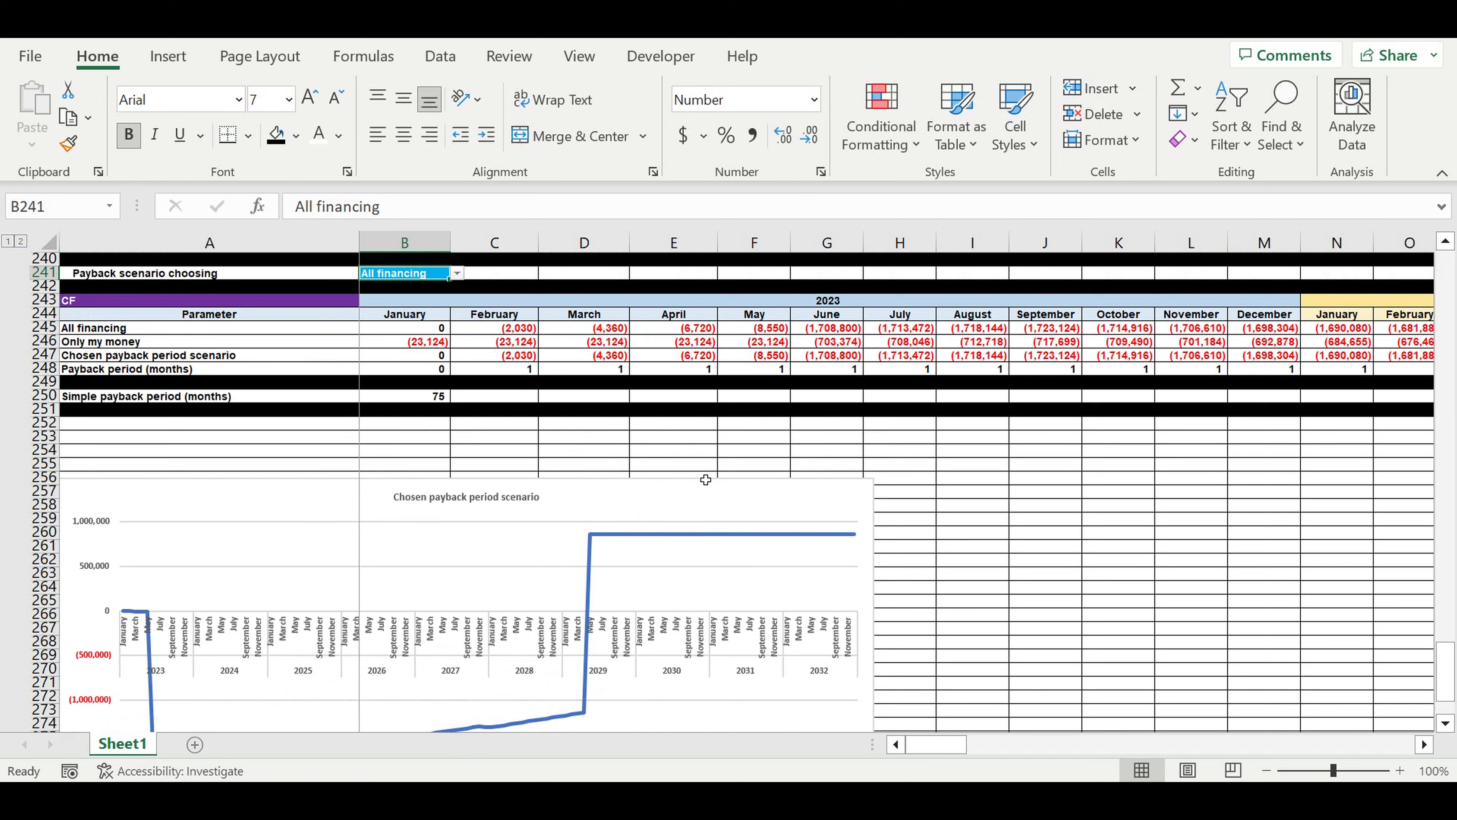
{"action": "scroll", "coordinate": [706, 479], "scroll_direction": "down", "scroll_amount": 2}
{"action": "scroll", "coordinate": [716, 502], "scroll_direction": "up", "scroll_amount": 4}
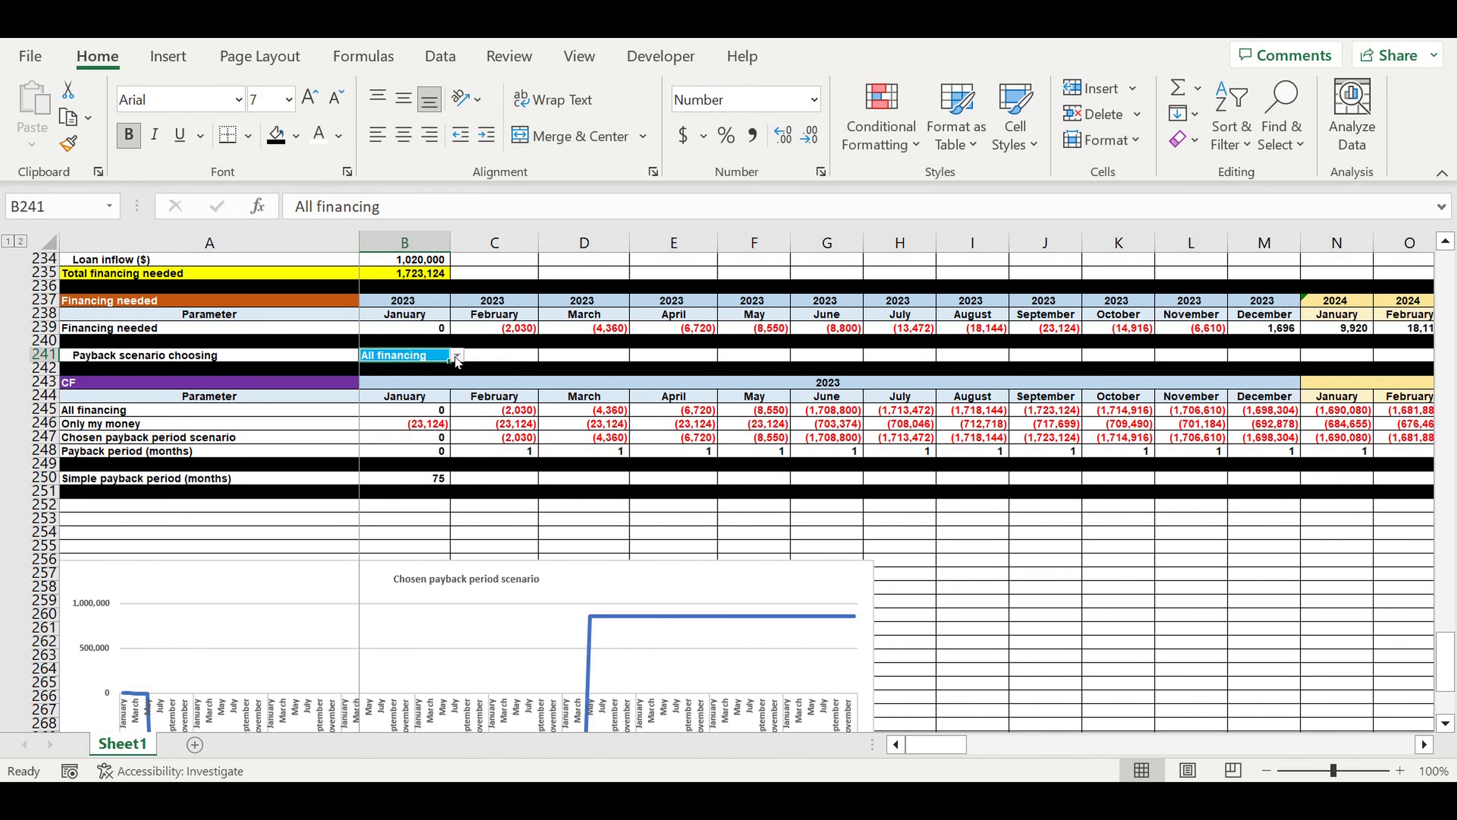
Set the payback scenario in B241 back to Only my money and review the chart below
{"action": "left_click", "coordinate": [457, 355]}
{"action": "left_click", "coordinate": [422, 387]}
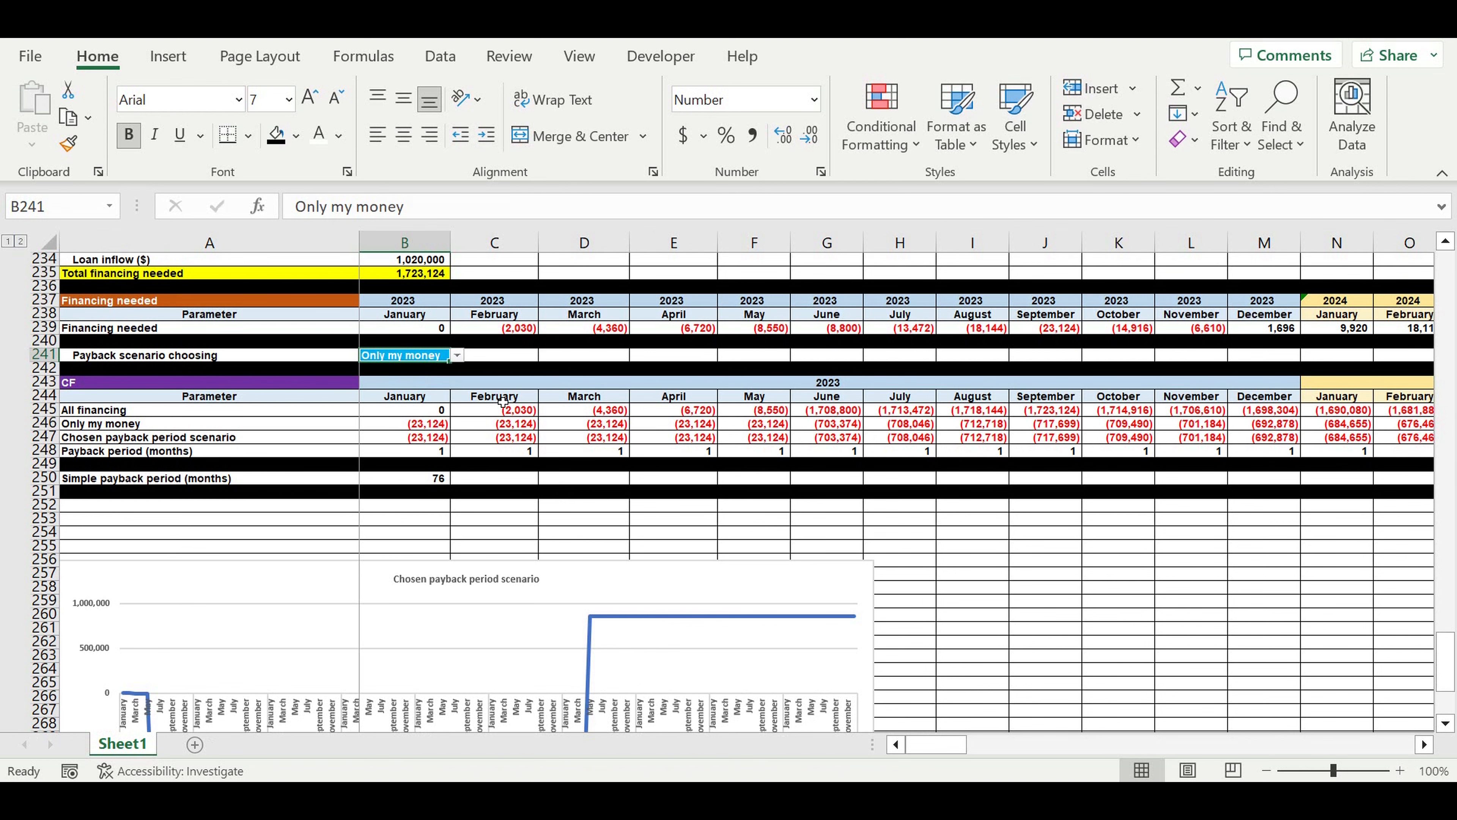
{"action": "left_click", "coordinate": [520, 412]}
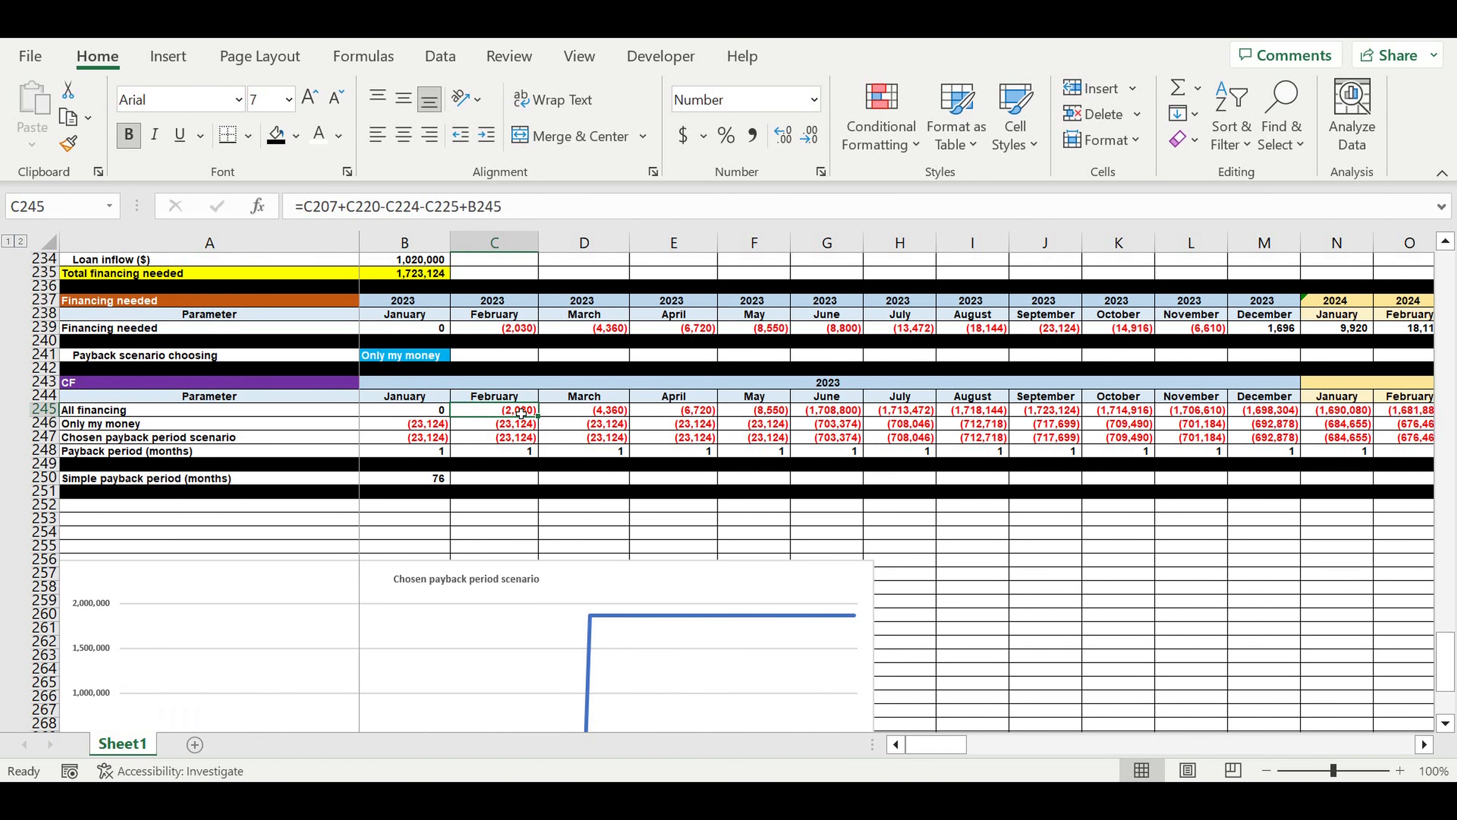
{"action": "scroll", "coordinate": [637, 497], "scroll_direction": "down", "scroll_amount": 4}
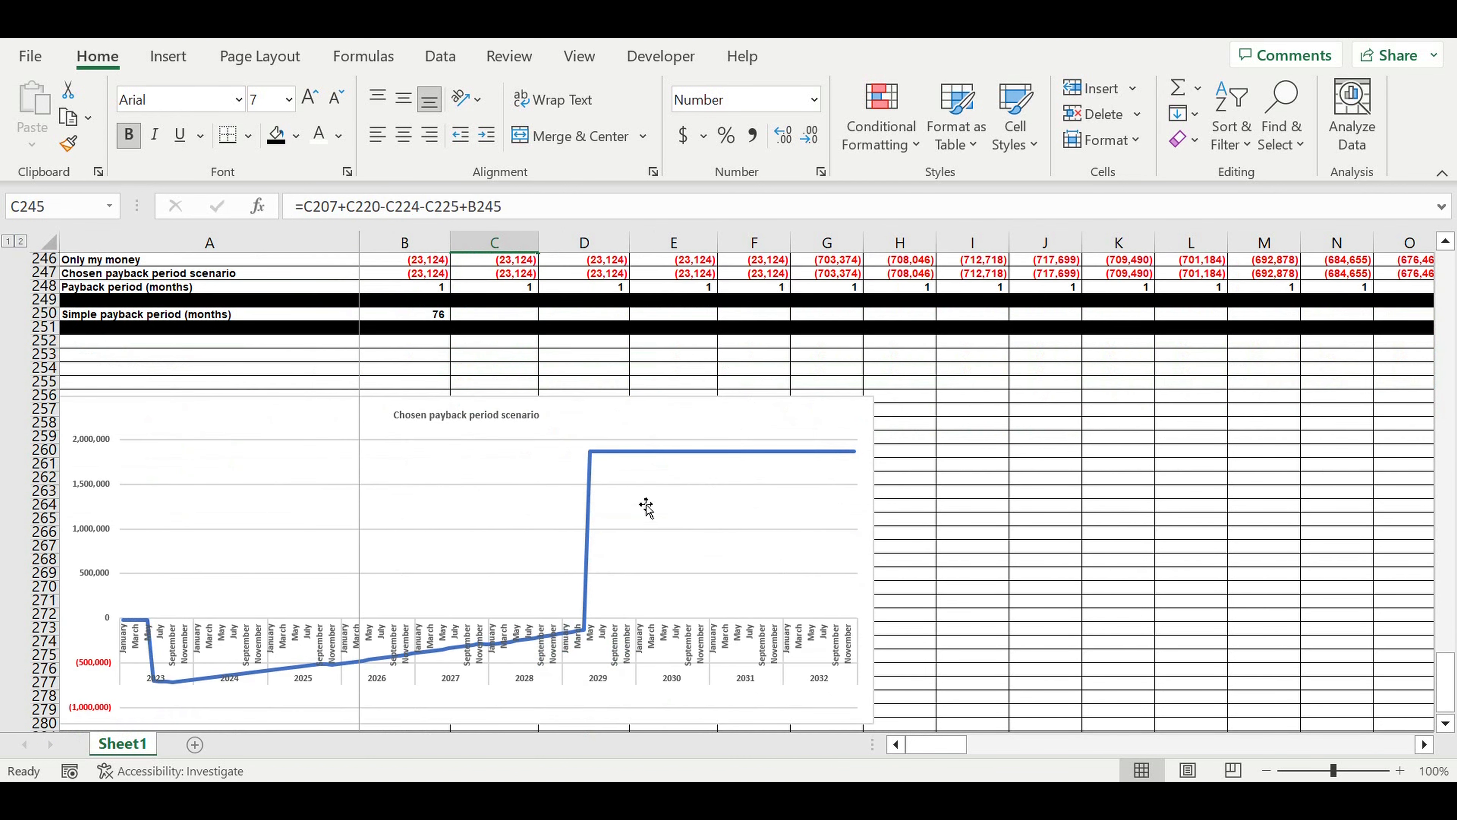